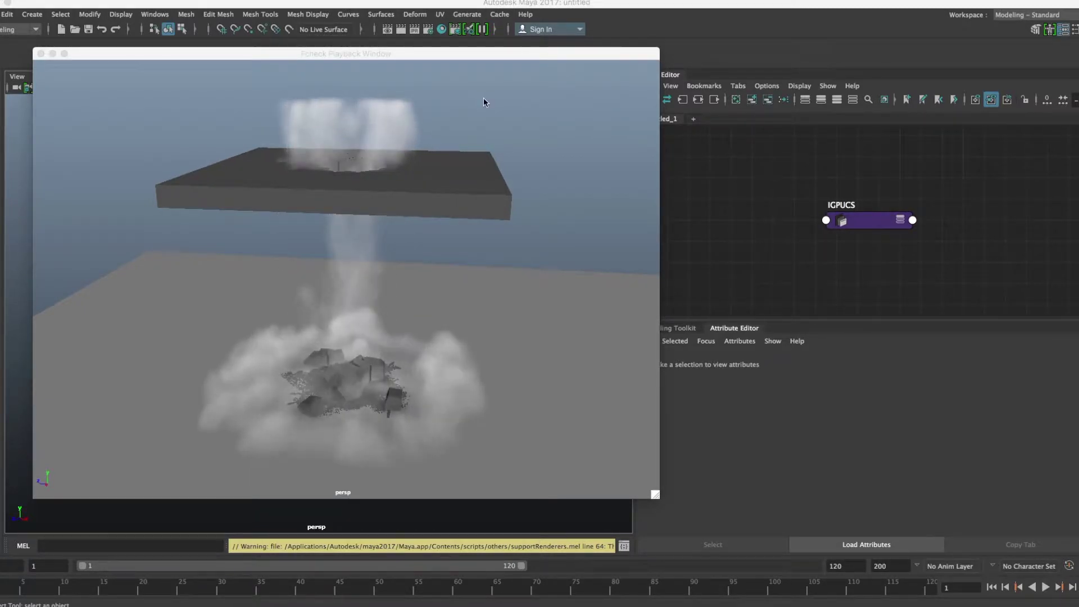
Step: Review the slab destruction and smoke simulation in the Fcheck playback window and close the preview
drag(531, 56, 523, 54)
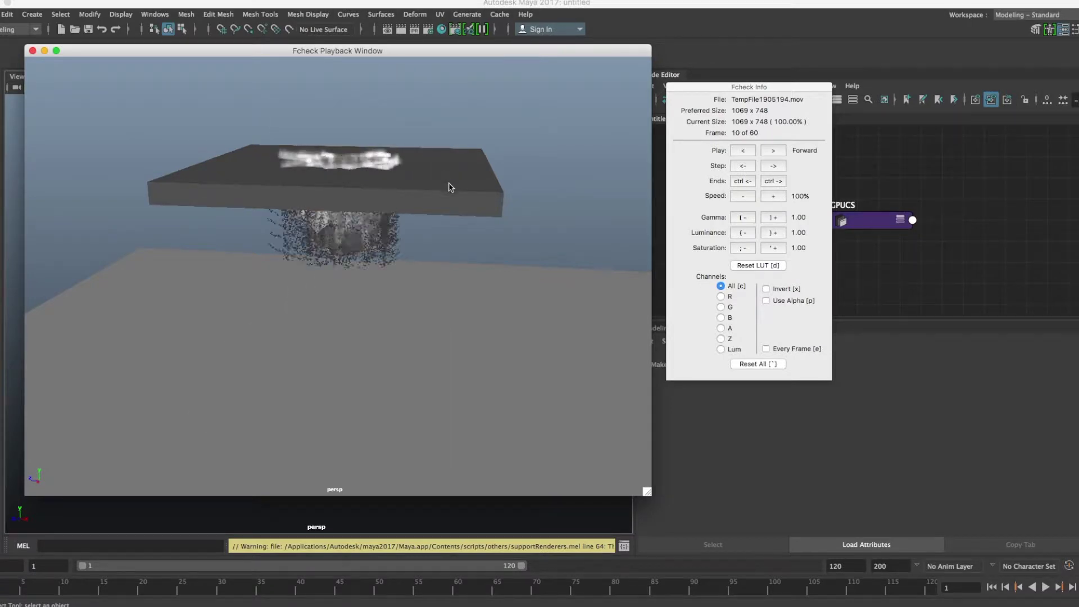
key(Escape)
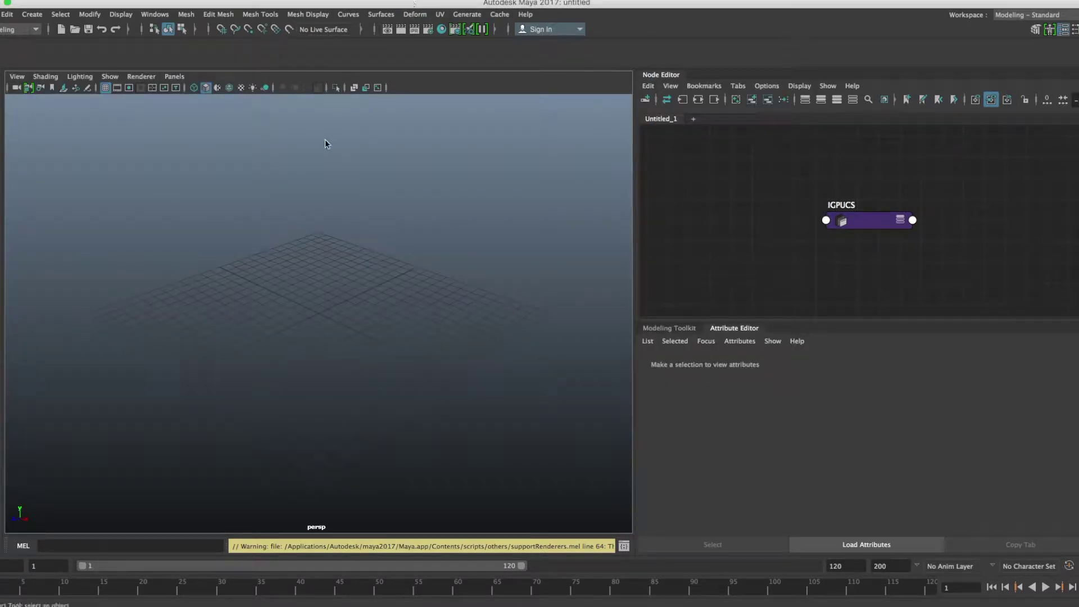
Step: Create a polygon plane, scale it up into a large ground surface and deselect it
shift+right_drag(264, 253, 209, 191)
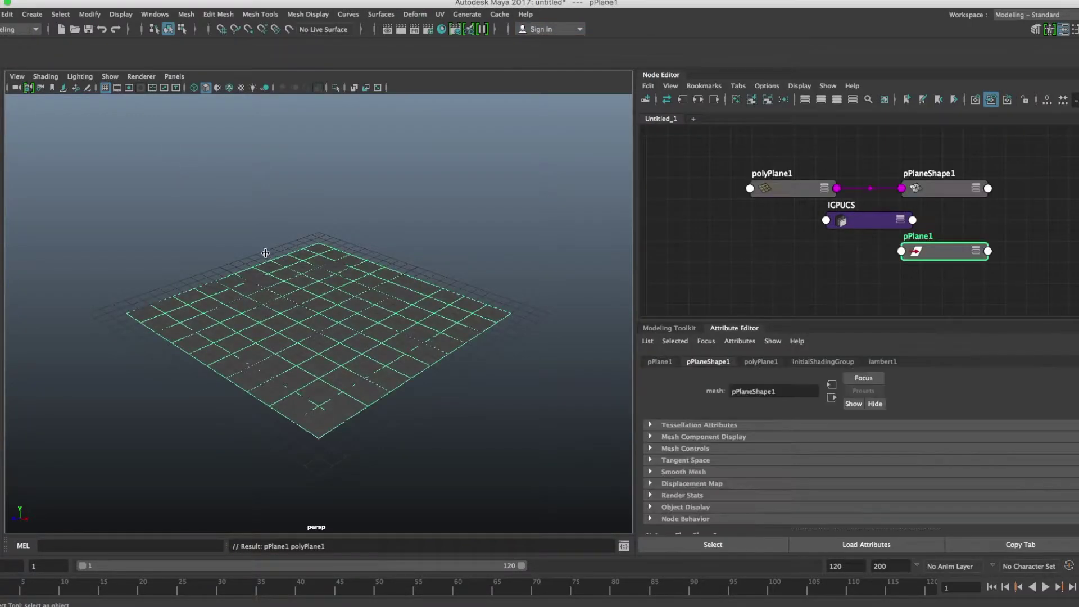
alt+drag(323, 256, 334, 309)
key(r)
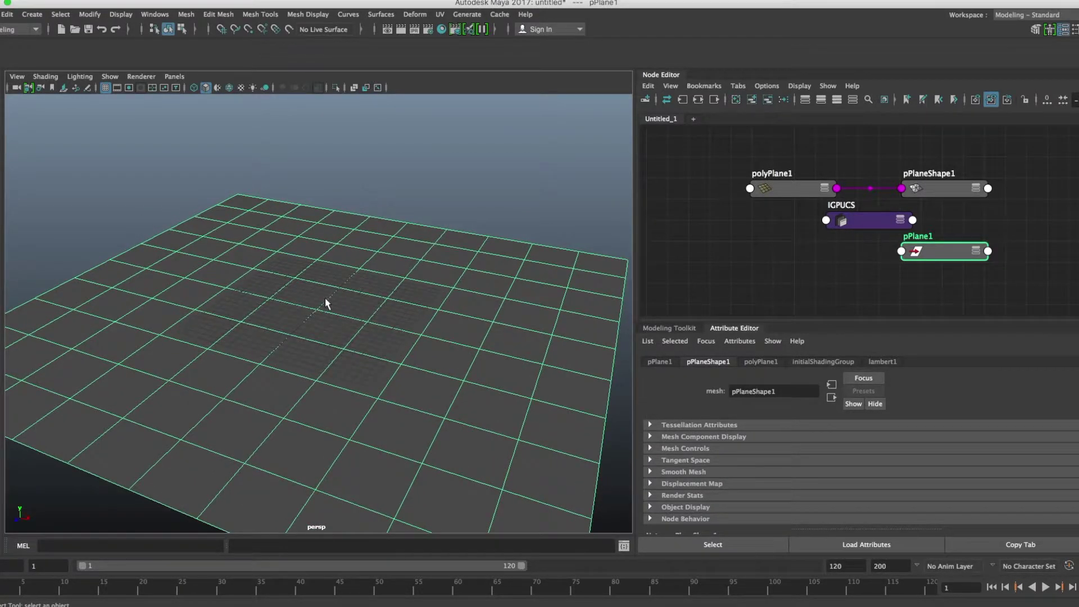
shift+right_click(324, 299)
click(392, 217)
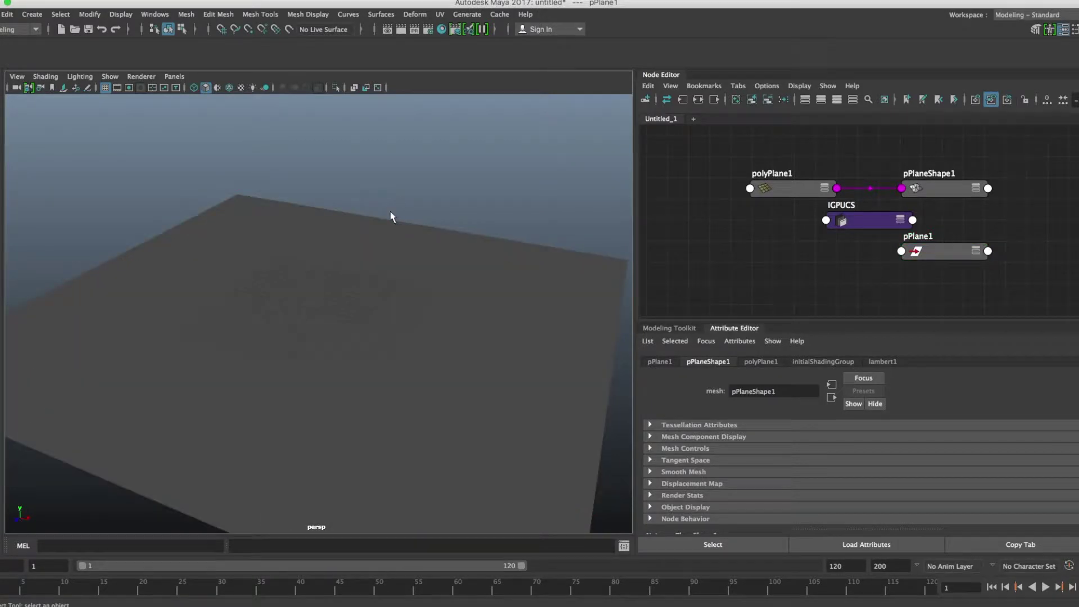
Step: Create a flat polygon cube 30 wide, 2 high and 30 deep for the slab
shift+right_click(318, 307)
click(315, 337)
mouse_move(326, 328)
alt+mouse_down()
mouse_move(297, 315)
mouse_move(316, 314)
alt+mouse_up()
Step: Raise the slab well above the ground plane and freeze its transformations
key(w)
drag(319, 264, 316, 181)
alt+drag(317, 260, 298, 242)
mouse_move(316, 177)
mouse_down()
mouse_move(320, 120)
mouse_move(318, 197)
mouse_up()
alt+right_drag(318, 197, 331, 211)
alt+drag(330, 211, 338, 256)
key(q)
click(89, 14)
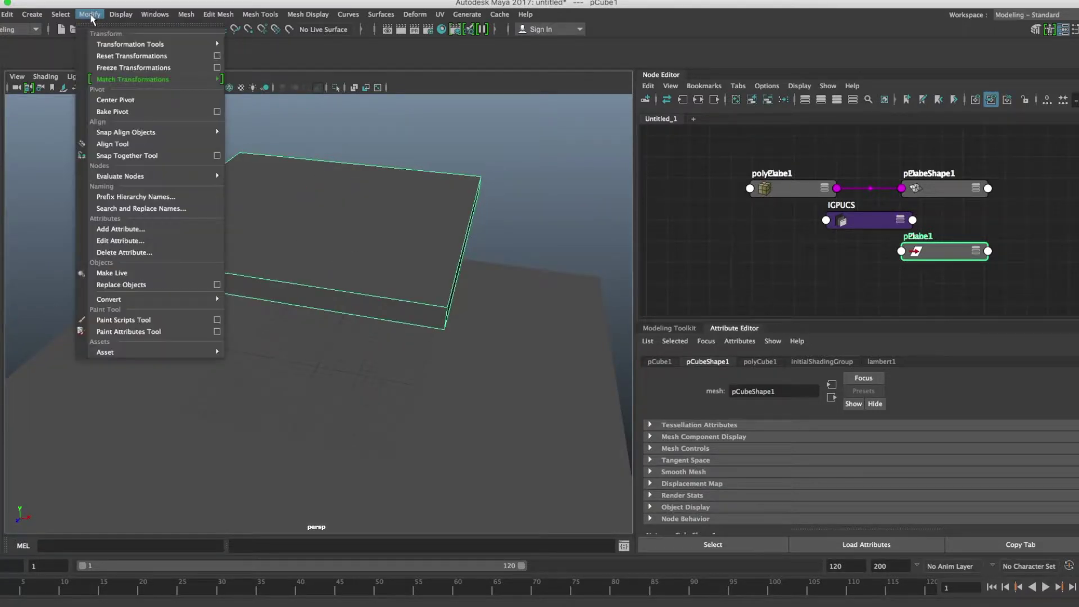
click(119, 68)
Step: Arrange the polyCube1, transformGeometry1 and pCubeShape1 nodes in a row in the Node Editor, clear of the plane's nodes
alt+middle_drag(844, 221, 838, 244)
alt+right_drag(837, 245, 799, 226)
drag(742, 211, 939, 280)
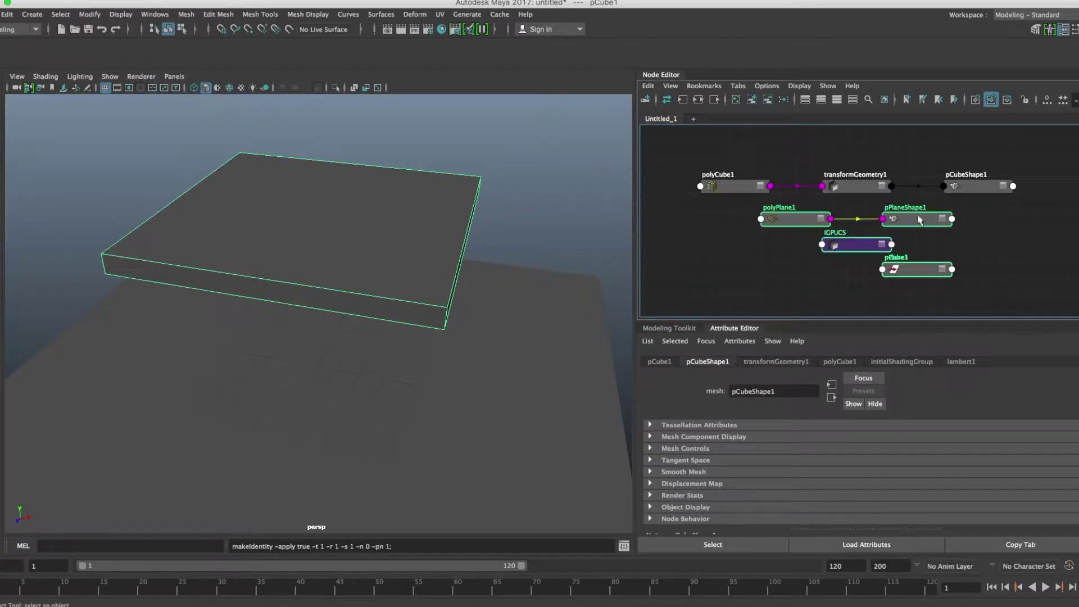
drag(919, 220, 914, 270)
mouse_move(636, 248)
mouse_down()
mouse_move(491, 231)
mouse_move(815, 298)
mouse_up()
drag(605, 162, 917, 239)
drag(900, 184, 814, 179)
alt+right_drag(805, 203, 733, 205)
alt+middle_drag(733, 205, 707, 210)
click(772, 200)
drag(776, 195, 739, 188)
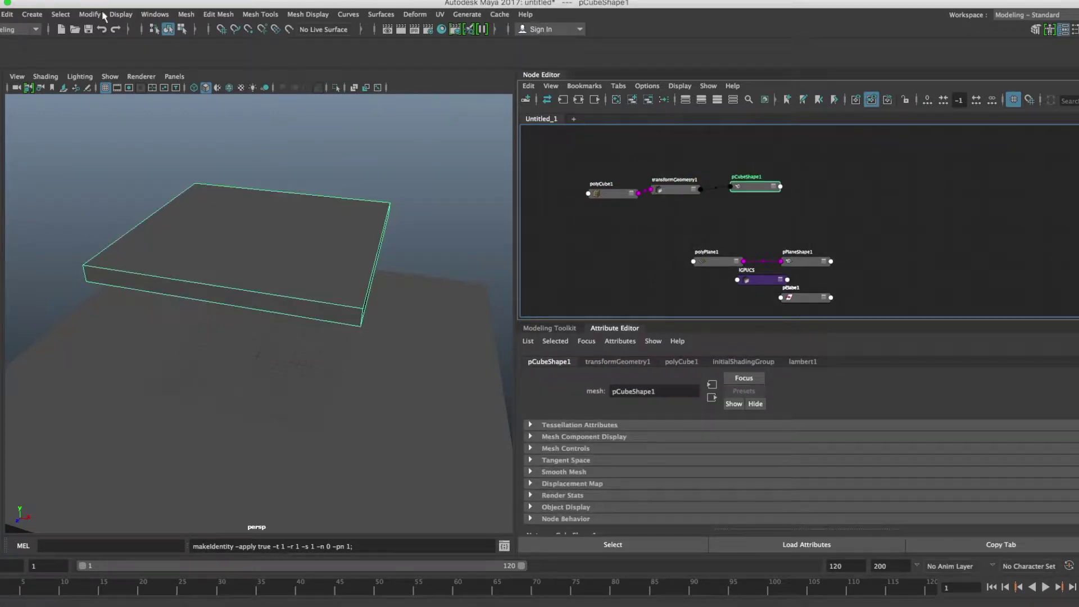
Step: Delete the existing soup shelf
click(1, 66)
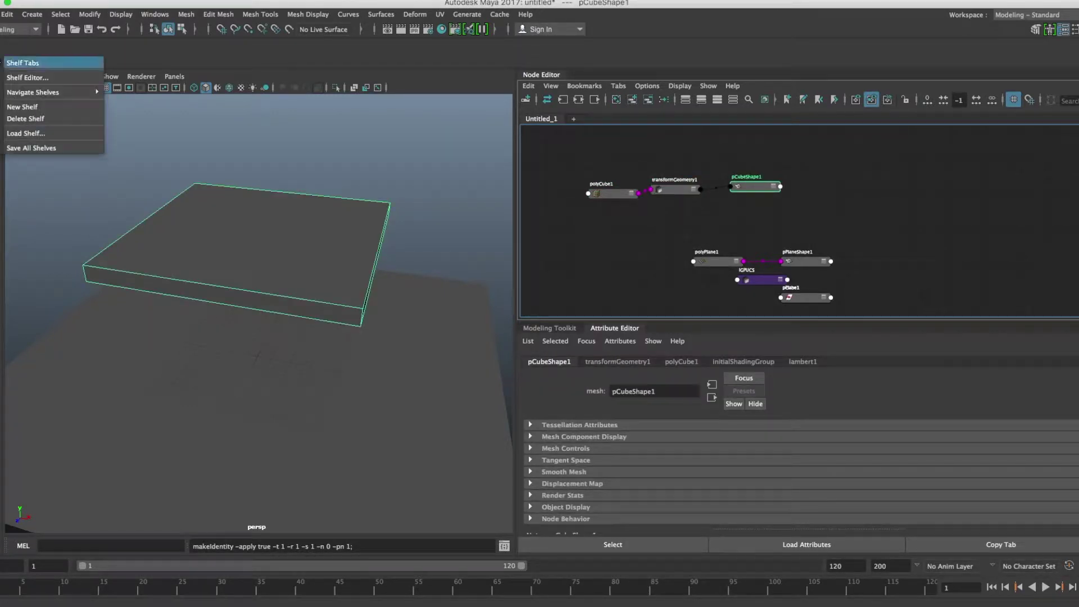
click(22, 115)
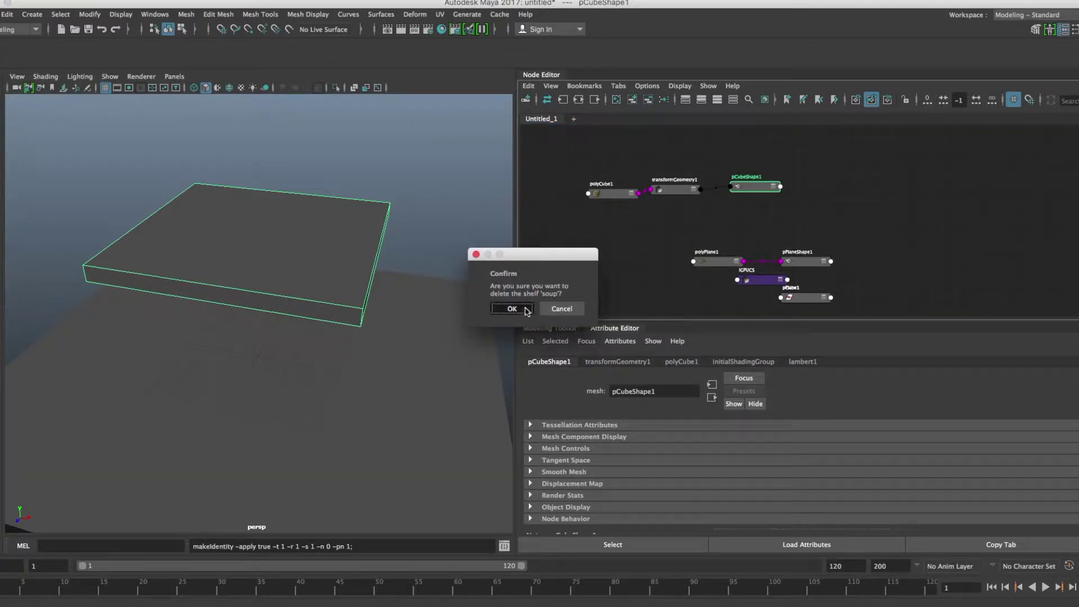
click(511, 309)
Step: Load the SOuP shelf from shelf_soup.mel in the shared shelves folder and open its node list
click(1, 65)
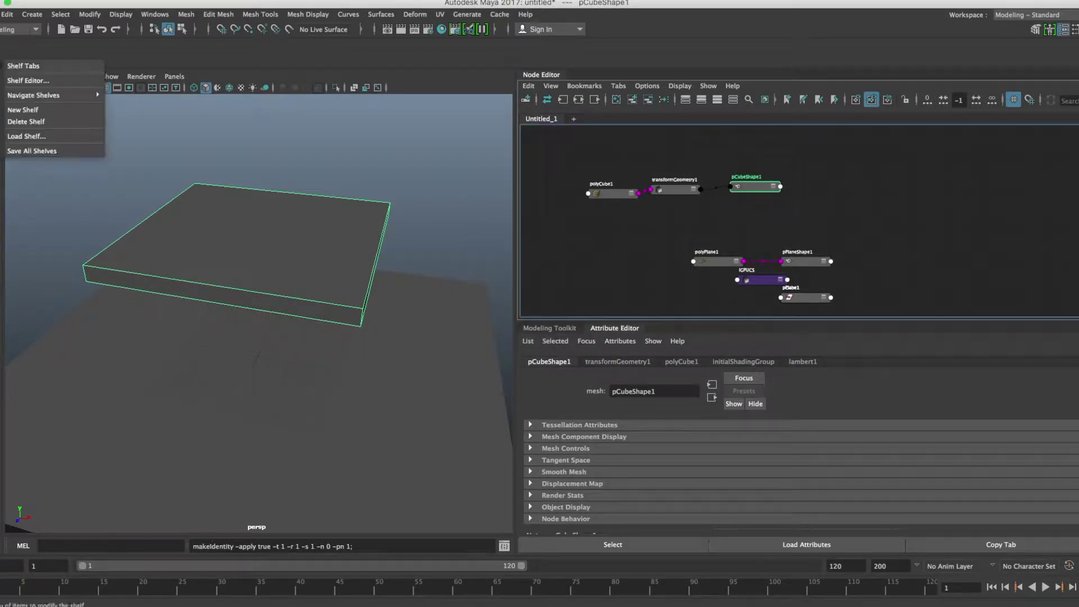
click(34, 136)
click(103, 162)
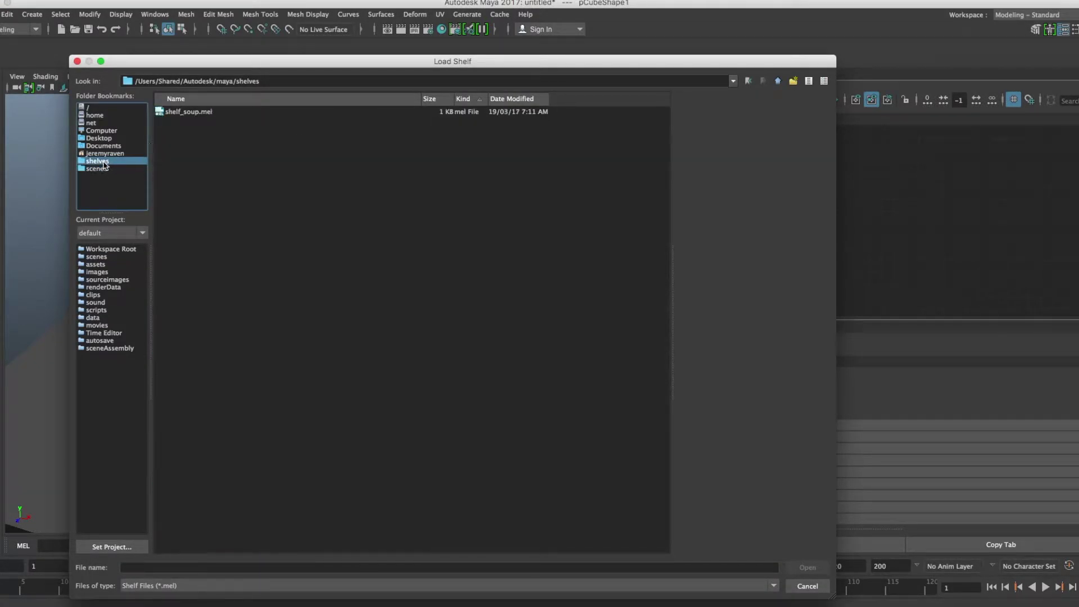
double_click(180, 115)
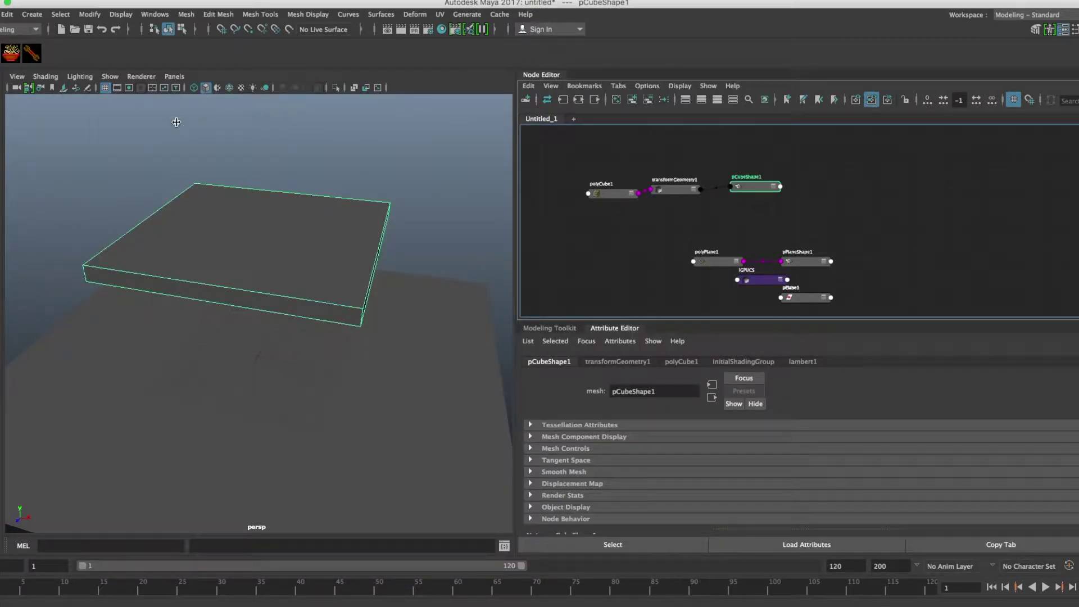
click(12, 56)
Step: Search the Hotkey Editor for "smart" to check the hotkey of the Smart Connect SOuP commands, and close the editor with saving
click(154, 14)
mouse_move(207, 108)
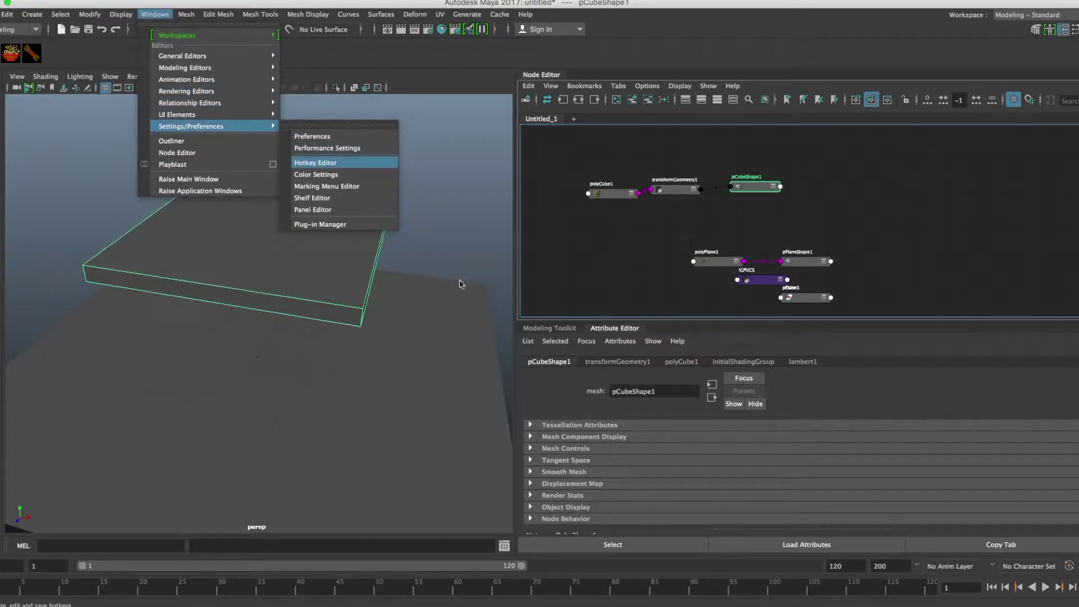
key(Return)
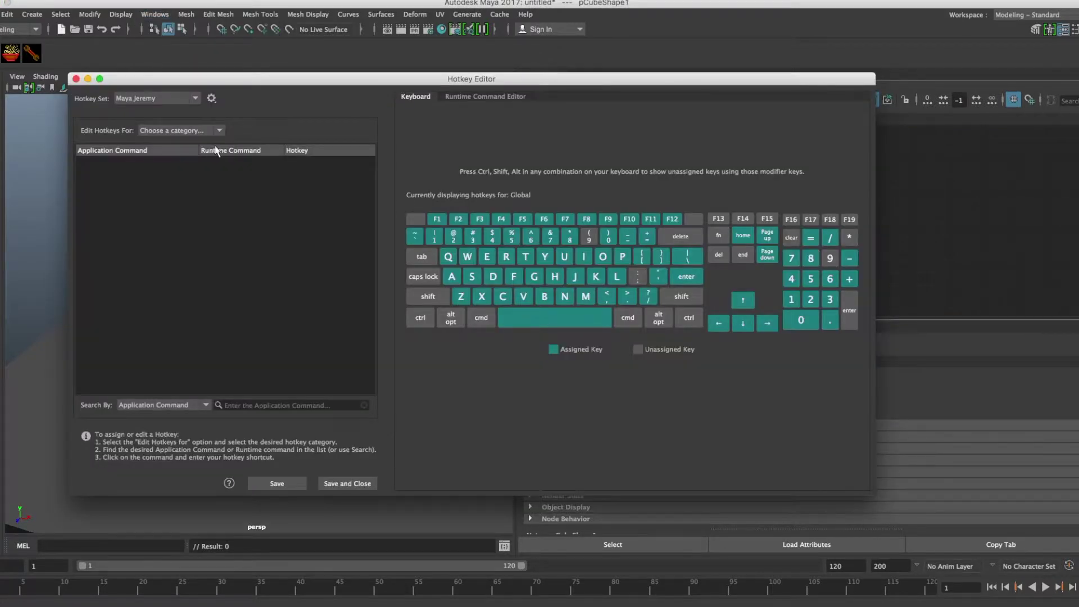
click(194, 101)
click(177, 124)
text(smart)
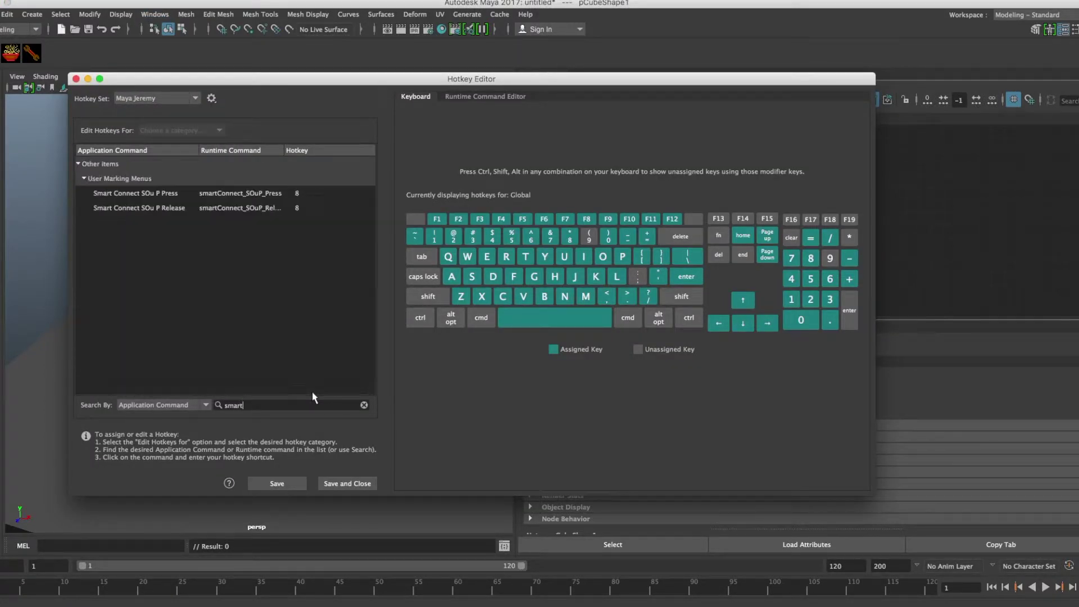
click(309, 208)
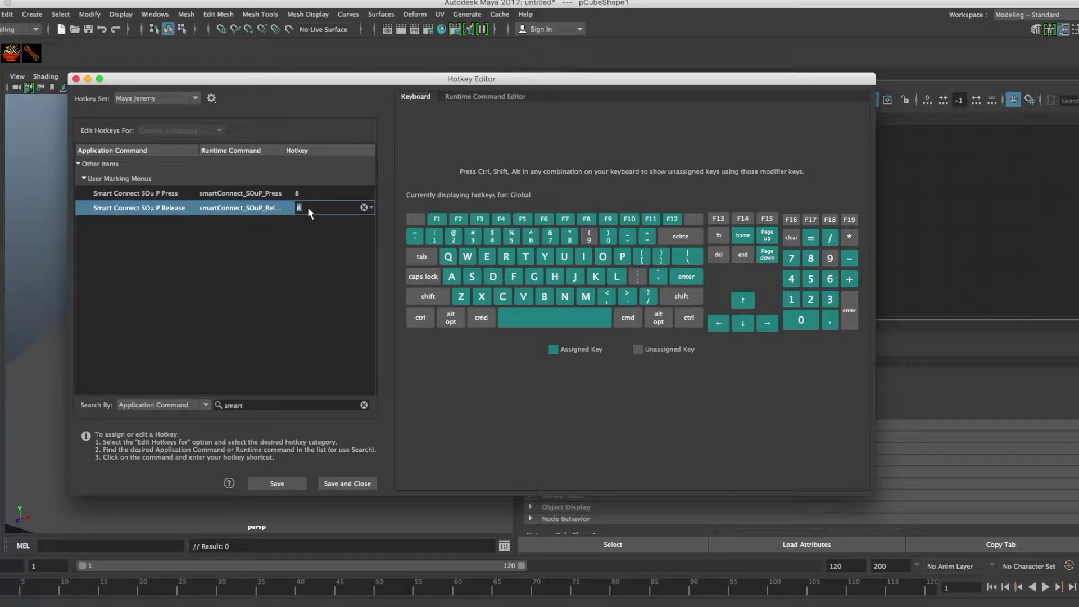
click(340, 477)
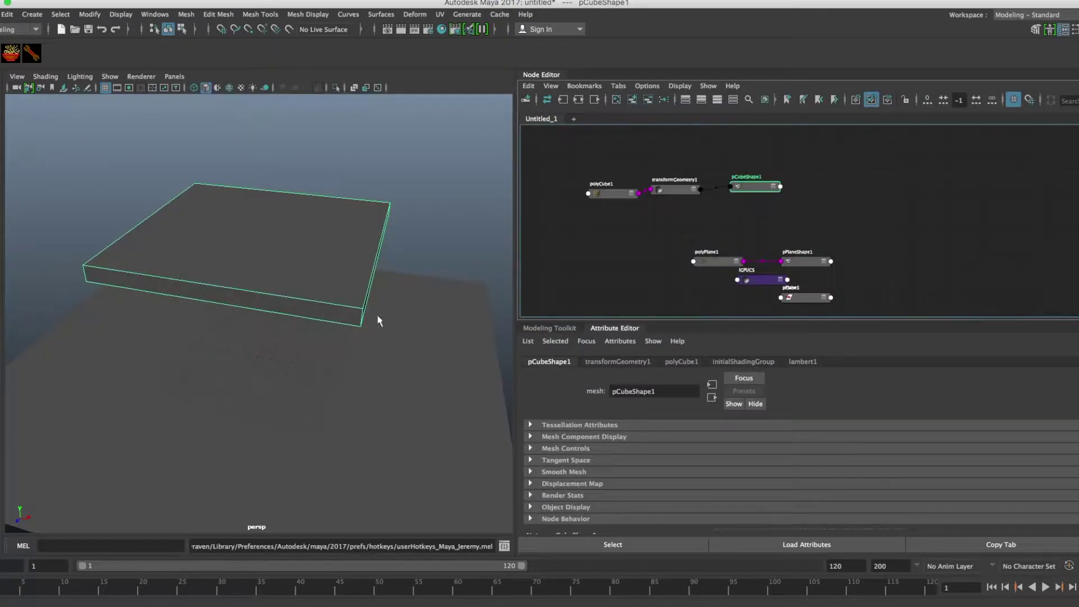
Step: Line up the slab's nodes and attach a SOuP scatter node to pCubeShape1
mouse_move(312, 302)
alt+mouse_down()
mouse_move(349, 302)
mouse_move(337, 308)
mouse_move(325, 296)
alt+mouse_up()
click(601, 193)
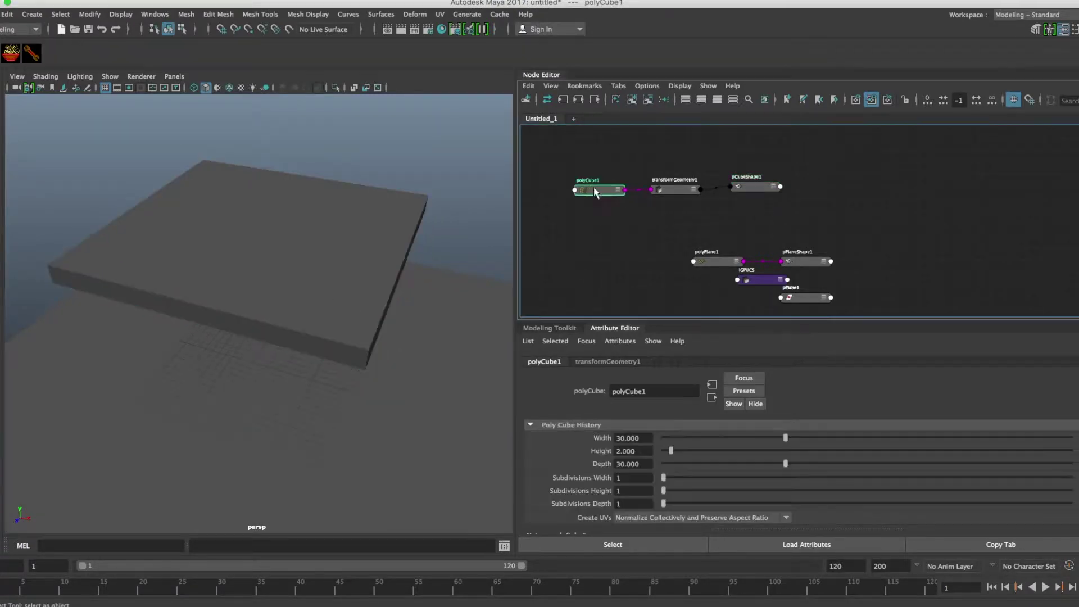
click(663, 191)
click(741, 191)
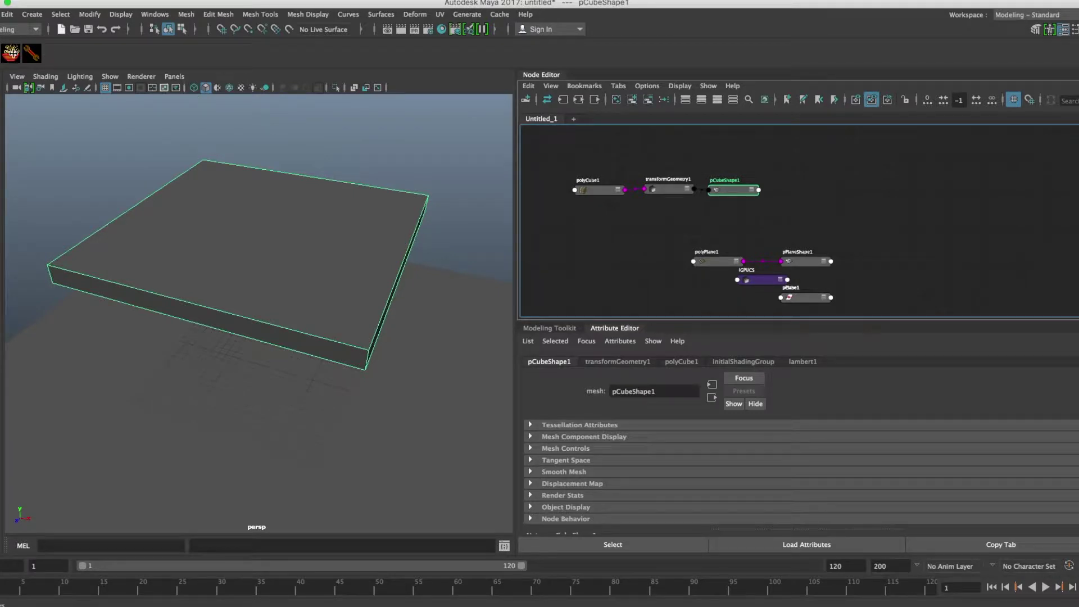
click(13, 55)
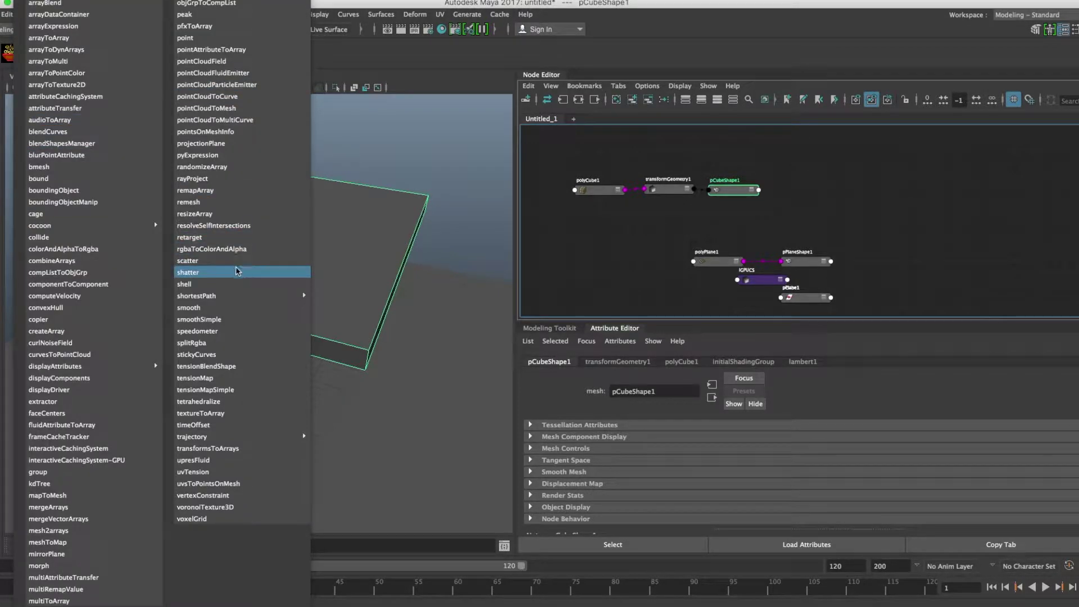
click(220, 261)
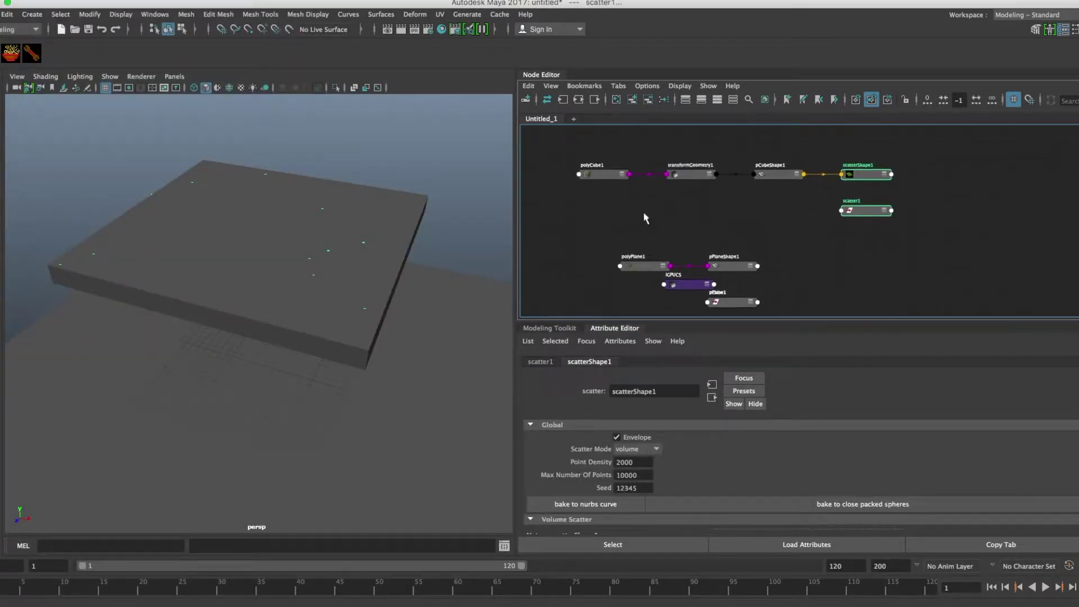
Step: Tidy the scatter network by removing the scatter1 transform node from the graph, leaving scatterShape1 selected
click(767, 176)
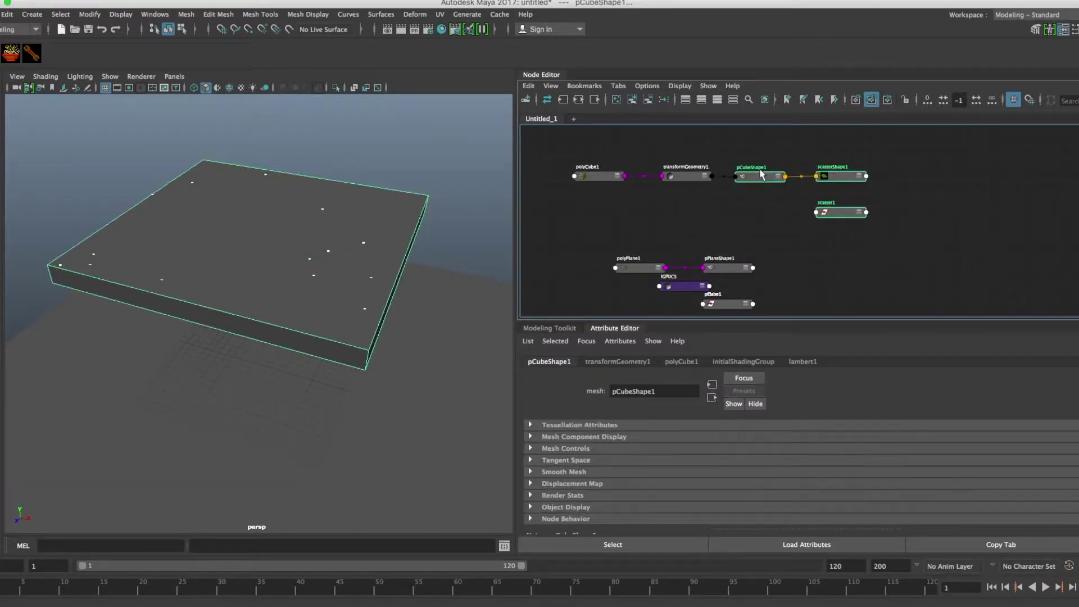
drag(814, 209, 811, 207)
click(647, 100)
click(833, 176)
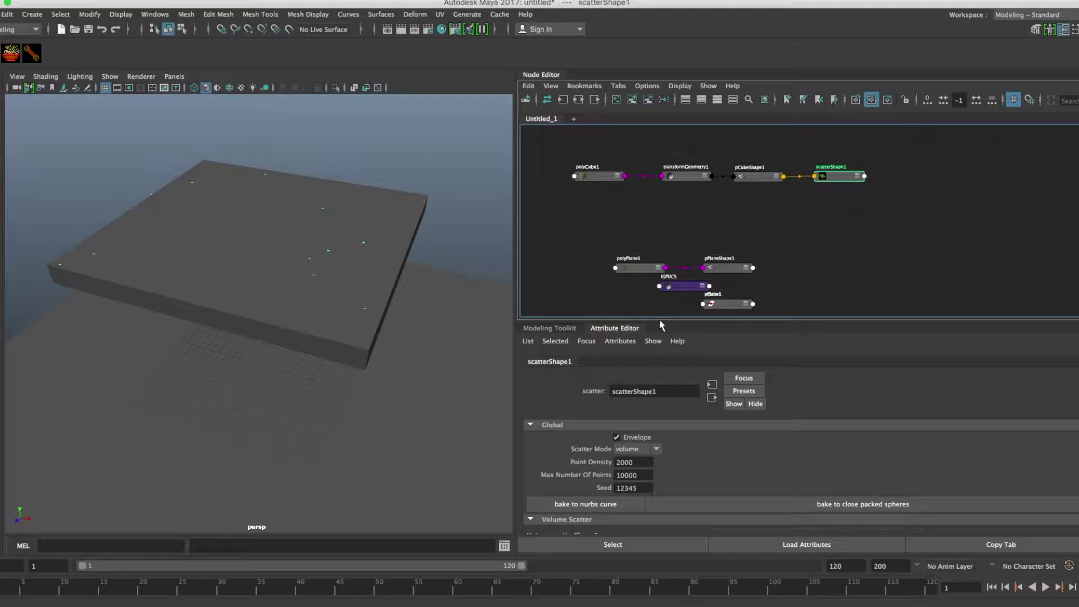
Step: Set the Scatter Mode of scatterShape1 to surface
drag(659, 320, 659, 308)
scroll(659, 441, down, 2)
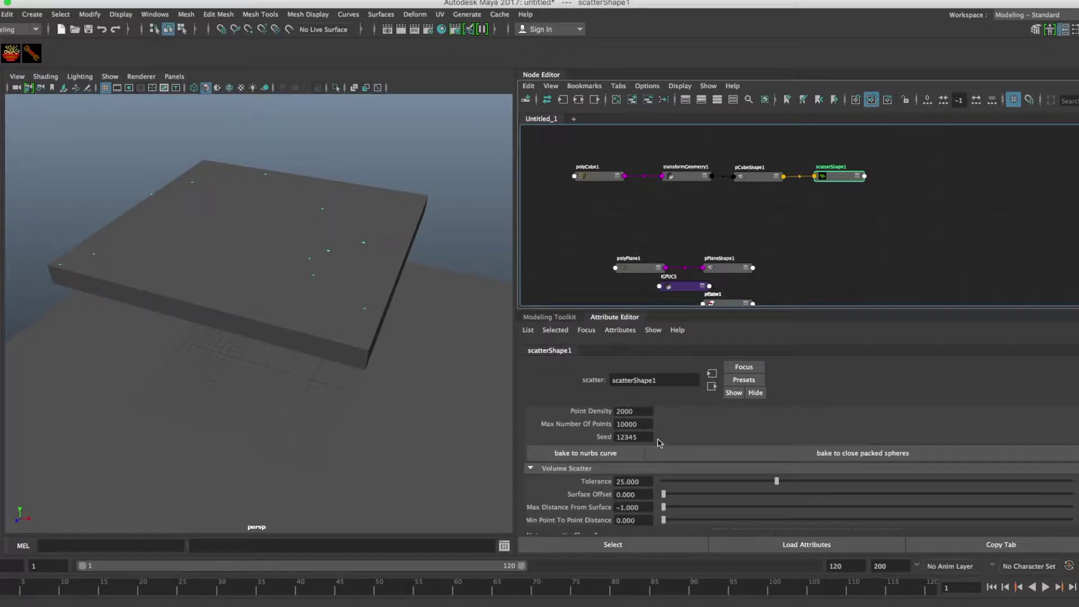
scroll(661, 437, up, 2)
click(646, 438)
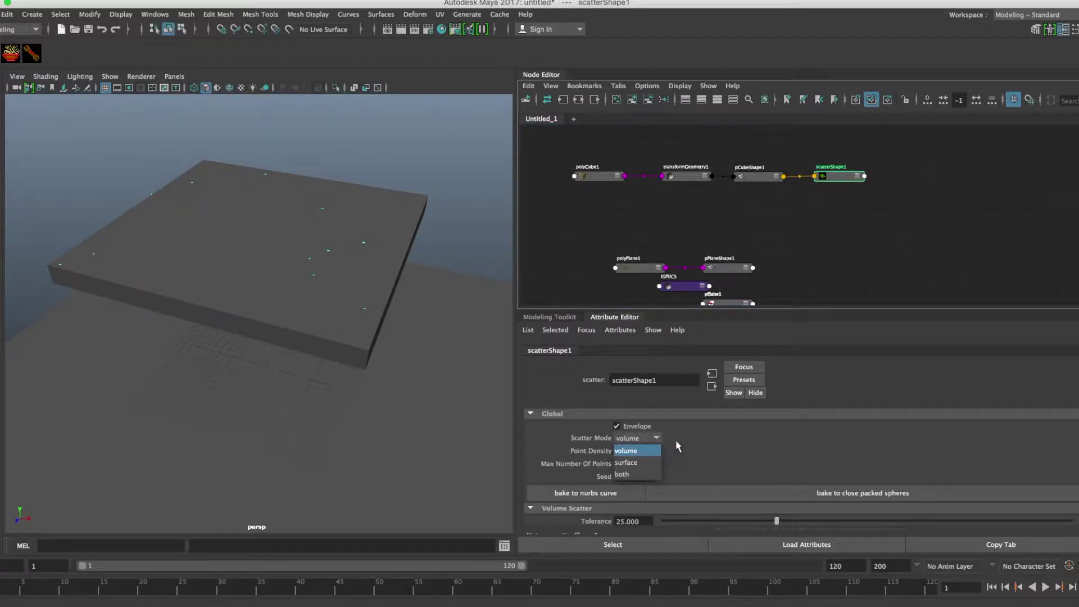
click(644, 456)
scroll(724, 464, down, 2)
mouse_move(336, 313)
alt+mouse_down()
mouse_move(301, 318)
mouse_move(348, 288)
mouse_move(284, 200)
mouse_move(311, 292)
mouse_move(330, 293)
alt+mouse_up()
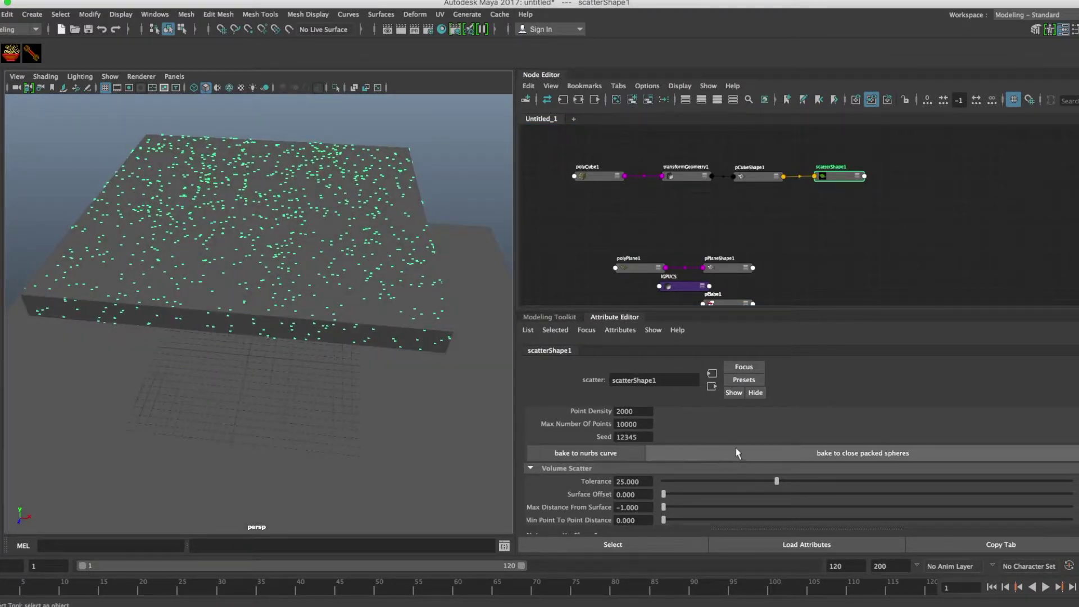
Step: Try several Min Point To Point Distance values for the scattered points and settle on 2.439
scroll(647, 425, up, 1)
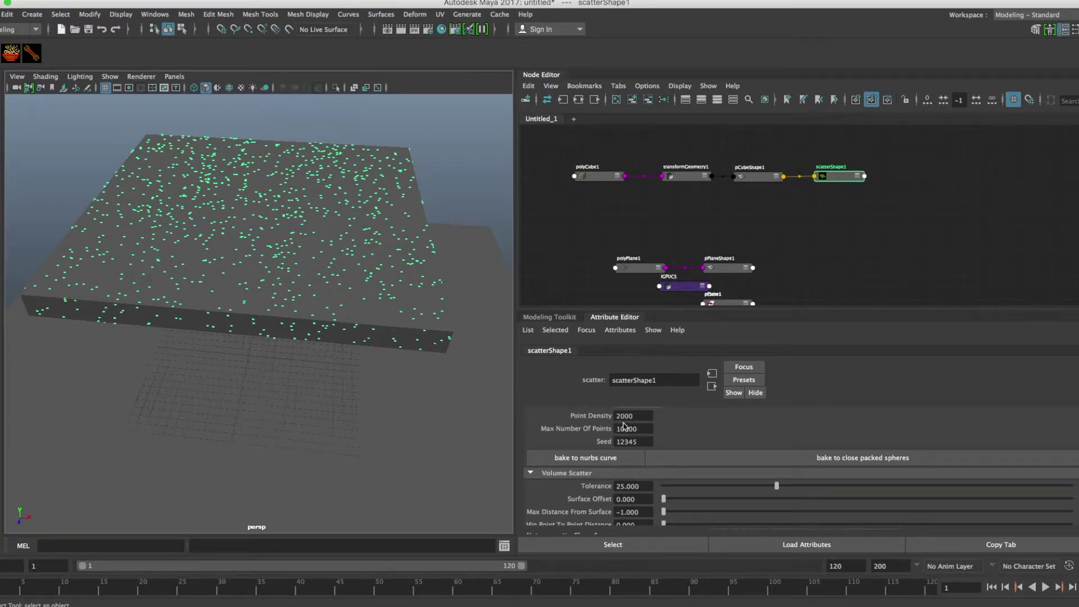
drag(706, 311, 706, 290)
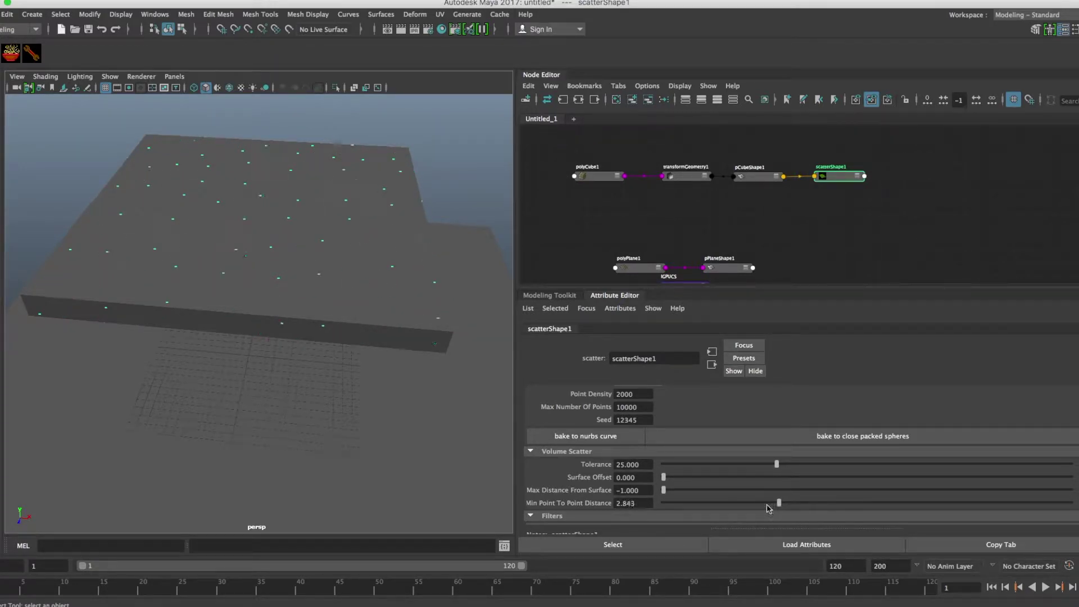
drag(684, 498, 733, 502)
alt+drag(416, 313, 410, 295)
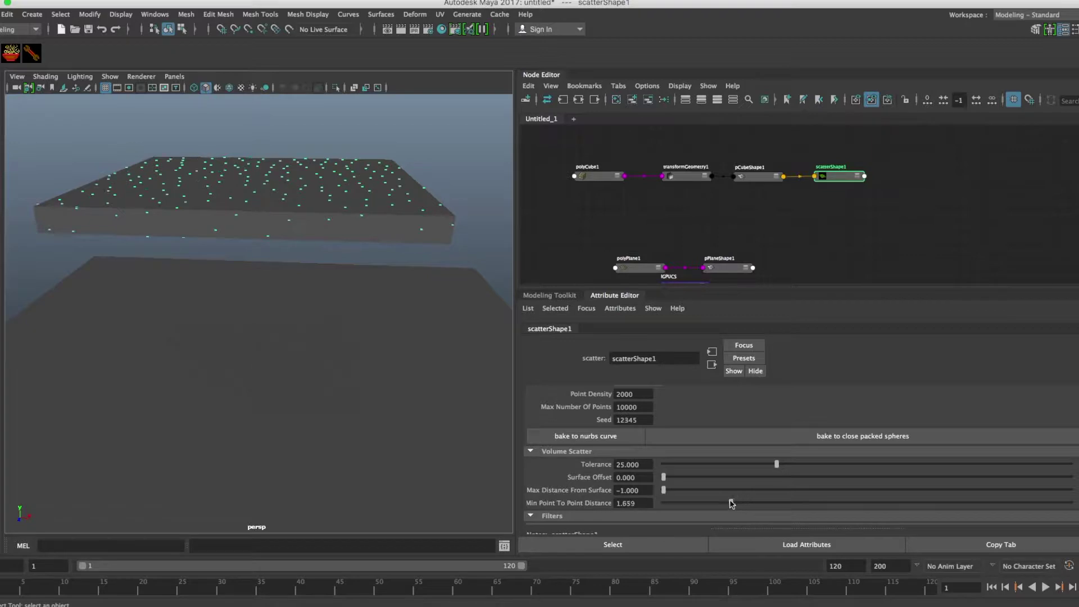
alt+drag(453, 274, 234, 198)
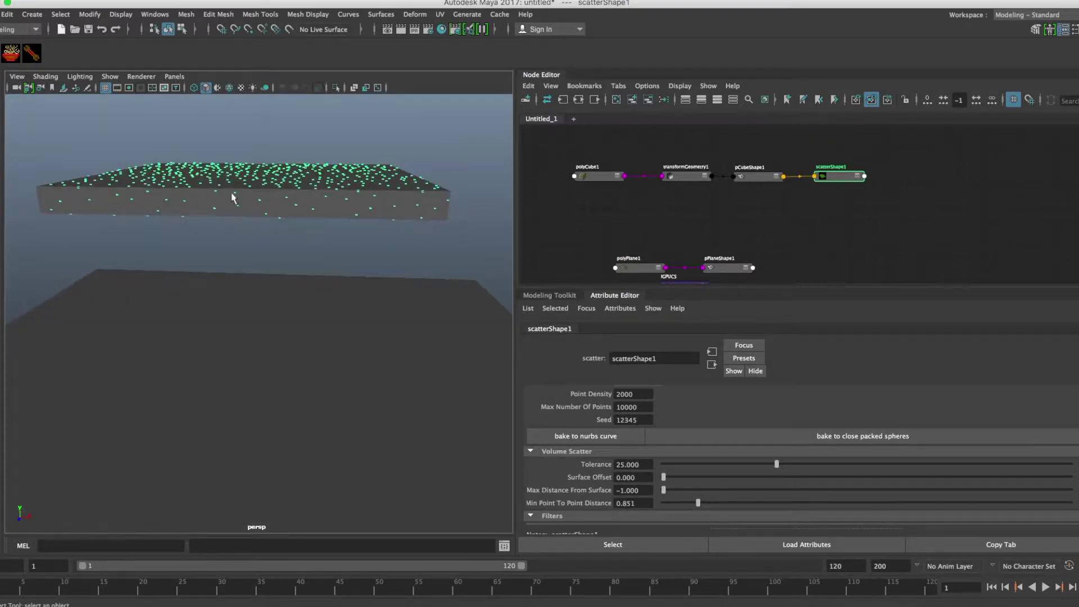
alt+drag(318, 207, 315, 217)
drag(702, 502, 741, 502)
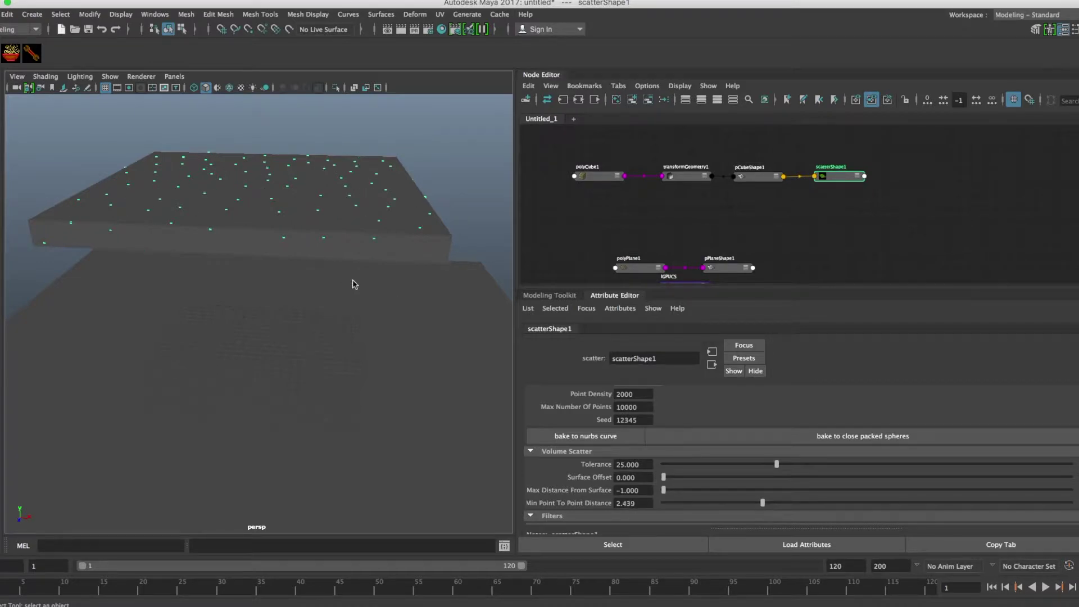
alt+drag(355, 283, 330, 278)
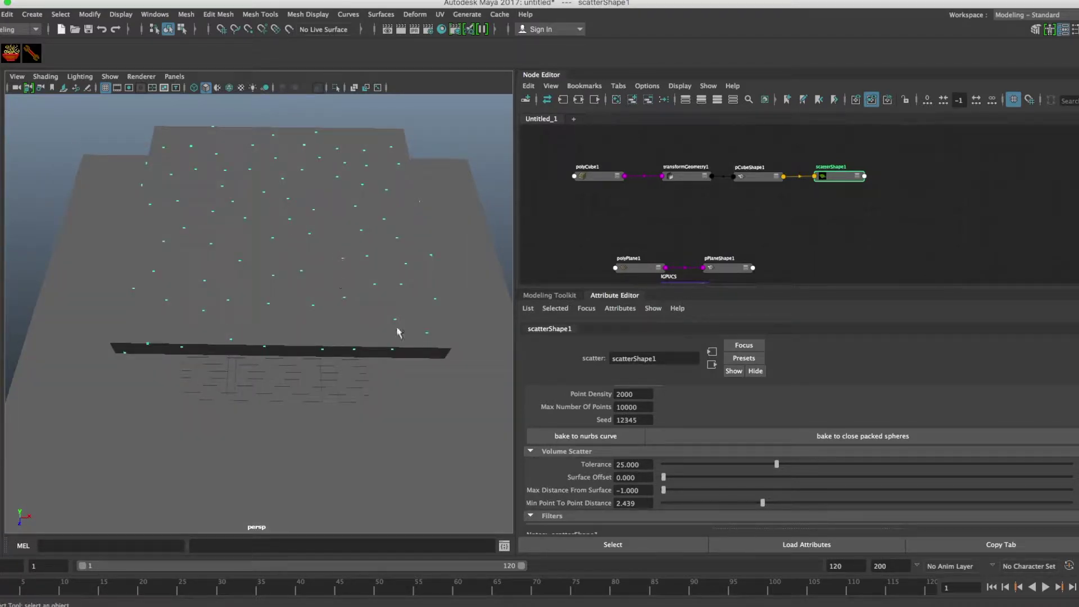
Step: Activate Vertex Colors As Density Mask on scatterShape1
scroll(857, 497, down, 10)
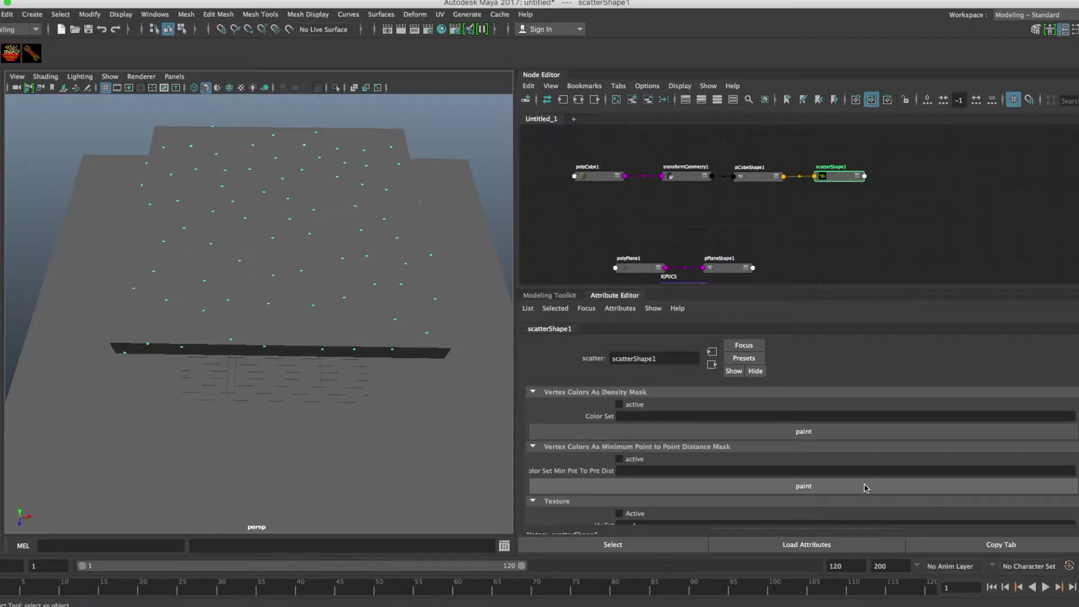
scroll(868, 487, up, 1)
scroll(868, 487, up, 2)
click(619, 420)
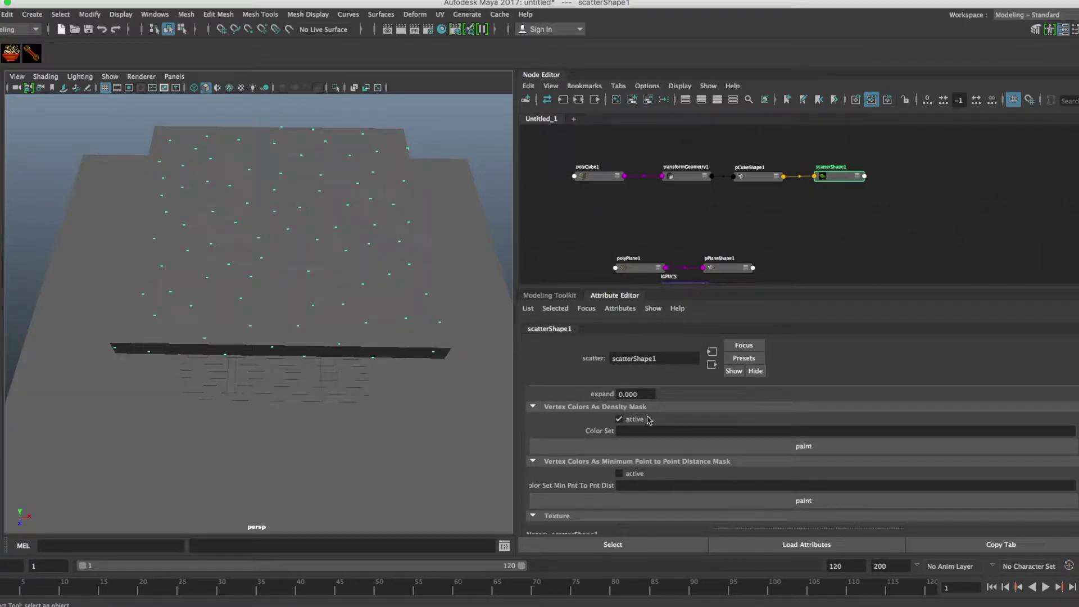
Step: Examine the slab's mesh node and its polyCube1 settings
click(329, 245)
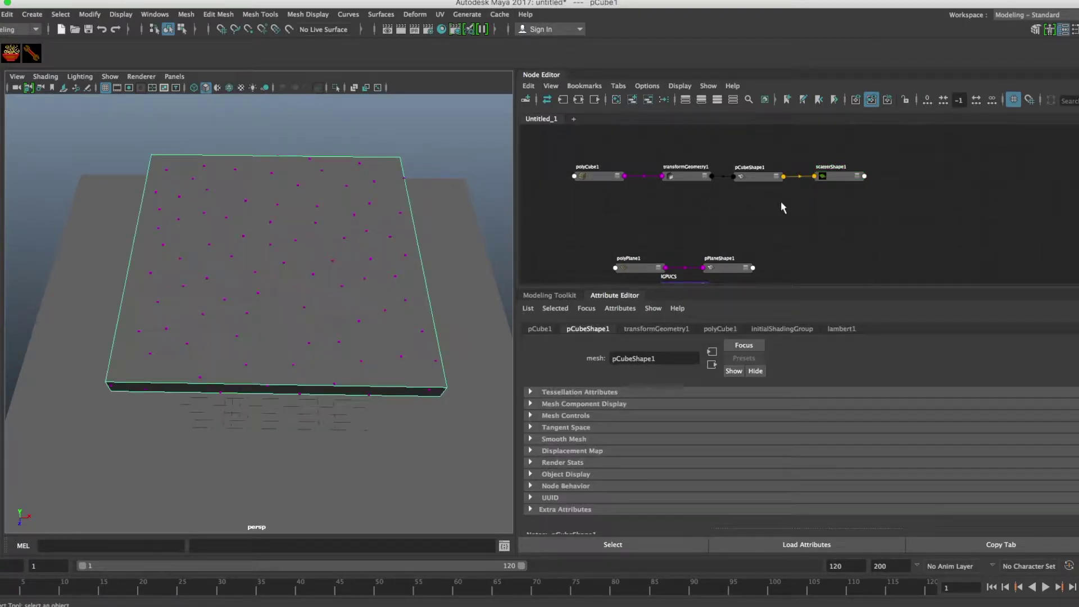
click(756, 177)
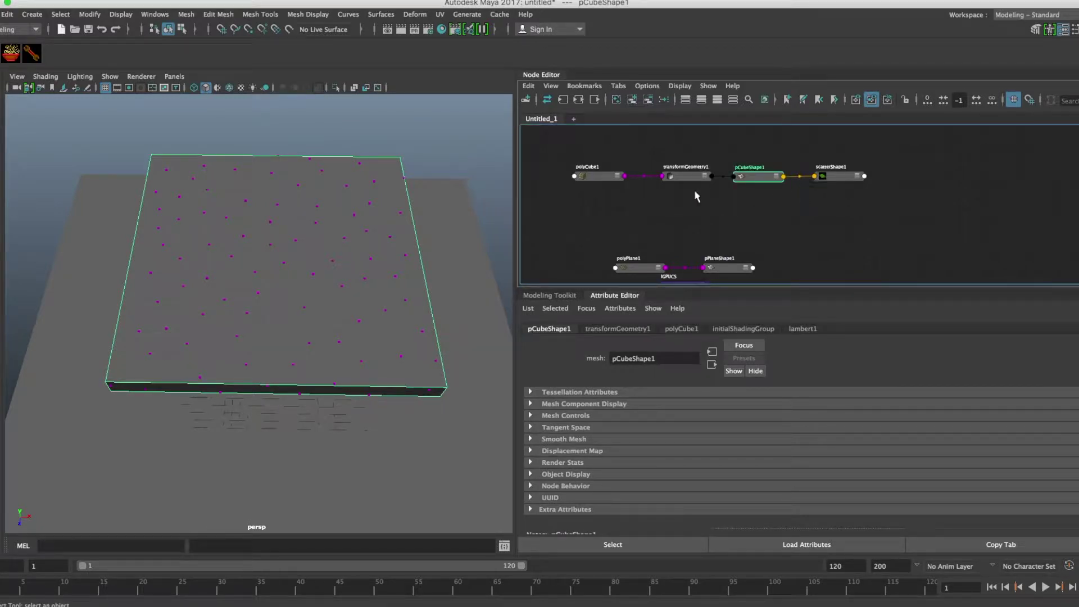
click(599, 177)
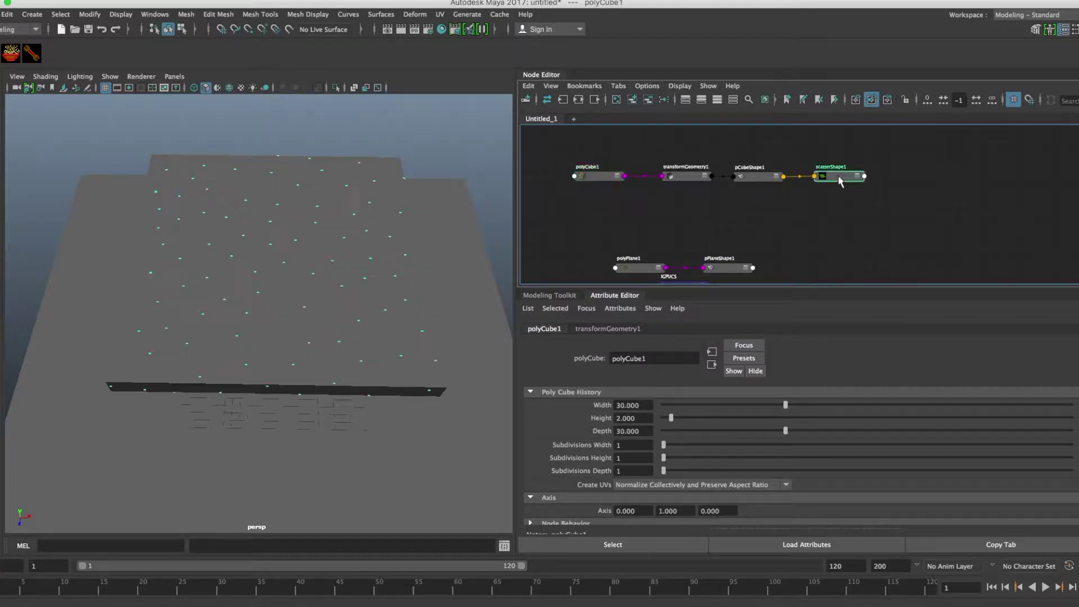
Step: Activate the Texture mask on scatterShape1 and connect a new Ramp to its texture attribute
drag(837, 175, 837, 179)
alt+drag(423, 345, 422, 342)
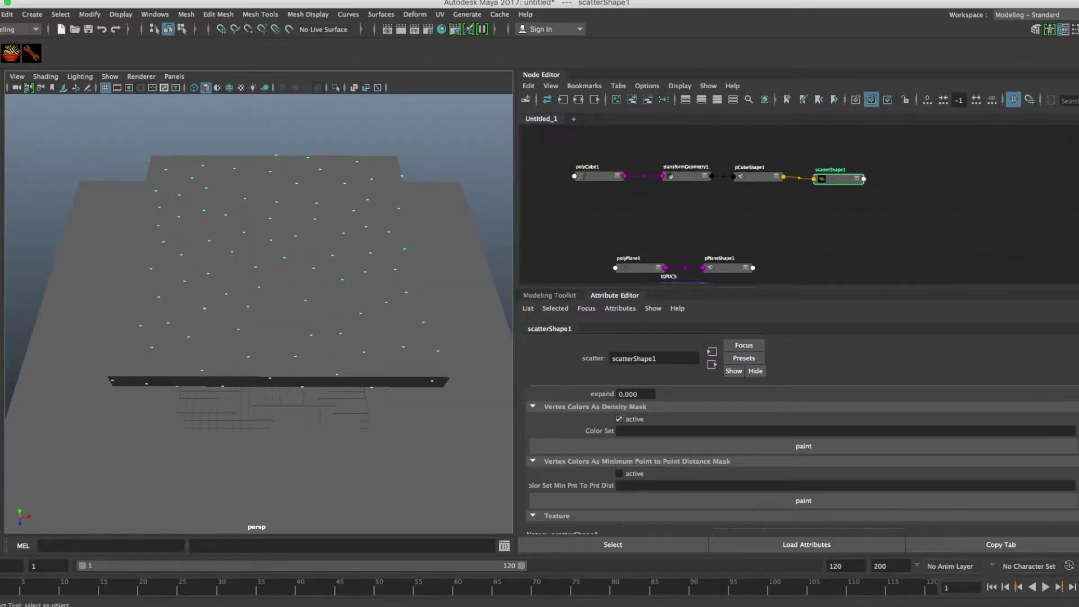
scroll(718, 471, down, 5)
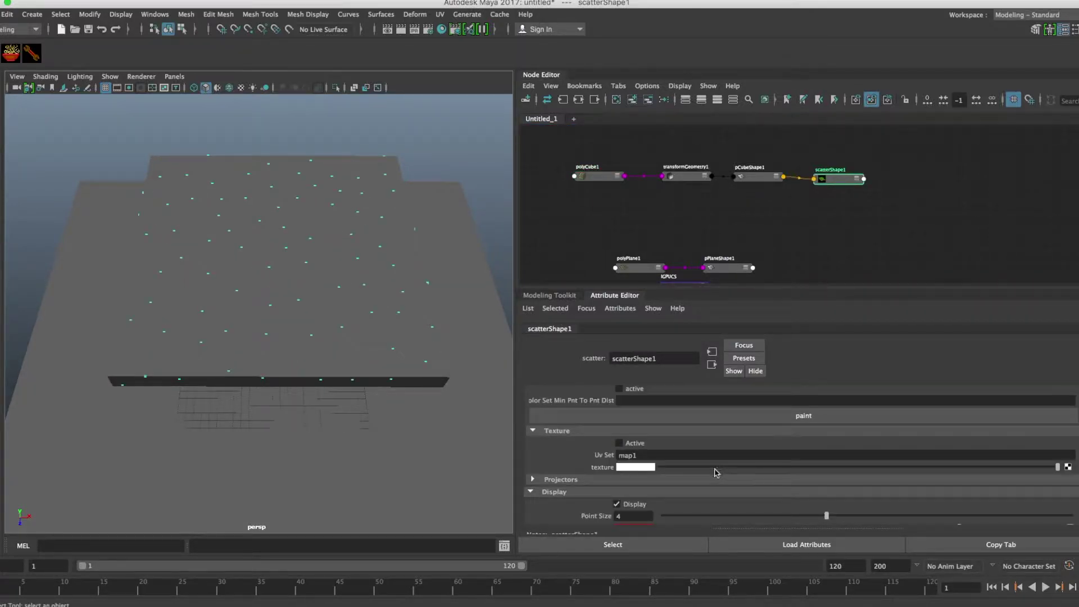
alt+drag(458, 385, 453, 385)
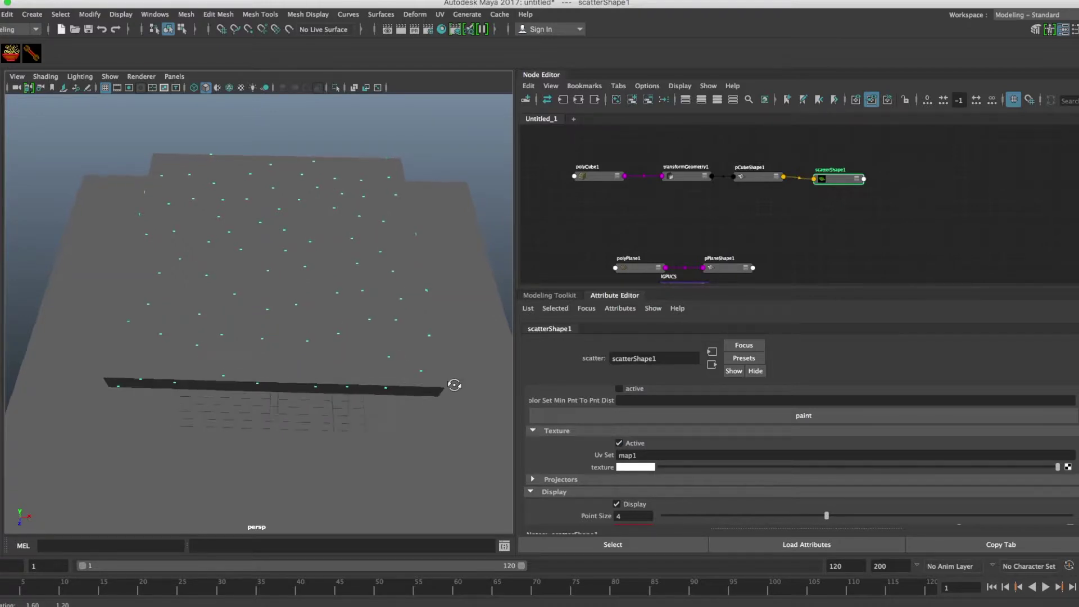
click(1067, 467)
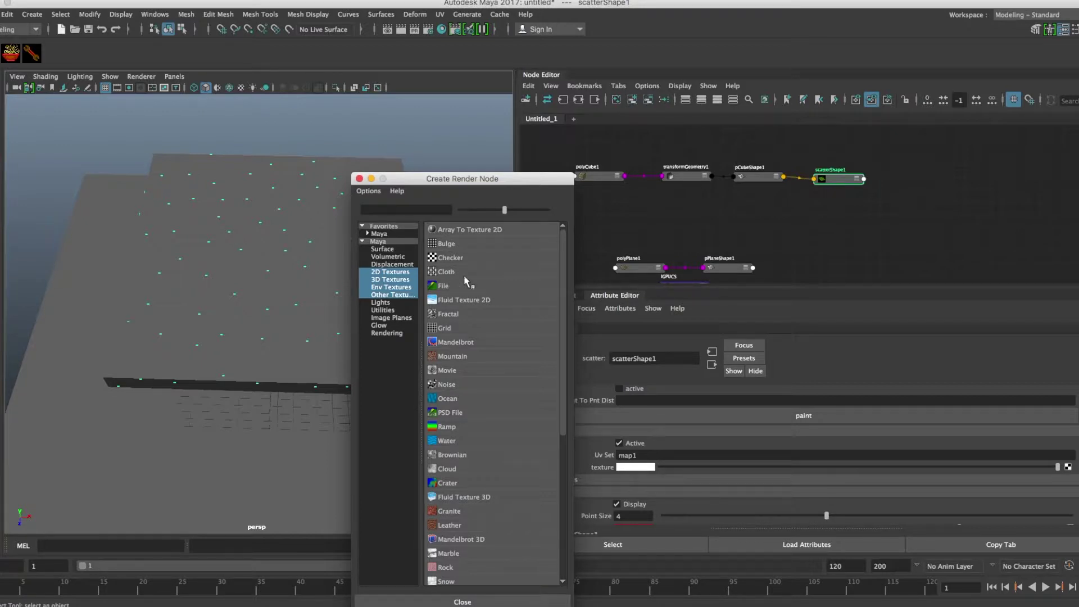
click(460, 428)
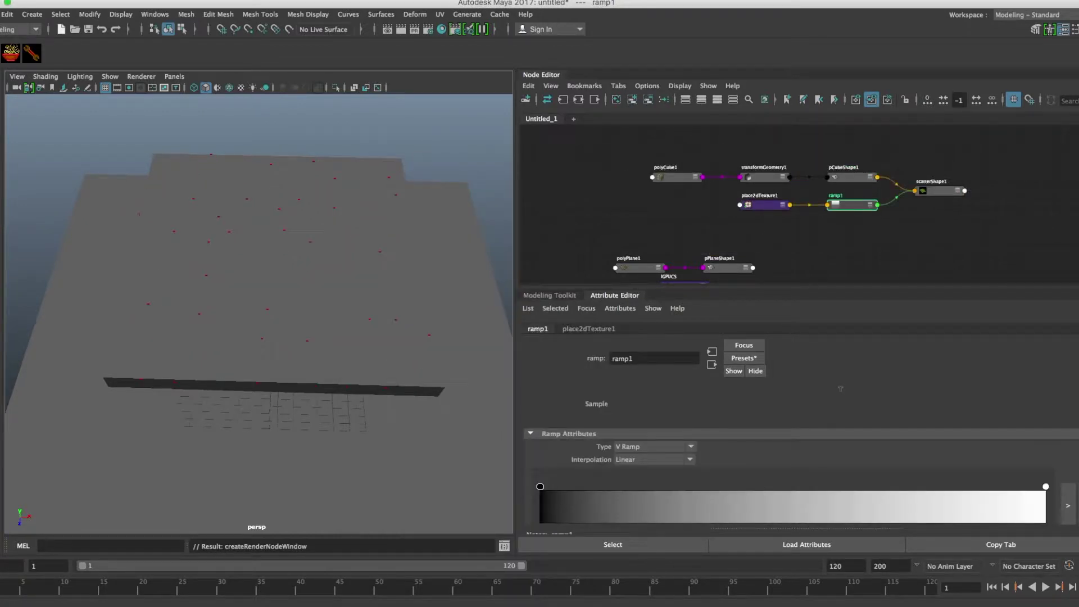
Step: Move ramp1's black and white markers close together near the middle and add a black marker at position 0.577
drag(541, 487, 739, 487)
click(764, 502)
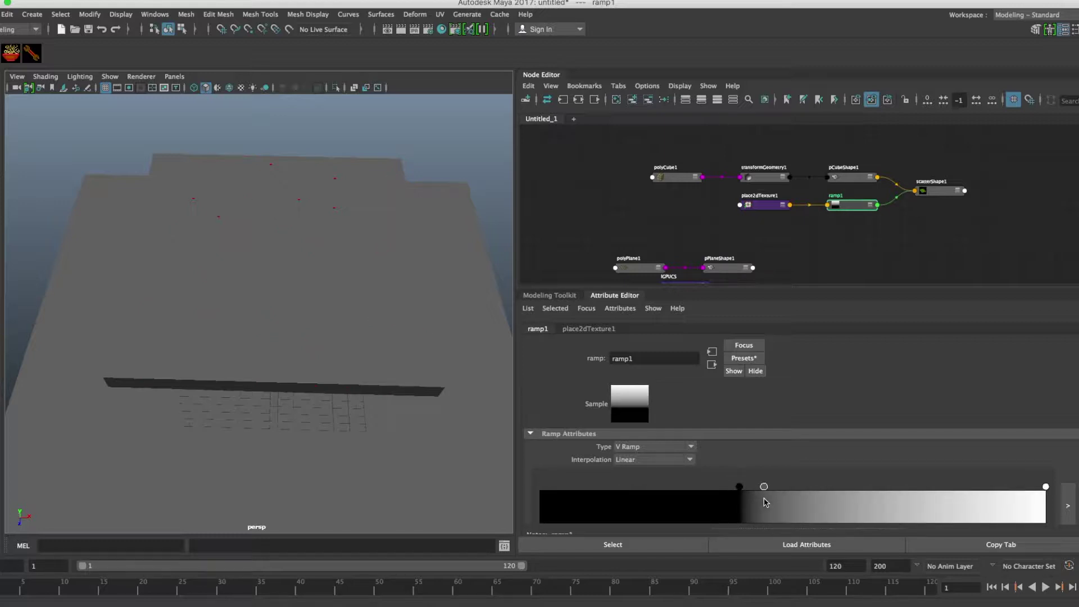
scroll(811, 477, down, 2)
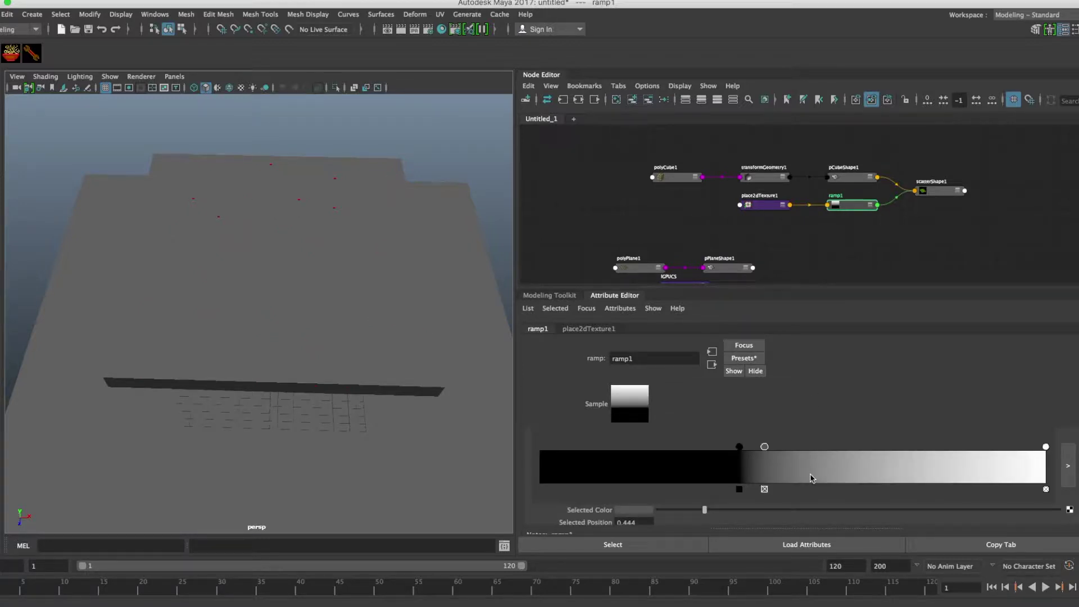
click(764, 489)
drag(1044, 446, 777, 445)
click(832, 466)
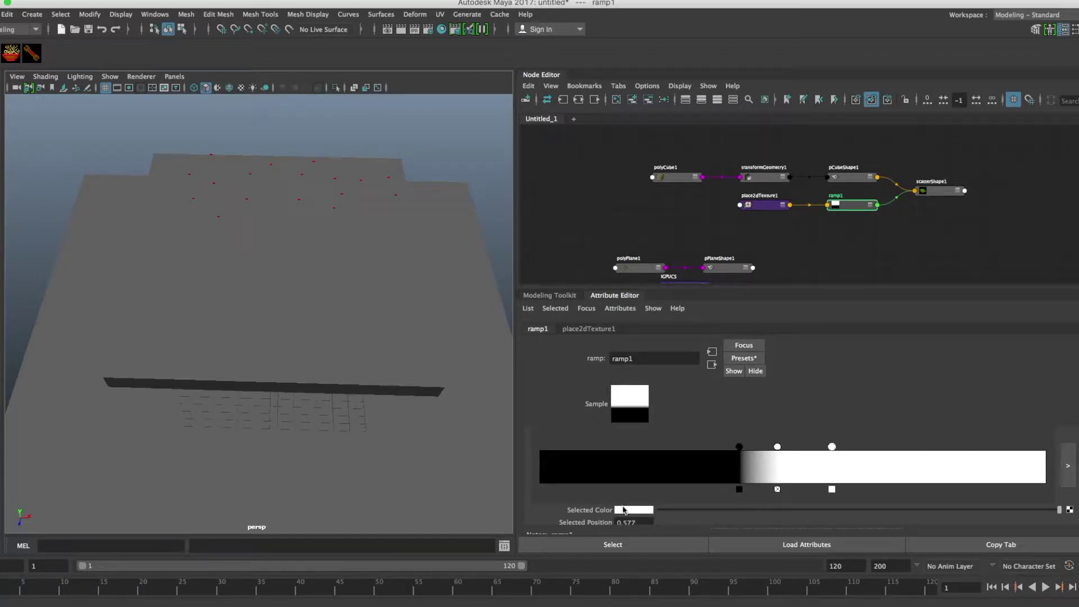
drag(666, 510, 656, 510)
Step: Shift ramp1's black-white-black band toward the start, placing the last black marker at position 0.430
drag(739, 447, 669, 447)
drag(777, 448, 713, 447)
drag(832, 447, 757, 448)
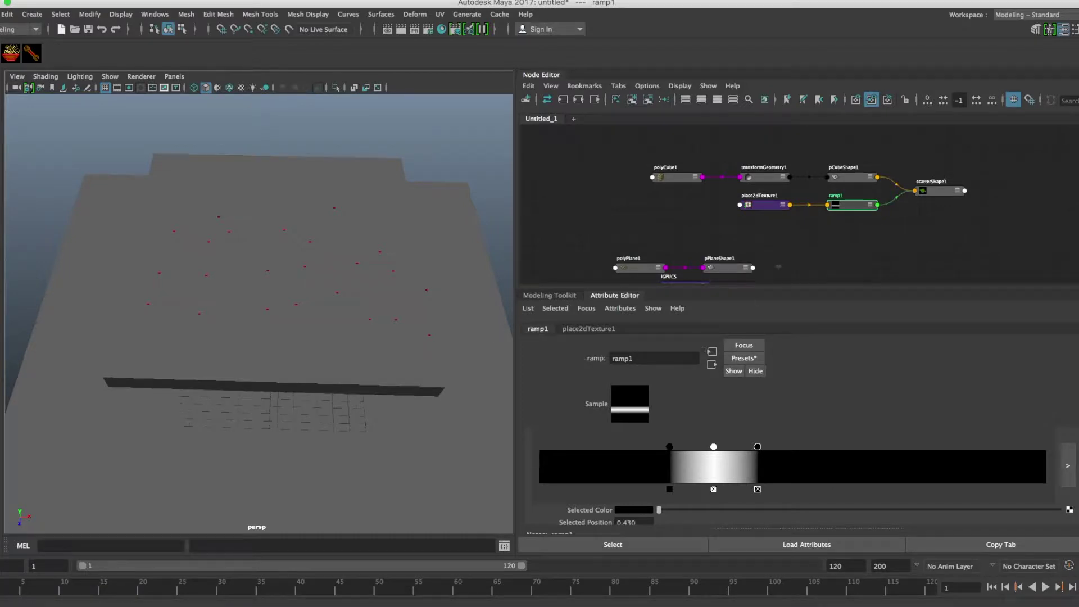
Step: Spread out the polyCube1, transformGeometry1 and pCubeShape1 nodes in the graph, leaving pCubeShape1 selected
click(835, 179)
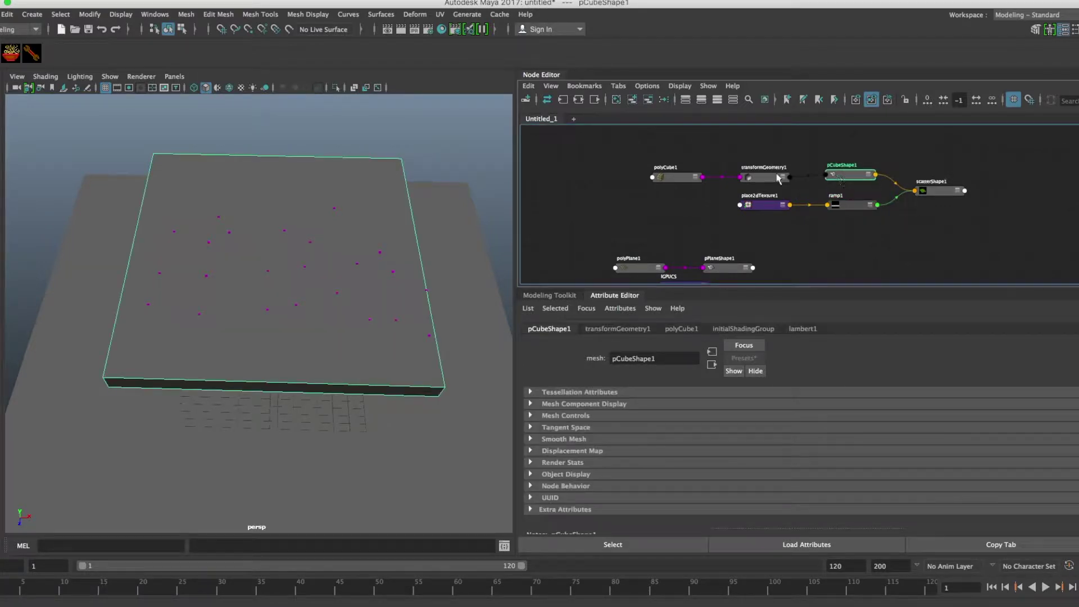
drag(690, 178, 656, 170)
drag(765, 178, 745, 173)
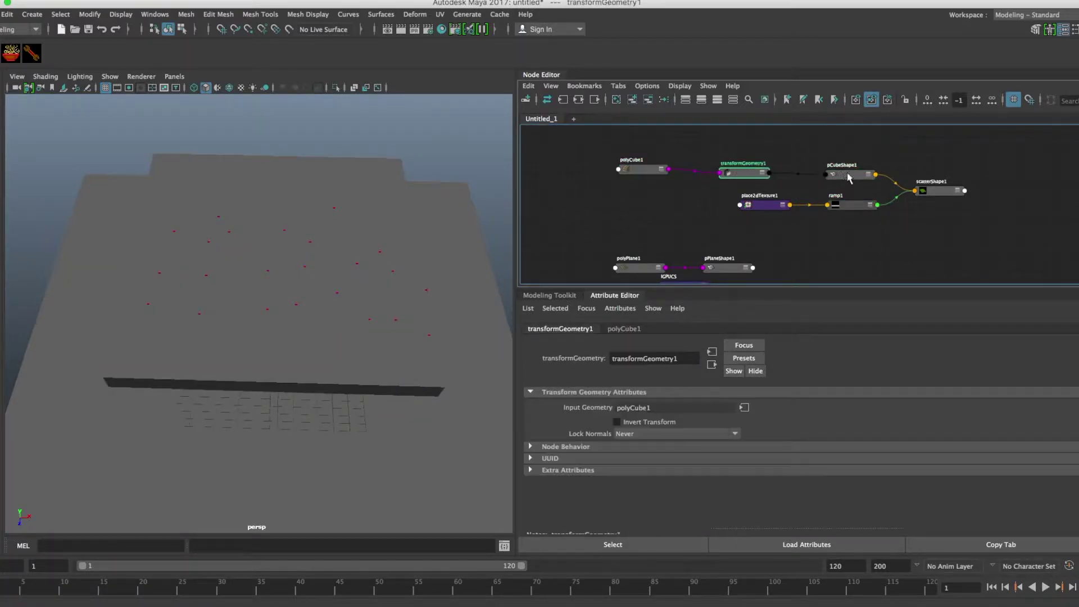
drag(842, 177, 826, 174)
alt+middle_drag(818, 203, 779, 219)
alt+right_drag(779, 219, 809, 187)
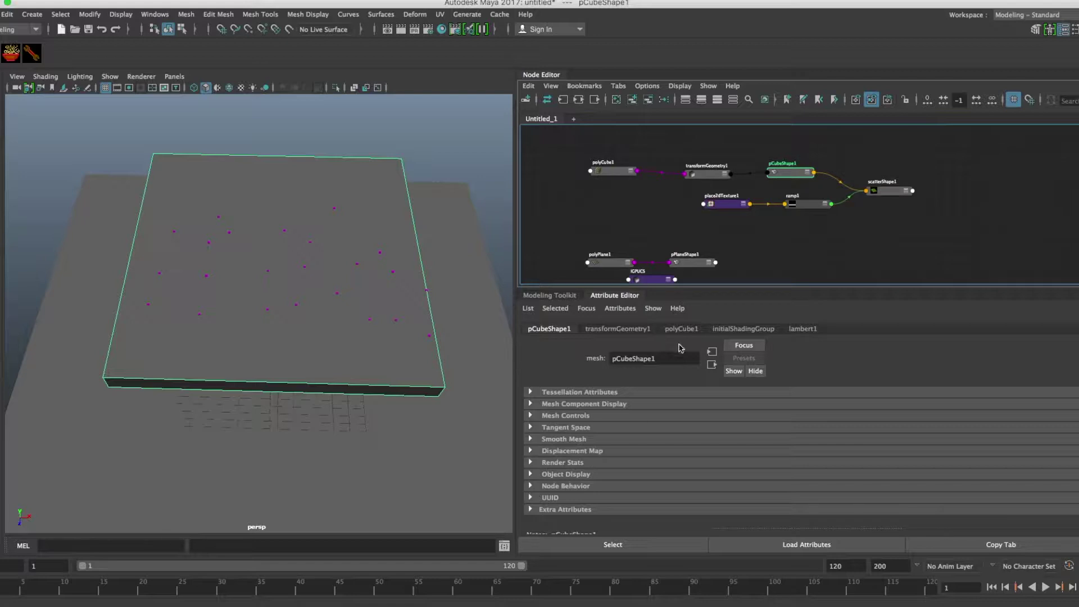
Step: Connect ramp1 to the color of the slab's lambert1 material and display textures in the viewport
click(803, 329)
middle_drag(798, 205, 616, 454)
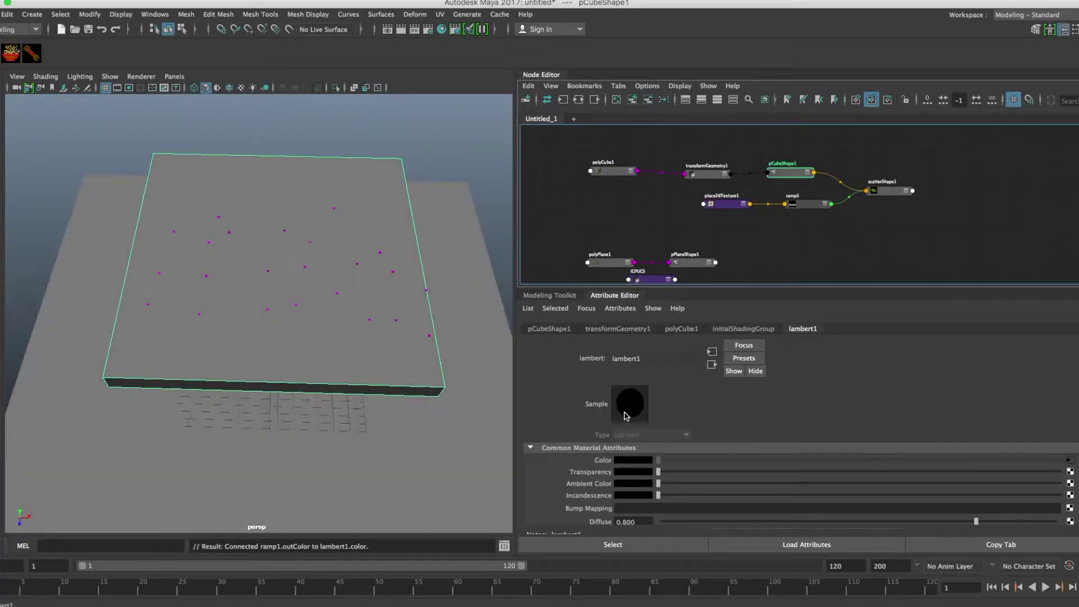
key(6)
mouse_move(326, 282)
alt+mouse_down()
mouse_move(349, 279)
mouse_move(335, 289)
mouse_move(315, 279)
mouse_move(333, 281)
alt+mouse_up()
Step: Assign a new Lambert material to the ground plane
click(453, 290)
key(F9)
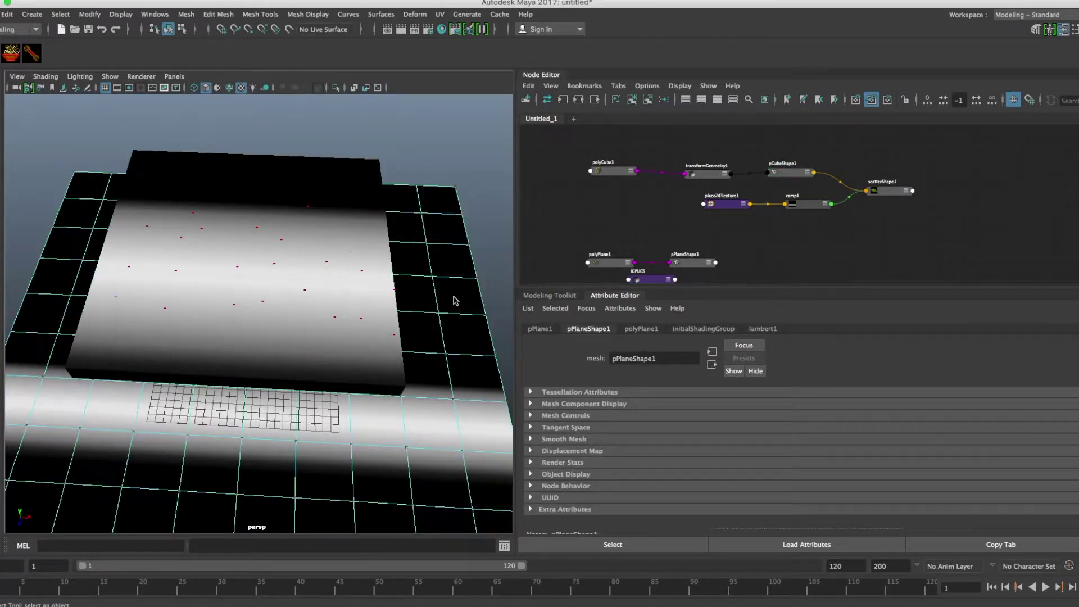
right_drag(448, 280, 449, 569)
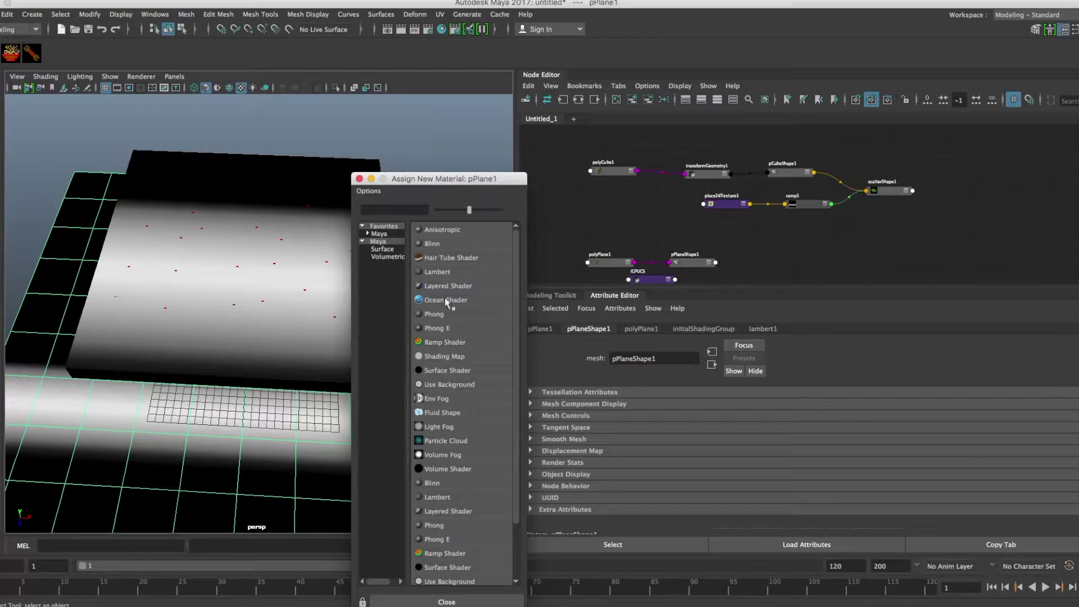
click(437, 272)
mouse_move(396, 333)
alt+mouse_down()
mouse_move(390, 311)
mouse_move(387, 322)
alt+mouse_up()
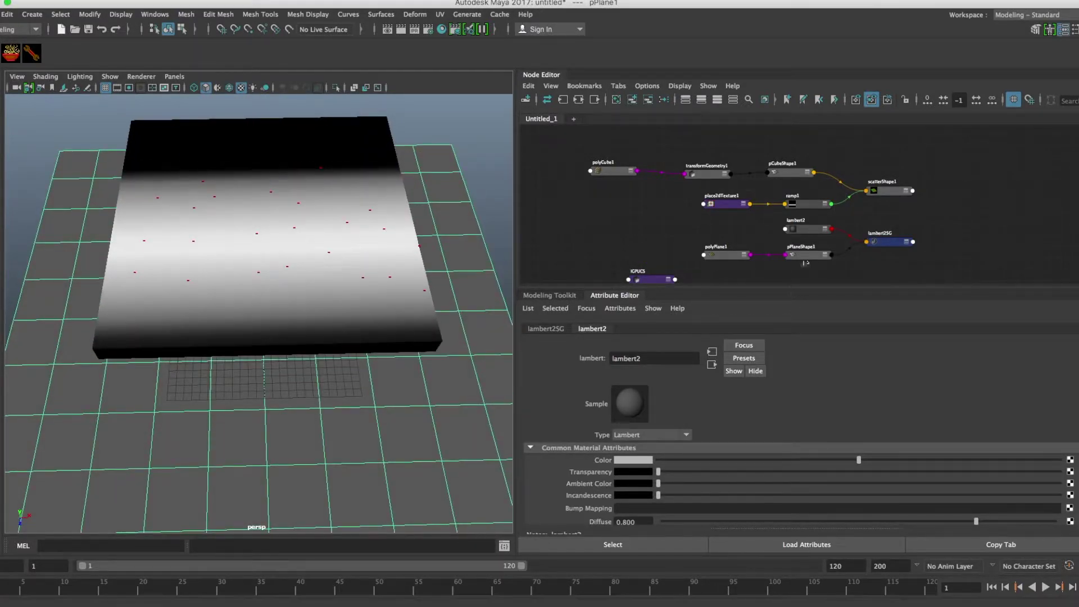
Step: Move ramp1's first black marker to position 0.278 and set the ramp type to Circular Ramp
click(811, 206)
drag(669, 447, 680, 447)
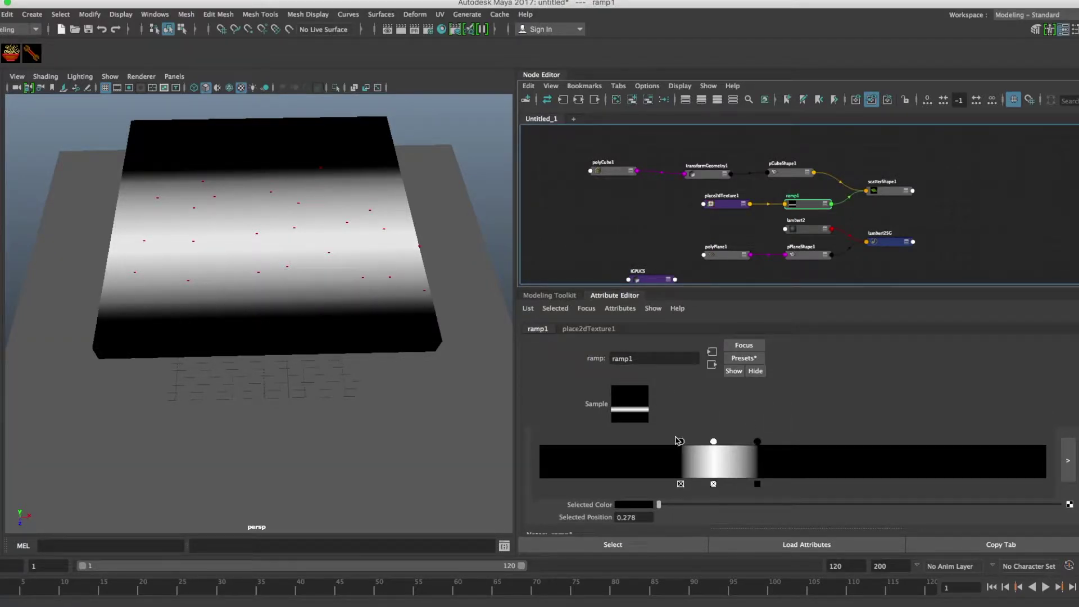
scroll(674, 444, up, 2)
click(679, 444)
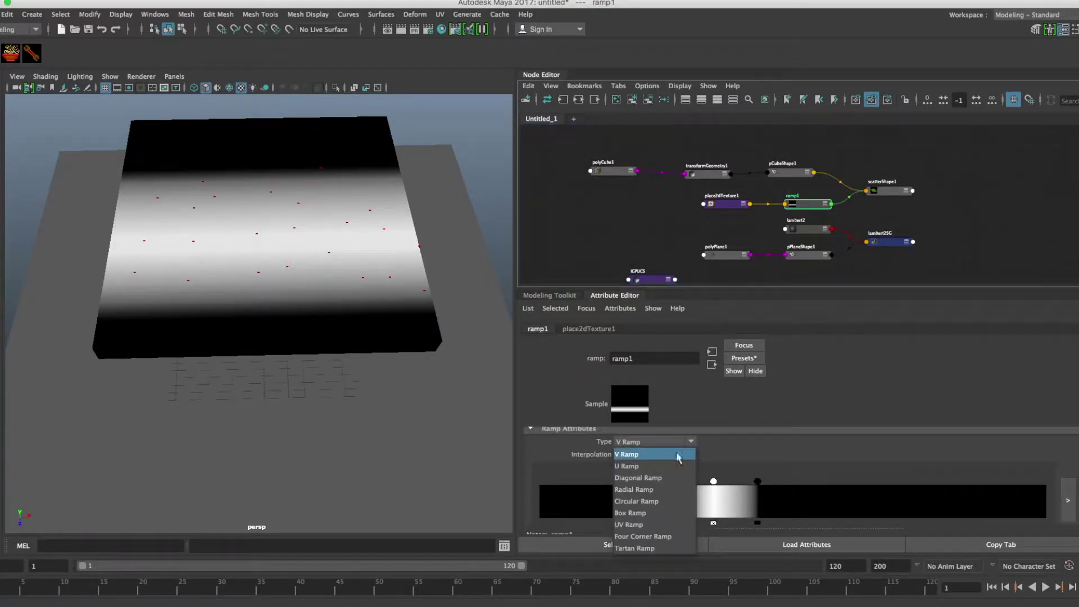
click(660, 489)
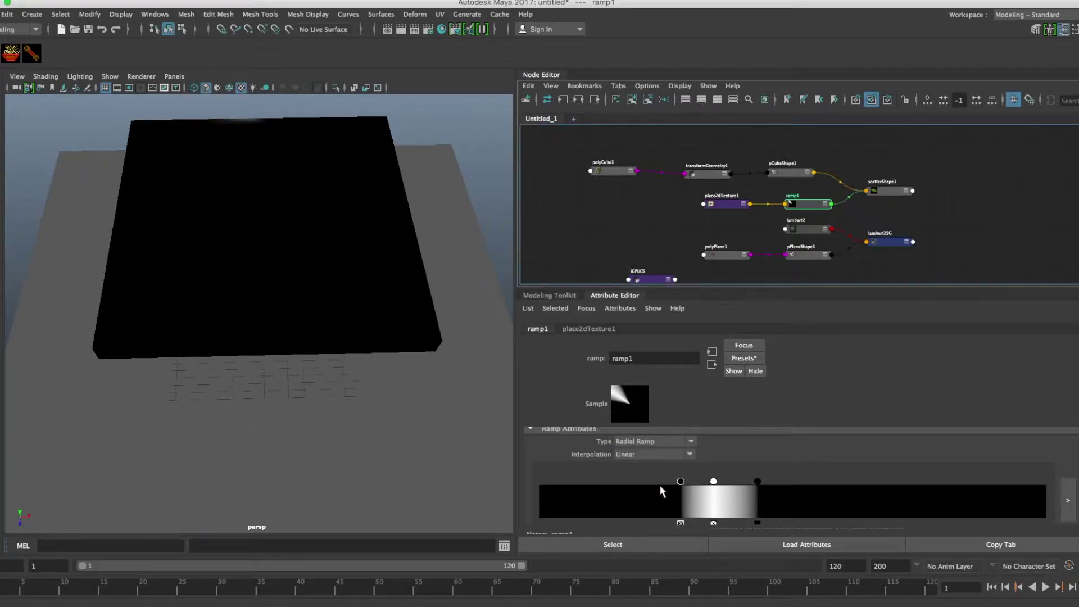
click(650, 442)
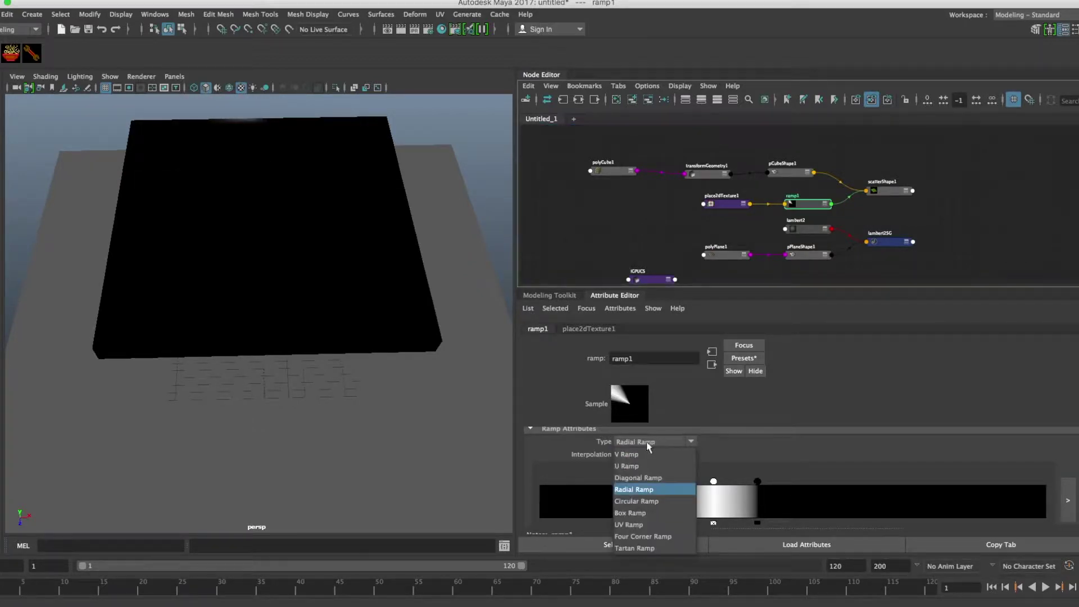
click(657, 502)
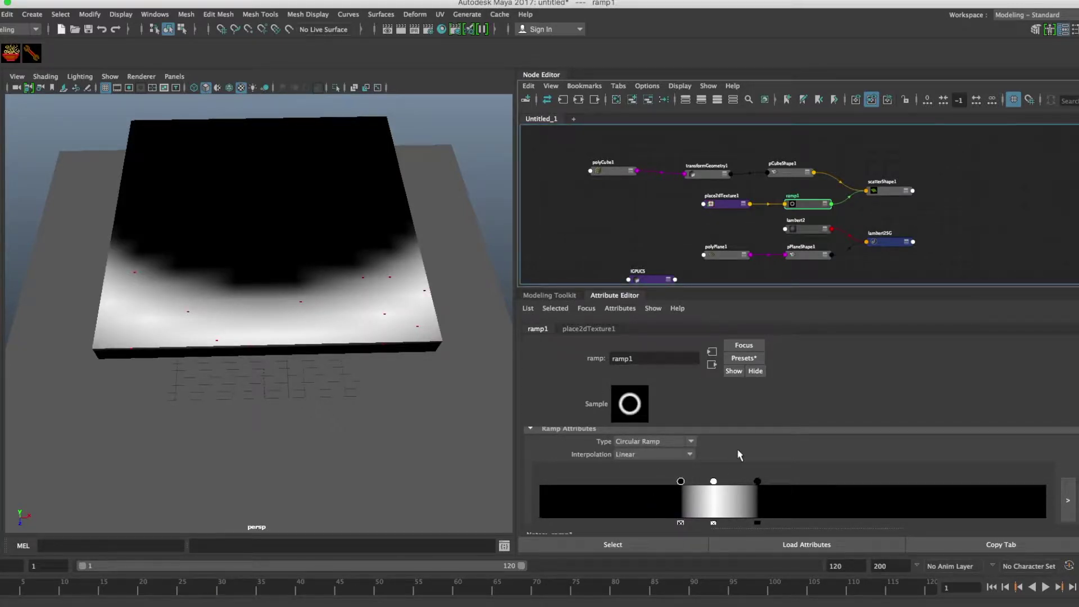
click(689, 455)
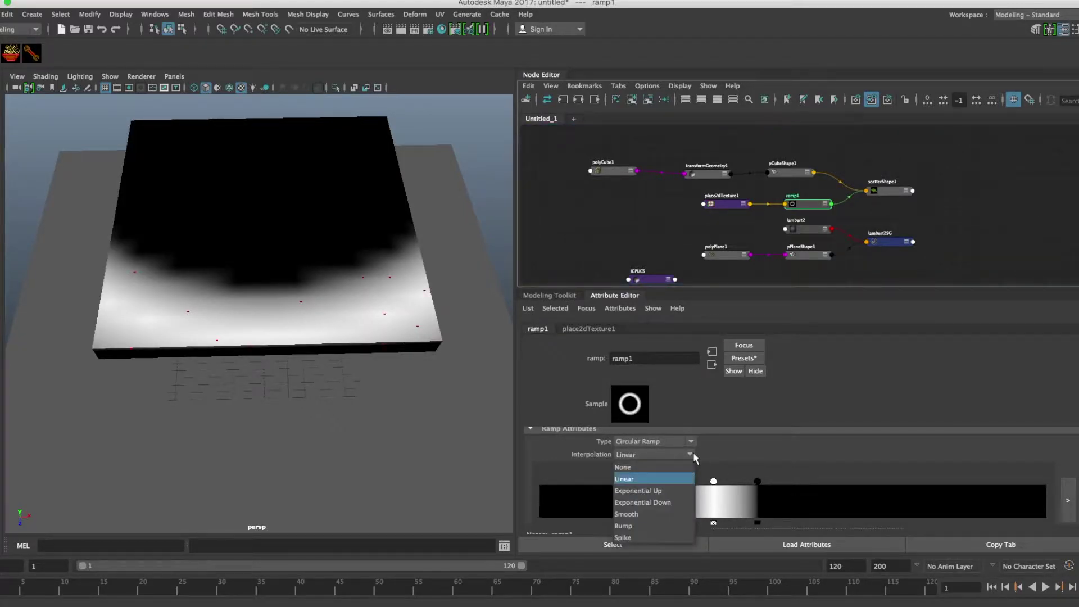
click(693, 453)
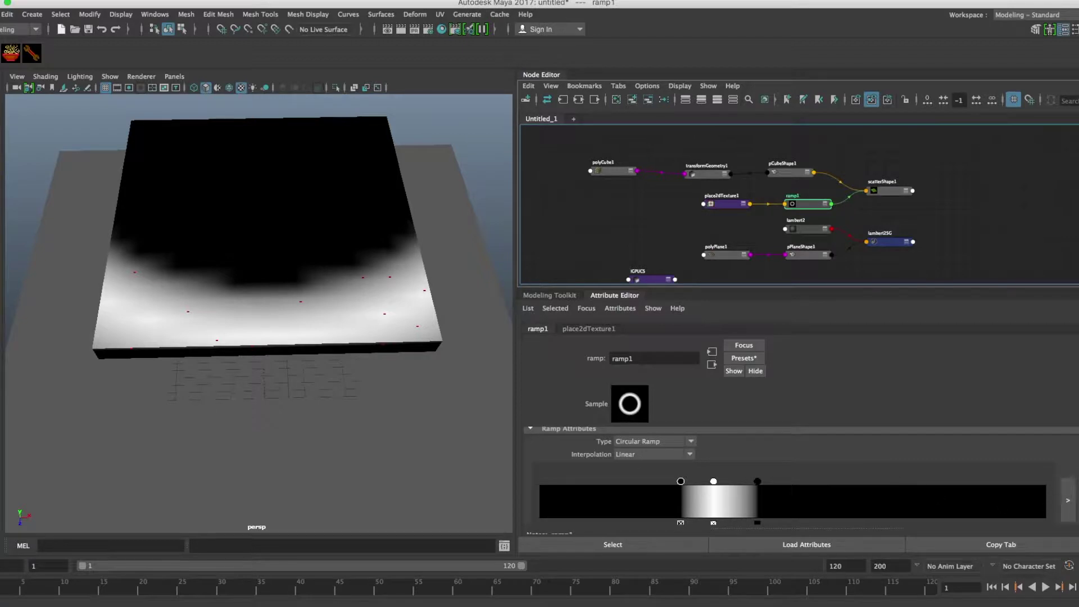
Step: Delete ramp1's first black marker, then place the white marker at 0.000 and the remaining black marker at 0.101
scroll(713, 469, down, 3)
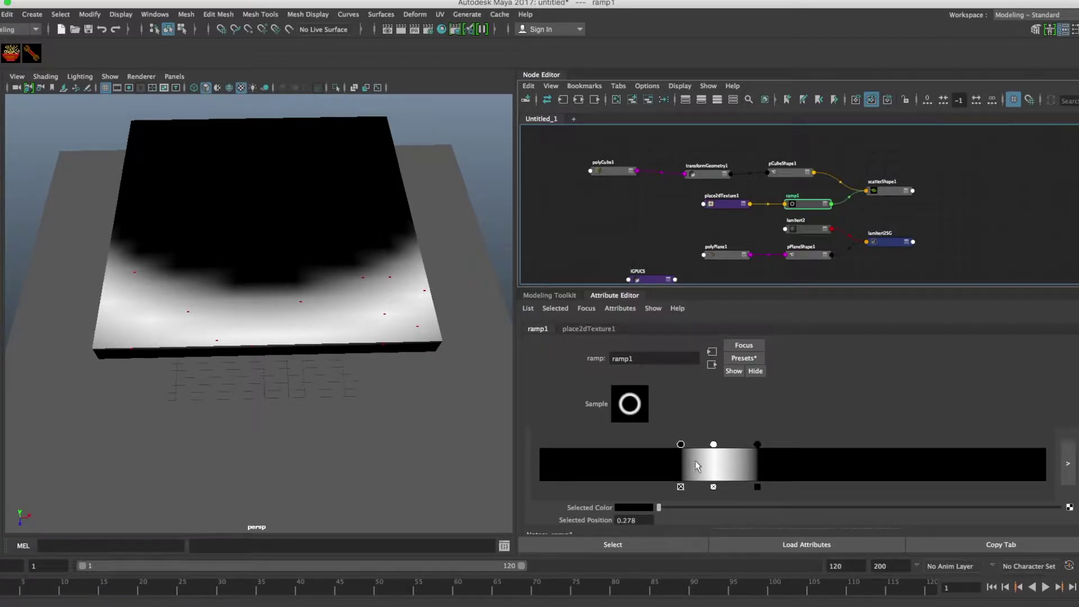
click(680, 487)
drag(713, 444, 518, 445)
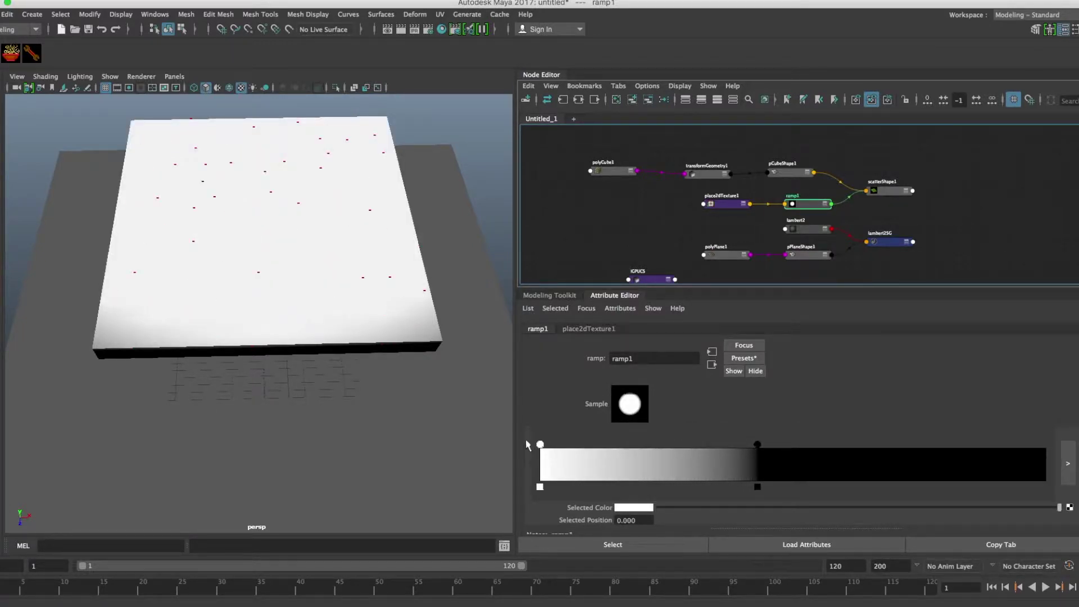
drag(758, 445, 591, 445)
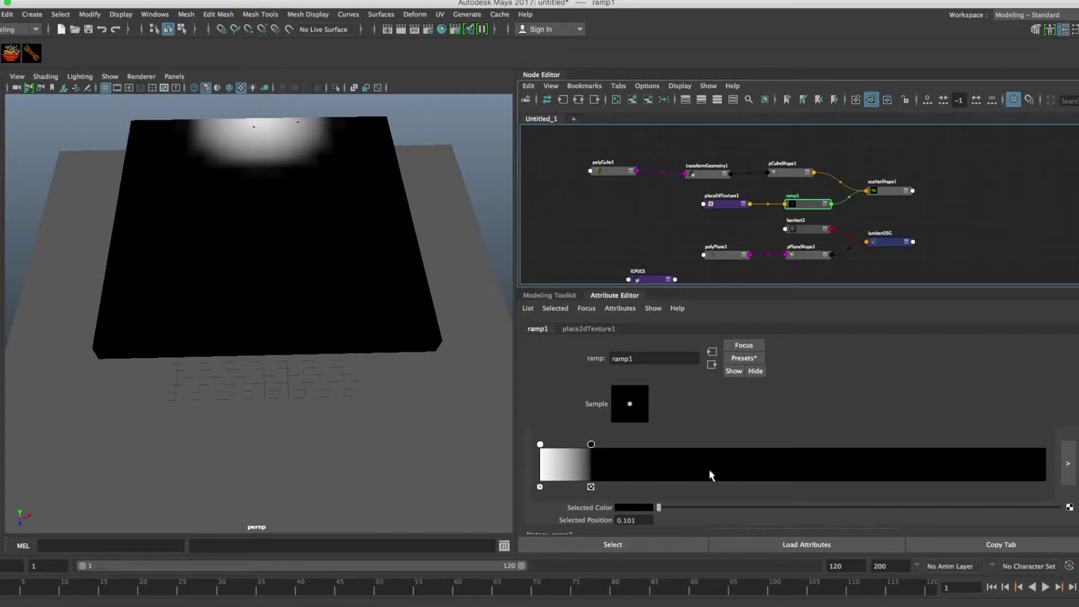
Step: Turn off Wrap U and Wrap V on place2dTexture1 and set its second Translate Frame value to -0.120
scroll(714, 474, down, 3)
scroll(718, 472, up, 3)
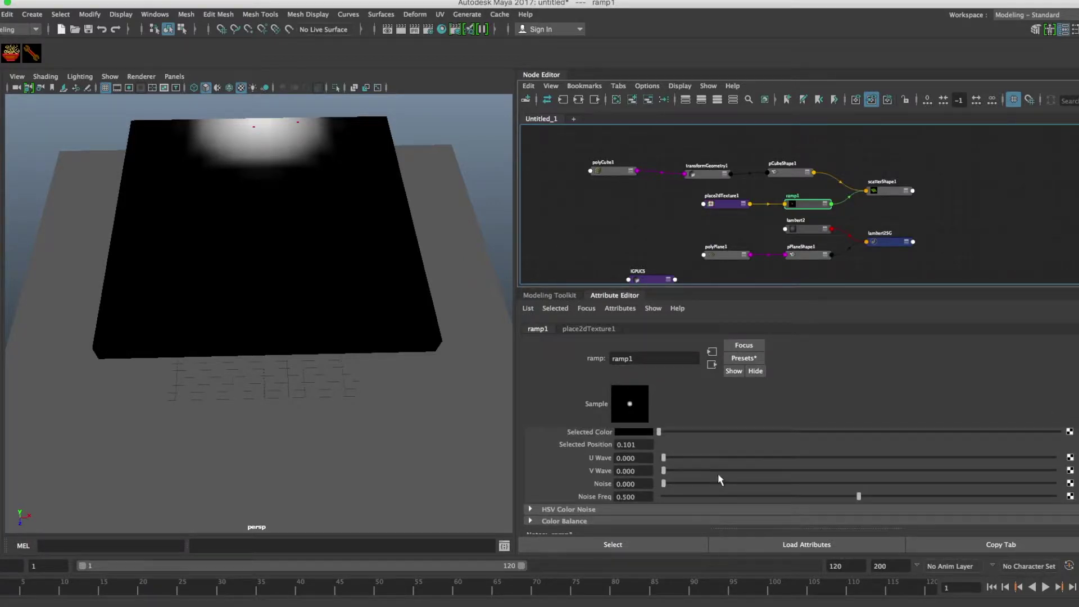
click(592, 333)
scroll(727, 472, down, 3)
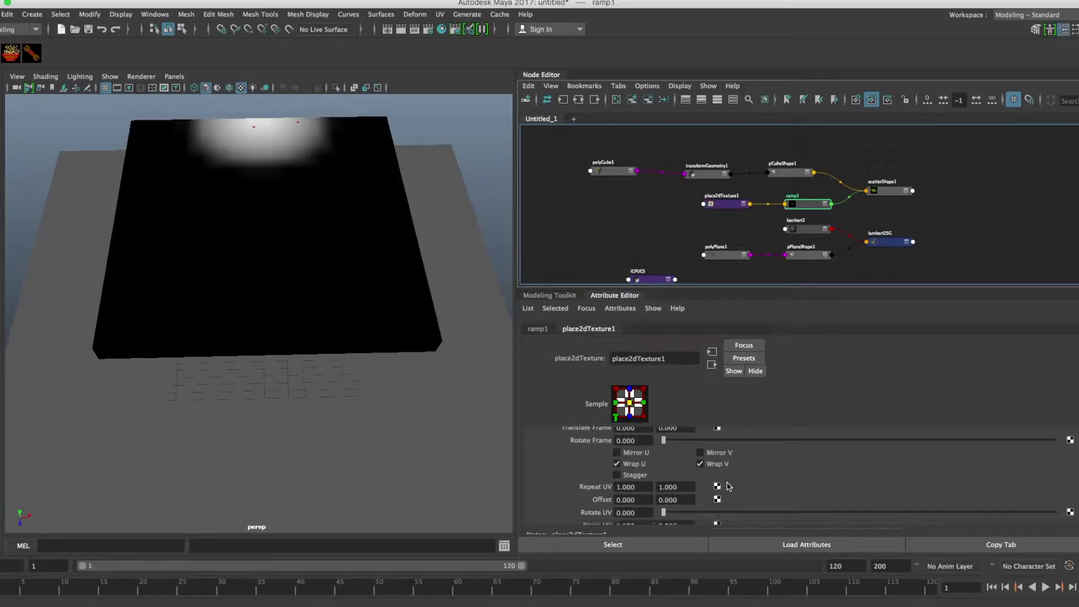
scroll(729, 487, down, 2)
click(643, 459)
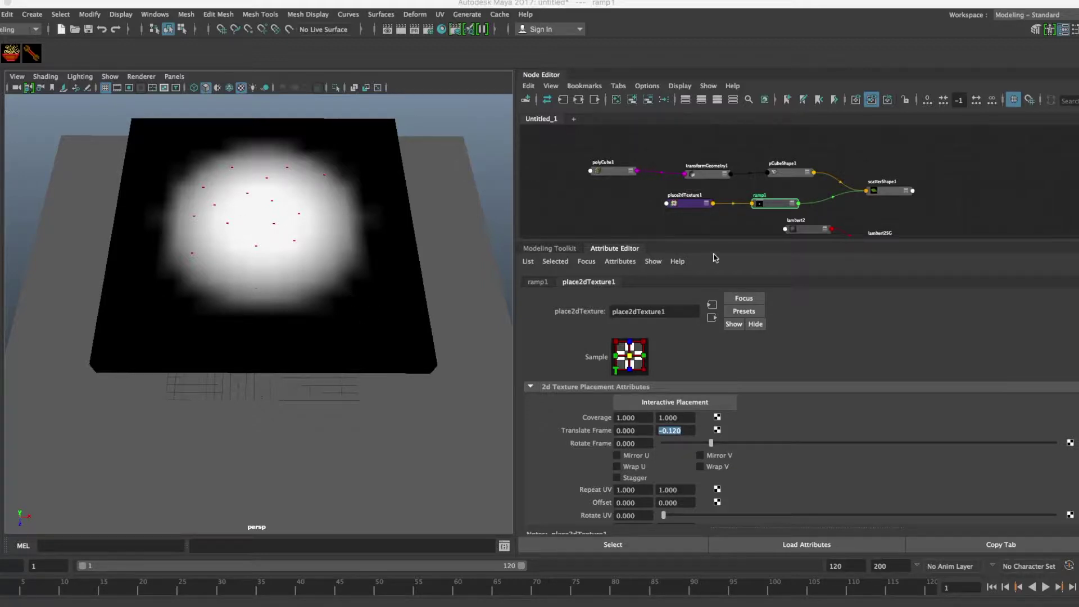
Step: Rearrange the place2dTexture1, ramp1, pCubeShape1 and scatterShape1 nodes more compactly in the graph, leaving scatterShape1 selected
drag(691, 206, 677, 206)
drag(766, 206, 745, 205)
click(876, 194)
drag(877, 192, 854, 192)
drag(775, 173, 759, 172)
drag(861, 192, 850, 187)
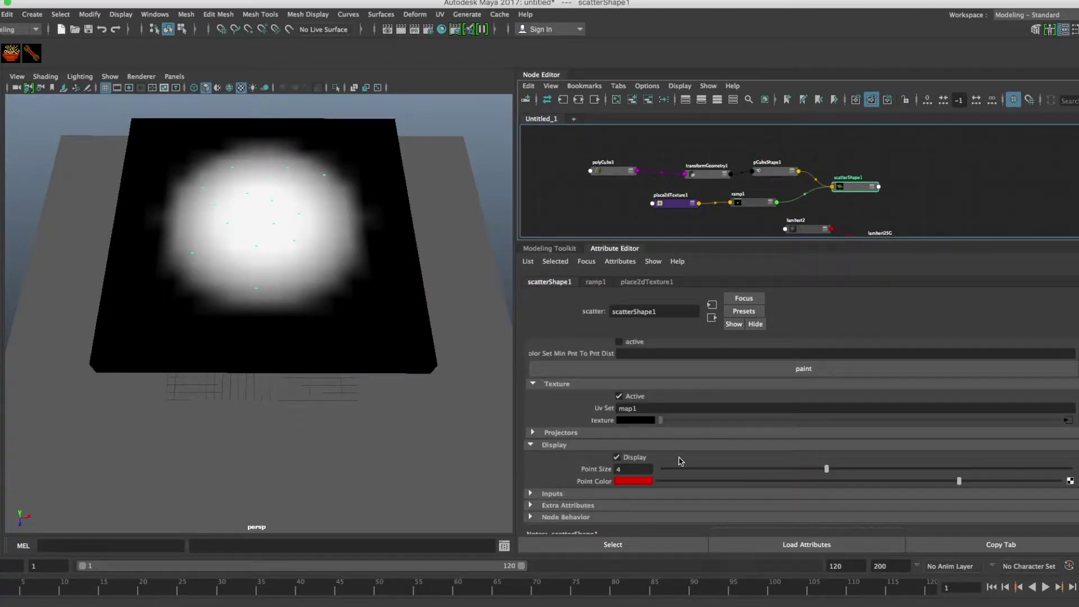
Step: Lower scatterShape1's Min Point To Point Distance to 0.635
scroll(681, 461, up, 6)
scroll(686, 453, down, 2)
drag(762, 446, 712, 448)
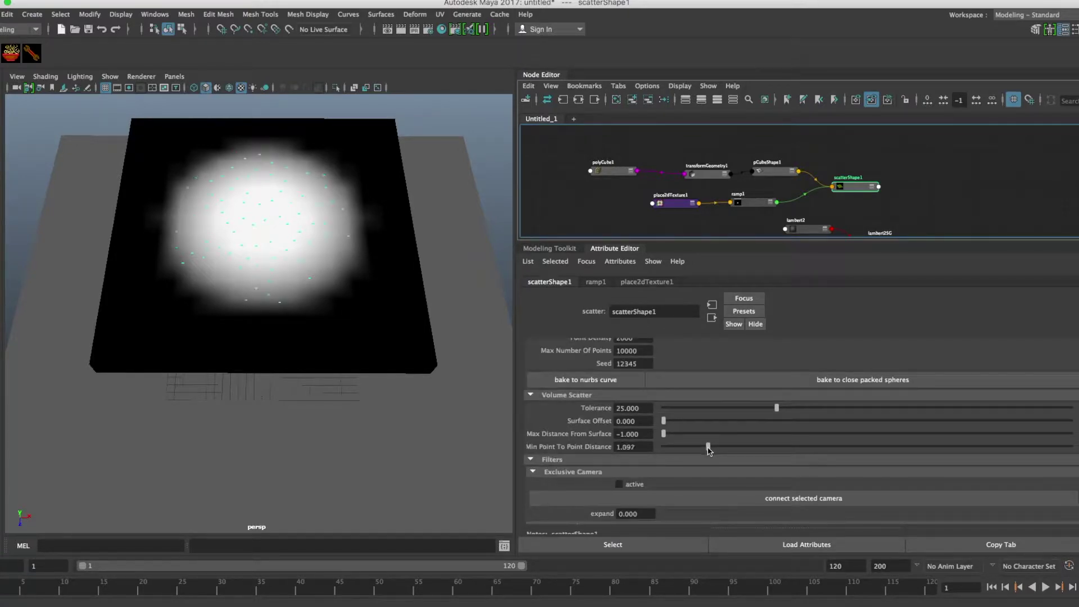
mouse_move(339, 272)
alt+mouse_down()
mouse_move(308, 289)
mouse_move(335, 251)
mouse_move(329, 263)
alt+mouse_up()
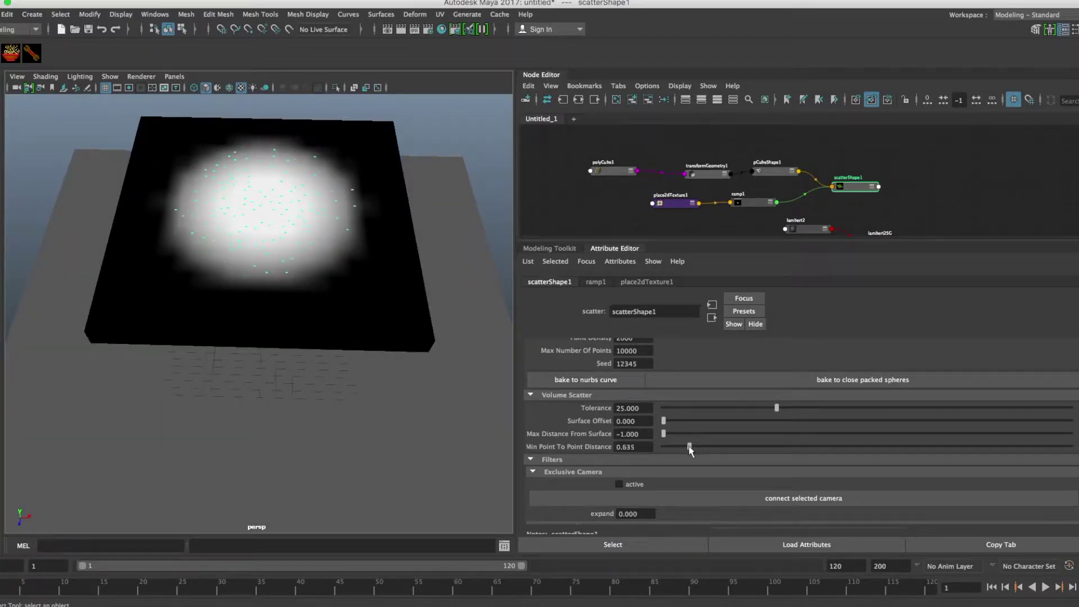
Step: Raise scatterShape1's Min Point To Point Distance to 0.924
mouse_move(275, 267)
alt+mouse_down()
mouse_move(279, 234)
mouse_move(285, 260)
mouse_move(283, 247)
mouse_move(283, 264)
mouse_move(272, 261)
alt+mouse_up()
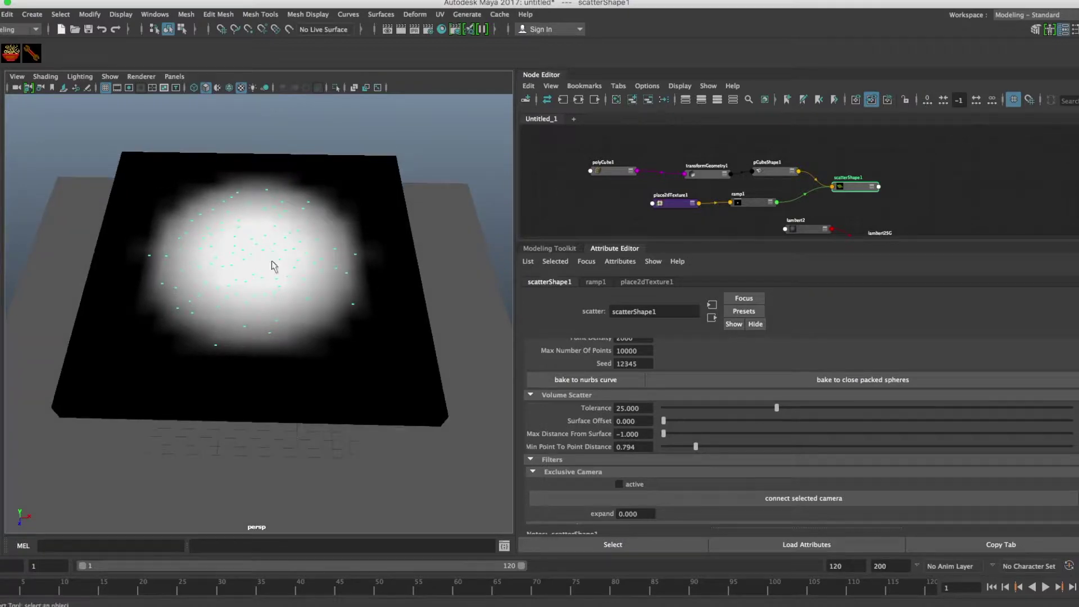
drag(695, 449, 699, 449)
alt+drag(377, 345, 429, 331)
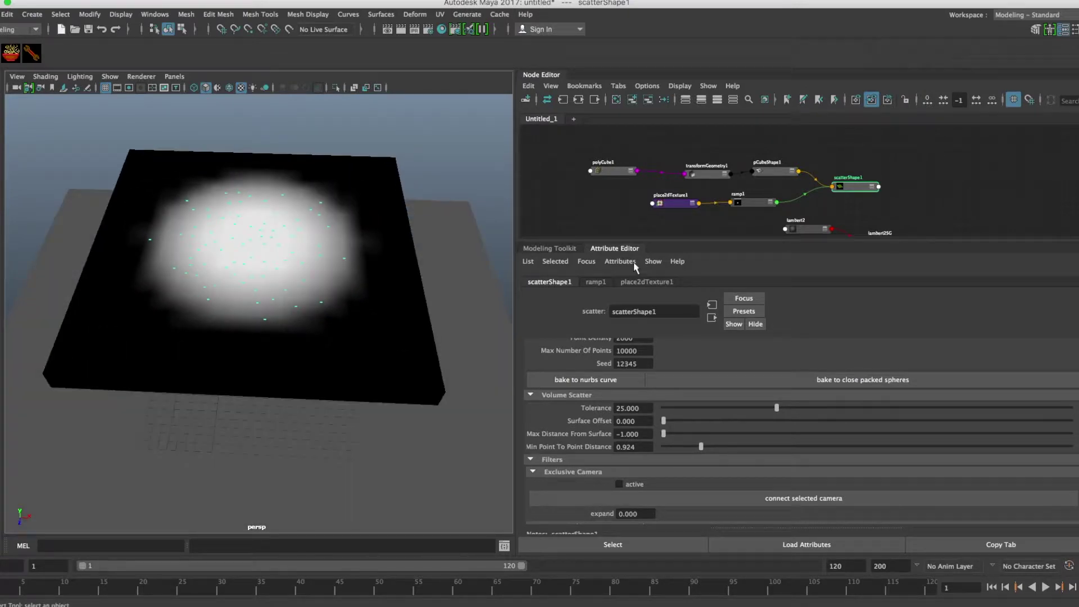
Step: Create a SOuP shatter node from scatterShape1 and position its output mesh shape node closer to it in the graph
drag(850, 196, 843, 196)
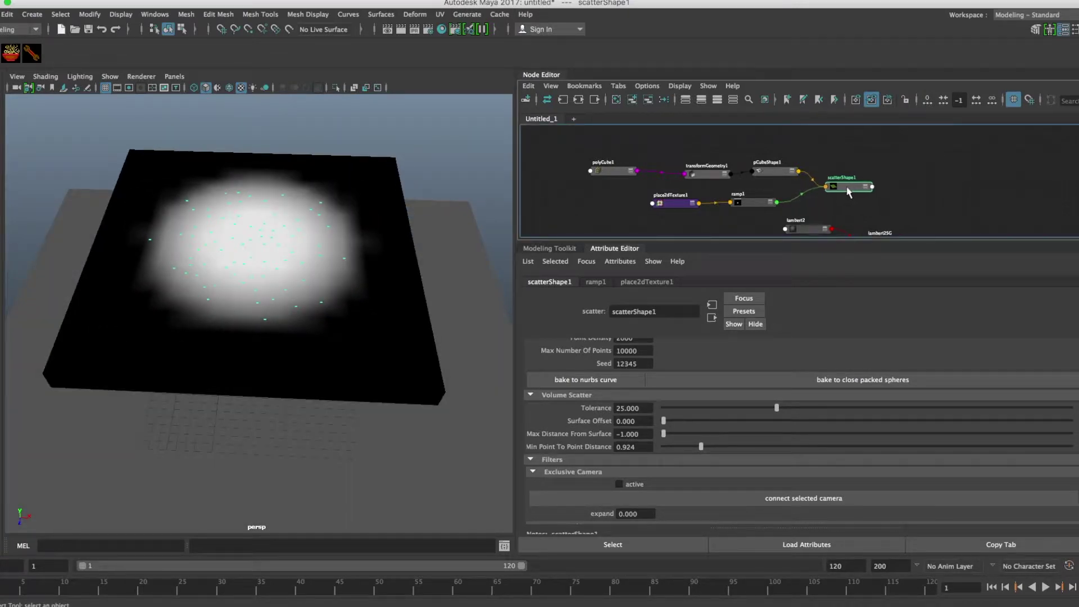
click(10, 55)
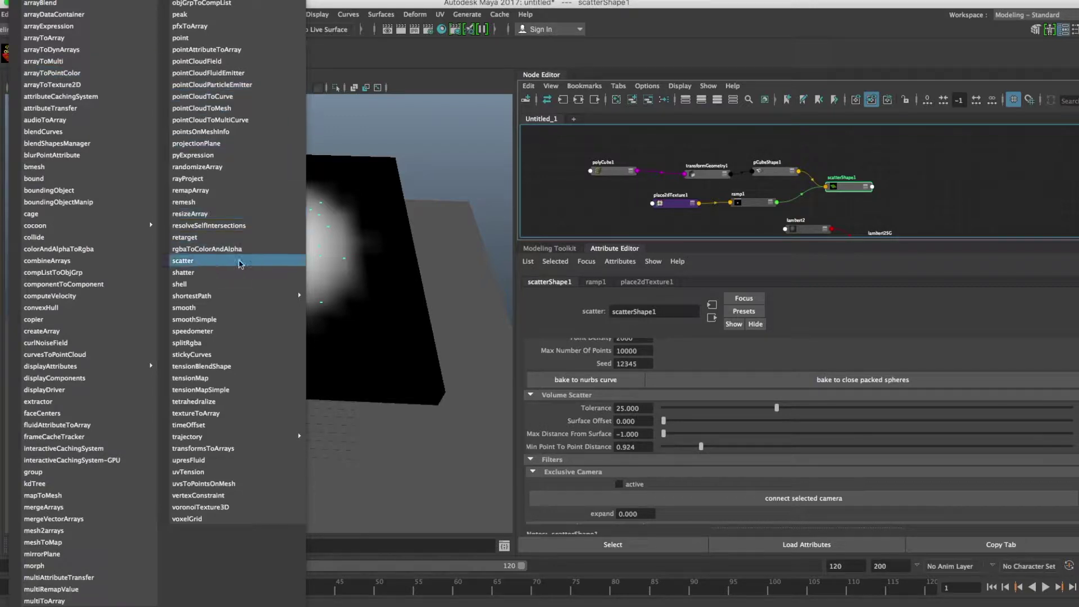
click(234, 269)
click(898, 174)
drag(978, 173, 951, 179)
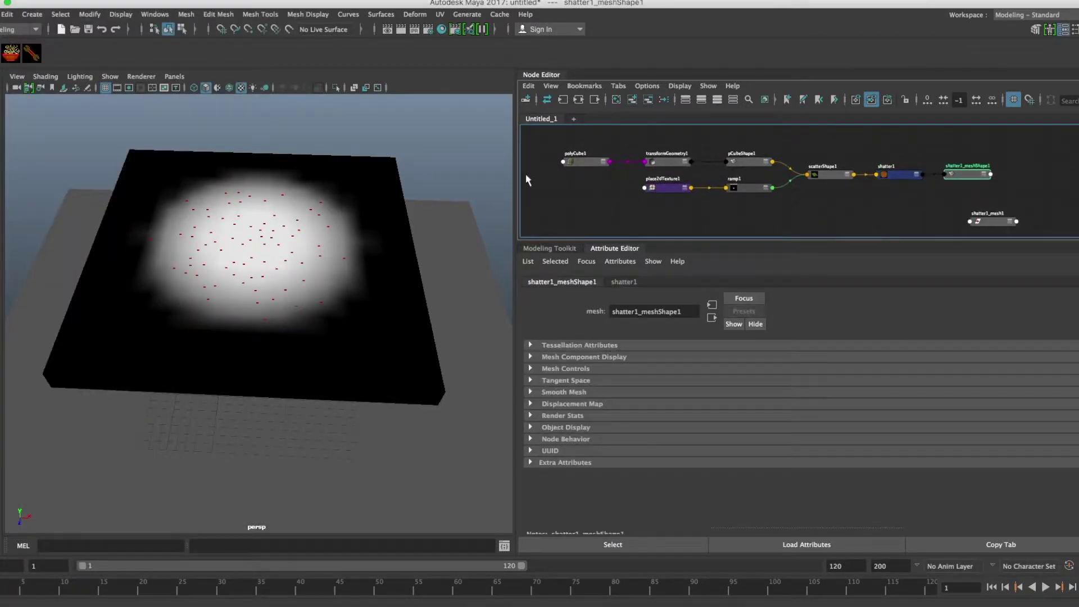
Step: Hide the original slab pCube1 and select the shatter1 node
click(378, 169)
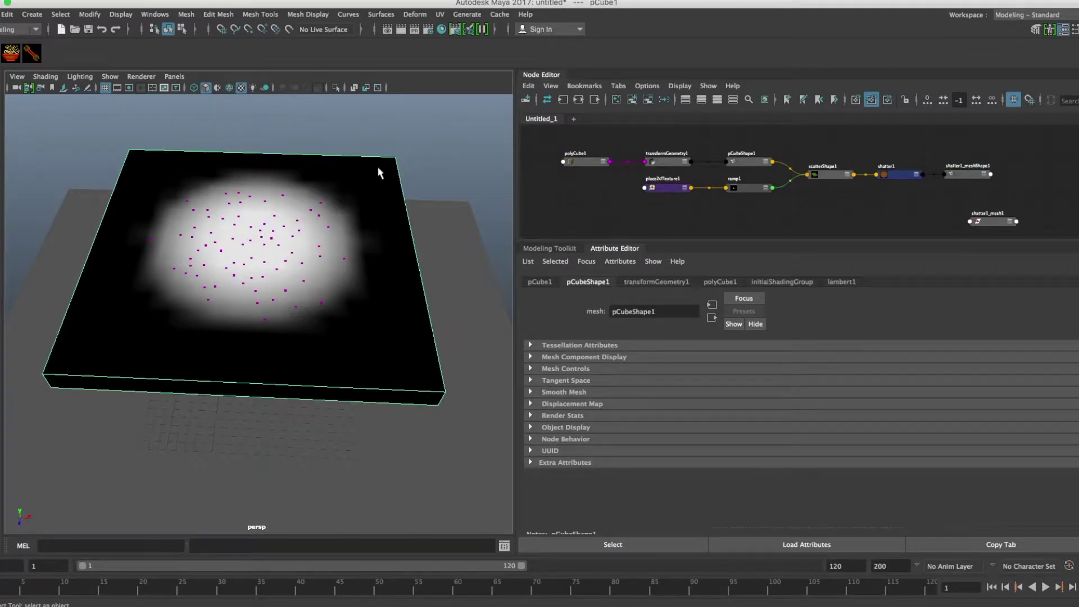
key(h)
click(896, 173)
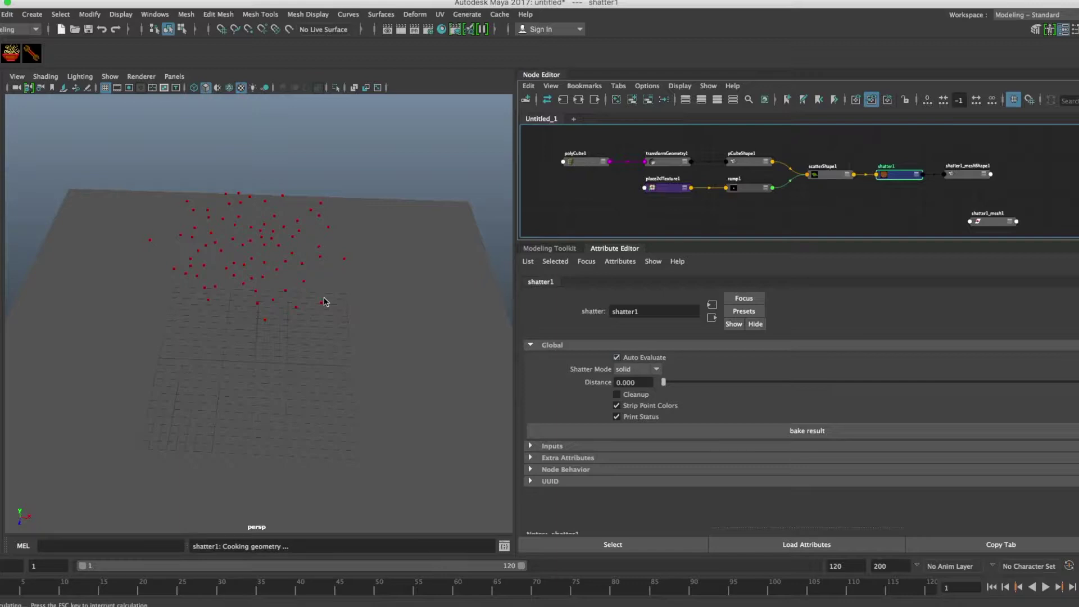
Step: Assign the existing lambert2 material to the shattered slab mesh
mouse_move(345, 294)
alt+mouse_down()
mouse_move(345, 313)
mouse_move(345, 291)
alt+mouse_up()
click(397, 166)
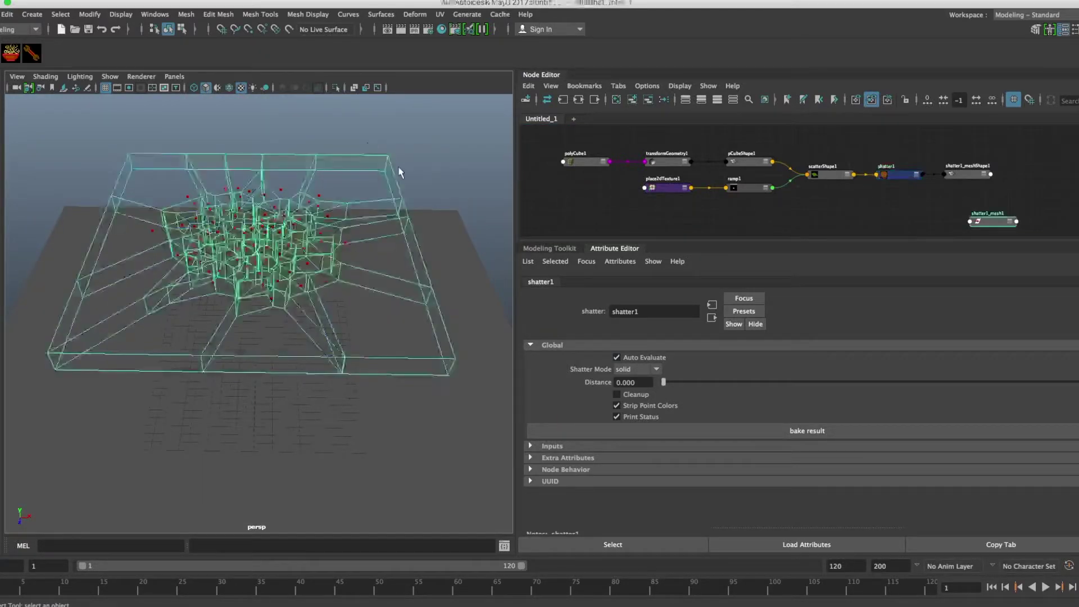
right_click(386, 170)
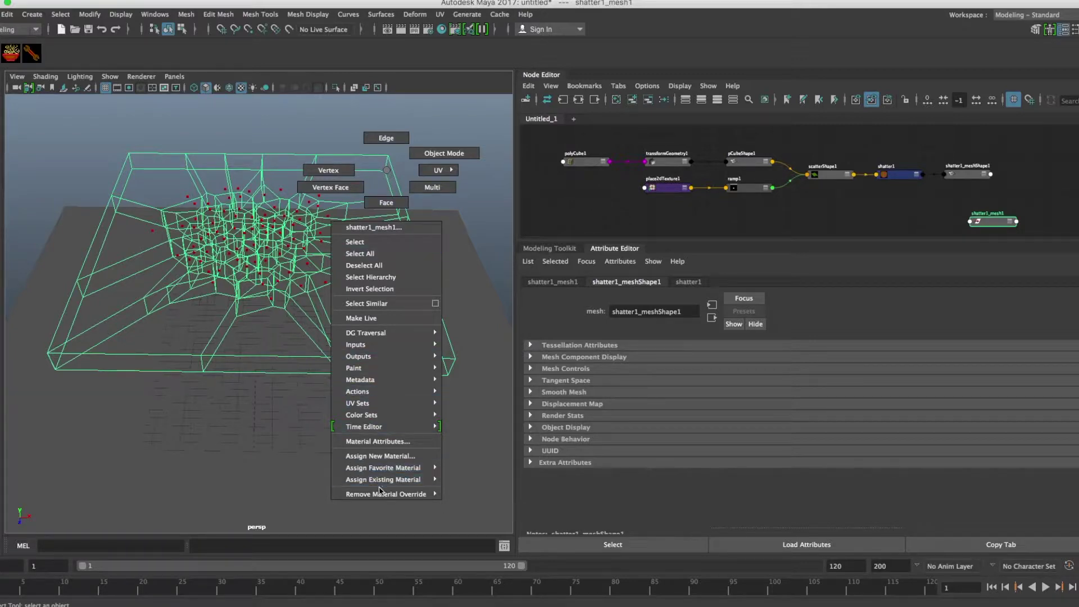
mouse_move(379, 482)
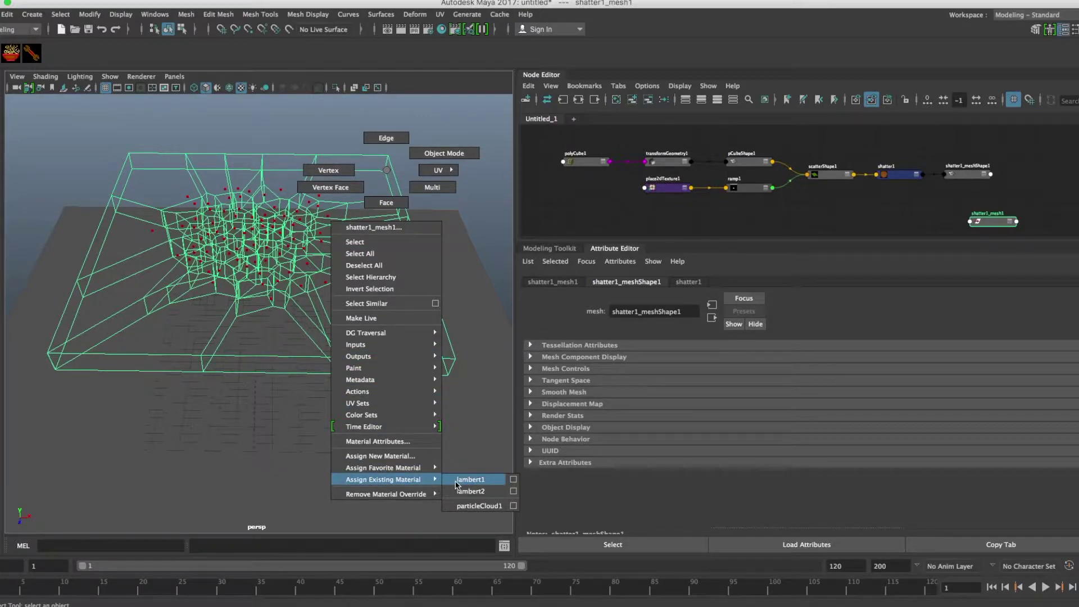
click(469, 491)
alt+drag(332, 269, 361, 236)
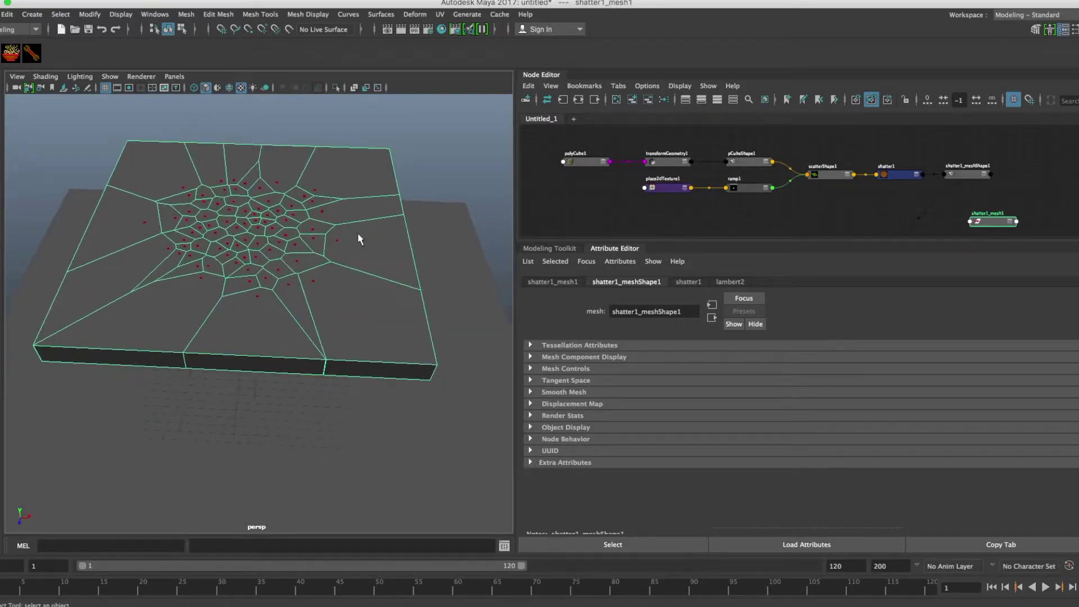
Step: Assign a new Lambert material to the shattered slab mesh and darken its Color to a mid grey
click(848, 177)
click(436, 284)
click(379, 279)
alt+drag(378, 279, 361, 264)
right_drag(361, 266, 347, 551)
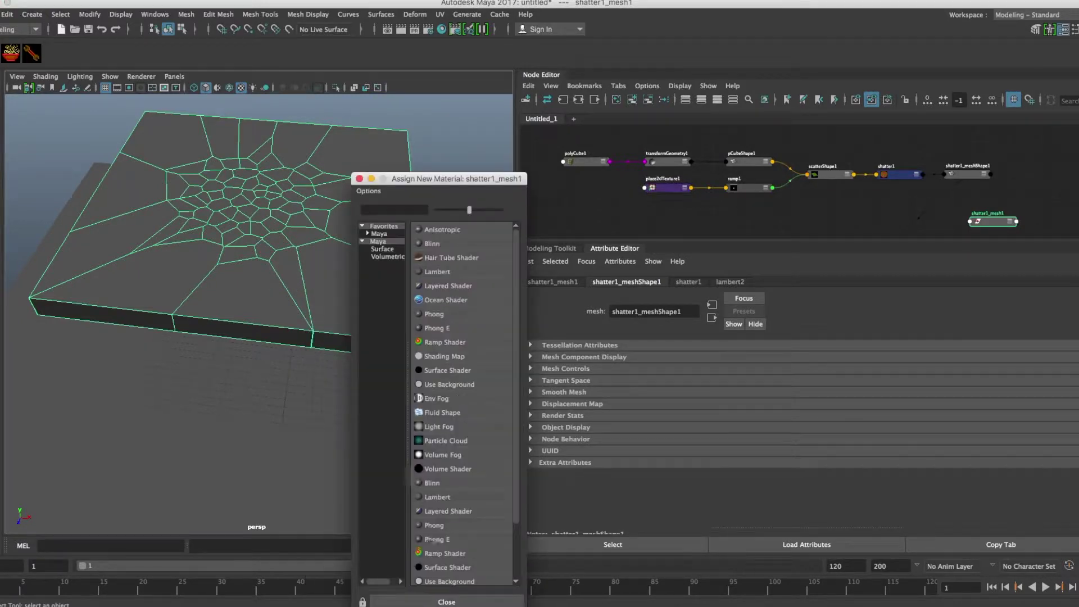
click(439, 272)
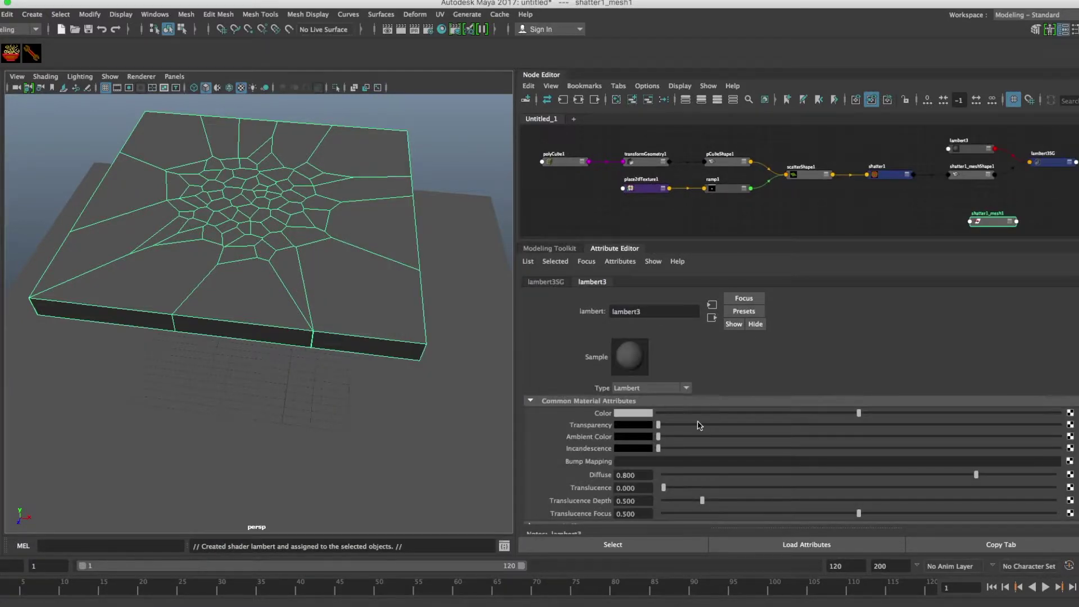
drag(796, 417, 784, 416)
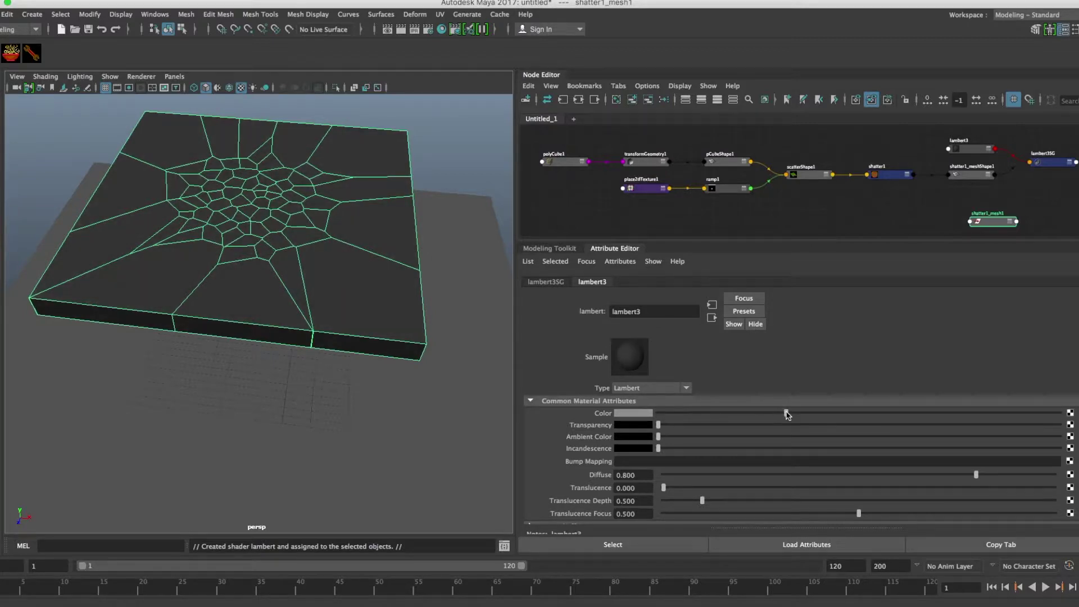
Step: Remove lambert3, lambert3SG and shatter1_mesh1 from the node graph and move shatter1_meshShape1 next to shatter1
alt+drag(406, 330, 378, 310)
alt+right_drag(378, 311, 337, 318)
click(420, 180)
click(351, 215)
alt+drag(350, 214, 338, 231)
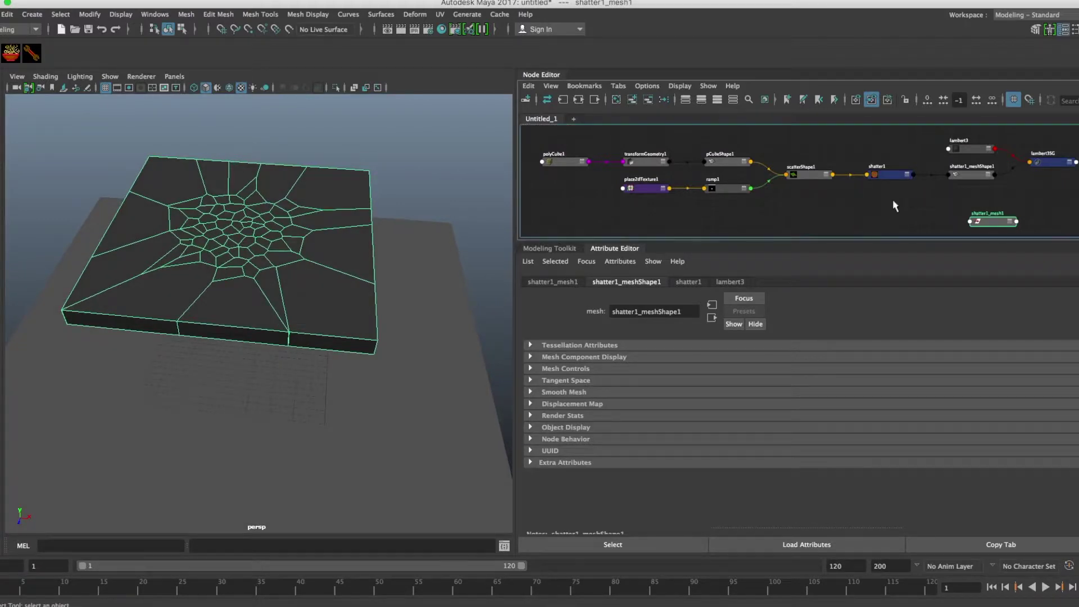
drag(918, 137, 1038, 166)
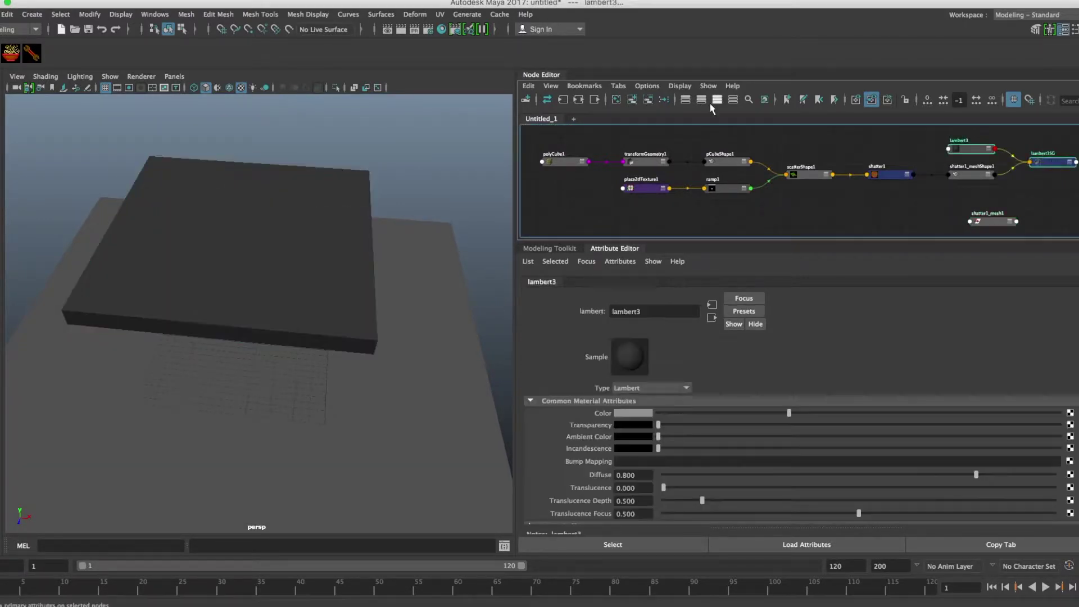
click(647, 99)
mouse_move(599, 175)
mouse_down()
mouse_move(861, 212)
mouse_move(611, 179)
mouse_up()
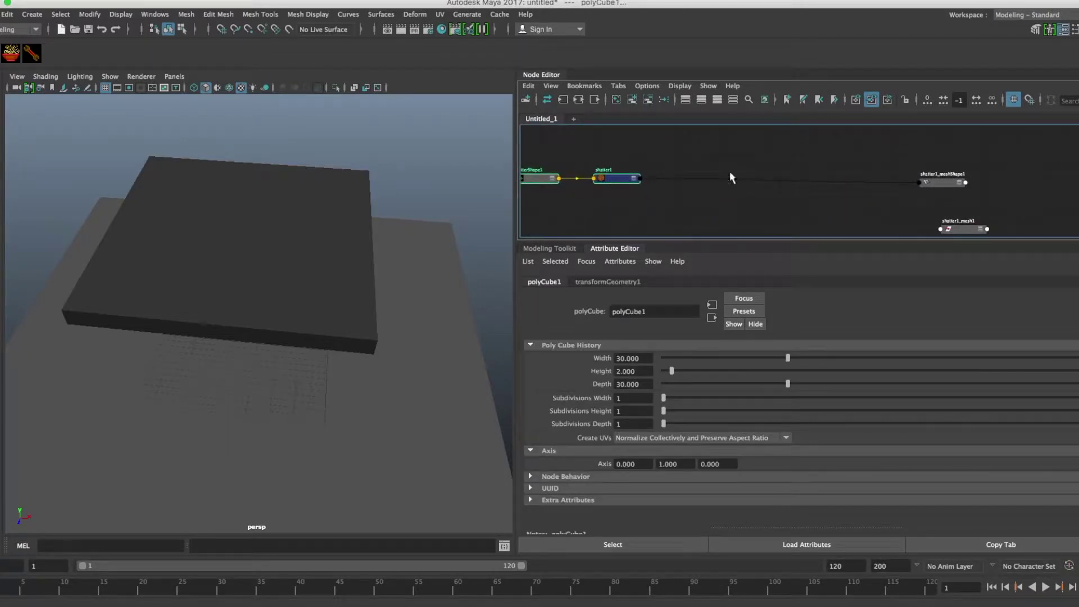
drag(943, 184, 707, 167)
drag(964, 229, 827, 201)
click(660, 103)
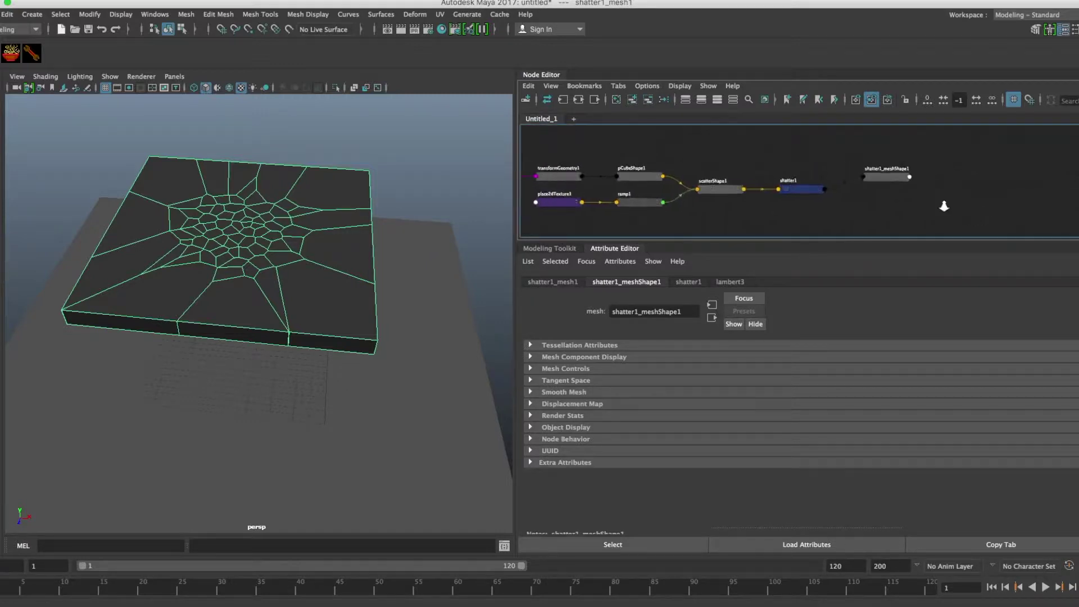
Step: Pin the whole shatter network, from the cube and ramp nodes to shatter1_meshShape1, in the Node Editor
drag(626, 155, 954, 225)
click(528, 85)
click(540, 148)
Step: Remove the IGPUCS script node and the other surplus nodes from the graph, keeping polyPlane1 and pPlaneShape1
alt+middle_drag(623, 157, 589, 140)
alt+right_drag(593, 148, 683, 176)
alt+middle_drag(684, 176, 637, 127)
drag(628, 142, 925, 173)
click(648, 100)
drag(642, 199, 706, 235)
click(648, 100)
Step: Place polyPlane1 and pPlaneShape1 below the shatter network in the graph and pin both nodes
alt+middle_drag(697, 152, 712, 174)
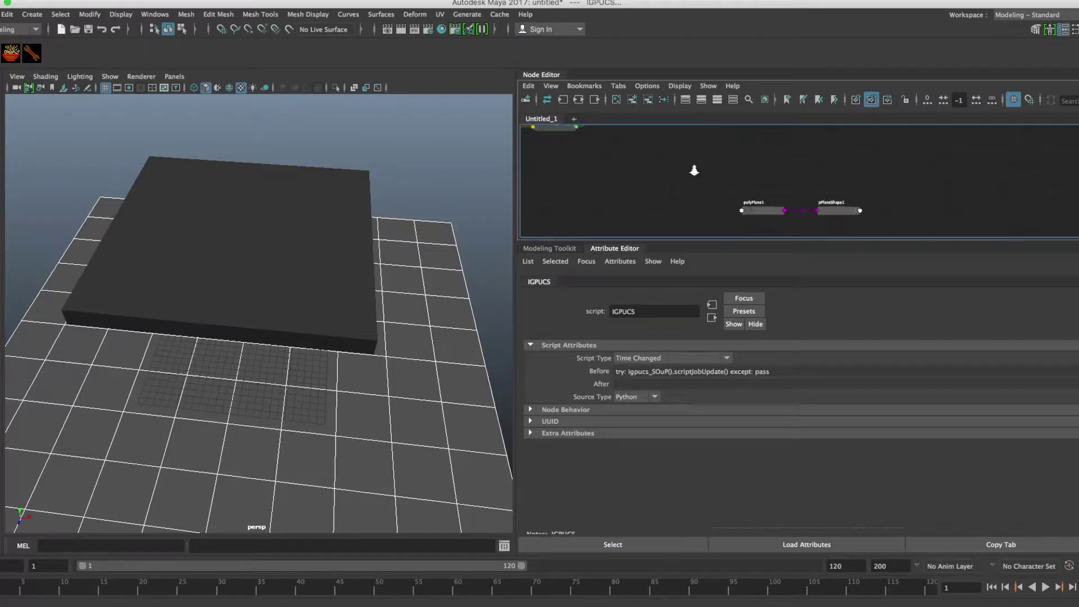
alt+right_drag(712, 171, 668, 170)
drag(669, 171, 691, 171)
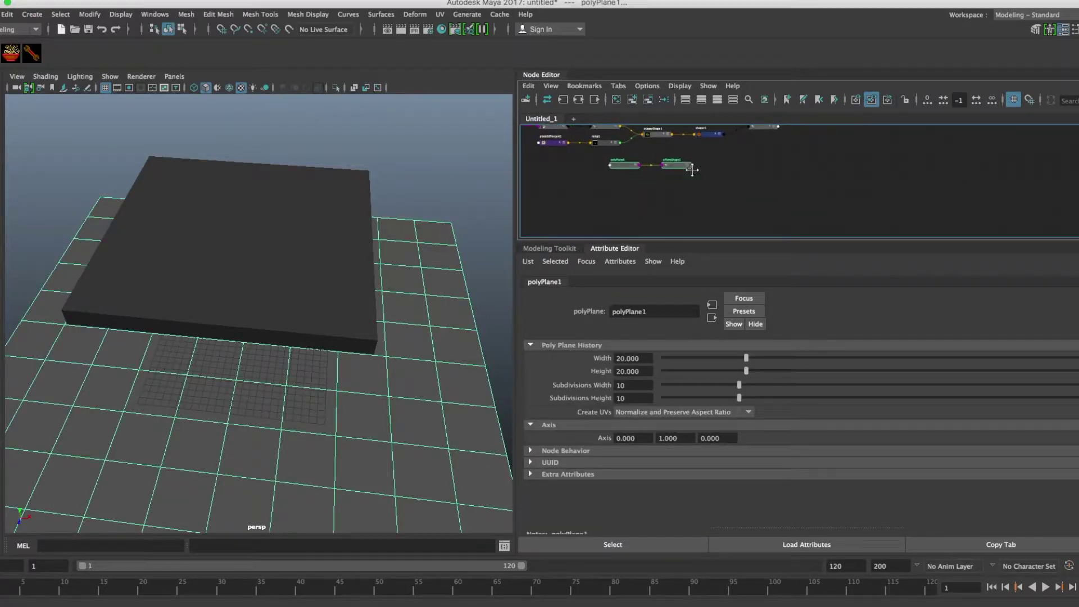
key(a)
click(531, 88)
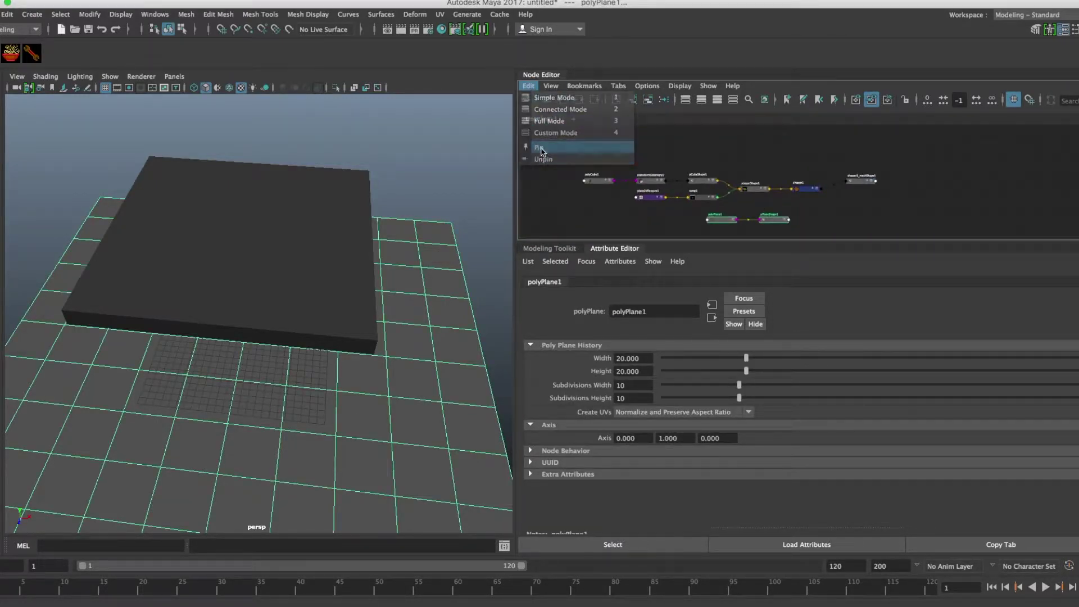
click(541, 150)
click(676, 184)
alt+middle_drag(693, 189, 668, 165)
alt+right_drag(675, 177, 783, 188)
alt+middle_drag(783, 188, 724, 202)
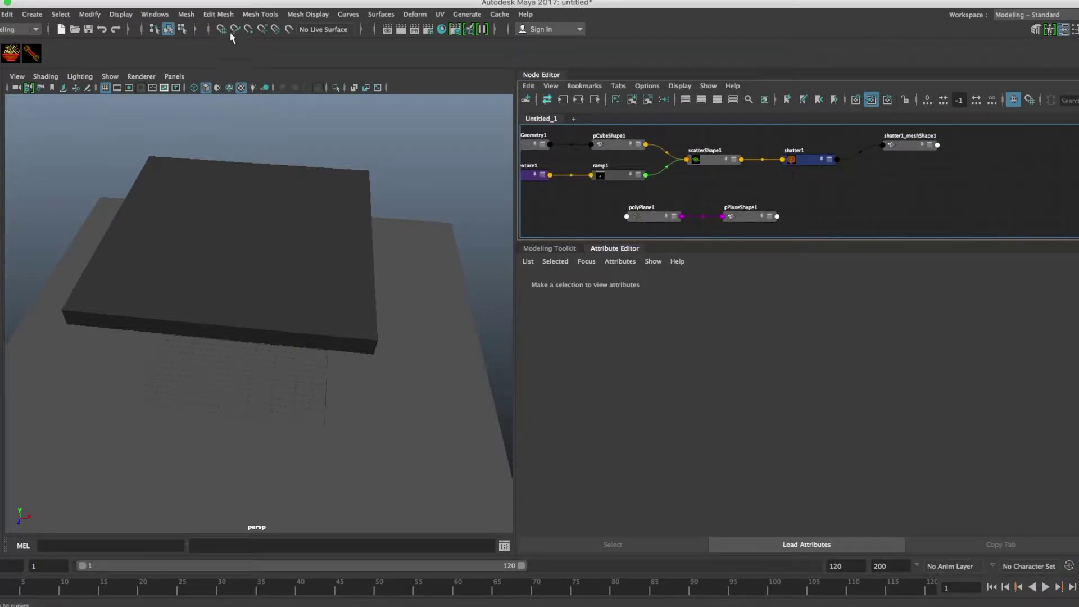
Step: Save the scene to the Desktop as Shatter_nCloth03.mb in Maya Binary format
click(2, 13)
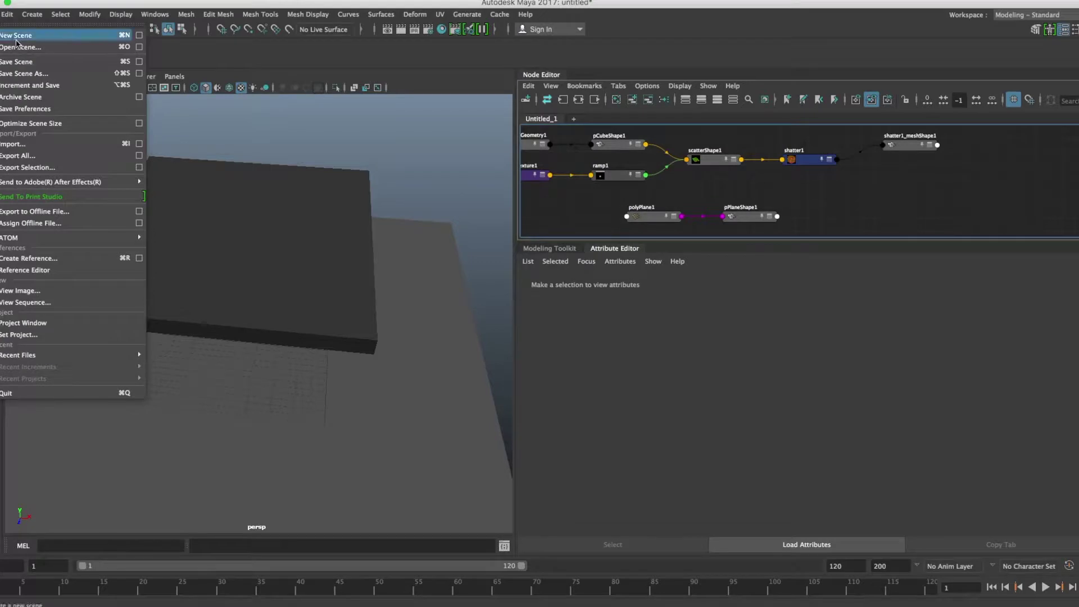
click(22, 73)
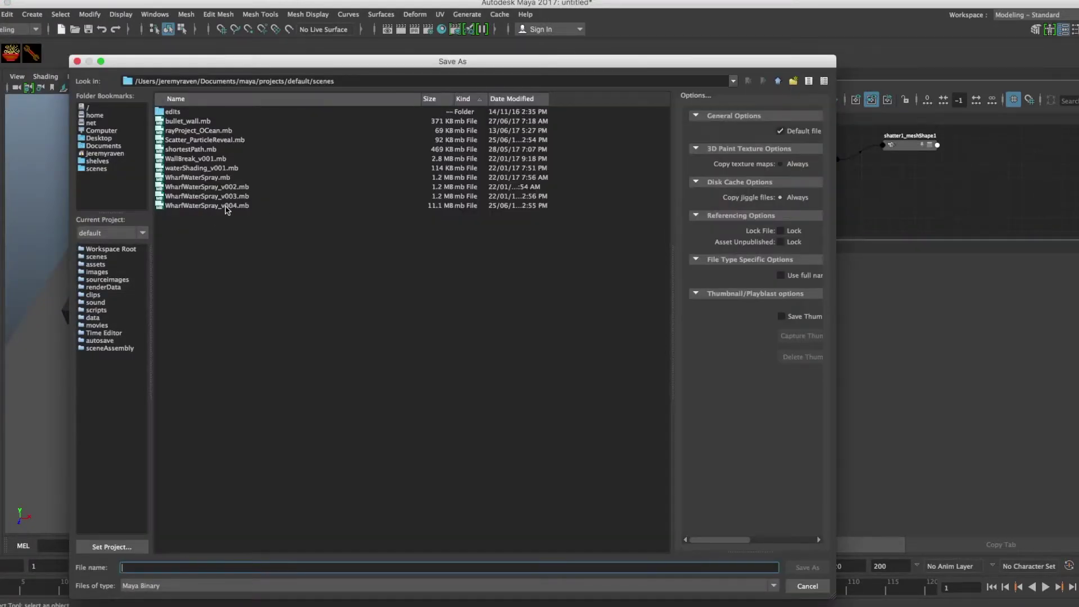
click(100, 137)
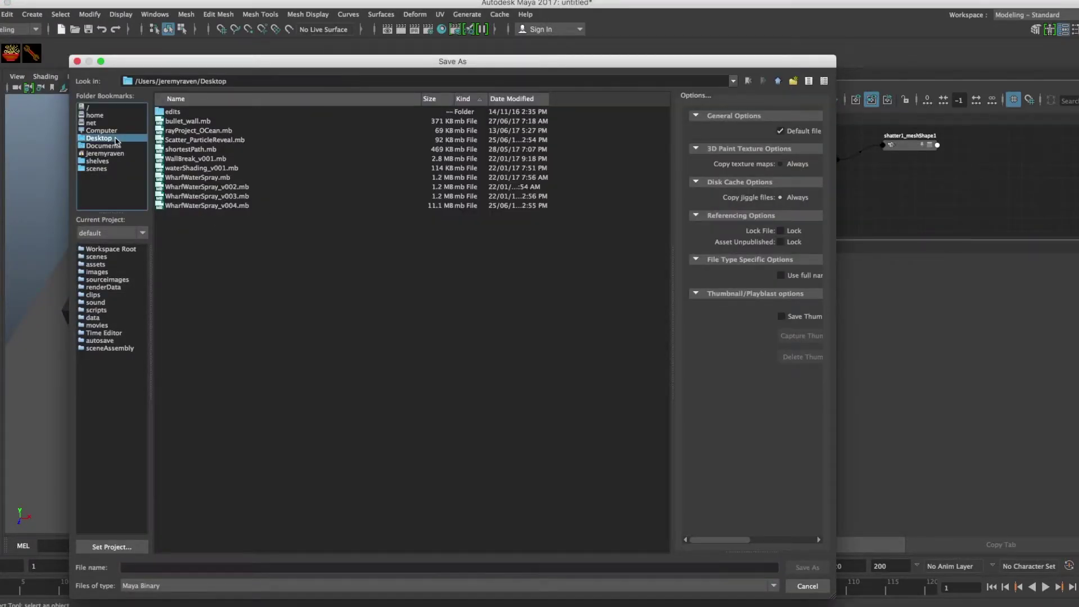
click(233, 299)
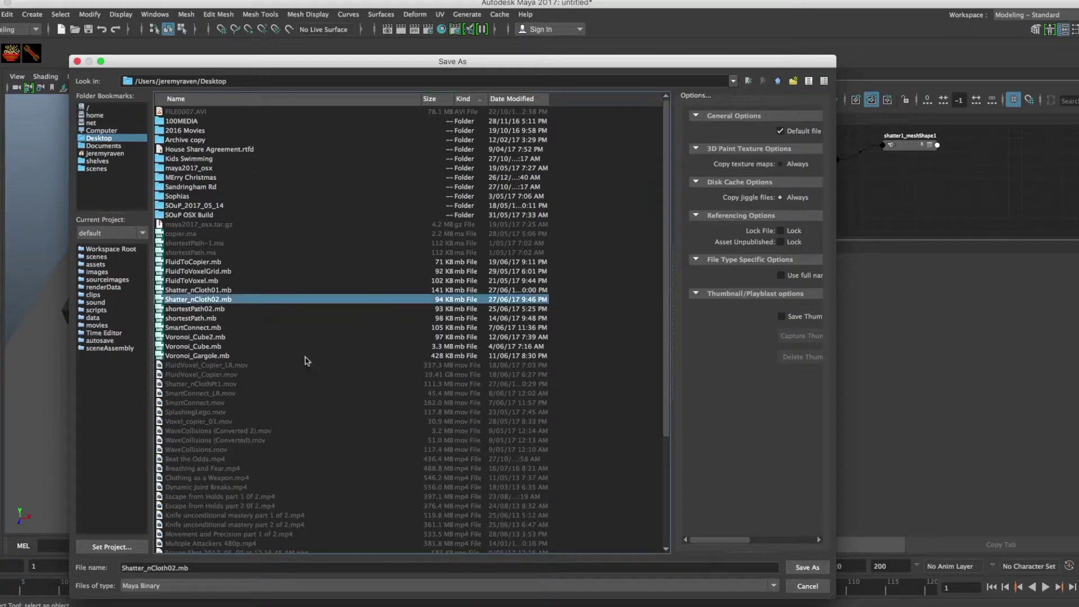
click(173, 567)
key(BackSpace)
text(3)
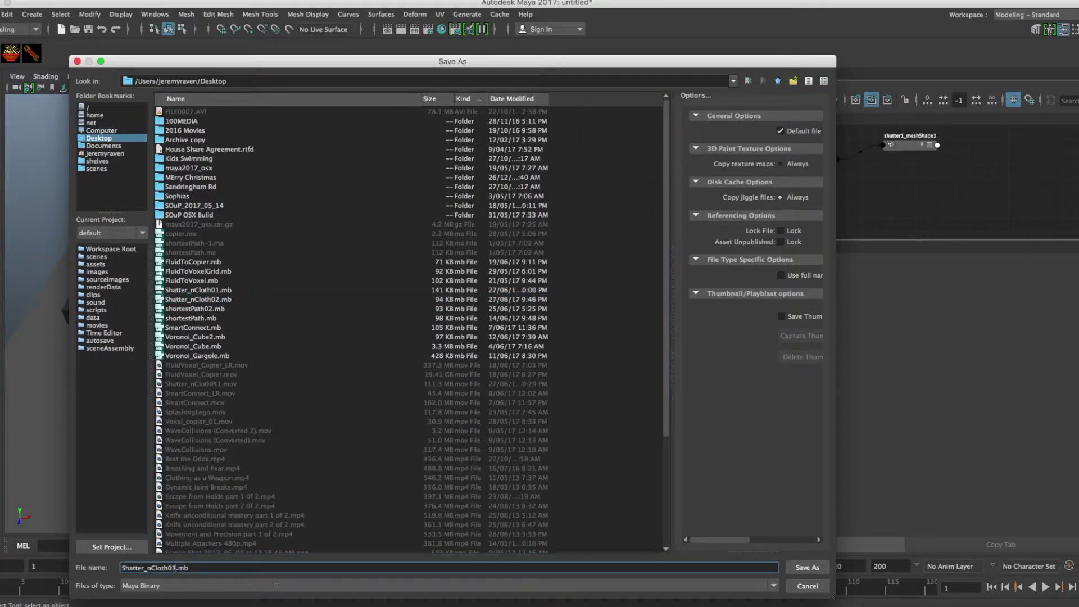
click(816, 569)
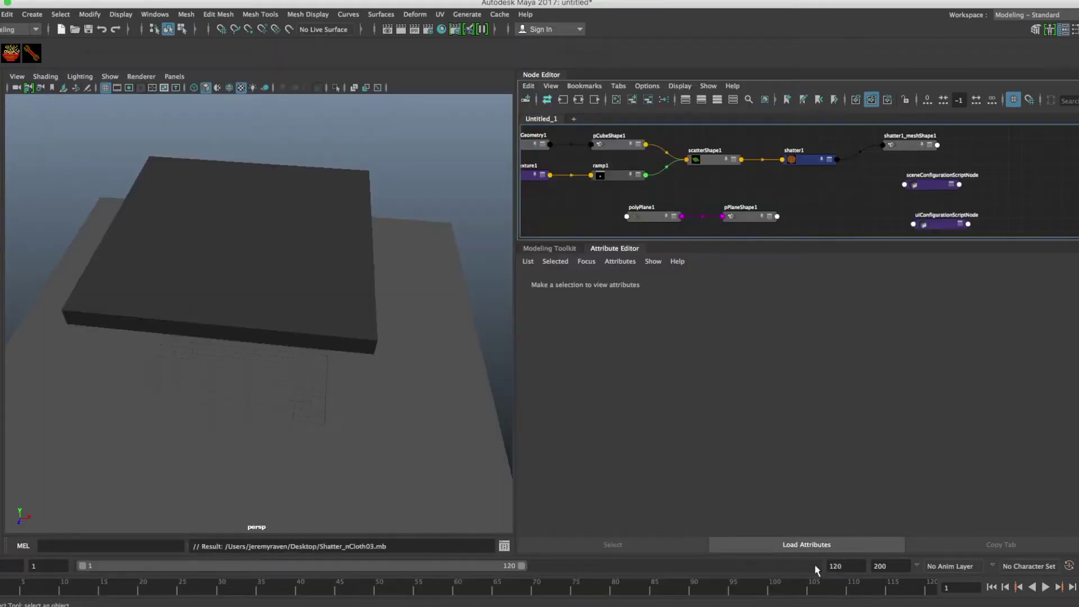
Step: Convert the shattered slab mesh to an nCloth object using the FX menu set
click(346, 261)
alt+drag(345, 261, 291, 255)
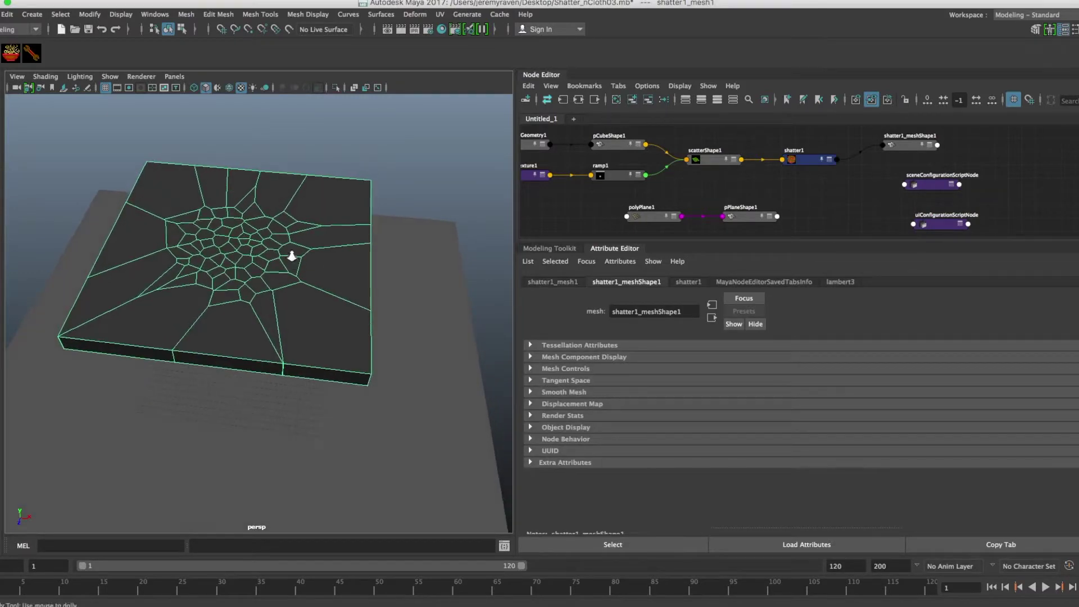
alt+right_drag(292, 256, 325, 249)
alt+drag(325, 249, 329, 255)
click(20, 29)
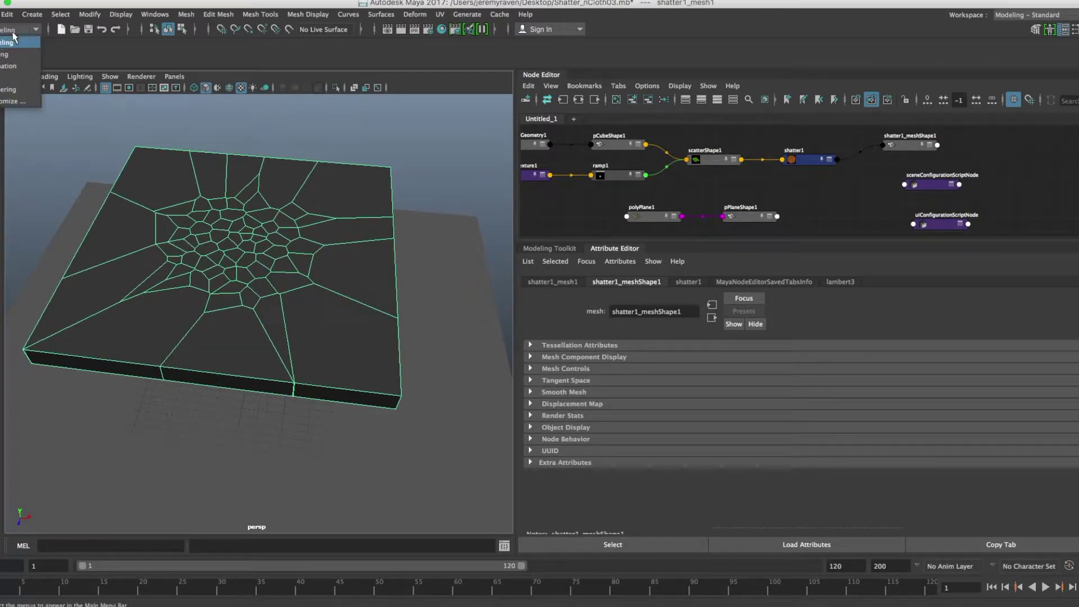
click(17, 72)
click(253, 15)
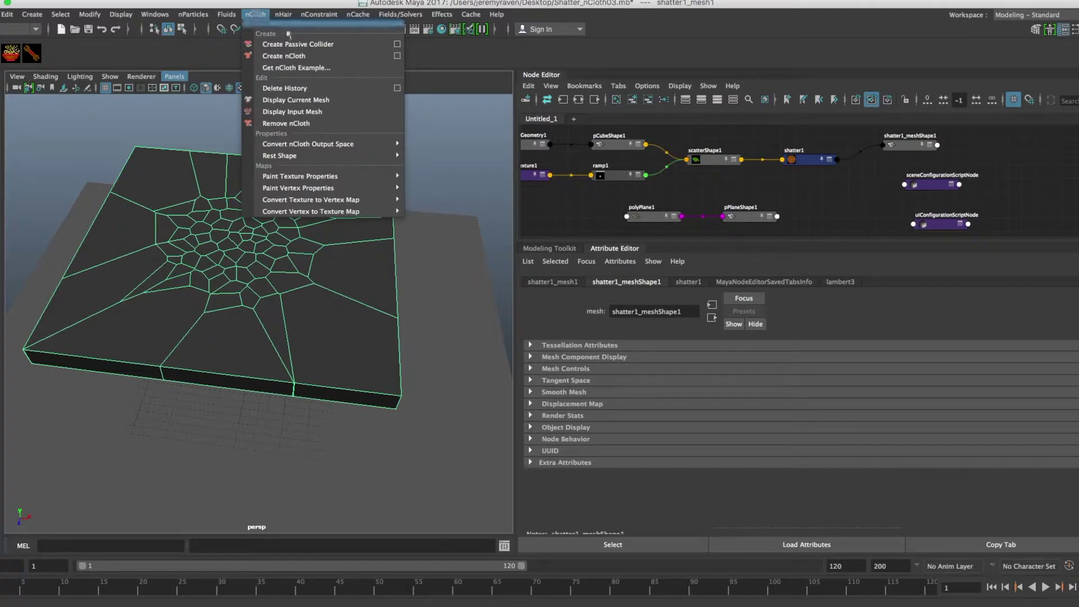
click(289, 55)
Step: Remove the two configuration script nodes from the graph and move nClothShape1 next to shatter1_meshShape1
alt+middle_drag(861, 193, 775, 168)
drag(774, 160, 876, 225)
click(647, 100)
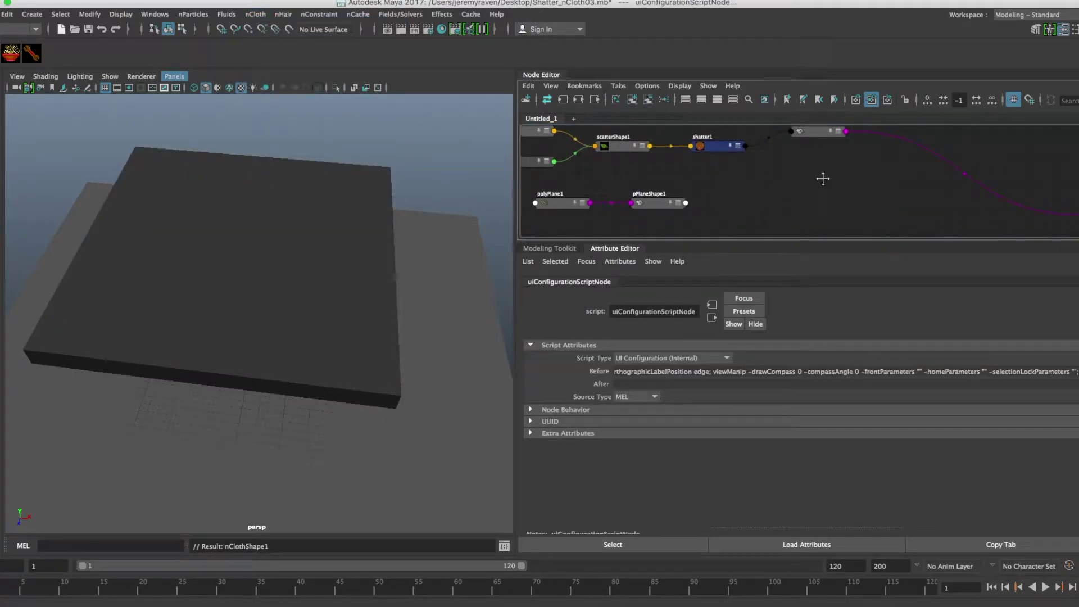
scroll(736, 164, down, 3)
drag(902, 158, 856, 147)
alt+middle_drag(822, 157, 717, 170)
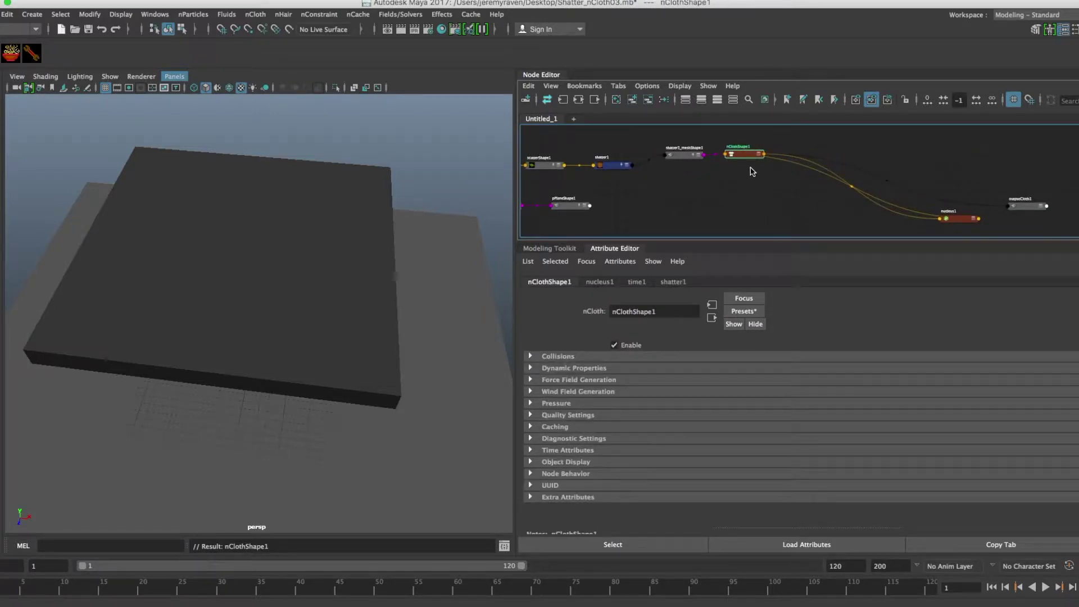
Step: Apply an nCloth attribute preset to nClothShape1
click(760, 312)
mouse_move(820, 400)
click(899, 401)
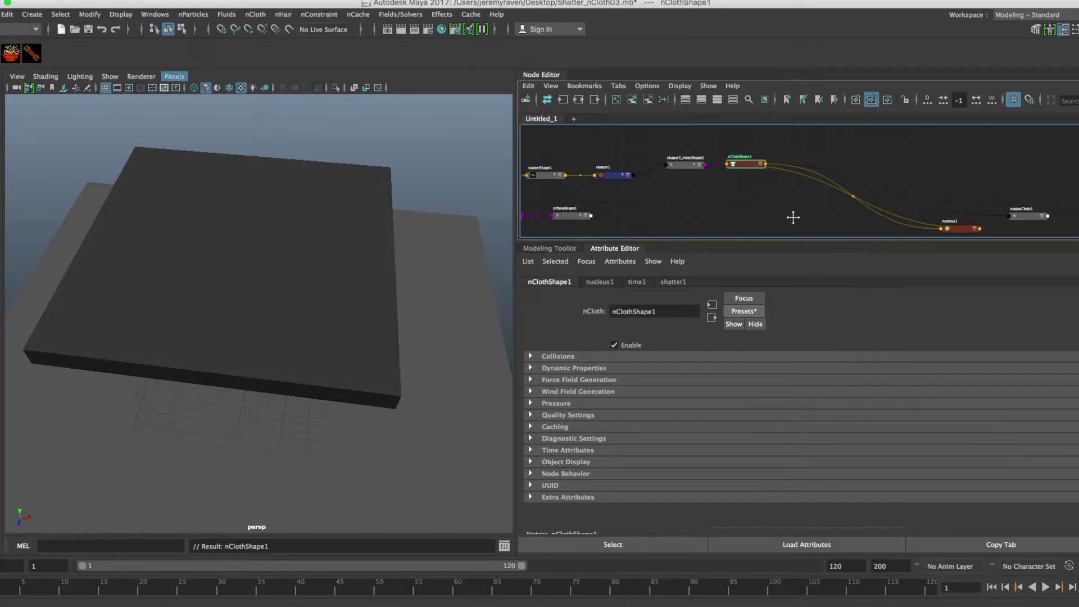
Step: Place the nucleus1 and outputCloth1 nodes close beside nClothShape1 in the node graph and enlarge the graph area
drag(954, 235, 811, 156)
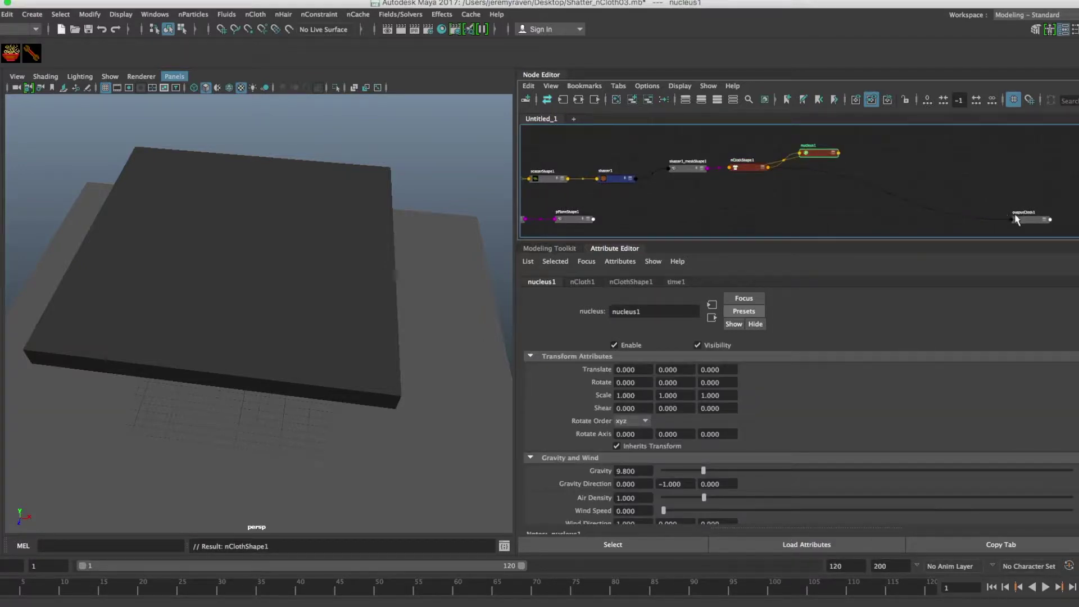
drag(1015, 218, 923, 193)
alt+right_drag(743, 197, 841, 197)
alt+middle_drag(841, 197, 756, 219)
drag(767, 244, 767, 296)
alt+middle_drag(782, 236, 795, 242)
Step: Examine the nucleus1 solver attributes, including gravity, wind and ground plane settings
click(799, 161)
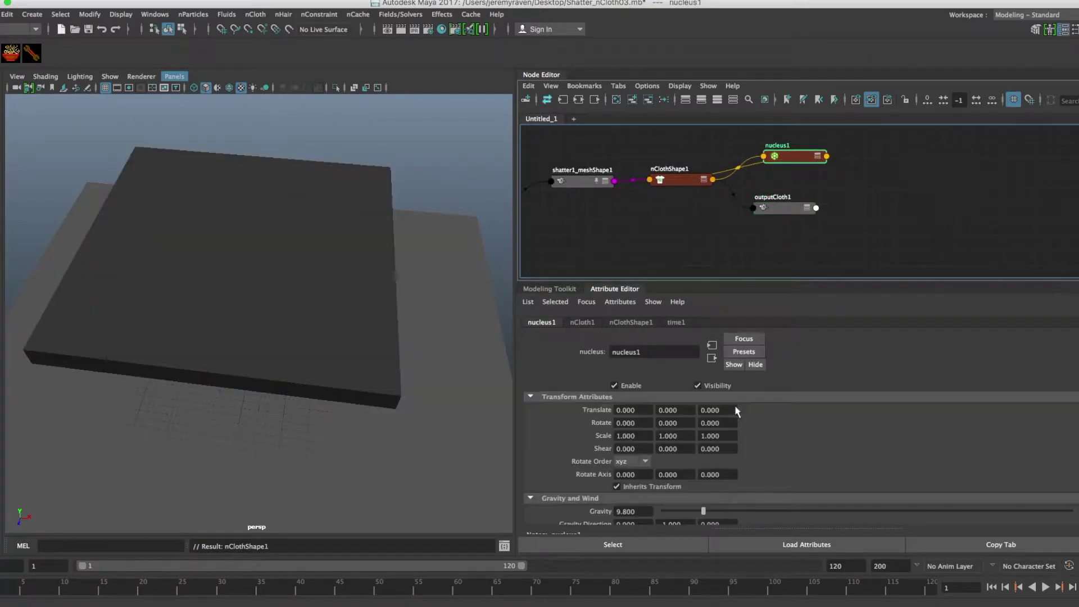
scroll(744, 457, down, 4)
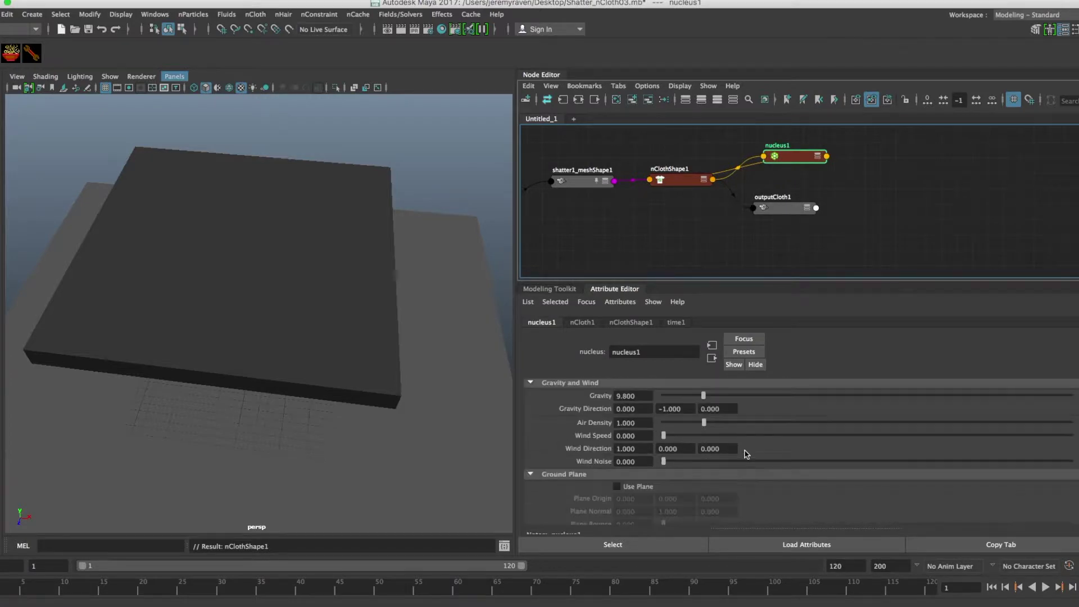
scroll(745, 454, down, 8)
scroll(746, 455, up, 5)
scroll(746, 454, up, 5)
Step: Set the friction in nClothShape1's collision properties to 0.724
click(683, 182)
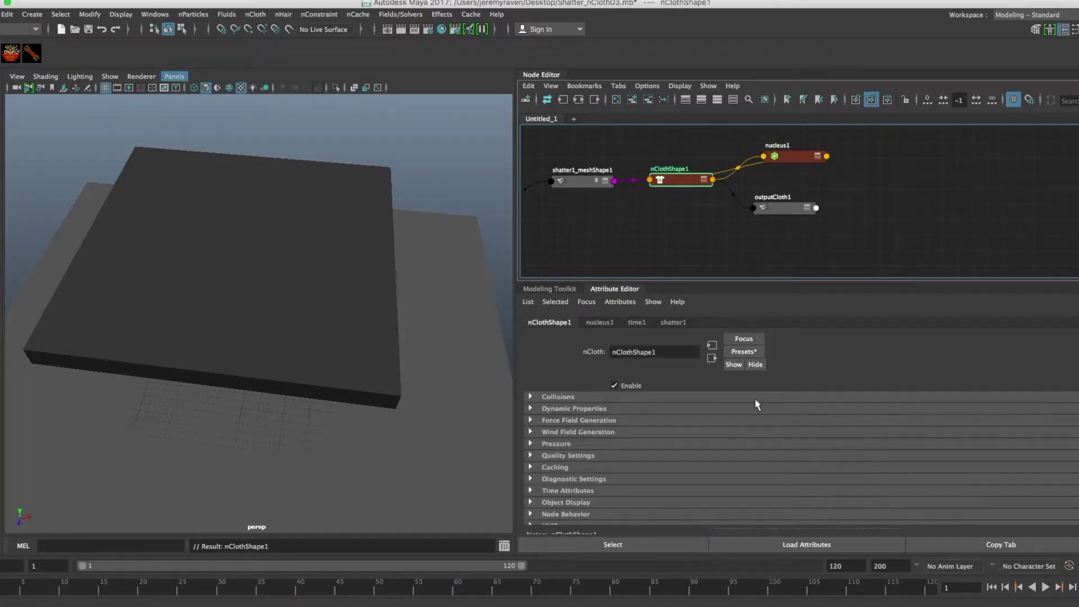
click(581, 398)
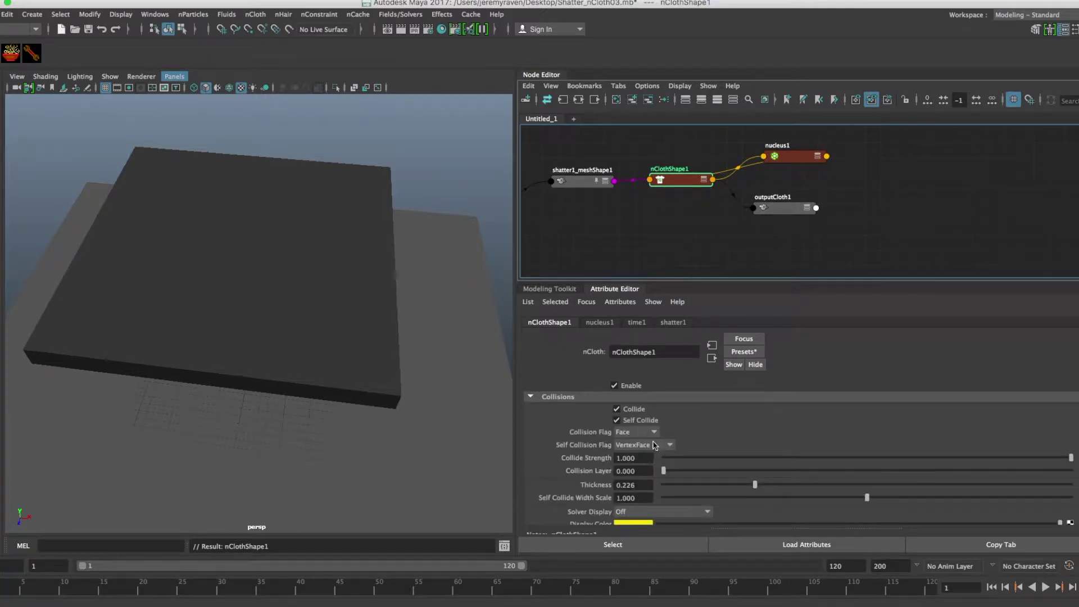
scroll(705, 463, down, 4)
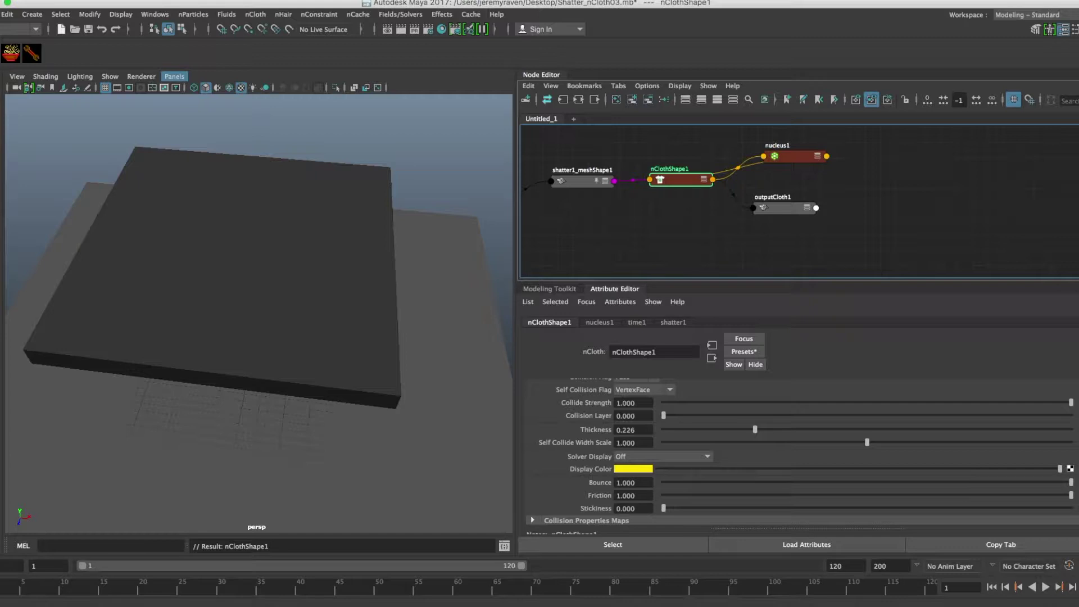
scroll(714, 449, down, 3)
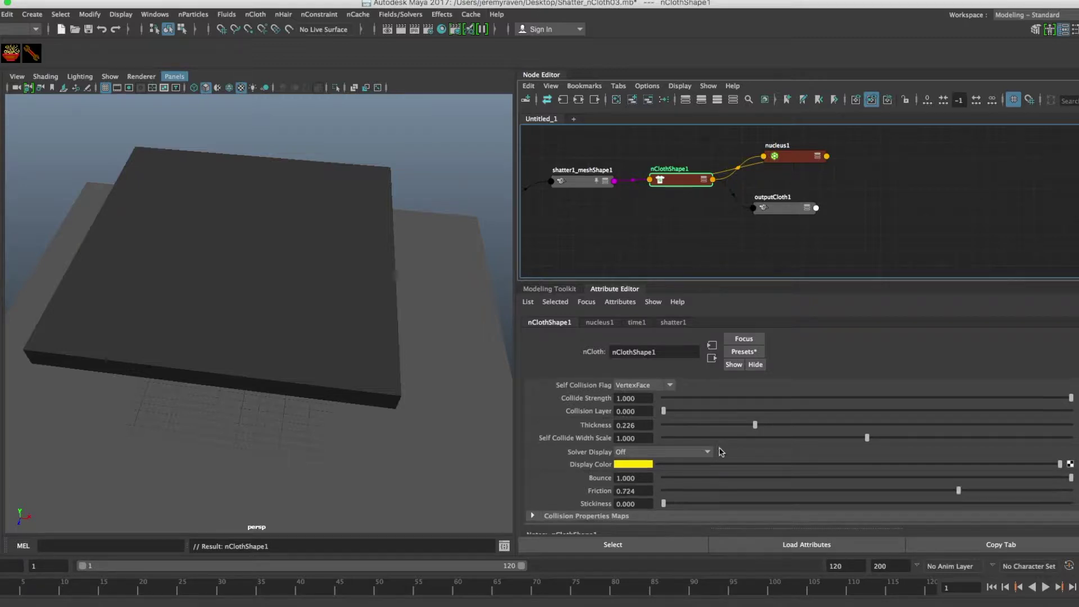
scroll(612, 454, up, 4)
scroll(601, 458, down, 5)
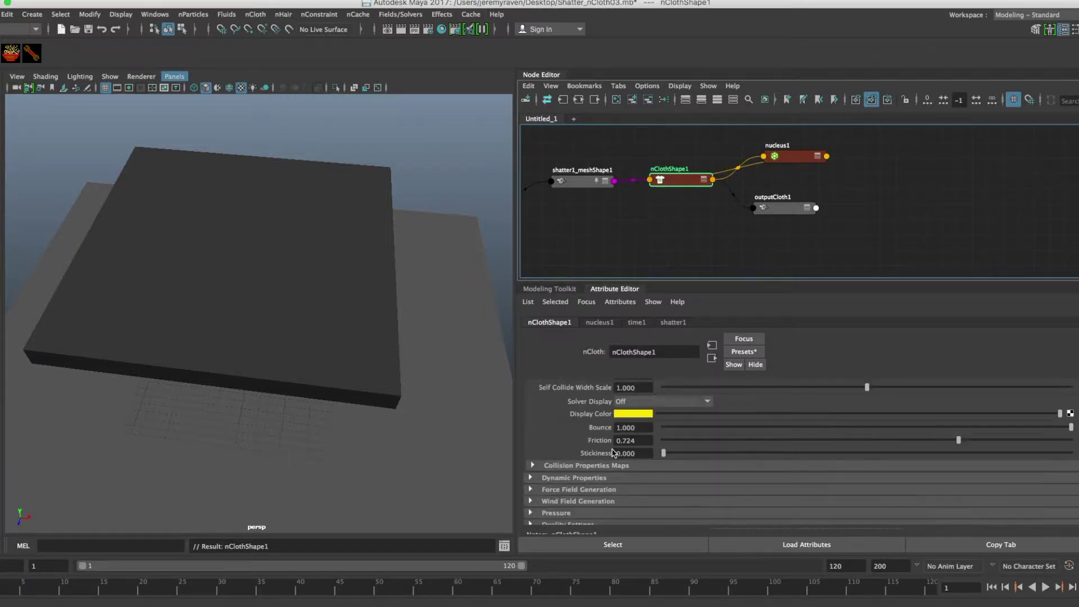
Step: Examine nClothShape1's dynamic properties, from stretch and deform resistance to mass, drag and damping
click(585, 472)
scroll(618, 471, down, 9)
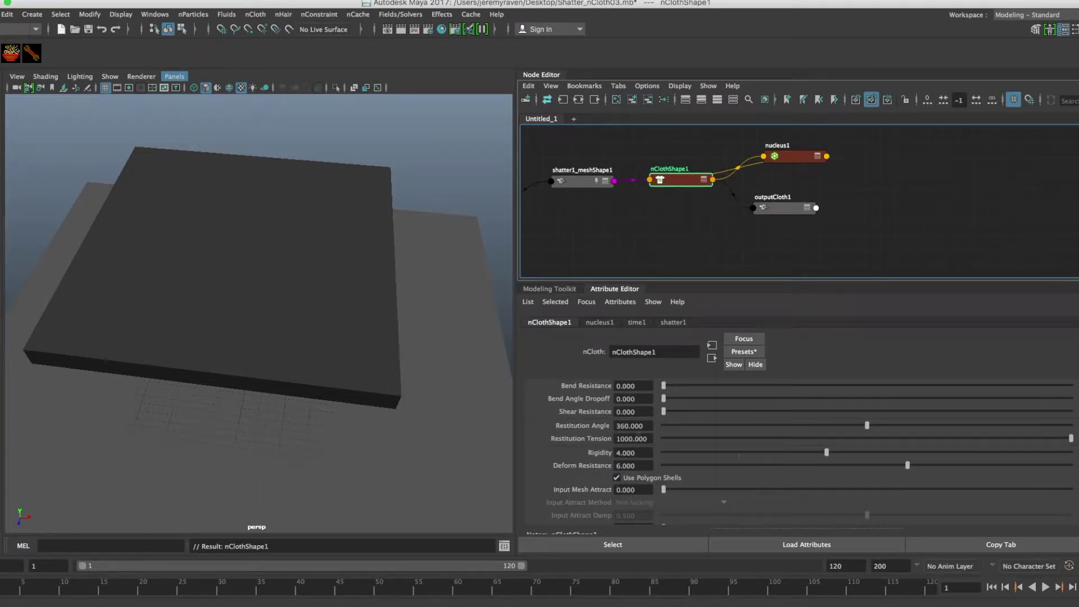
scroll(697, 443, down, 3)
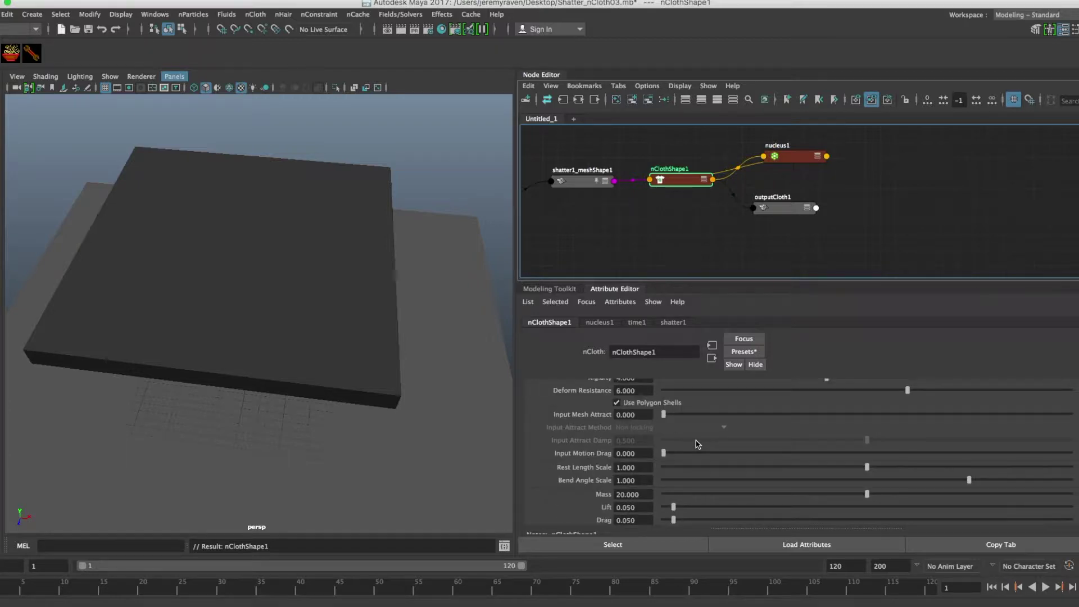
scroll(696, 444, down, 3)
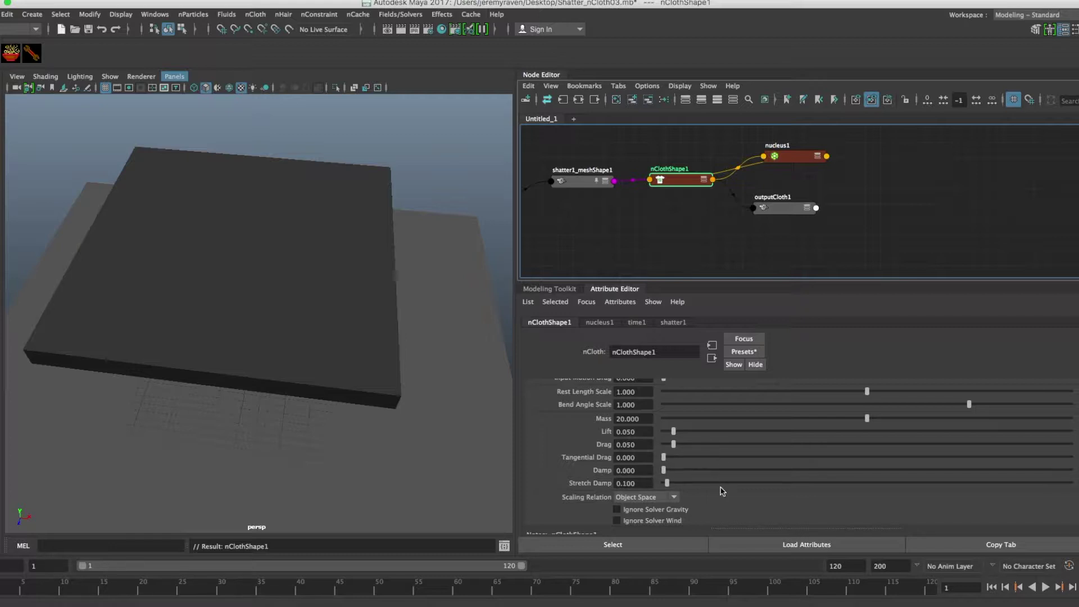
scroll(722, 491, down, 5)
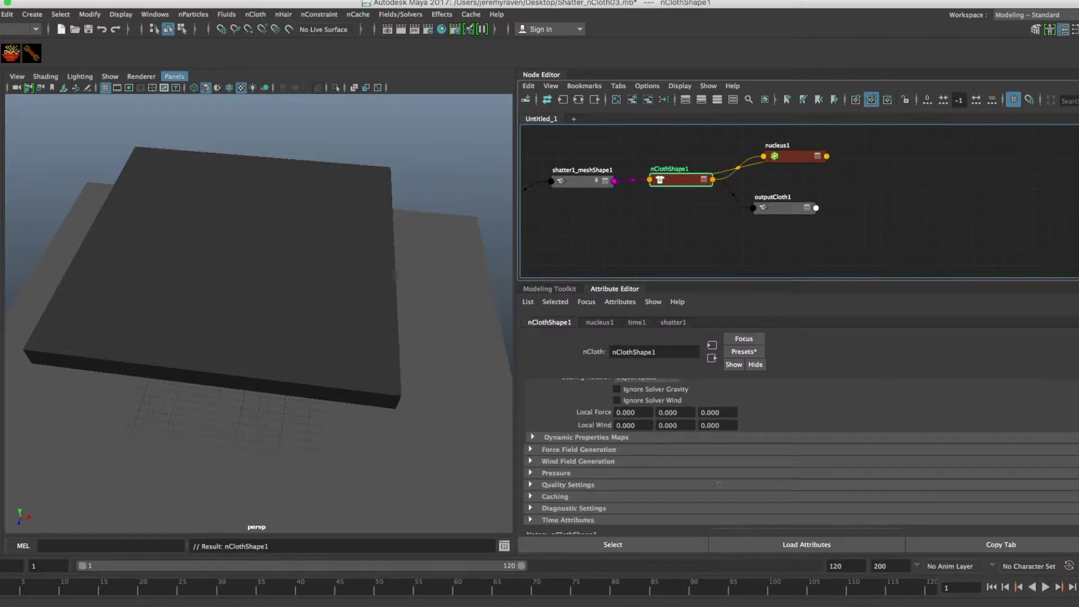
scroll(719, 484, down, 2)
scroll(719, 485, up, 10)
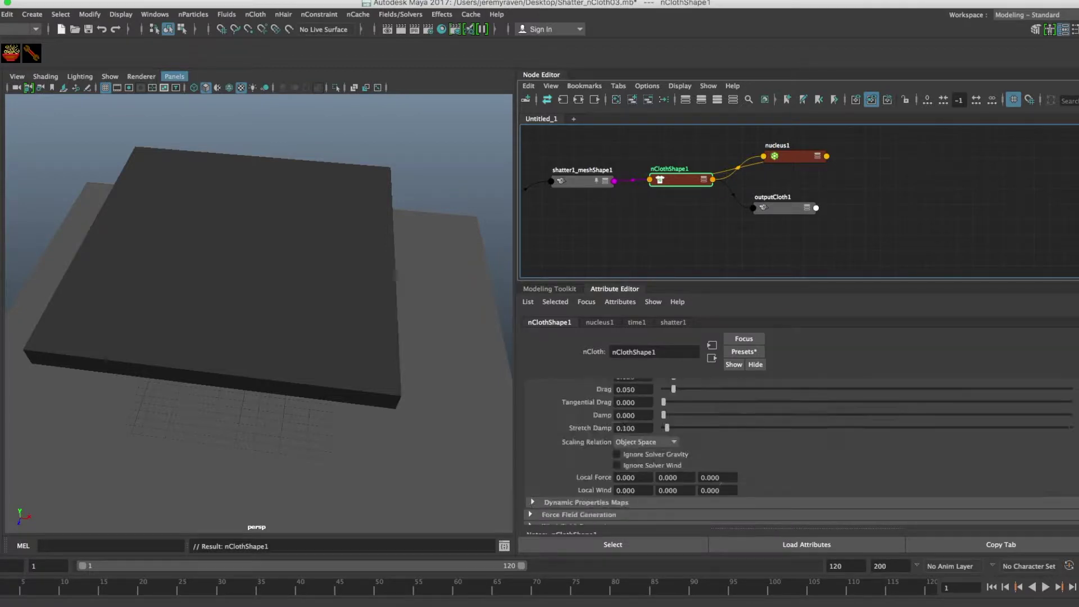
Step: Turn the ground plane pPlane1 into an nCloth passive collider
click(697, 234)
scroll(697, 234, down, 1)
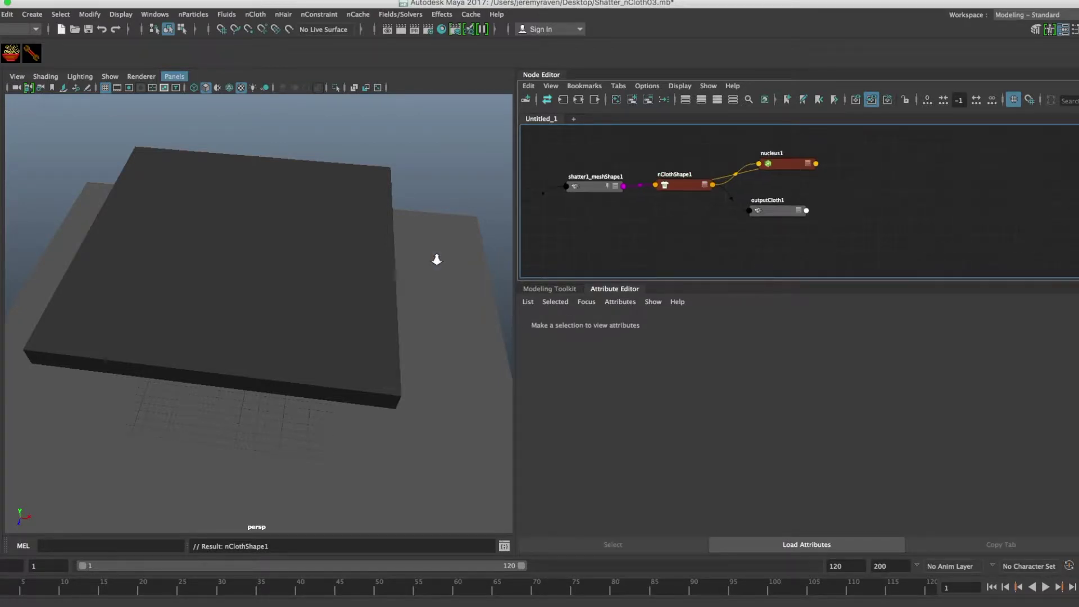
click(446, 288)
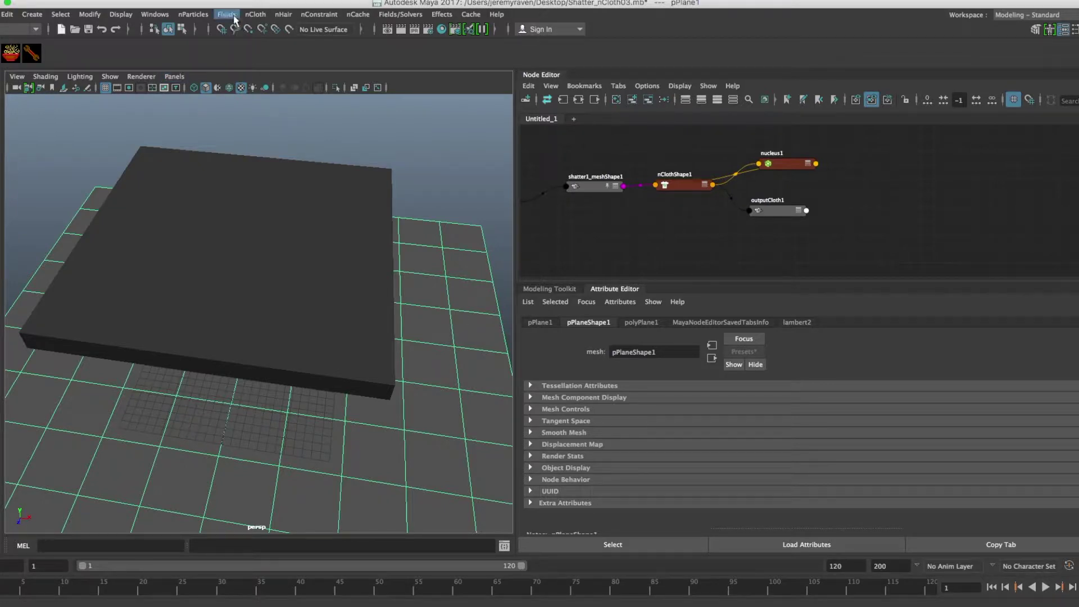
click(254, 14)
click(295, 43)
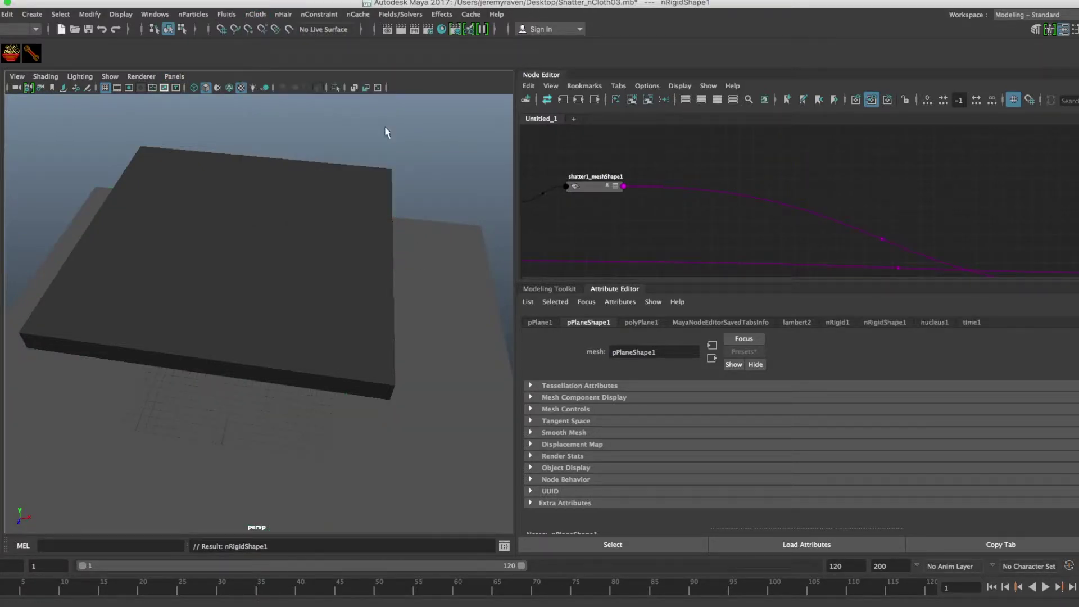
Step: Remove the nCloth1 and nRigid1 transform nodes from the node graph
click(663, 212)
alt+right_drag(663, 211, 462, 165)
mouse_move(714, 212)
alt+middle_down()
mouse_move(716, 190)
mouse_move(744, 176)
alt+middle_up()
mouse_move(754, 165)
mouse_down()
mouse_move(1003, 260)
mouse_move(785, 217)
mouse_up()
alt+right_drag(647, 218, 889, 226)
alt+middle_drag(868, 223, 842, 248)
drag(597, 238, 1049, 218)
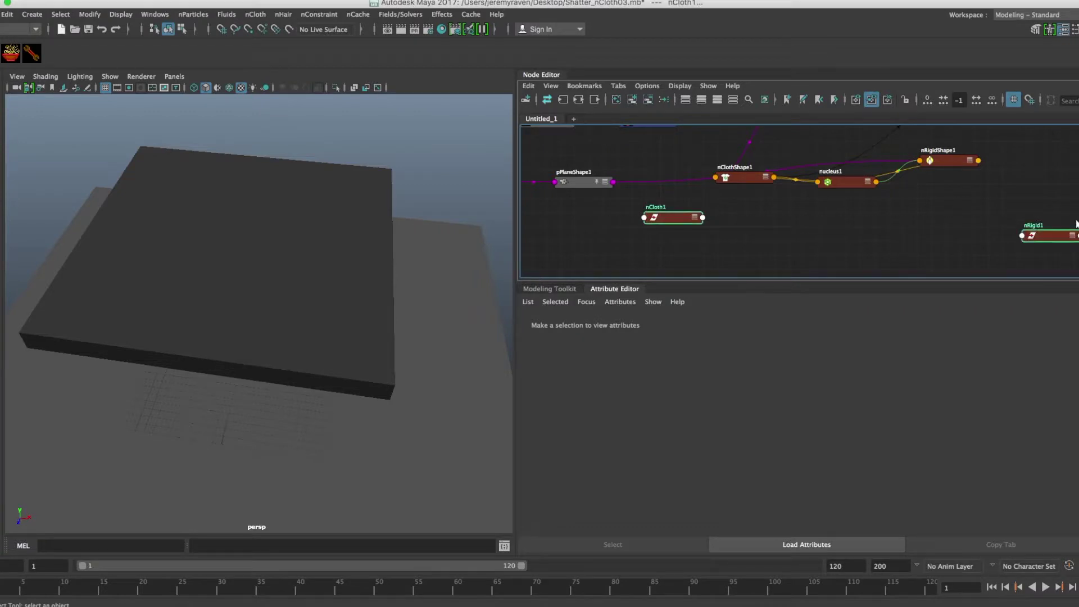
click(648, 100)
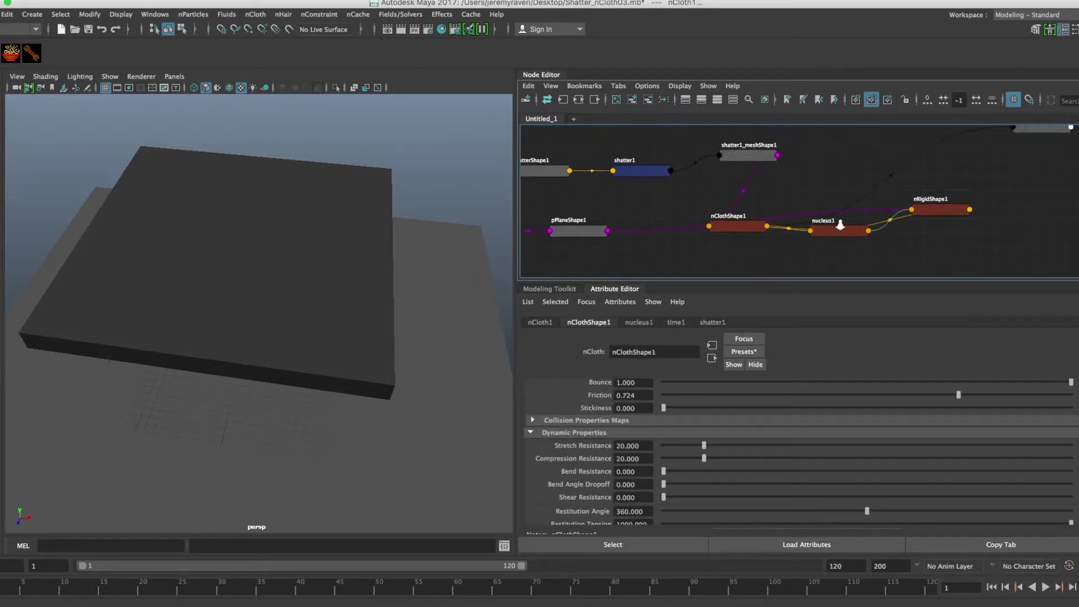
Step: Rearrange the graph so nClothShape1 follows shatter1_meshShape1, nRigidShape1 sits below it and outputCloth1 lies beneath the shatter mesh node
drag(1006, 145, 809, 257)
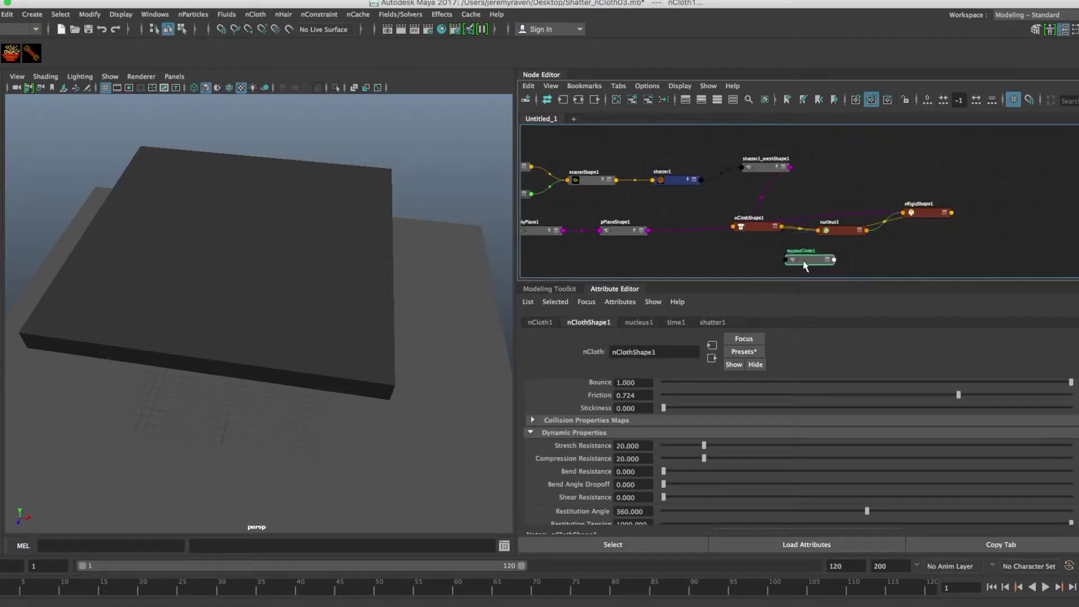
drag(773, 173, 755, 179)
drag(762, 230, 700, 240)
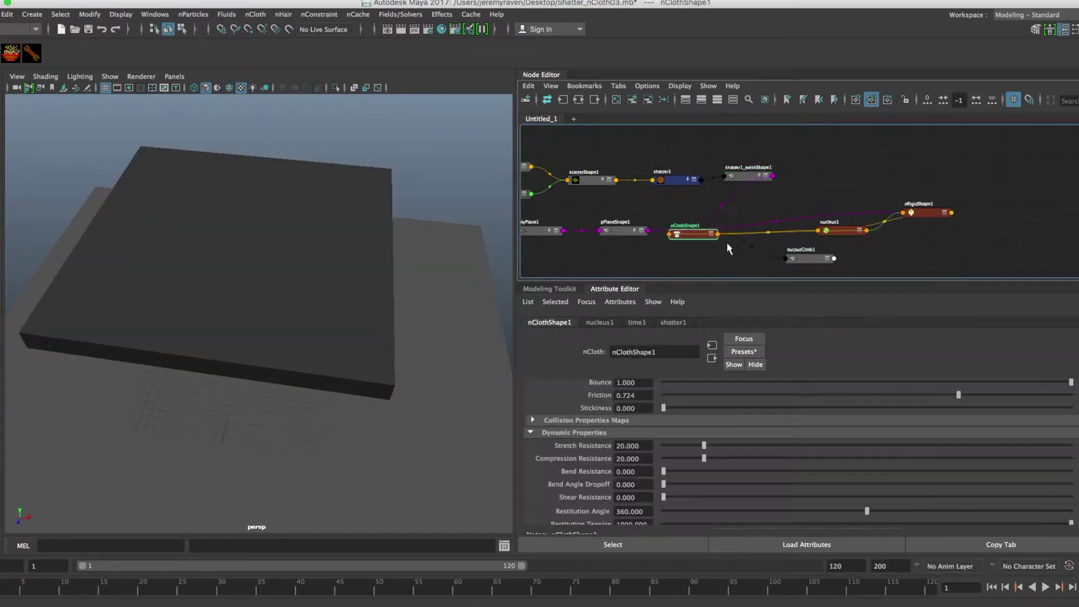
drag(800, 264, 802, 205)
drag(686, 187, 659, 180)
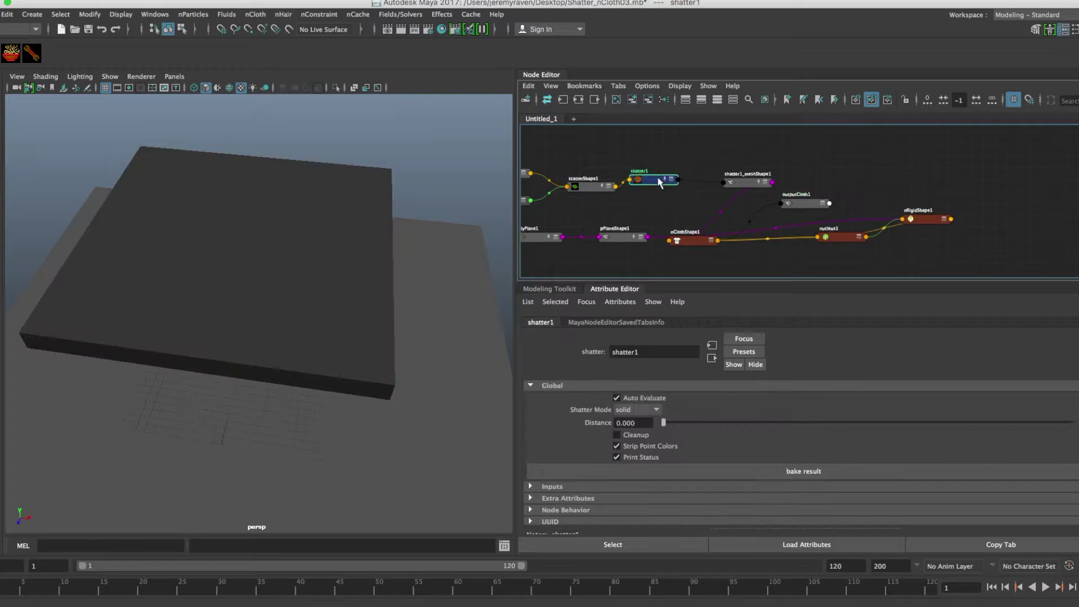
mouse_move(682, 234)
shift+mouse_down()
mouse_move(887, 271)
mouse_move(697, 226)
mouse_move(693, 236)
shift+mouse_up()
drag(943, 275, 869, 178)
alt+middle_drag(845, 204, 786, 204)
drag(751, 204, 687, 215)
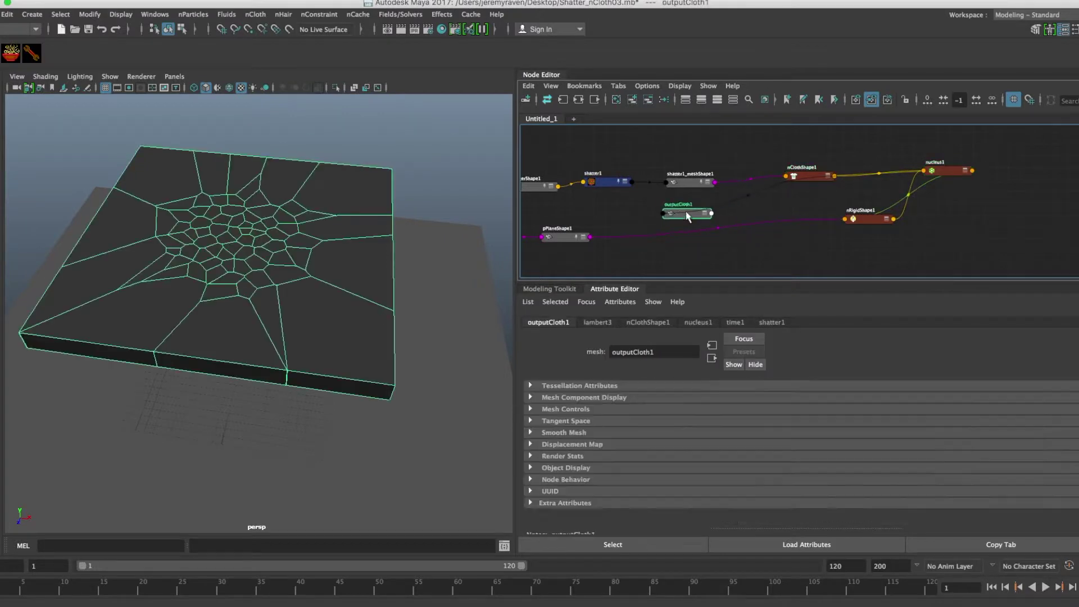
Step: Line up nRigidShape1 after the polyPlane1 and pPlaneShape1 nodes, and move nClothShape1 and nucleus1 closer to the shatter row
drag(872, 223, 903, 233)
drag(806, 177, 759, 188)
drag(952, 171, 859, 190)
alt+middle_drag(725, 213, 836, 201)
drag(655, 237, 678, 239)
drag(686, 227, 742, 234)
alt+middle_drag(762, 228, 694, 223)
Step: Set nRigidShape1's collision thickness to 0.146, bounce to 1.000 and friction to 0.433
click(730, 228)
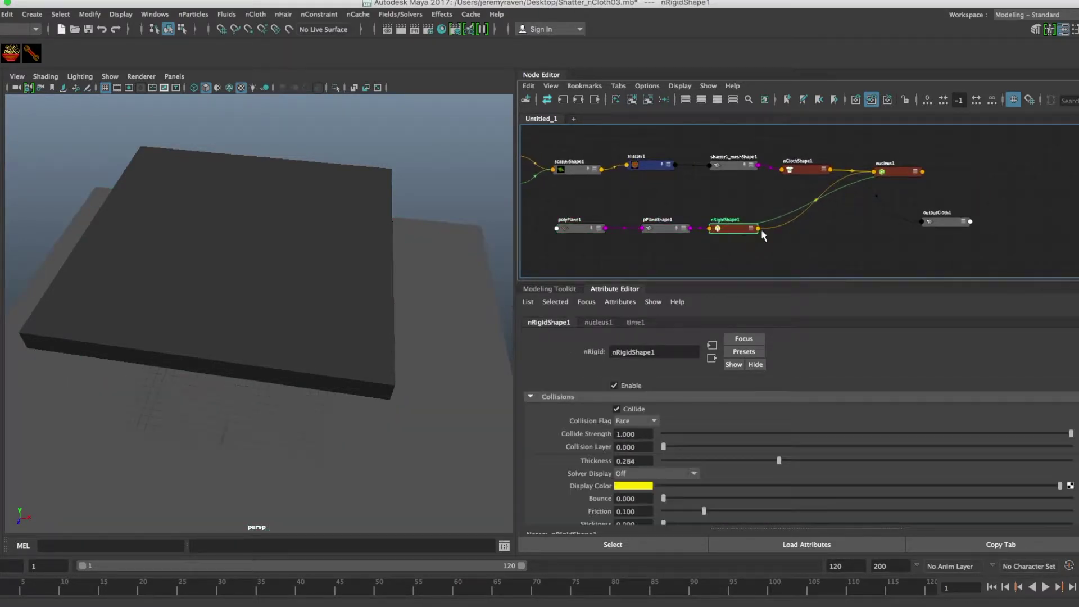
alt+middle_drag(760, 228, 759, 215)
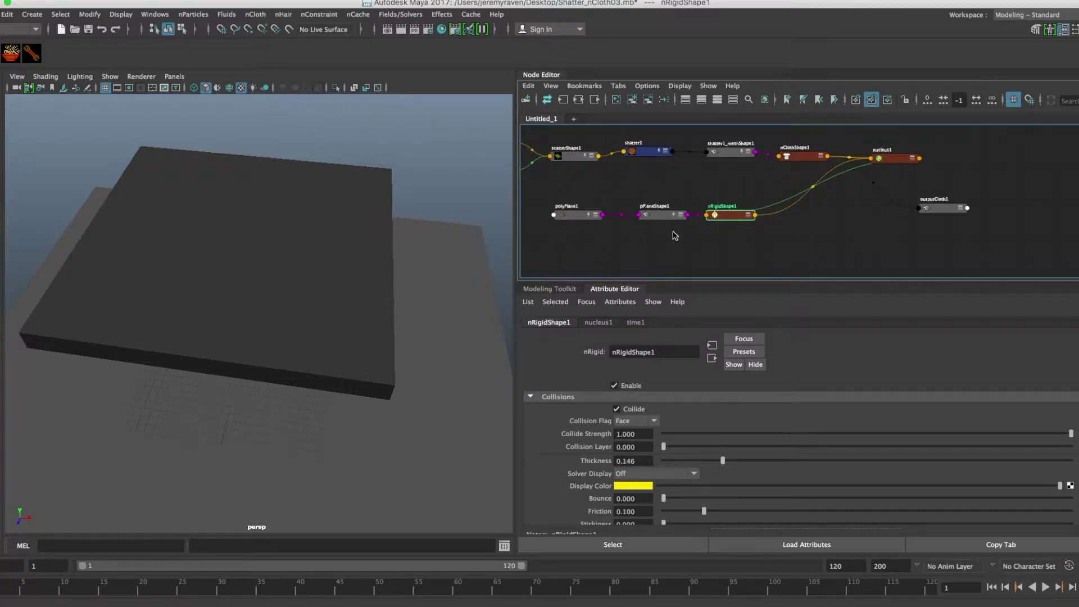
scroll(719, 469, down, 1)
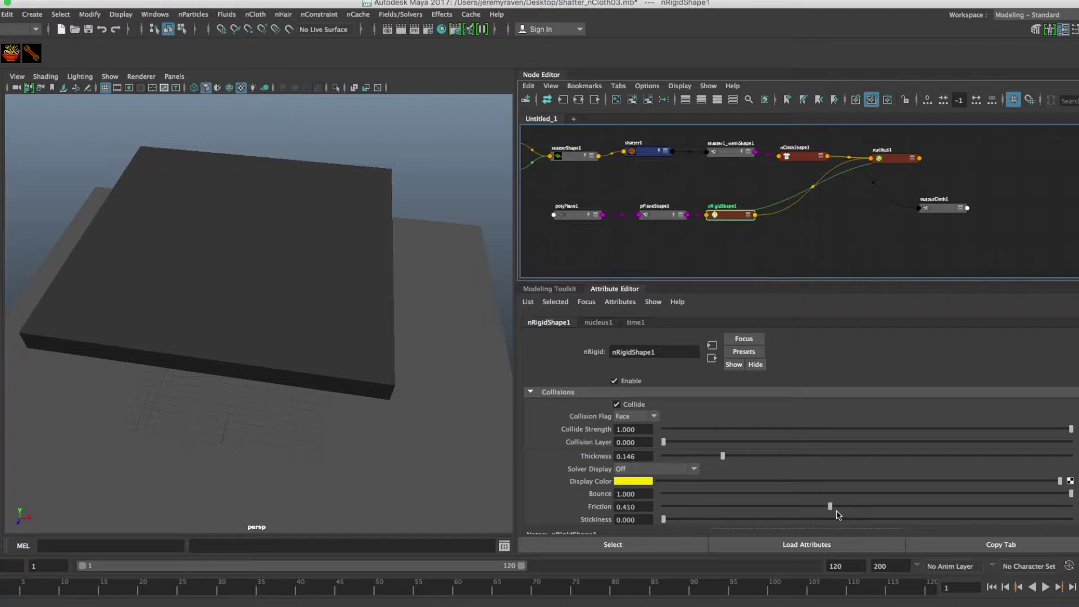
alt+drag(367, 373, 345, 335)
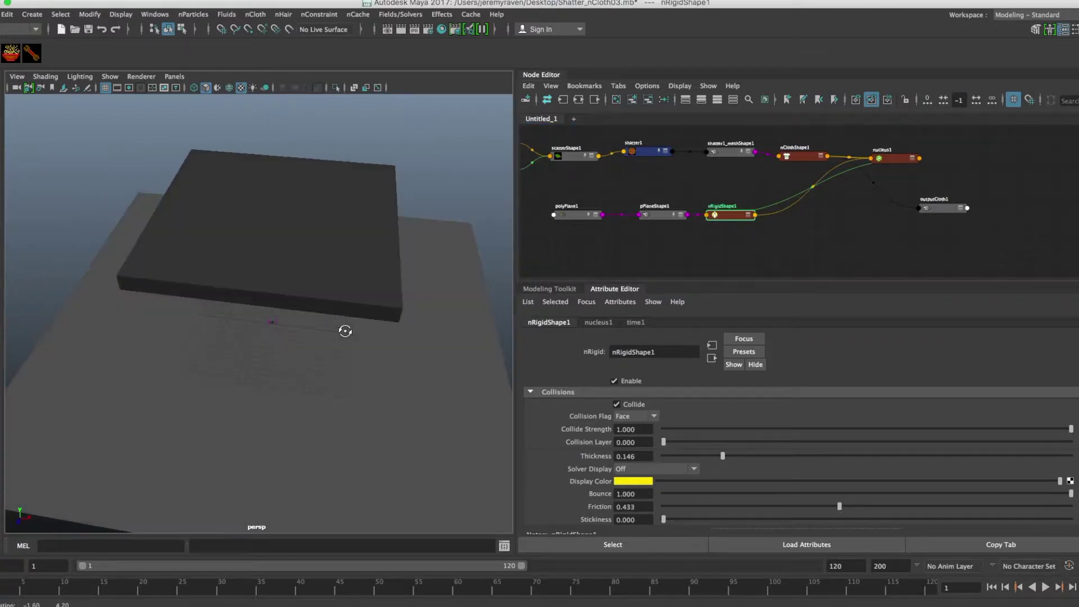
Step: Save the scene and set the playback range to end at frame 60
key(super+s)
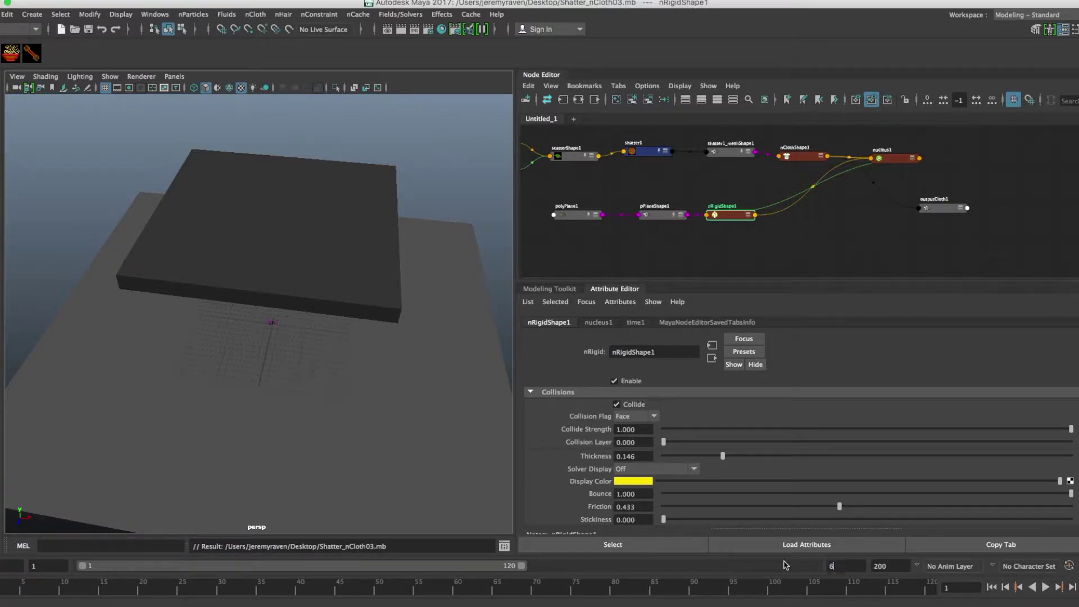
text(60)
key(Return)
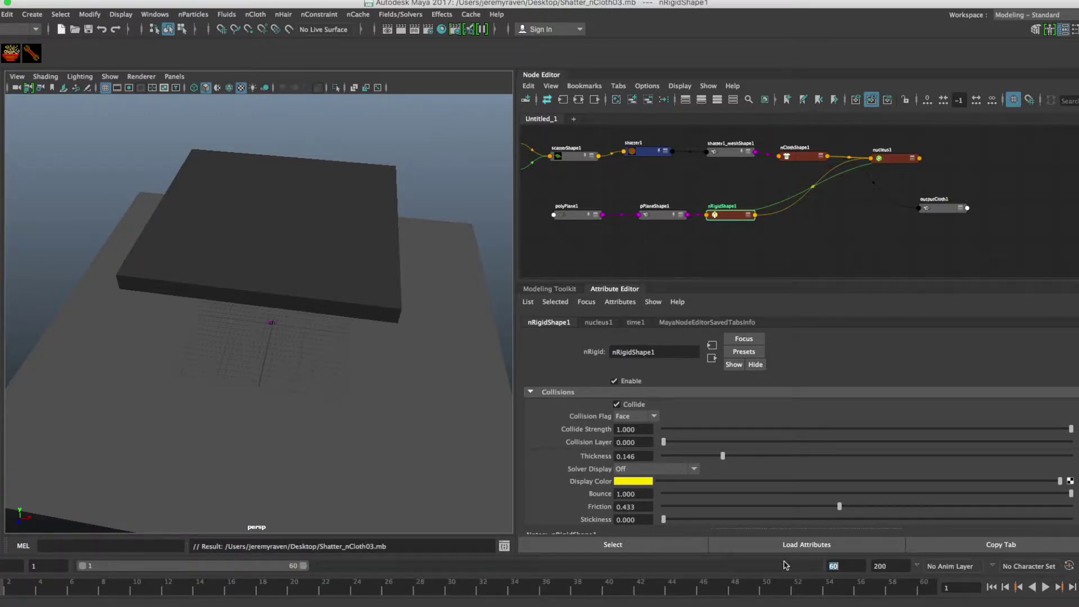
Step: Play the simulation, inspect the fallen slab up close, and rewind to frame 1
click(1045, 587)
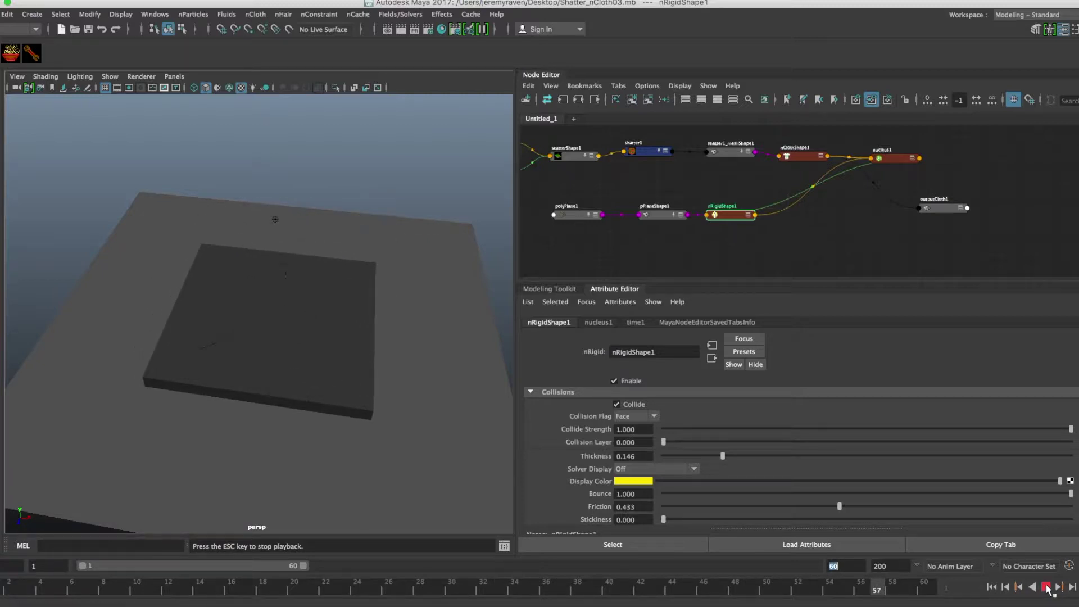
click(1046, 587)
scroll(422, 366, up, 5)
mouse_move(391, 366)
alt+mouse_down()
mouse_move(378, 399)
mouse_move(378, 359)
alt+mouse_up()
alt+right_drag(378, 359, 236, 338)
alt+drag(236, 339, 237, 342)
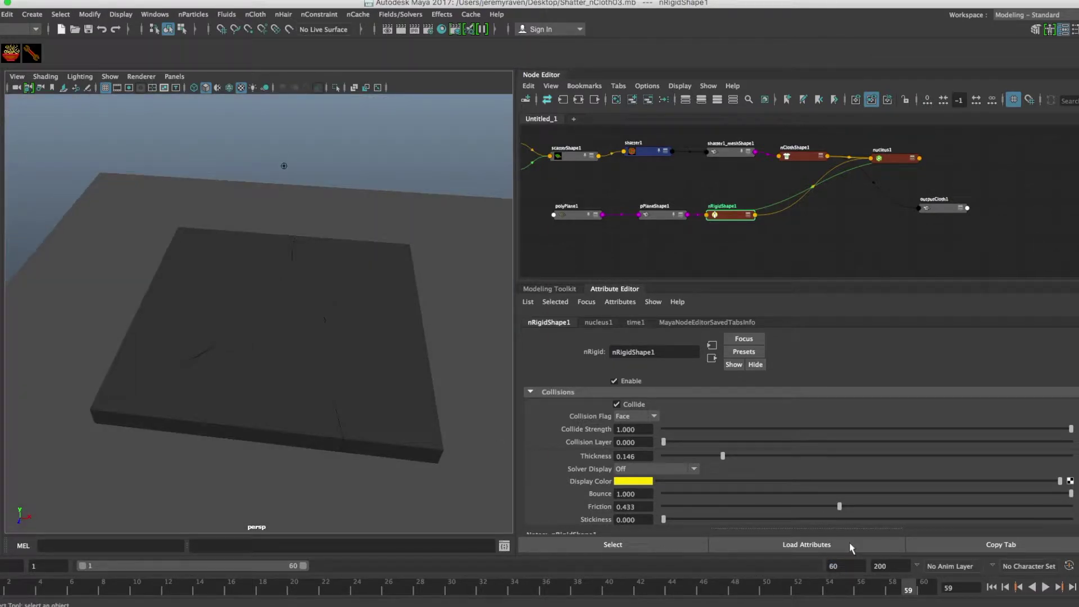
click(991, 587)
scroll(379, 349, down, 5)
alt+drag(379, 349, 321, 333)
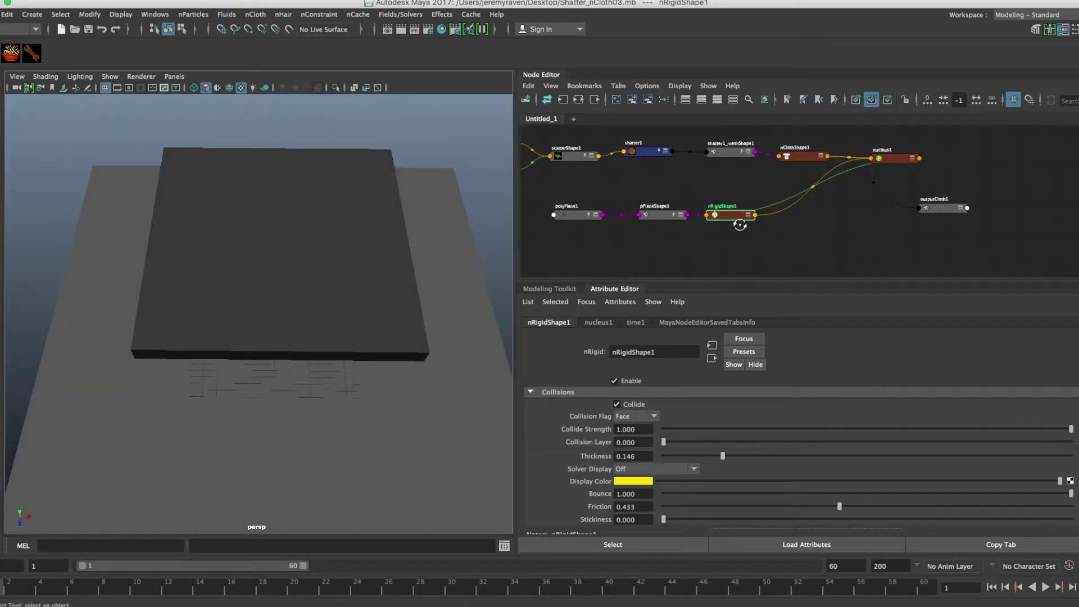
Step: Move nucleus1 between the cloth and plane rows in the graph and place outputCloth1 directly after nClothShape1
click(730, 153)
click(803, 158)
drag(940, 205, 901, 199)
alt+middle_drag(884, 201, 874, 230)
drag(889, 187, 705, 208)
drag(879, 227, 874, 193)
Step: Select all vertices of the outputCloth1 slab and create a Transform Constraint on them
alt+drag(414, 227, 361, 220)
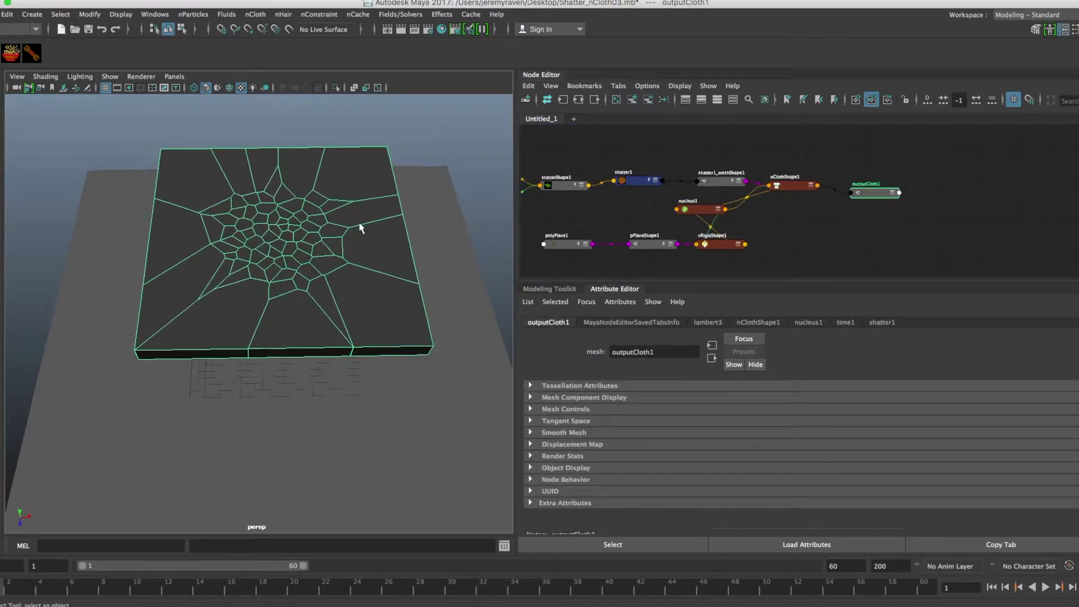
right_drag(331, 240, 281, 236)
alt+drag(447, 383, 350, 338)
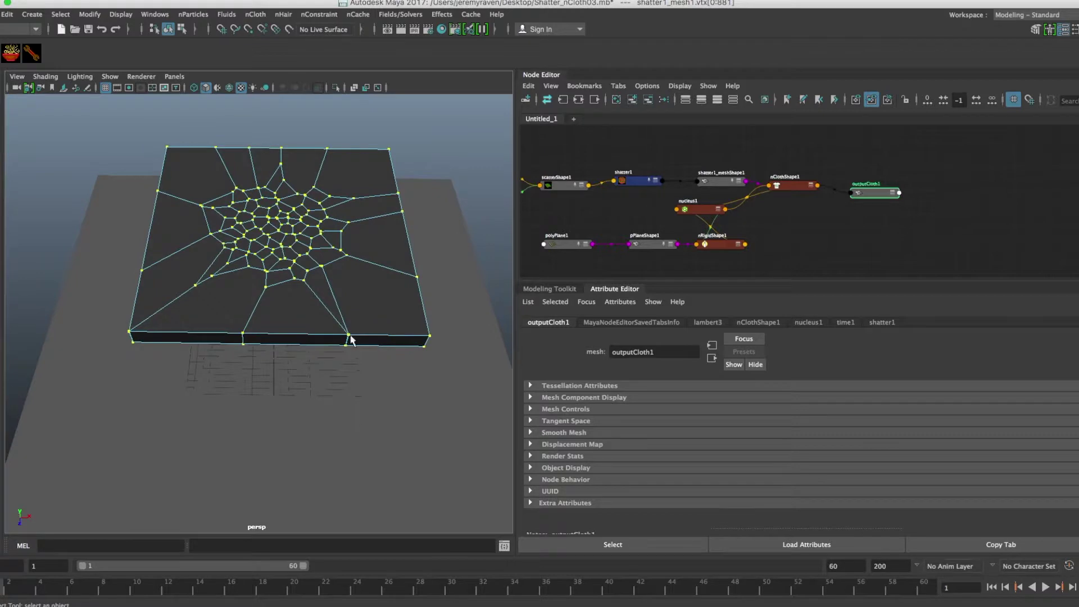
click(318, 14)
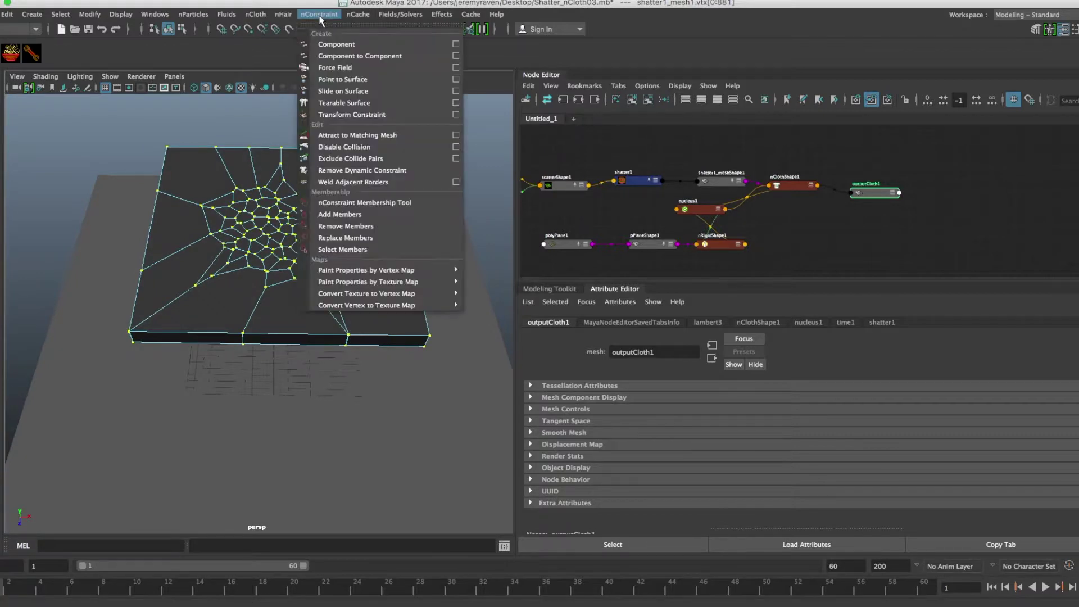
click(345, 115)
alt+middle_drag(299, 221, 298, 221)
alt+middle_drag(811, 217, 785, 207)
alt+right_drag(789, 206, 658, 183)
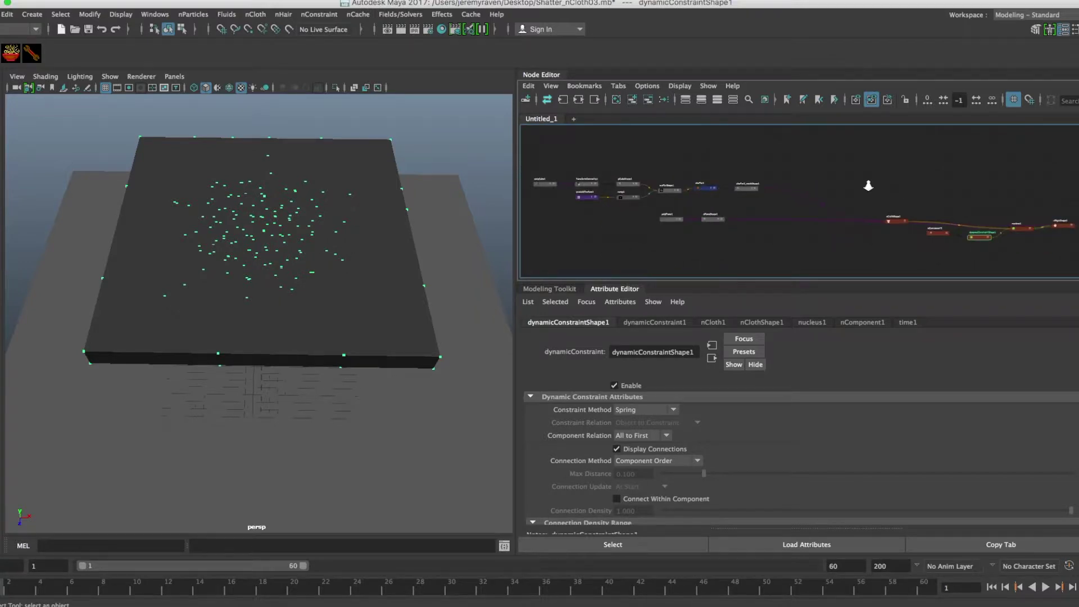
Step: Place the new constraint nodes beside nucleus1 in the graph and remove the dynamicConstraint1 transform from the graph
drag(1055, 225, 935, 217)
alt+middle_drag(921, 214, 750, 216)
drag(931, 198, 662, 200)
drag(891, 241, 968, 270)
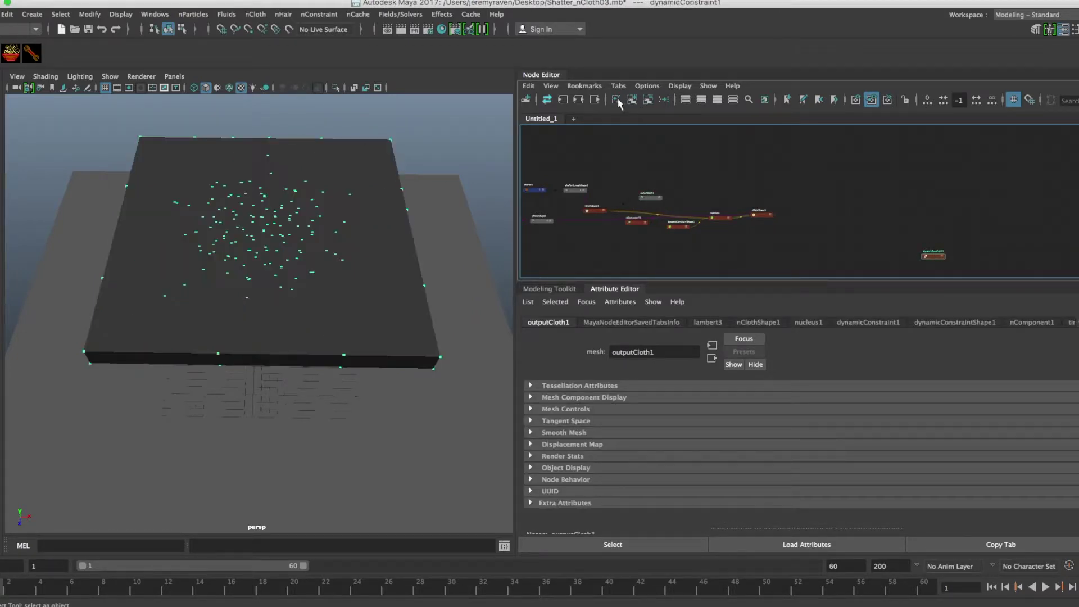
click(649, 100)
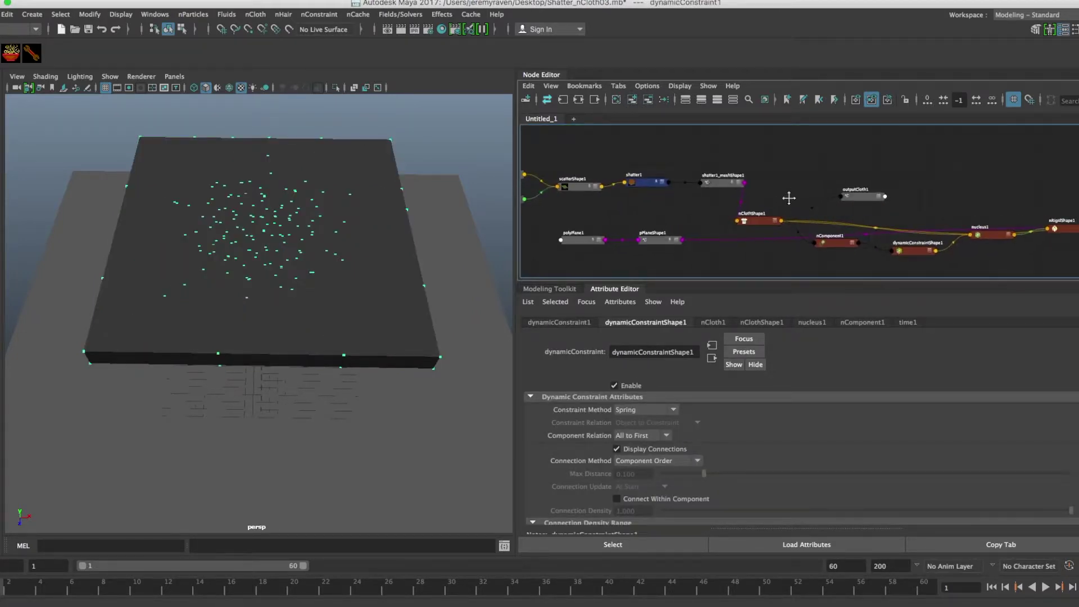
Step: Select the nodes from nClothShape1 through nRigidShape1 in the graph and pin their positions
drag(715, 153, 1008, 246)
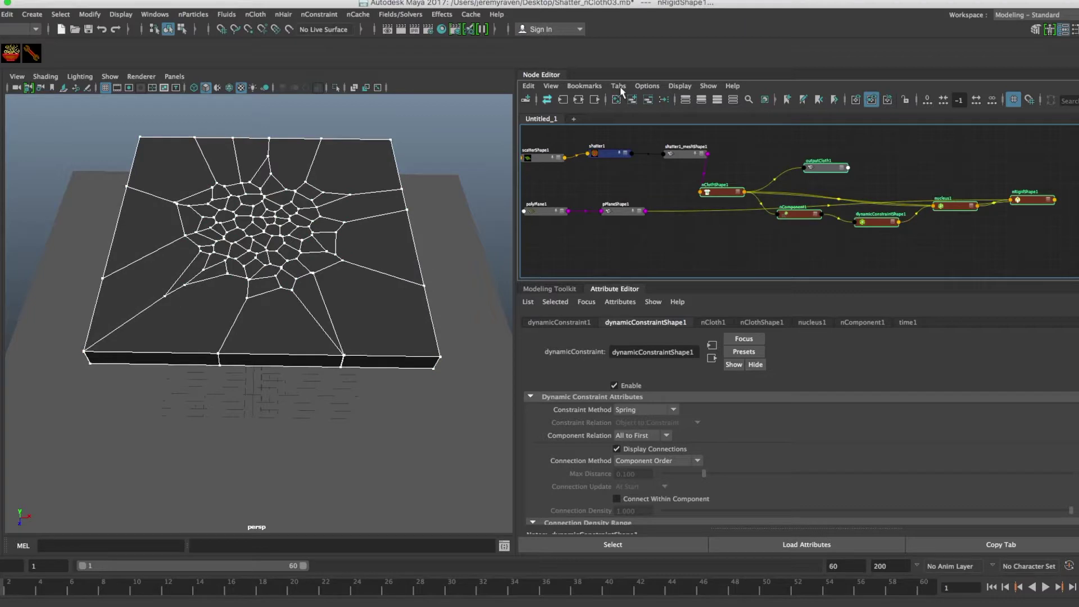
click(528, 86)
click(538, 148)
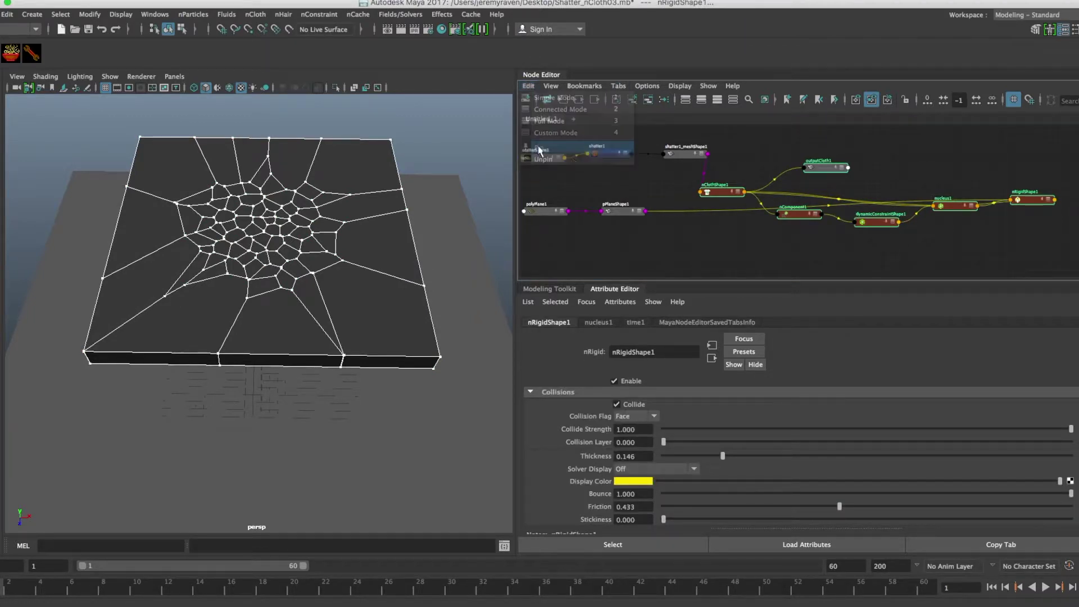
Step: Move polyPlane1 and pPlaneShape1 above the cloth row, tidy the solver nodes around nRigidShape1, and save the scene
alt+middle_drag(641, 209, 724, 212)
drag(659, 230, 878, 137)
alt+middle_drag(871, 146, 853, 166)
drag(840, 176, 799, 149)
alt+right_drag(708, 180, 708, 207)
drag(707, 229, 730, 224)
alt+middle_drag(732, 227, 688, 194)
drag(672, 153, 1005, 260)
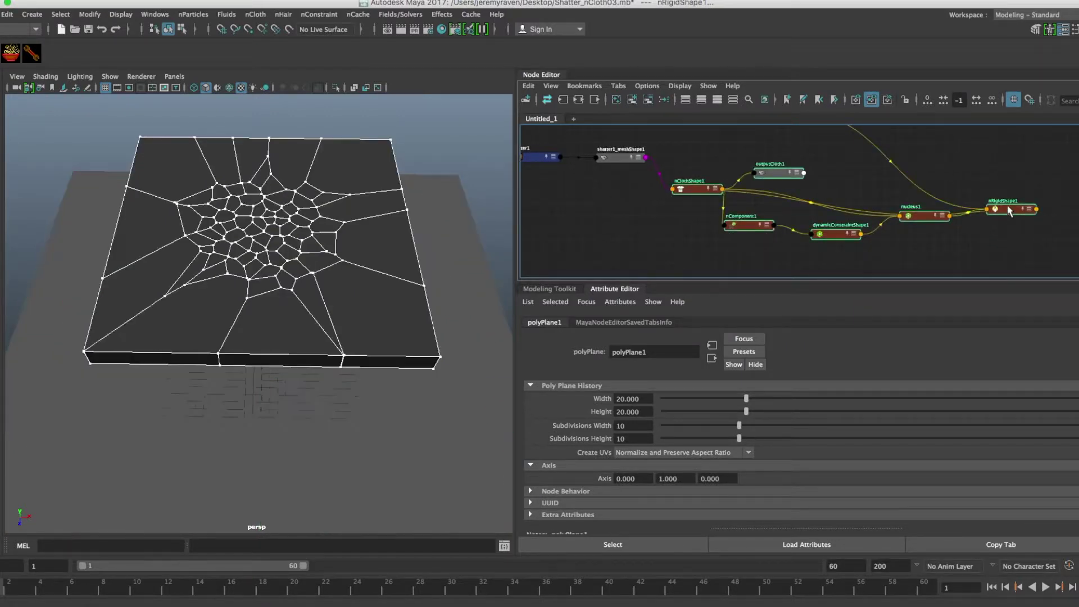
drag(1008, 207, 1005, 192)
click(957, 225)
key(super+s)
Step: Play the simulation with the constraint in place, stop it, and rewind to frame 1
alt+middle_drag(919, 225, 971, 240)
click(1051, 207)
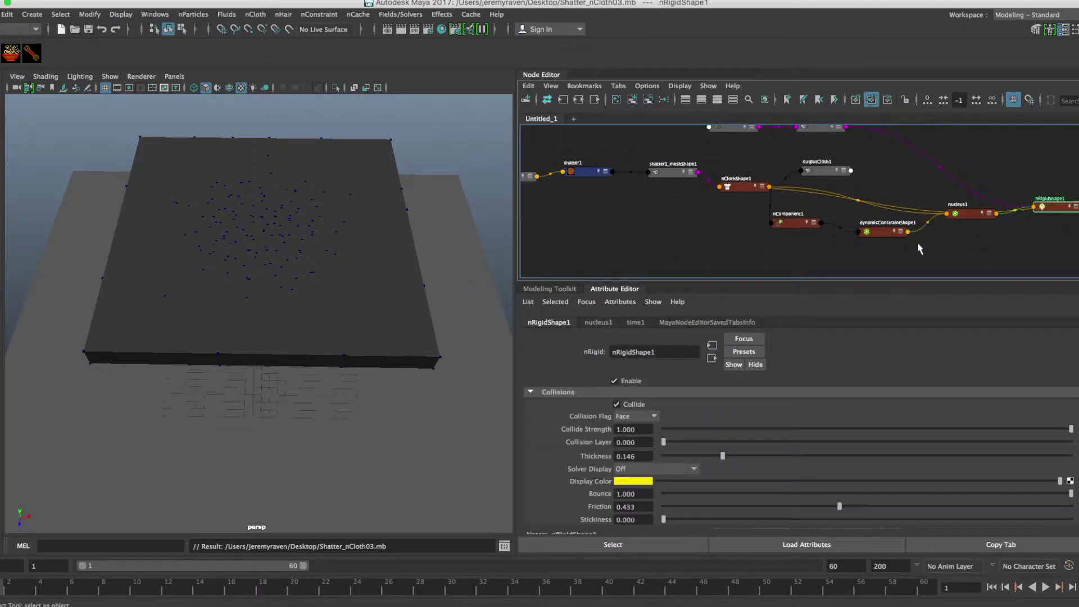
click(1045, 587)
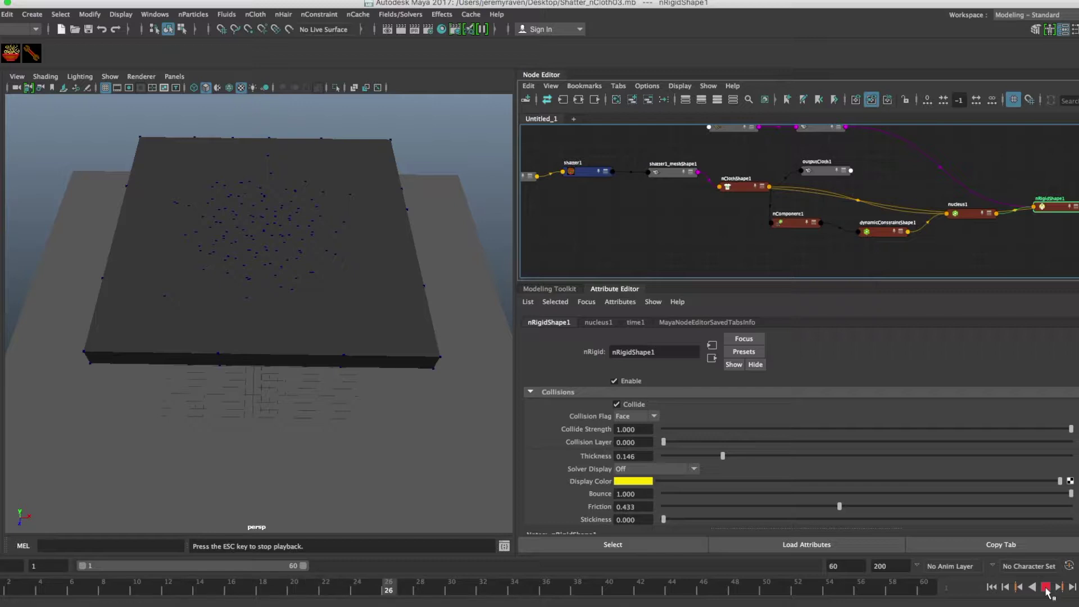
click(1045, 588)
click(993, 587)
Step: Place shatter1_meshShape1 directly beneath shatter1 in the graph
mouse_move(785, 149)
alt+middle_down()
mouse_move(804, 188)
mouse_move(804, 154)
alt+middle_up()
click(687, 178)
drag(680, 203, 664, 214)
alt+middle_drag(675, 199, 687, 177)
drag(684, 193, 625, 199)
middle_drag(626, 199, 663, 197)
drag(662, 193, 654, 196)
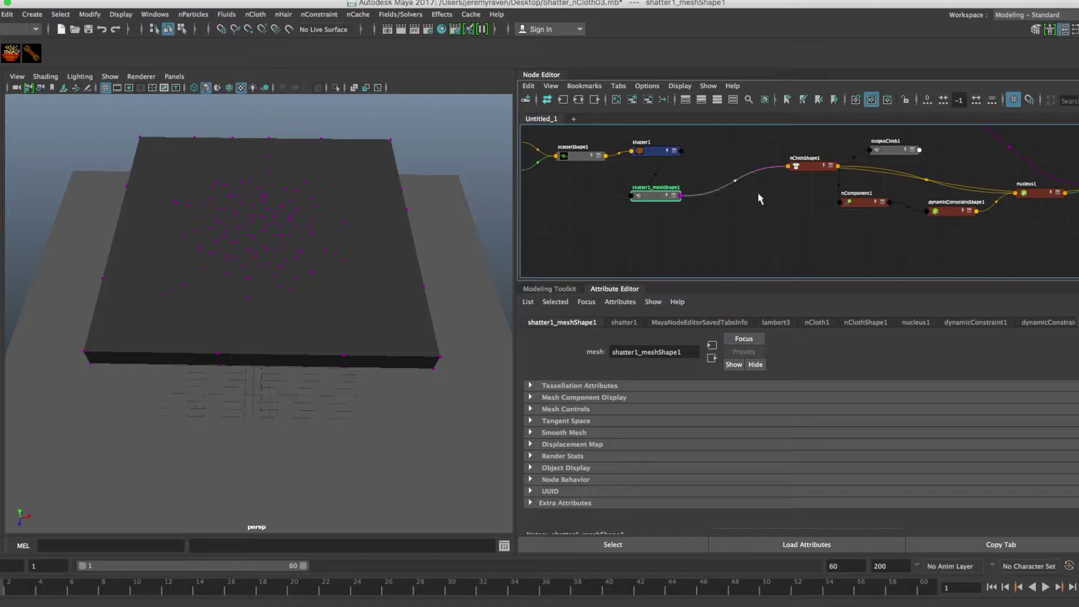
Step: Shift nClothShape1, nComponent1 and dynamicConstraintShape1 closer to the shatter nodes and lower shatter1_meshShape1 slightly
drag(813, 167, 781, 165)
drag(864, 202, 841, 200)
drag(935, 212, 908, 207)
click(837, 199)
drag(649, 198, 643, 211)
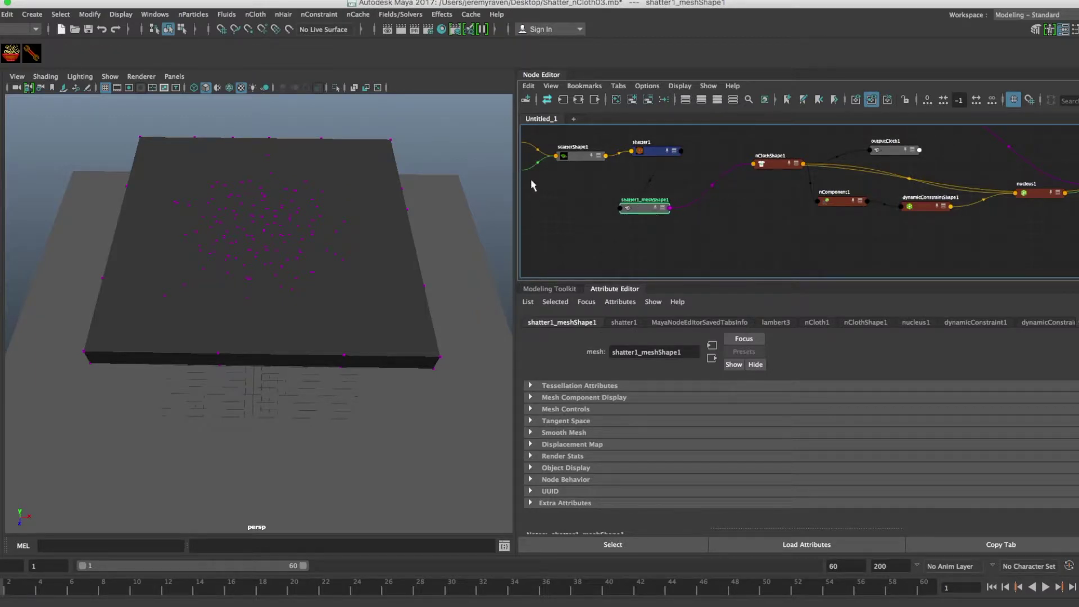
Step: Add an attributeTransfer node to shatter1_meshShape1 and place it right after that mesh below nClothShape1
click(17, 56)
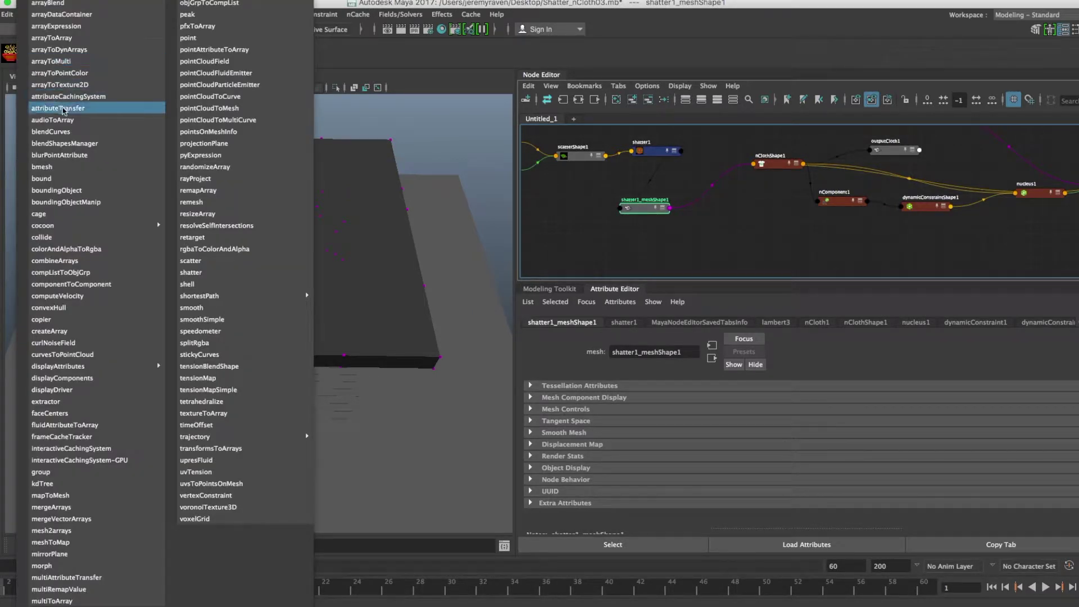
click(59, 108)
alt+right_drag(790, 207, 756, 205)
alt+middle_drag(791, 200, 519, 159)
drag(957, 221, 606, 204)
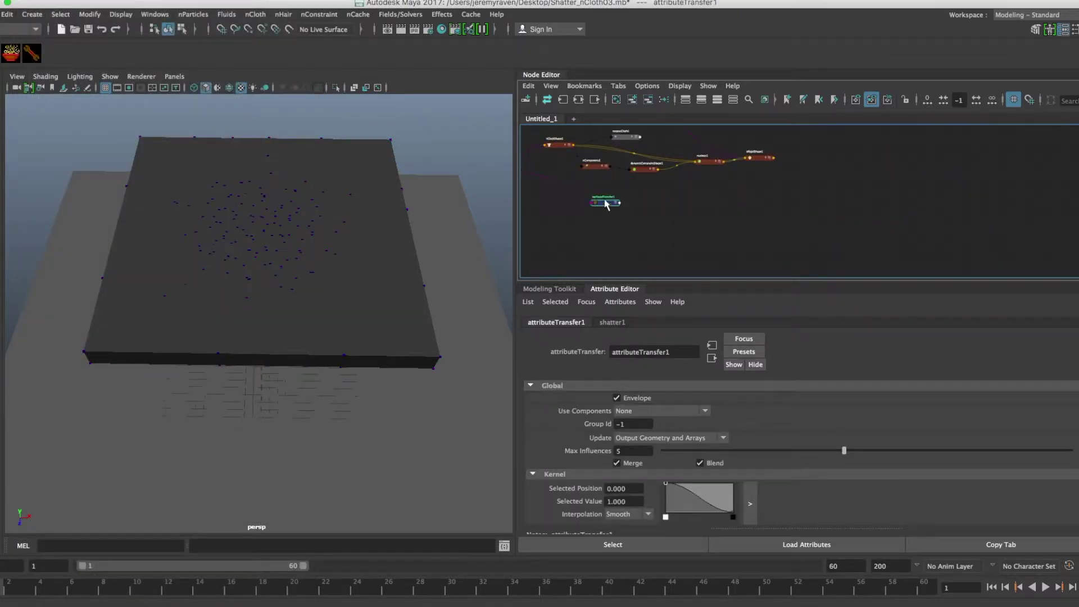
alt+middle_drag(607, 203, 766, 205)
alt+right_drag(634, 210, 812, 218)
drag(869, 224, 760, 218)
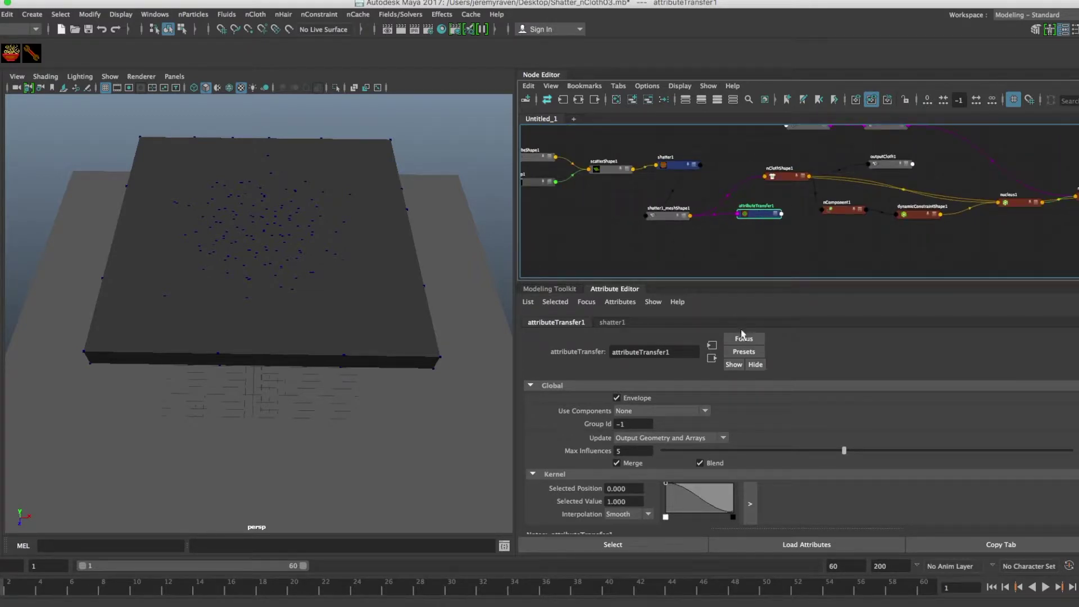
Step: Enable Weight transfer on attributeTransfer1 and create a new bounding object of type Cube
scroll(743, 430, down, 5)
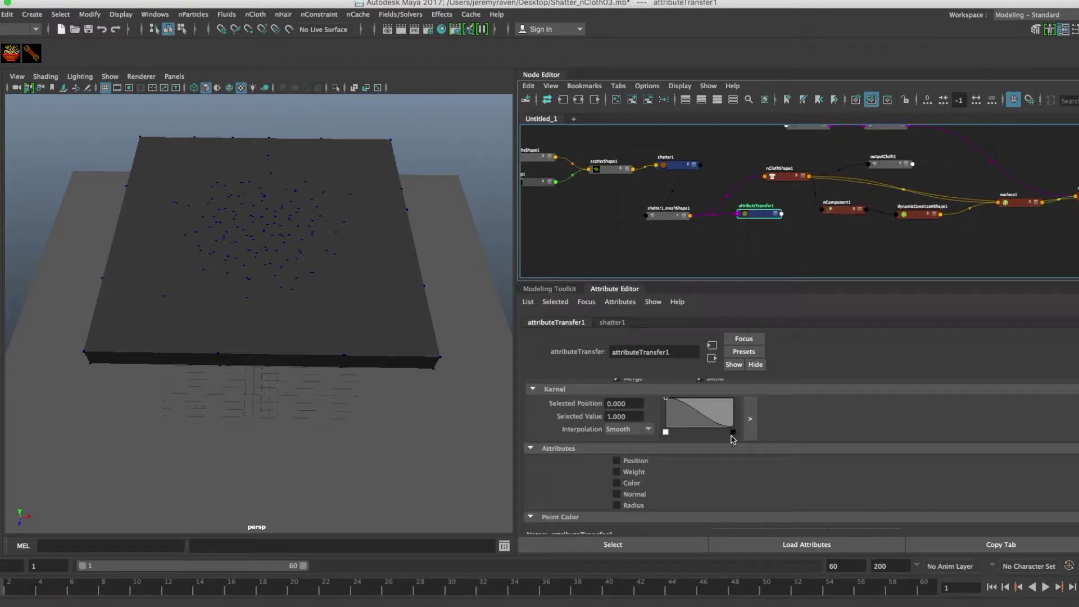
click(660, 220)
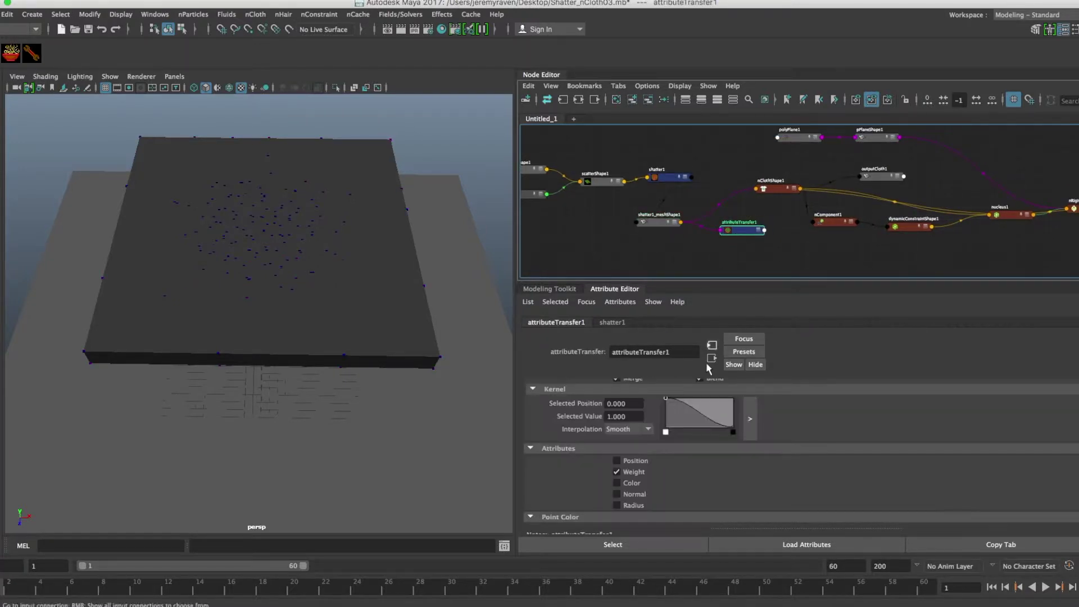
scroll(713, 405, down, 5)
click(633, 482)
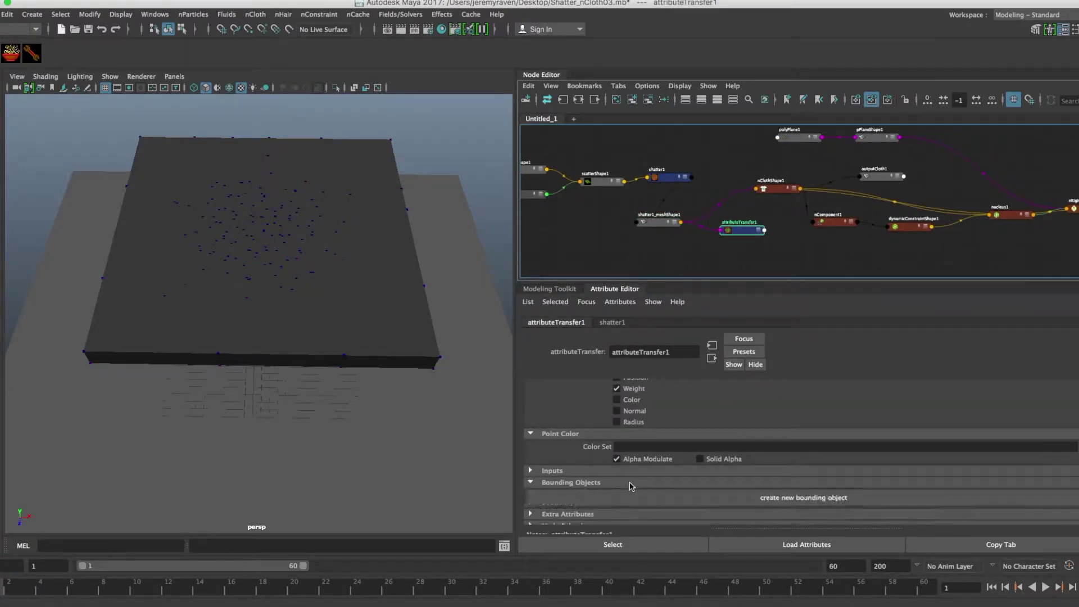
click(641, 498)
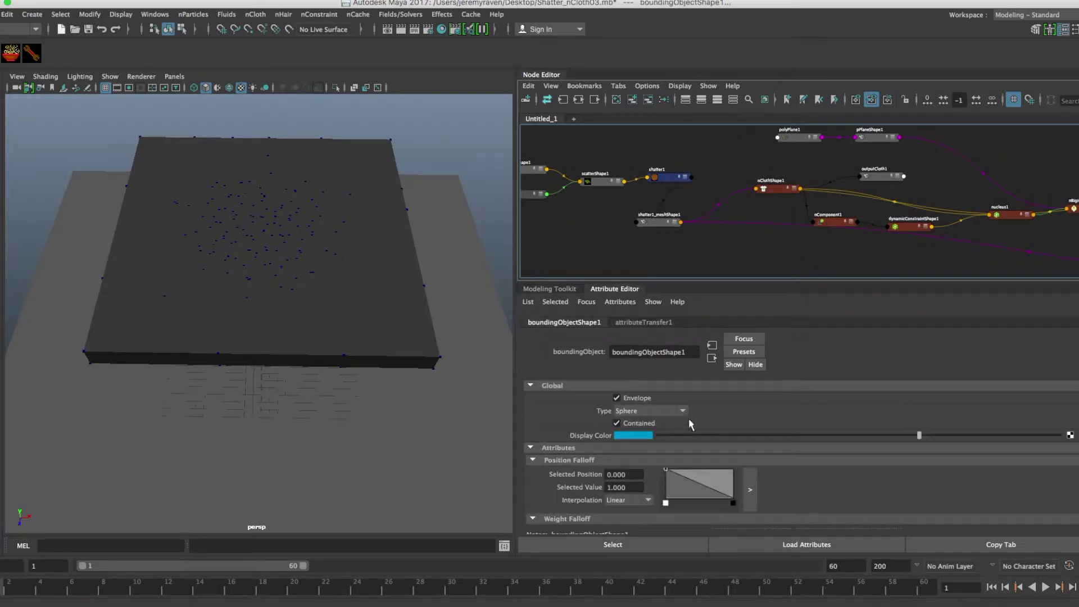
click(649, 411)
click(663, 436)
Step: Place the boundingObject1 nodes and attributeTransfer1 below shatter1_meshShape1 in the graph and pin them
scroll(730, 225, down, 6)
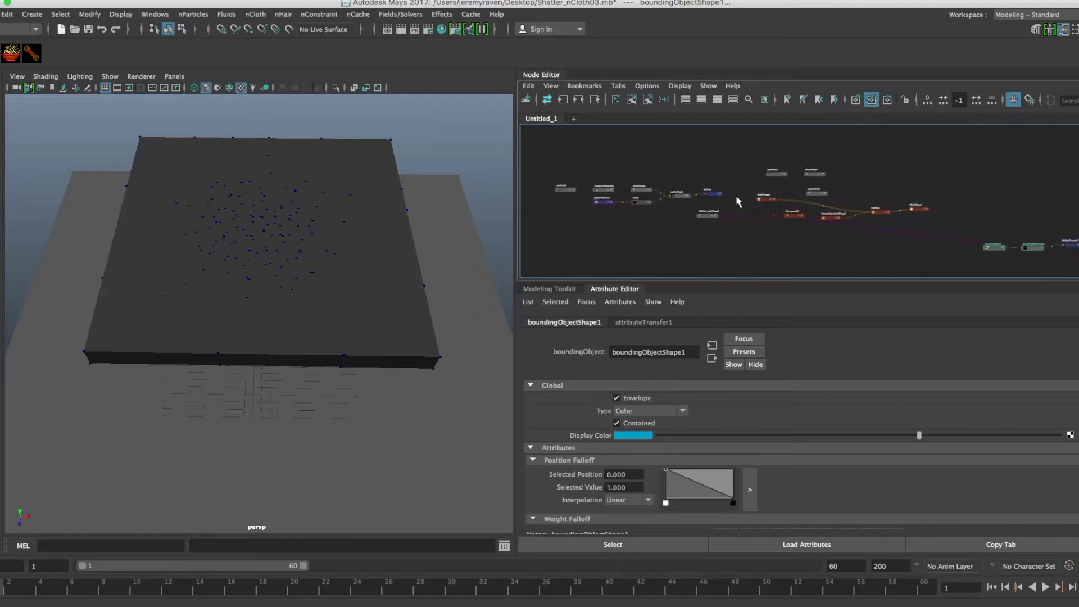
click(1018, 229)
drag(1020, 229, 708, 216)
alt+right_drag(646, 226, 927, 236)
click(528, 87)
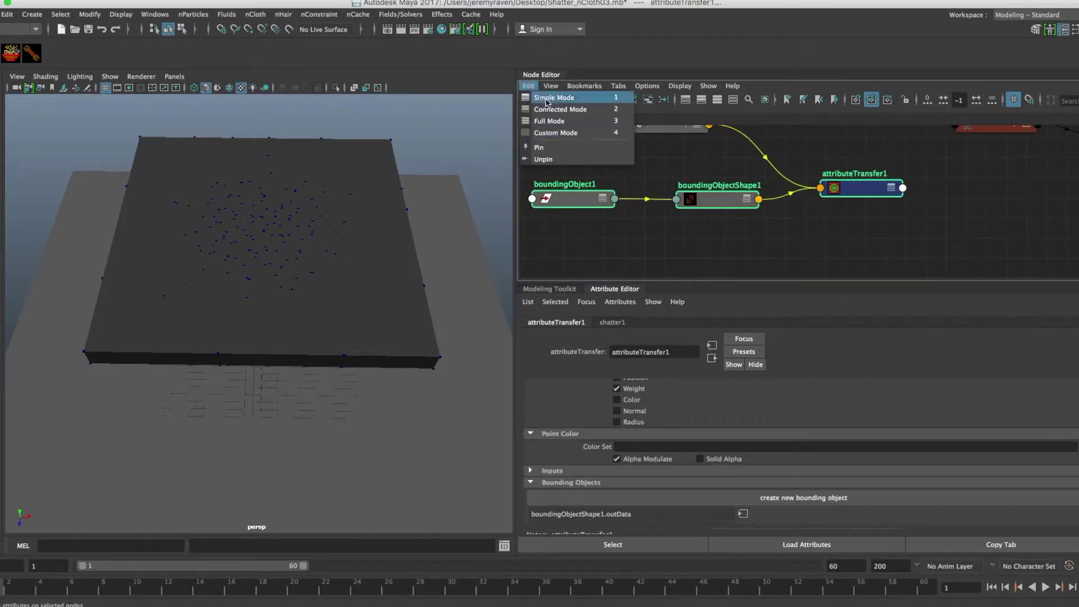
click(555, 146)
Step: Create a second bounding object for attributeTransfer1
scroll(758, 216, down, 2)
click(804, 230)
click(827, 196)
click(629, 497)
Step: Move boundingObject2 and its shape below the first bounding object's nodes and pin them
scroll(899, 222, down, 3)
alt+middle_drag(880, 225, 753, 180)
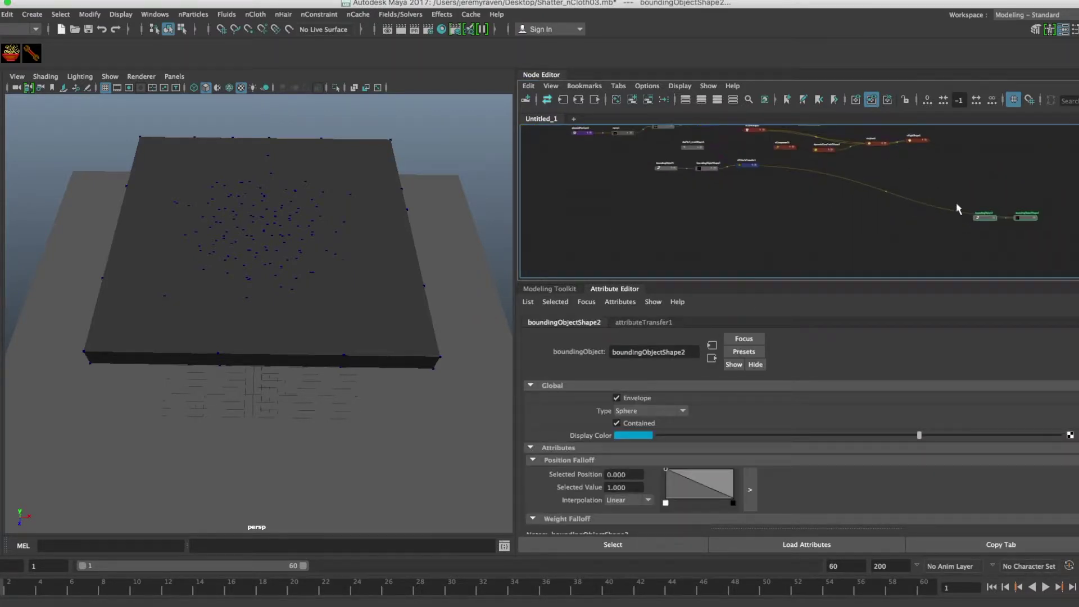
drag(1030, 219, 693, 181)
scroll(693, 181, up, 4)
middle_drag(865, 210, 852, 245)
click(794, 187)
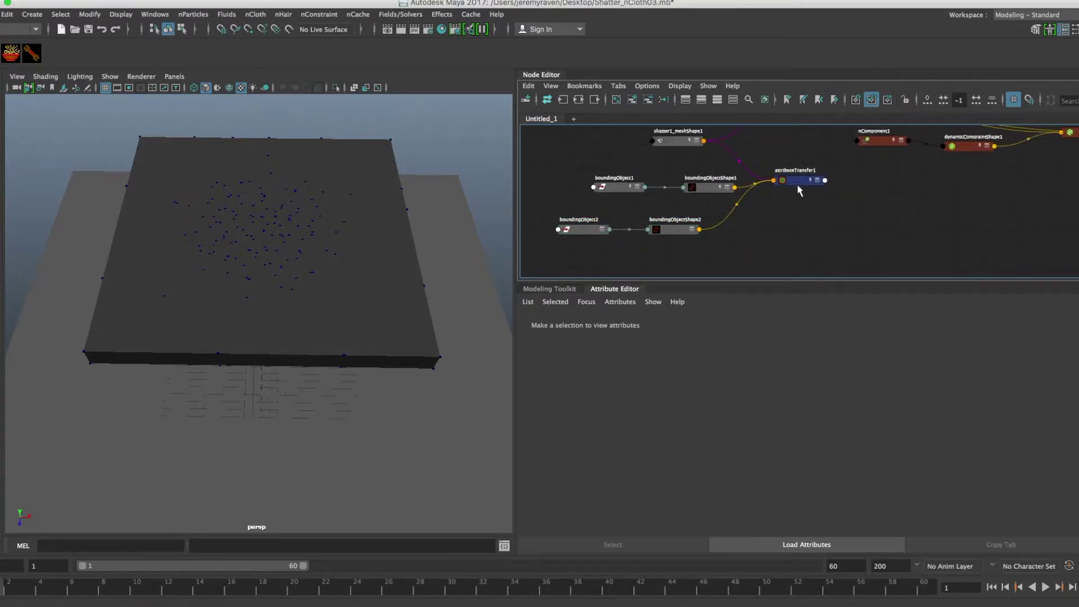
drag(627, 251, 657, 247)
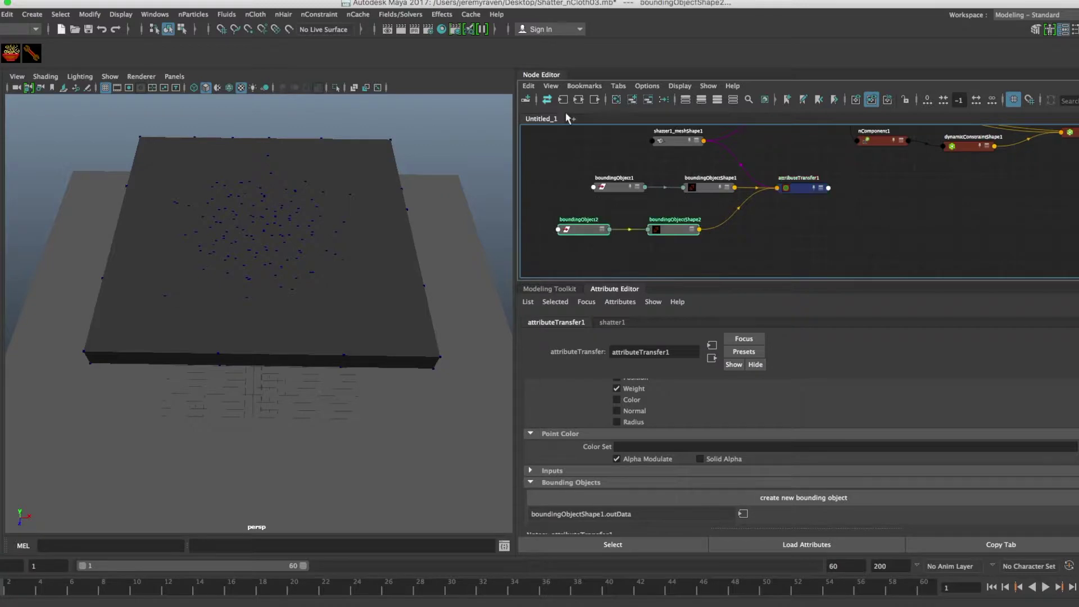
click(528, 85)
click(547, 148)
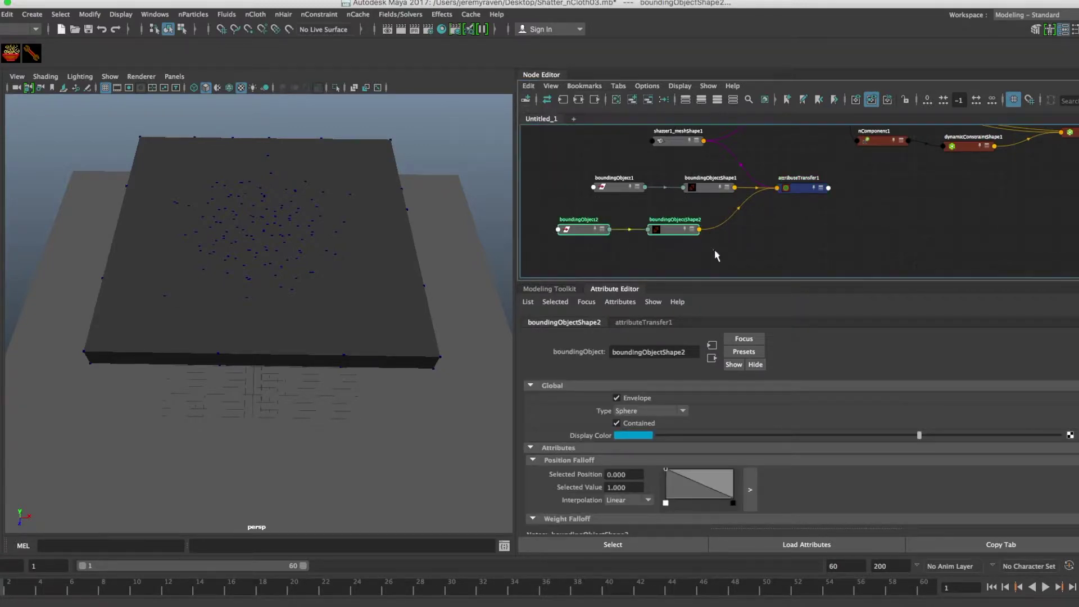
click(713, 249)
Step: Set the type of boundingObjectShape2 to Cube
middle_drag(716, 224, 696, 229)
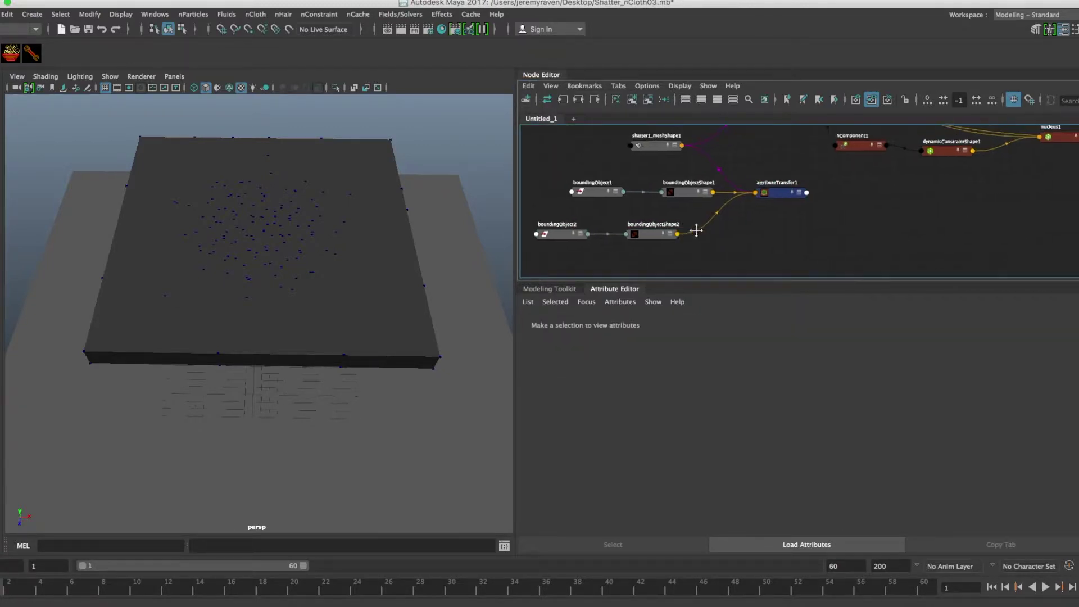
click(655, 235)
click(650, 410)
click(653, 434)
Step: Rename boundingObjectShape1 as POSITIVE_WEIGHT
click(687, 194)
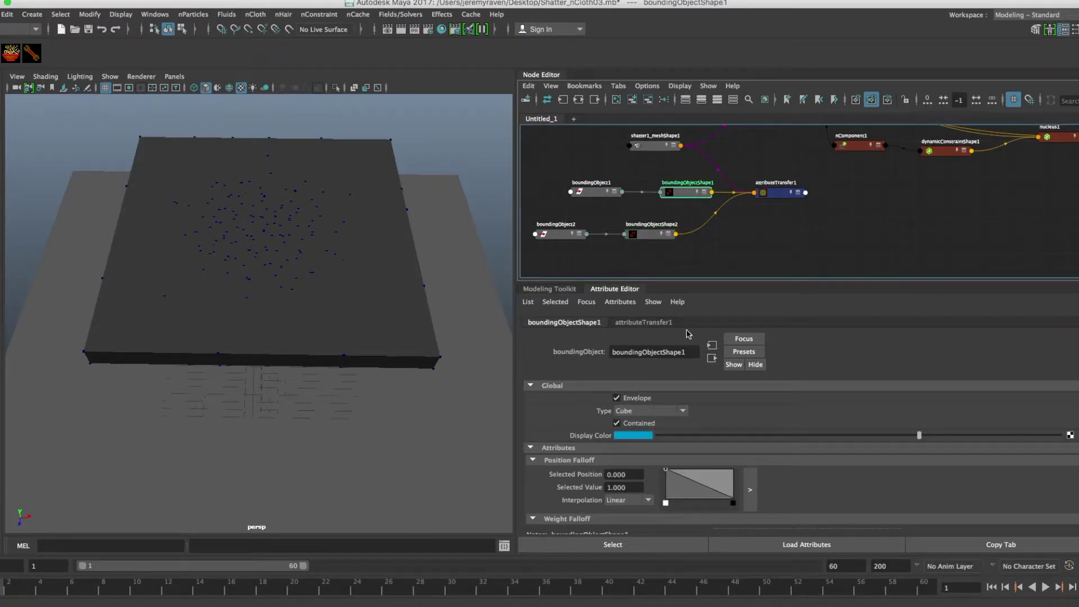
double_click(676, 354)
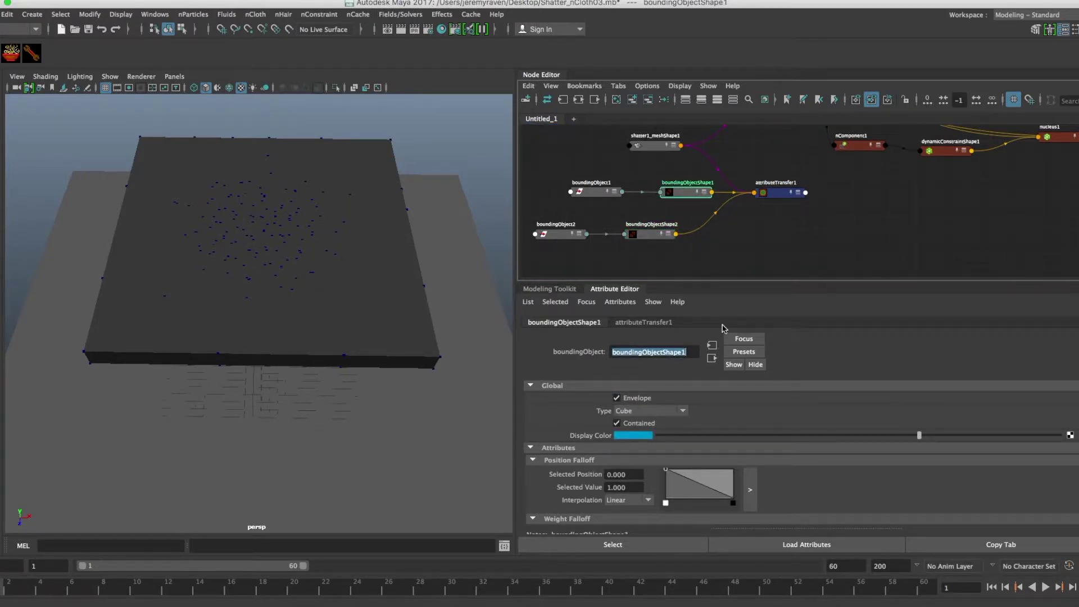
text(POSITIVE_WEIGHT)
key(Return)
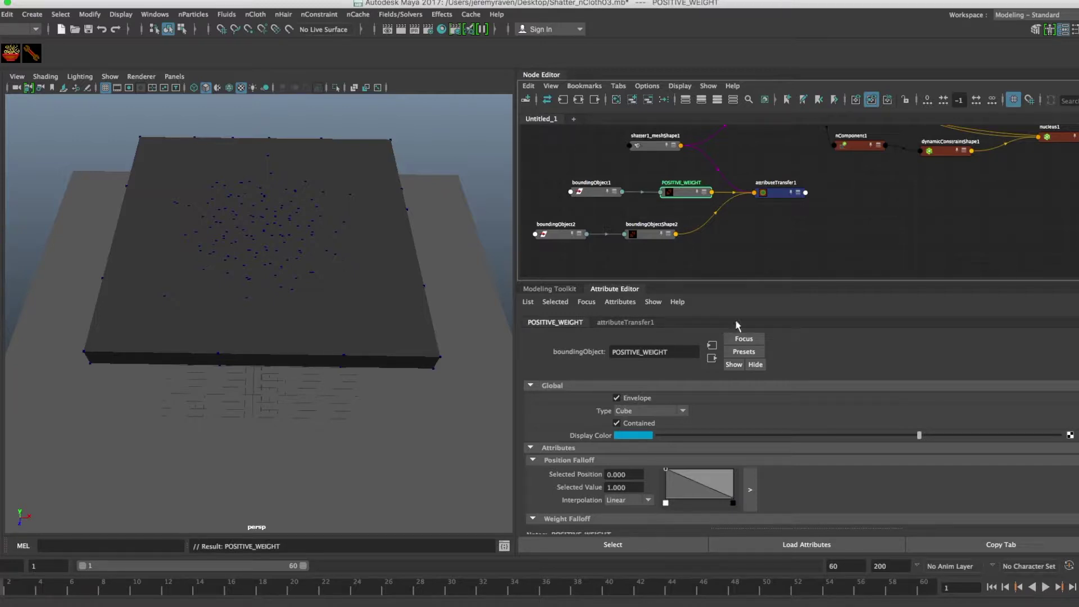
Step: Rename boundingObjectShape2 as NEGATIVE_WEIGHT
click(655, 235)
double_click(669, 351)
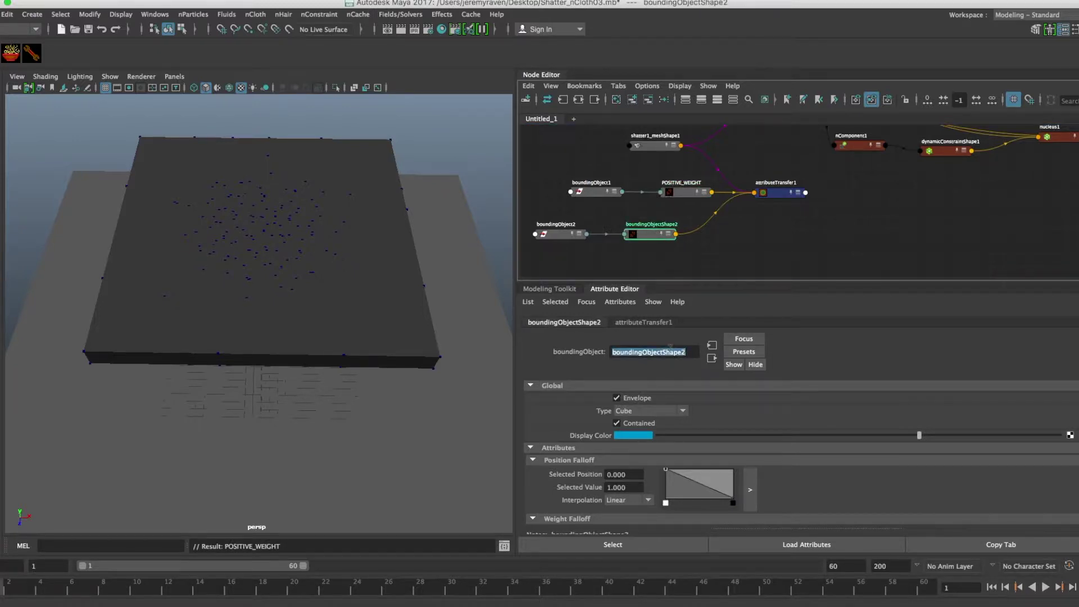
text(NEGATIVE_WEIGHT)
key(Return)
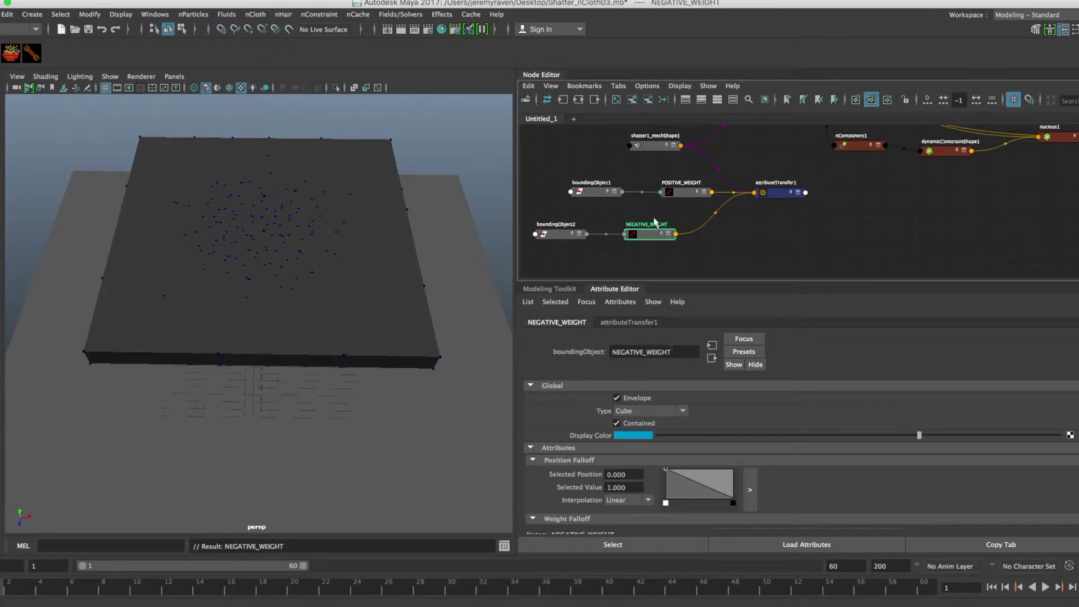
Step: Scale and raise the POSITIVE_WEIGHT bounding cube so it encloses the whole shattered slab
drag(690, 195, 685, 197)
alt+drag(467, 238, 370, 254)
key(r)
drag(261, 328, 447, 330)
key(w)
alt+drag(354, 335, 357, 299)
drag(263, 284, 274, 234)
key(r)
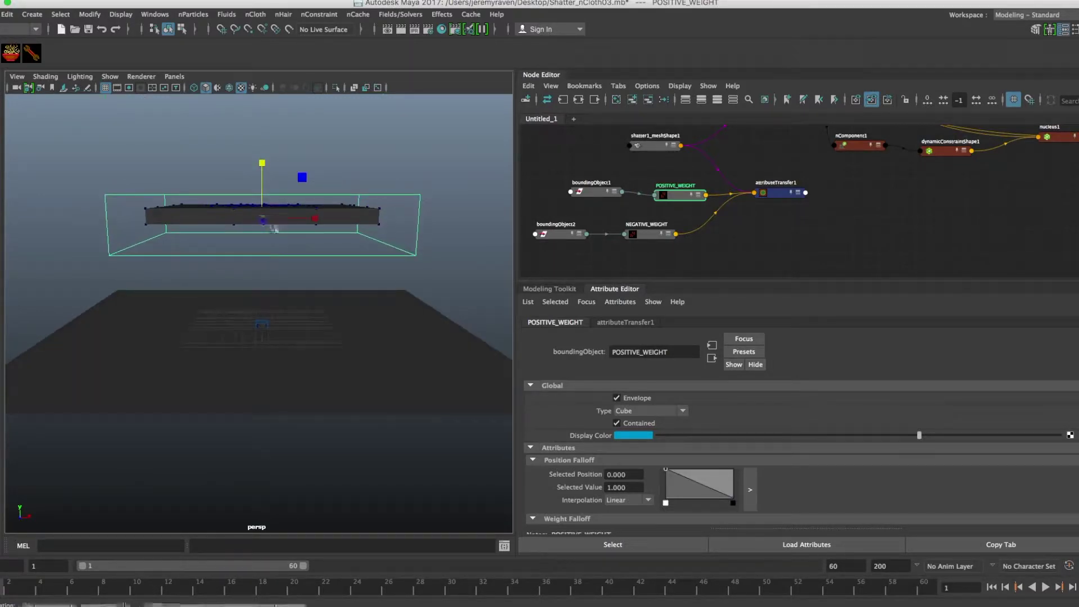
key(w)
drag(265, 171, 281, 256)
key(r)
key(q)
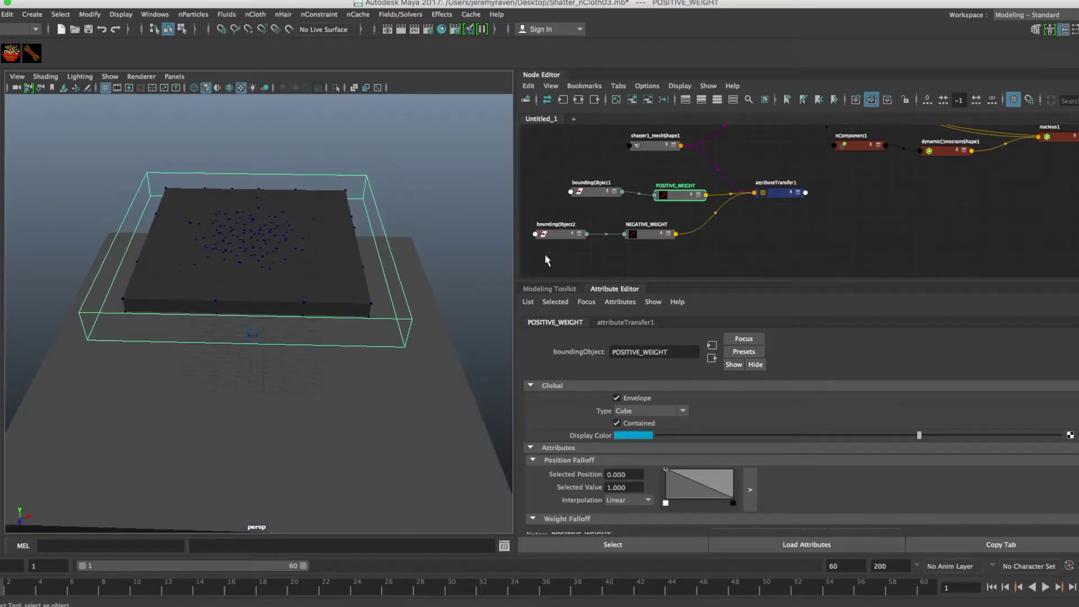
Step: Remove the end point of POSITIVE_WEIGHT's Weight Falloff ramp to leave a constant value of 1
drag(681, 202, 678, 198)
scroll(751, 487, down, 5)
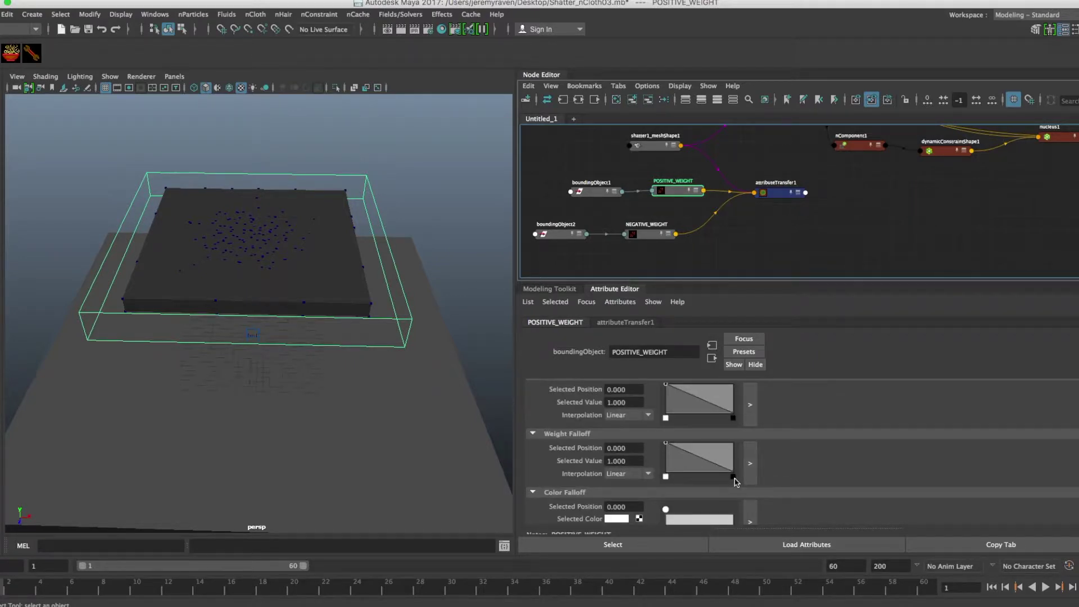
click(734, 478)
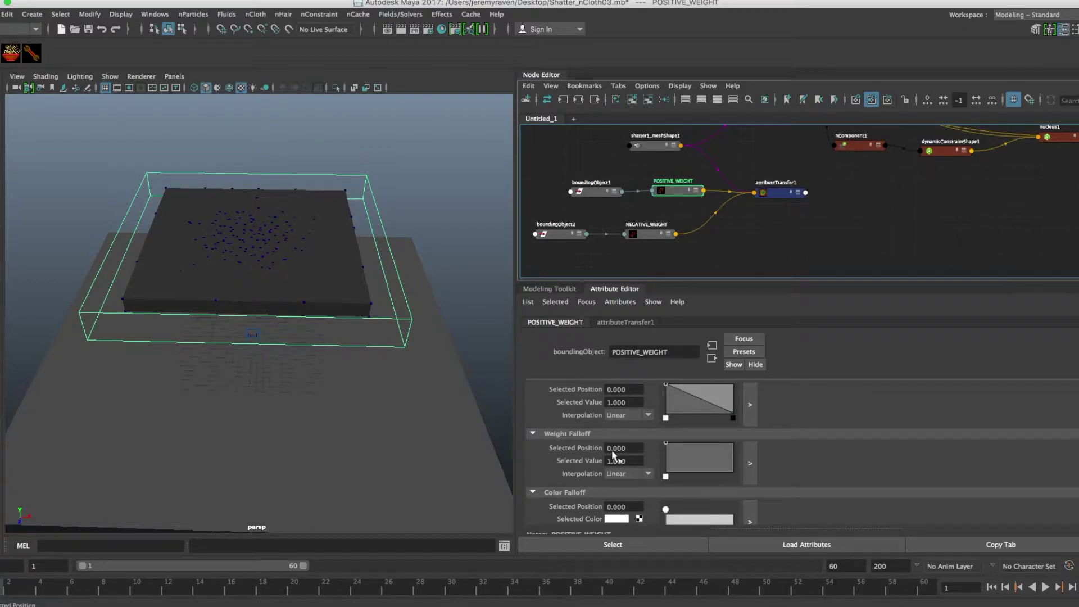
Step: Remove the end point of NEGATIVE_WEIGHT's Weight Falloff ramp and lower the remaining point to 0
click(646, 238)
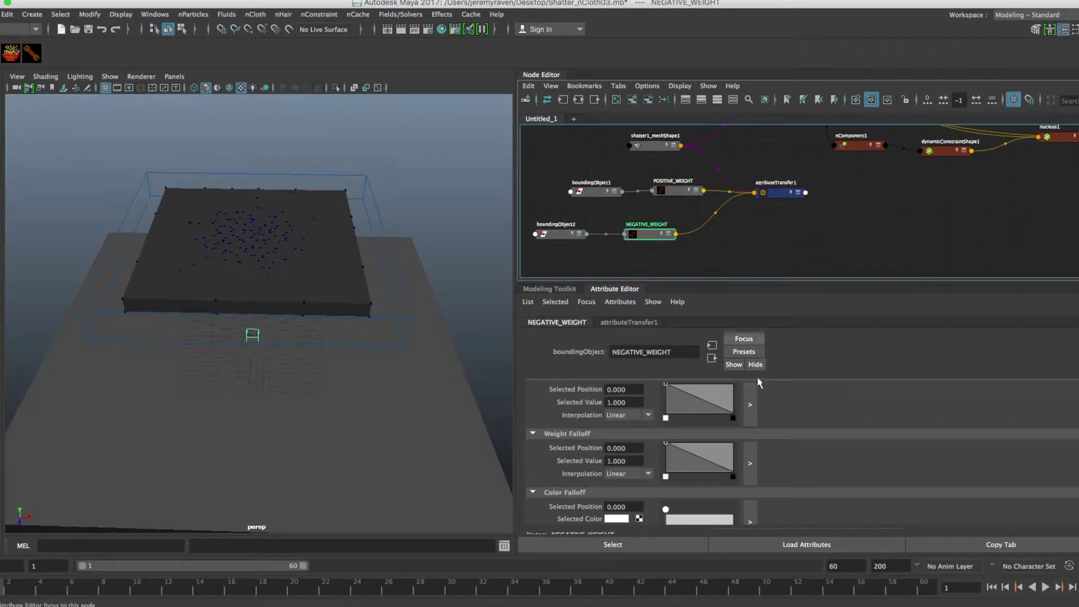
click(733, 477)
drag(666, 444, 664, 473)
double_click(618, 460)
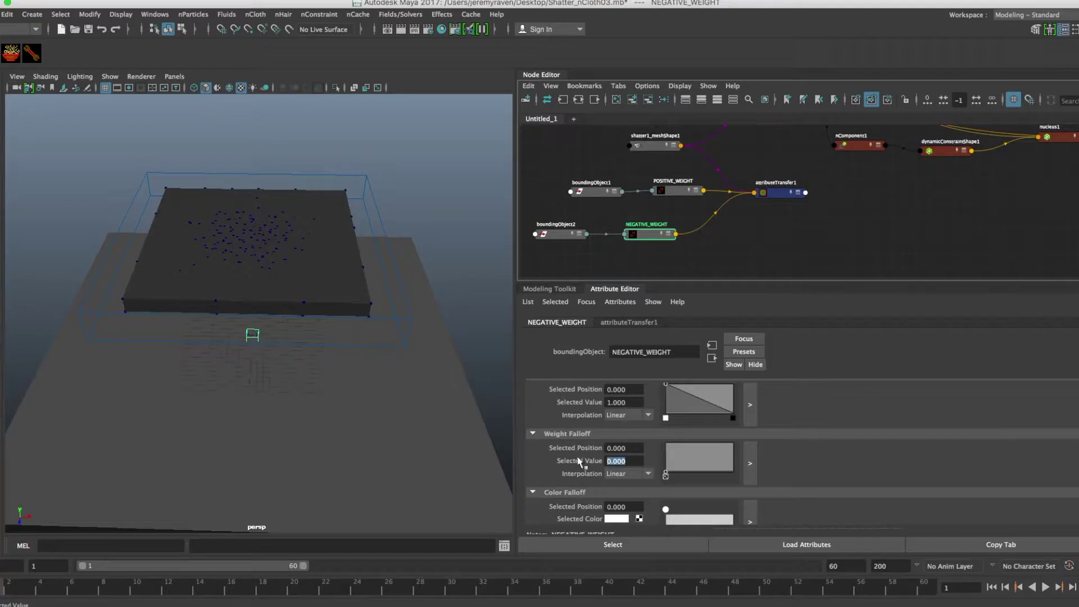
Step: Set NEGATIVE_WEIGHT's Weight Falloff value to -1, and scale and raise its bounding cube around the slab's fractured centre
click(257, 340)
key(r)
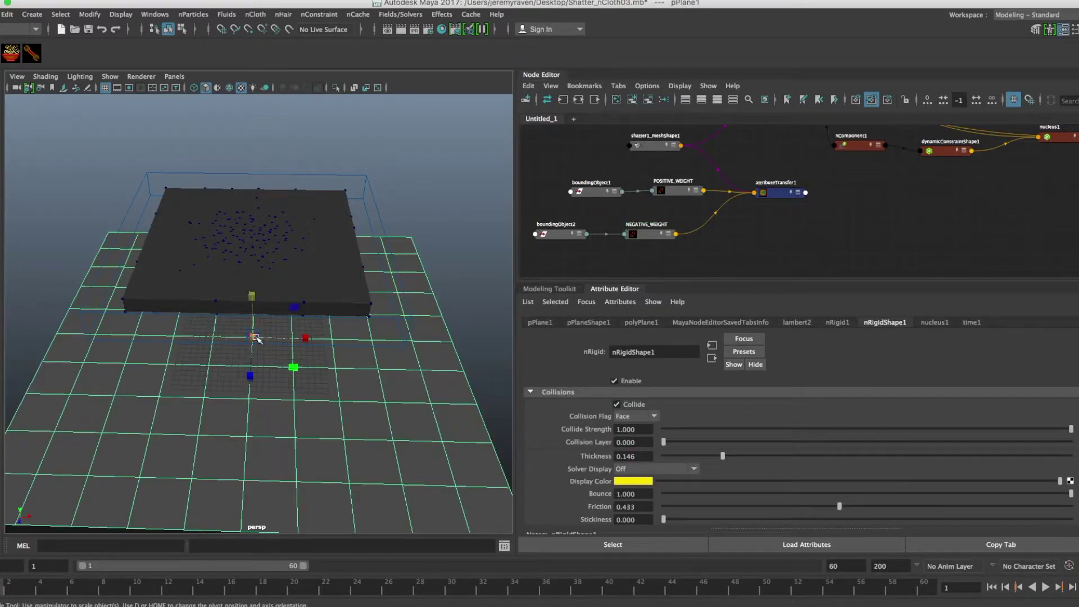
alt+drag(260, 337, 267, 301)
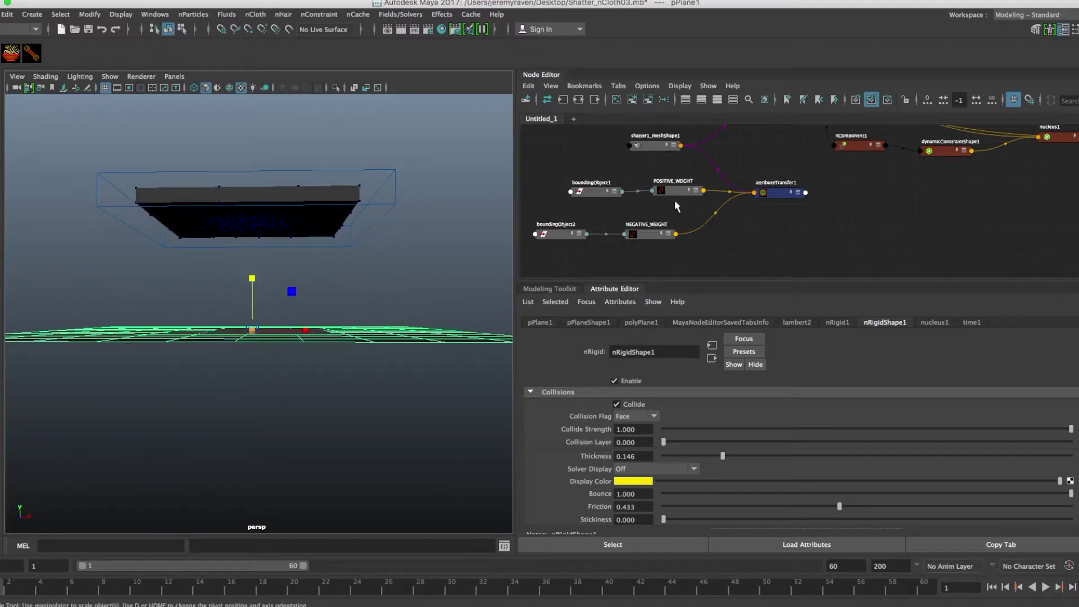
click(648, 231)
alt+drag(343, 236, 354, 320)
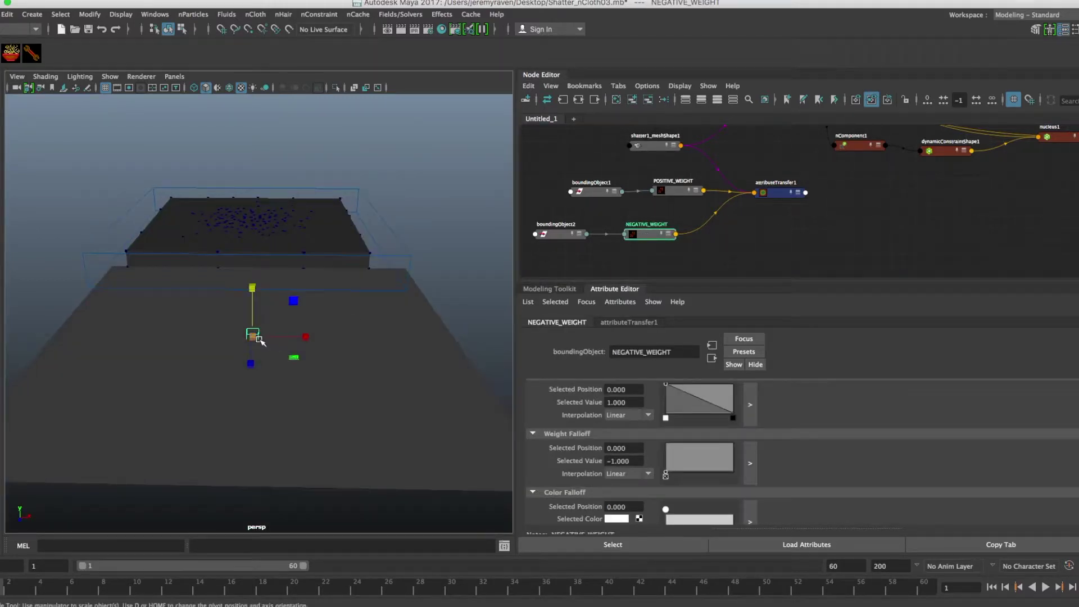
drag(287, 337, 308, 338)
key(w)
drag(252, 288, 253, 176)
alt+drag(279, 215, 275, 241)
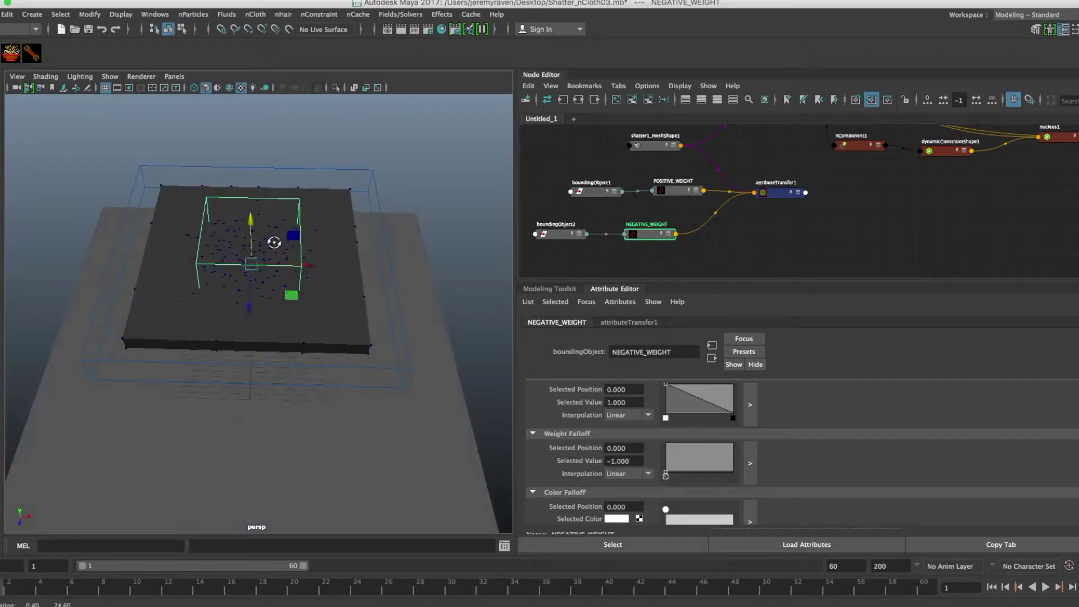
alt+right_drag(274, 241, 289, 259)
alt+drag(290, 259, 467, 258)
key(r)
key(w)
Step: Arrange the node graph so that attributeTransfer1 sits close to nComponent1
click(769, 193)
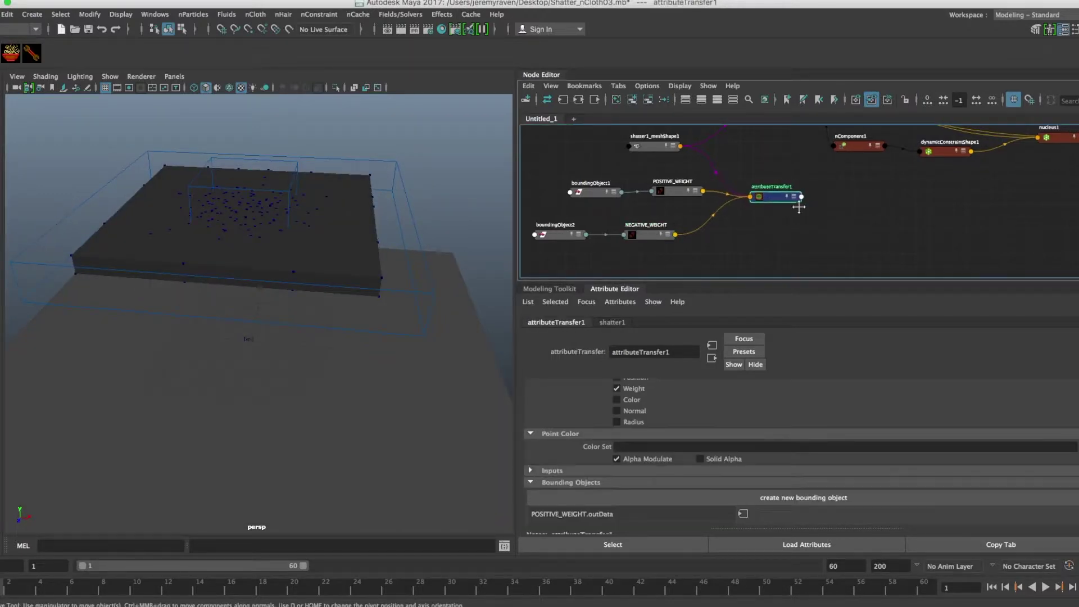
alt+middle_drag(802, 223, 759, 231)
click(841, 192)
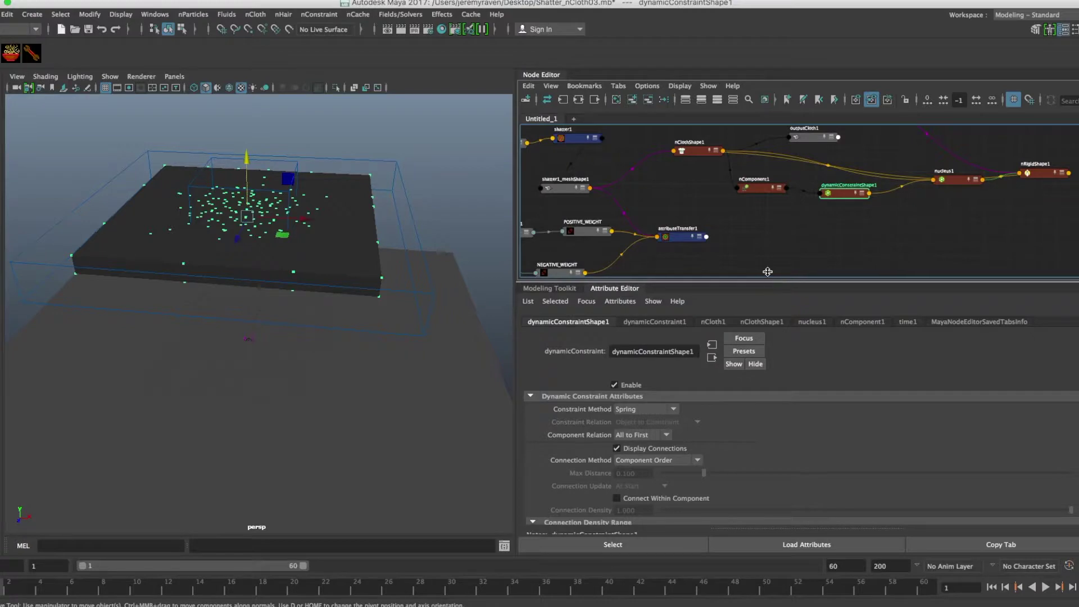
drag(768, 282, 765, 260)
drag(686, 238, 693, 218)
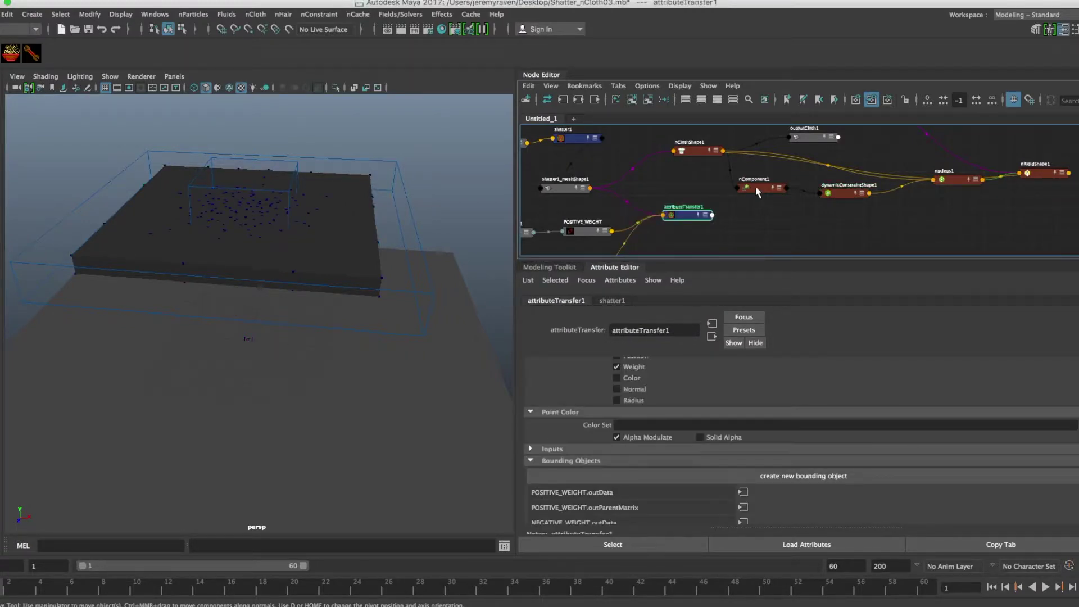
drag(754, 187, 756, 181)
Step: Connect attributeTransfer1's outWeightPP to nComponent1's glueStrengthPerVertex, strengthPerVertex and weightPerVertex attributes
click(686, 217)
shift+click(762, 181)
right_click(784, 207)
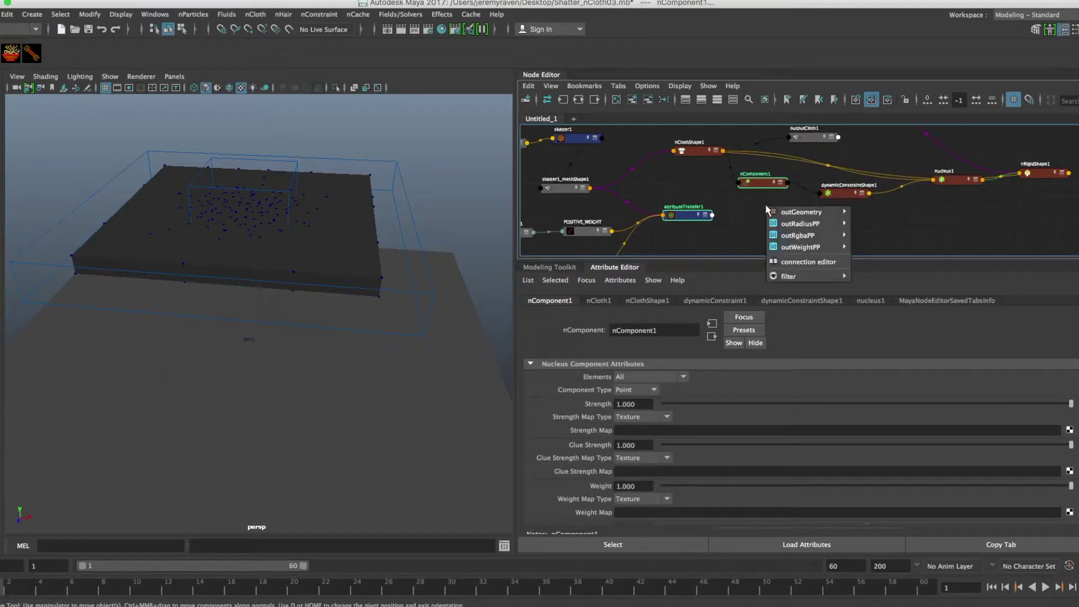
mouse_move(791, 247)
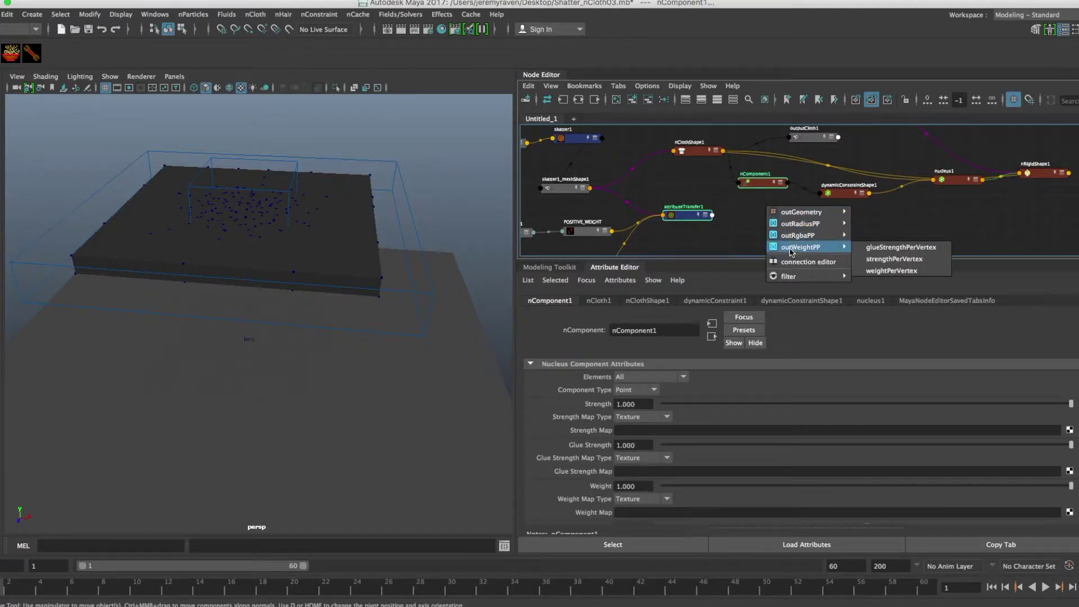
click(875, 247)
right_click(776, 222)
mouse_move(805, 262)
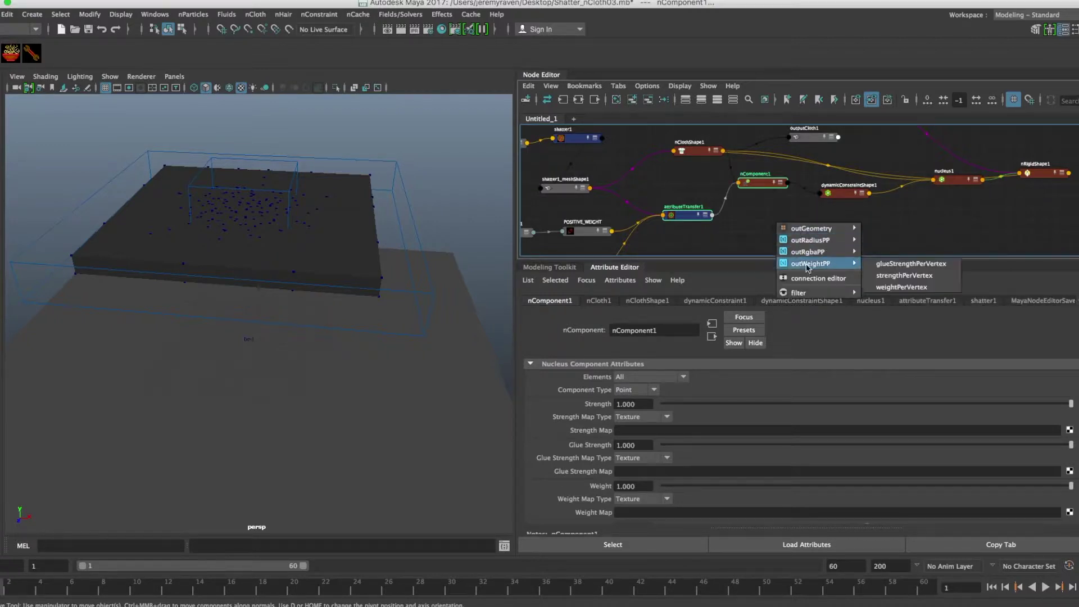
click(874, 273)
right_click(762, 223)
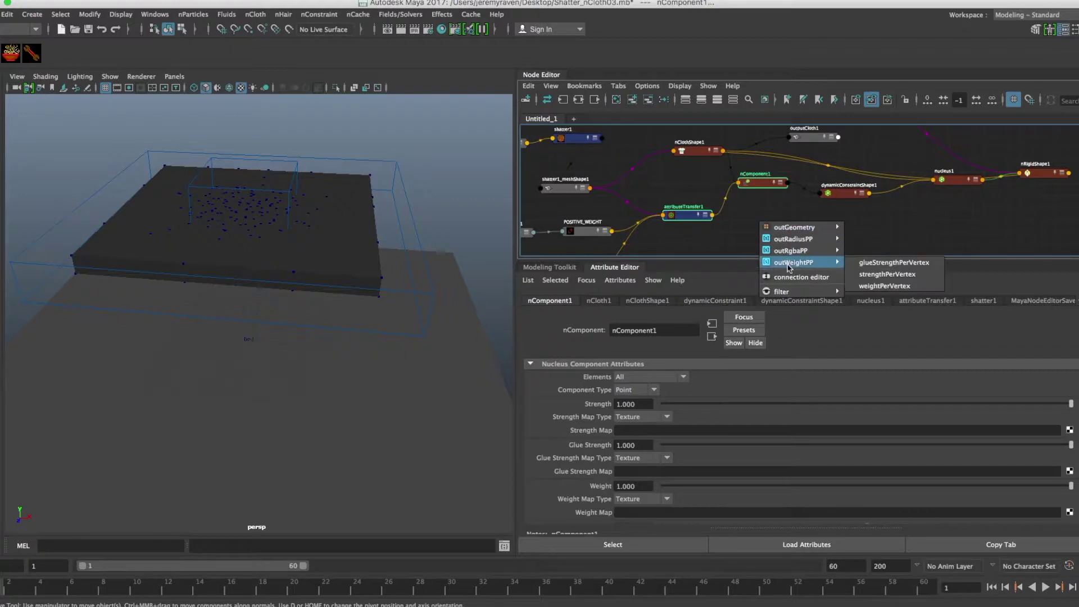
click(868, 287)
Step: Set nComponent1's Strength, Glue Strength and Weight map types to Per-vertex
drag(757, 183, 761, 194)
click(763, 195)
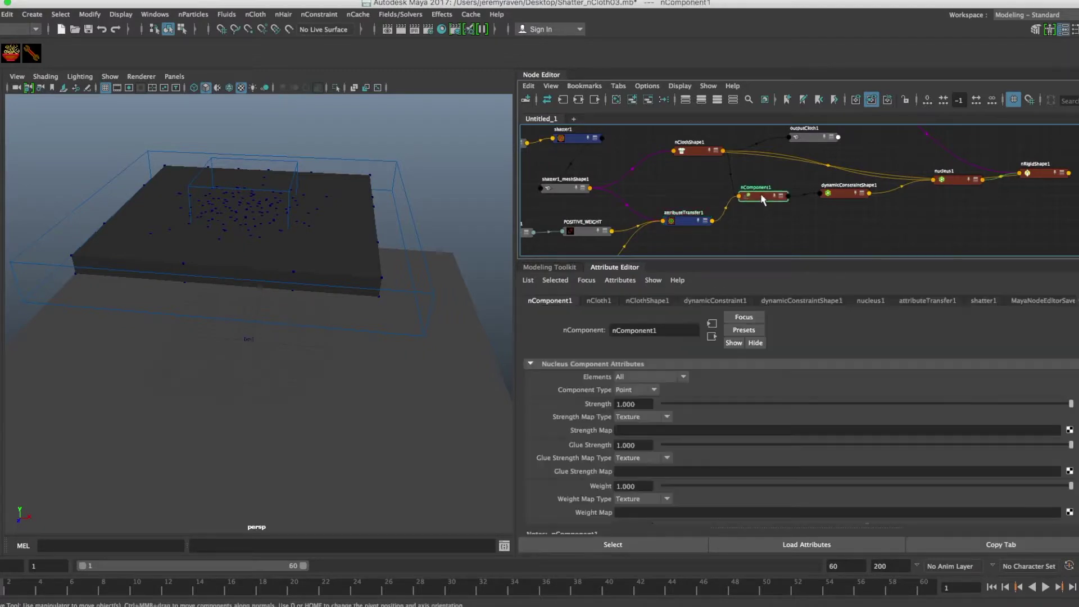
click(660, 416)
click(649, 458)
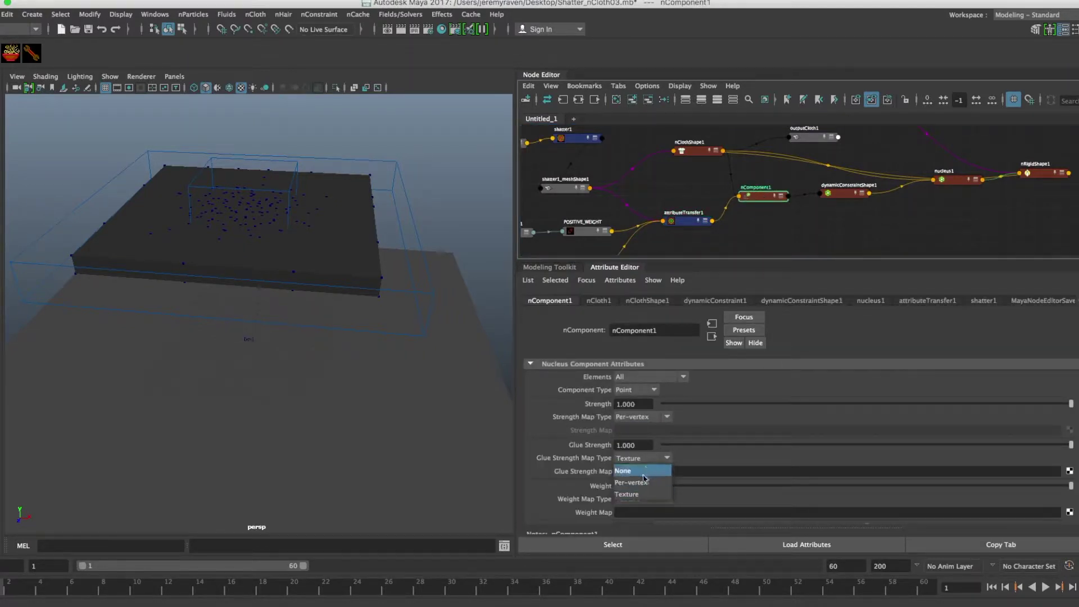
click(632, 482)
click(646, 496)
click(647, 518)
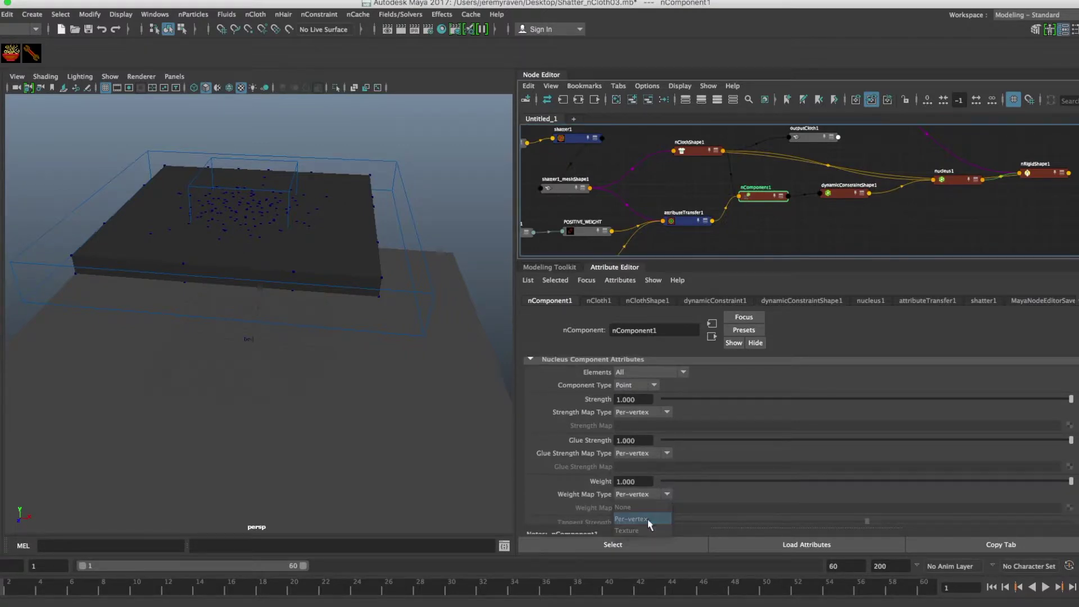
Step: Play the simulation with the per-vertex weights, stop it, and examine how the slab's centre breaks
alt+drag(371, 274, 401, 305)
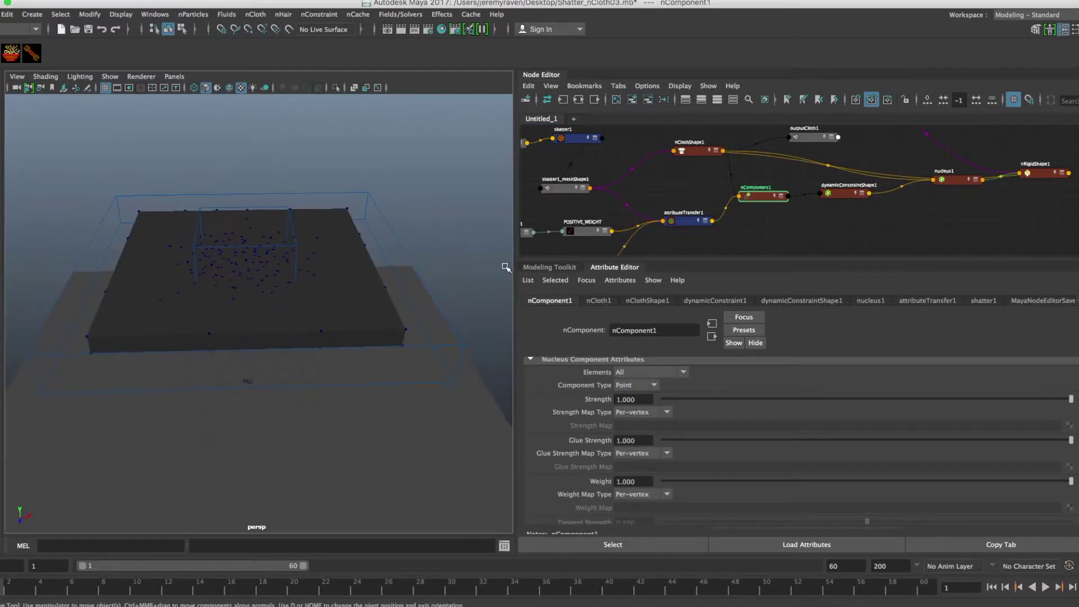
drag(846, 196, 841, 205)
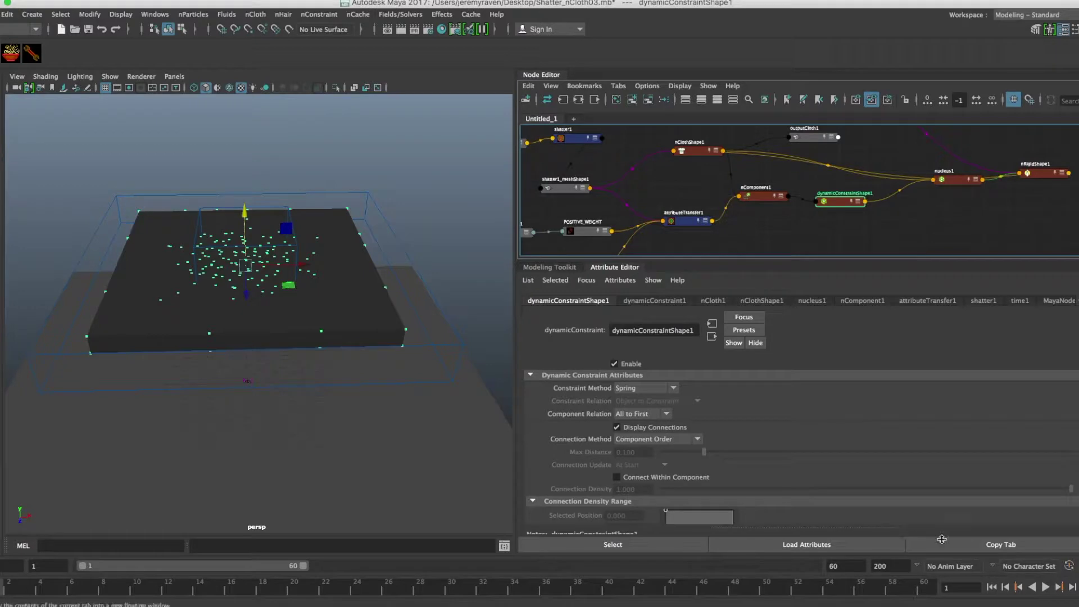
click(1045, 587)
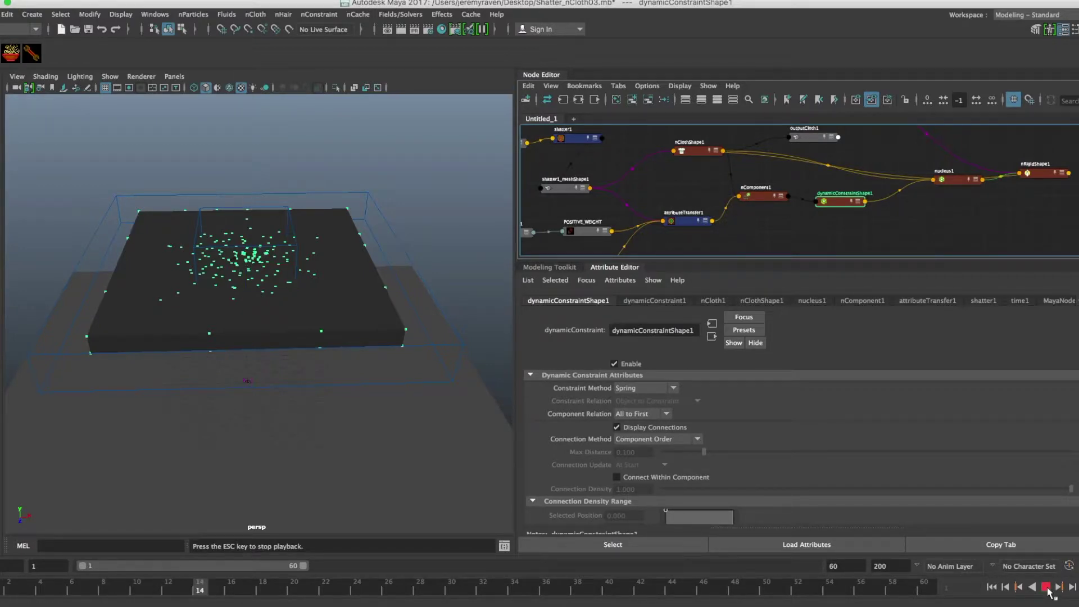
click(1047, 588)
alt+drag(359, 331, 313, 300)
alt+right_drag(313, 300, 361, 245)
alt+drag(360, 245, 303, 300)
Step: Hide dynamic constraints in the perspective viewport
click(110, 76)
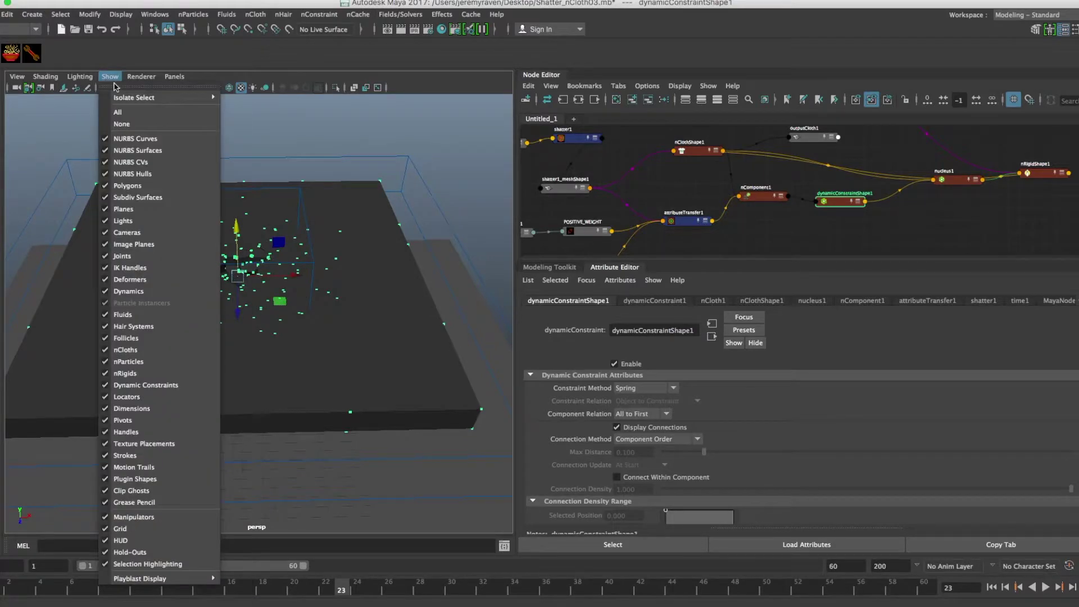
click(167, 385)
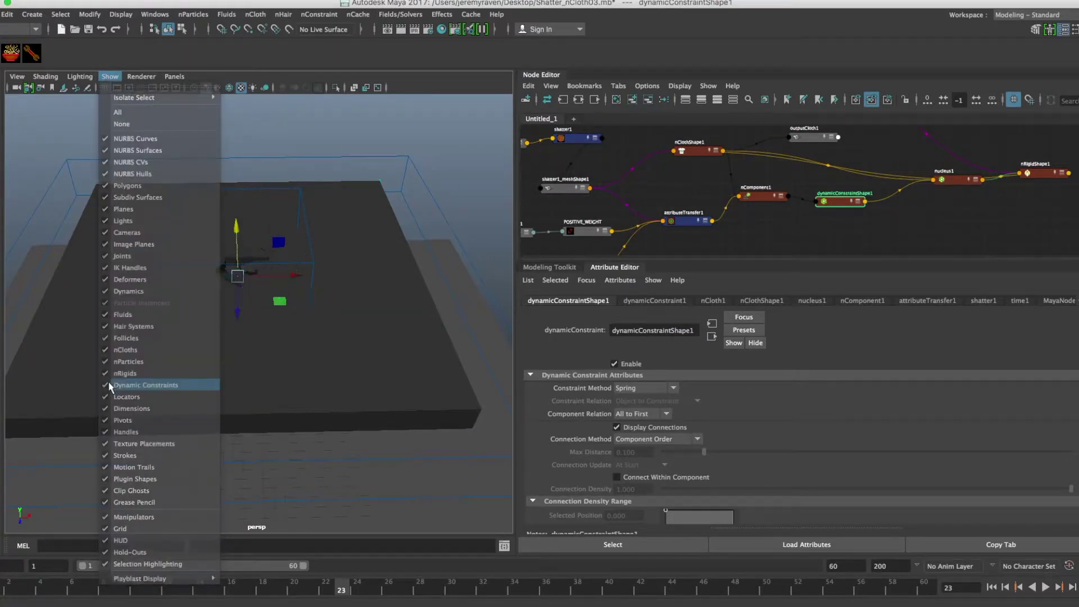
mouse_move(265, 305)
alt+mouse_down()
mouse_move(260, 293)
mouse_move(261, 320)
mouse_move(259, 301)
alt+mouse_up()
Step: Review dynamicConstraintShape1's strength settings and replay the simulation from the first frame to check the break
drag(833, 202, 835, 199)
scroll(715, 450, down, 5)
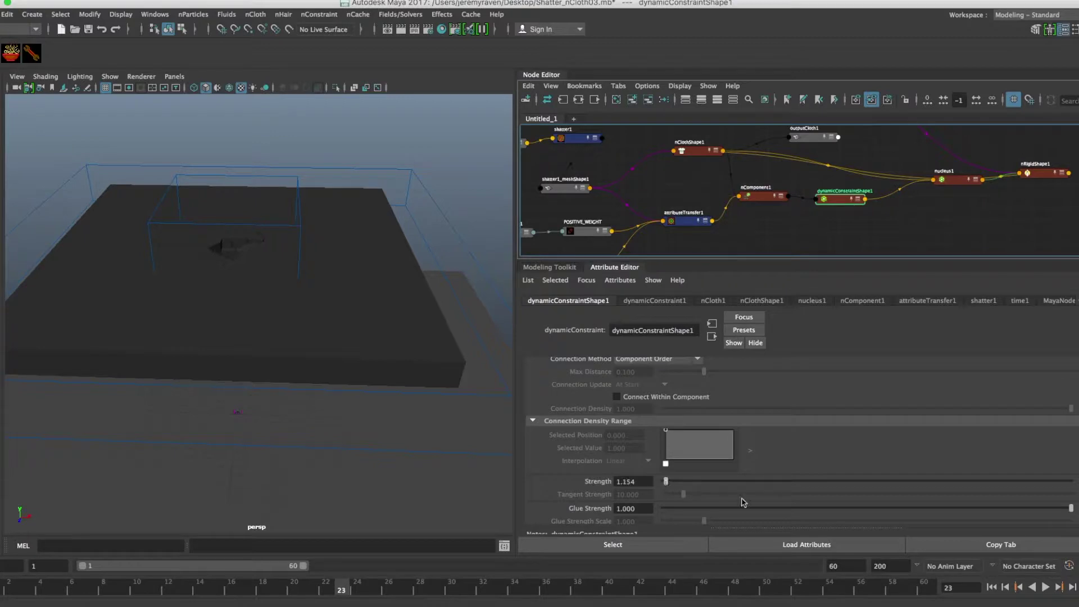
click(991, 587)
click(1045, 586)
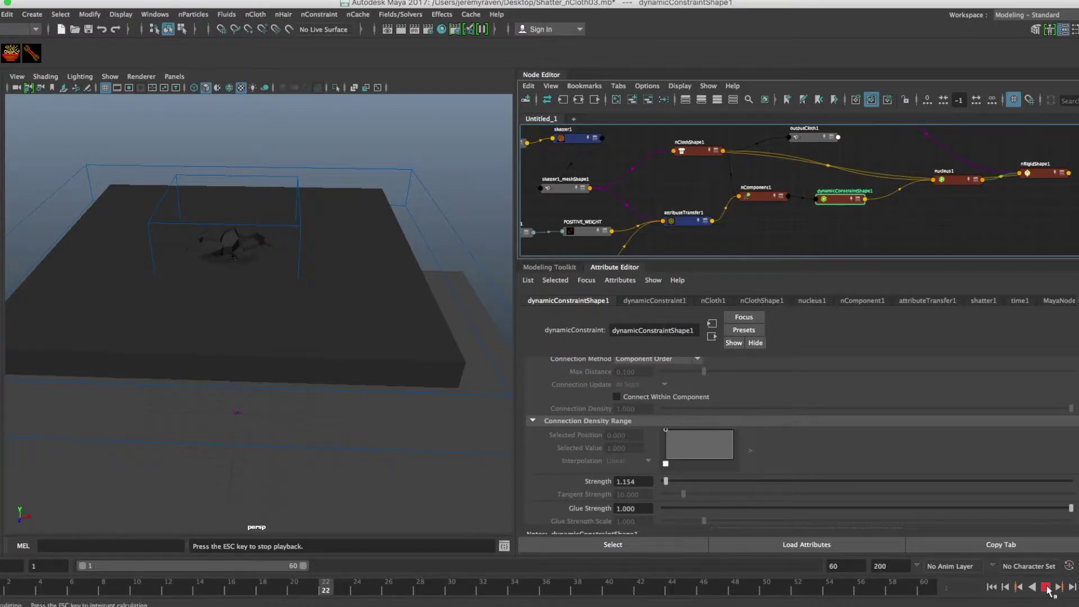
click(1046, 587)
mouse_move(328, 293)
alt+mouse_down()
mouse_move(321, 247)
mouse_move(332, 307)
alt+mouse_up()
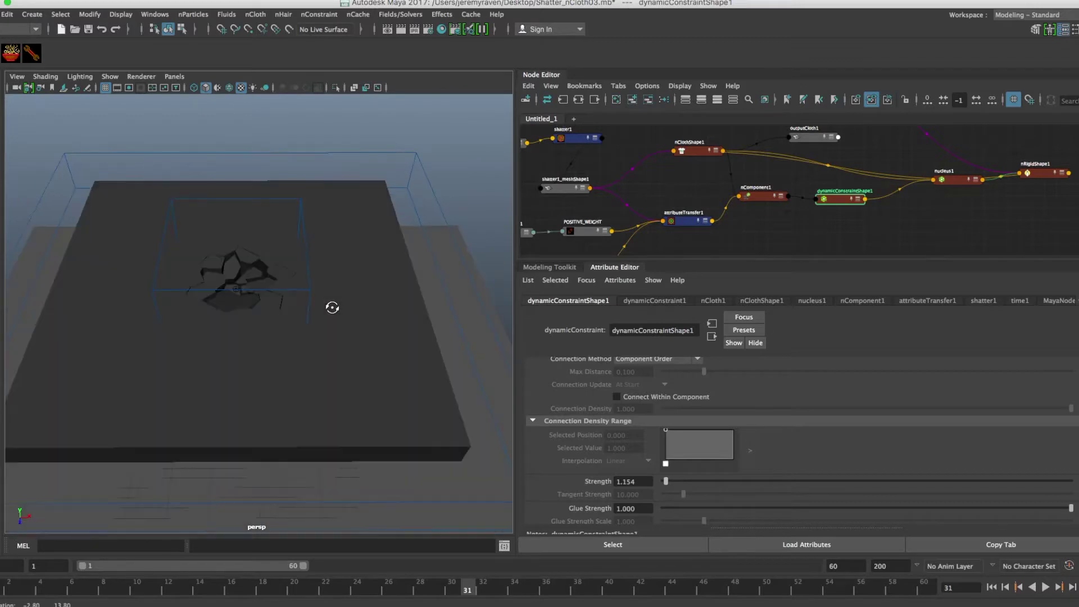
Step: Set the Gravity of nucleus1 to 98
click(967, 183)
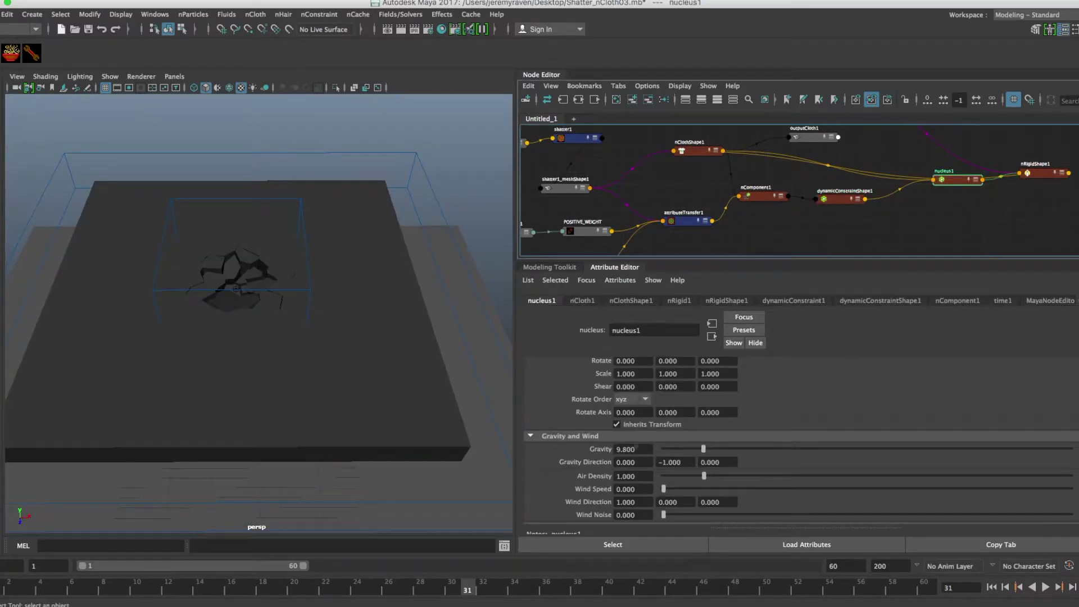
double_click(629, 450)
text(98)
key(Return)
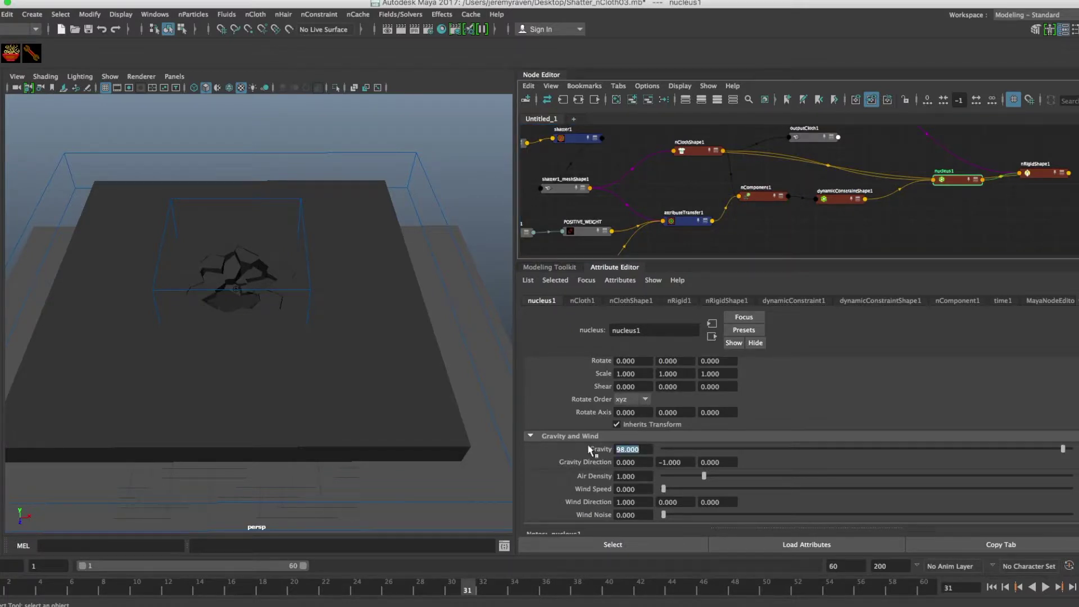
Step: Replay the simulation from the start with the stronger gravity and examine the pieces falling onto the ground
click(990, 587)
click(1045, 586)
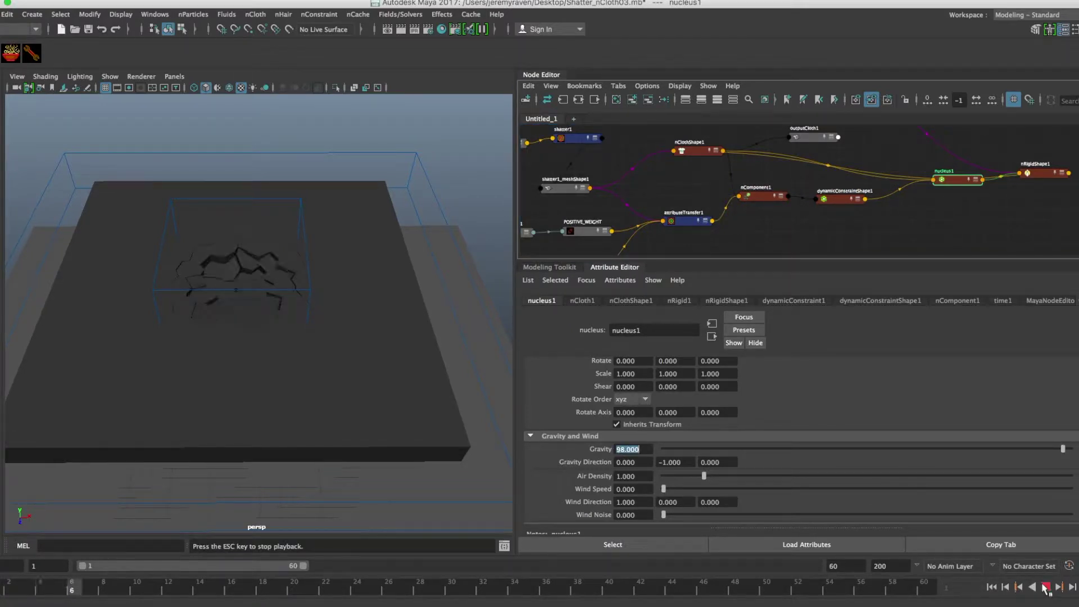
click(1045, 586)
alt+drag(467, 371, 385, 281)
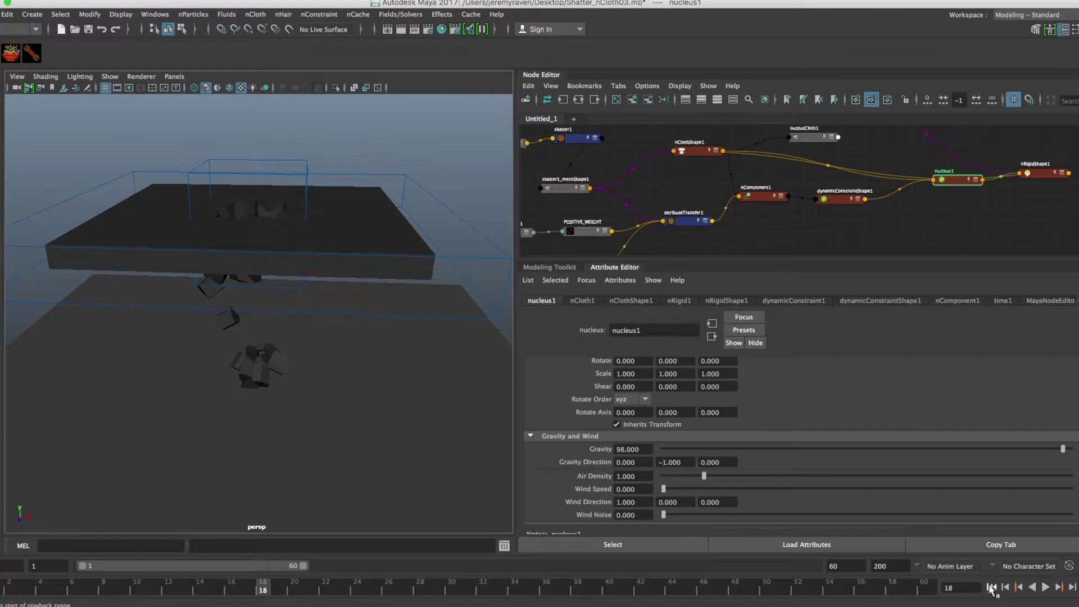
click(991, 587)
click(1045, 587)
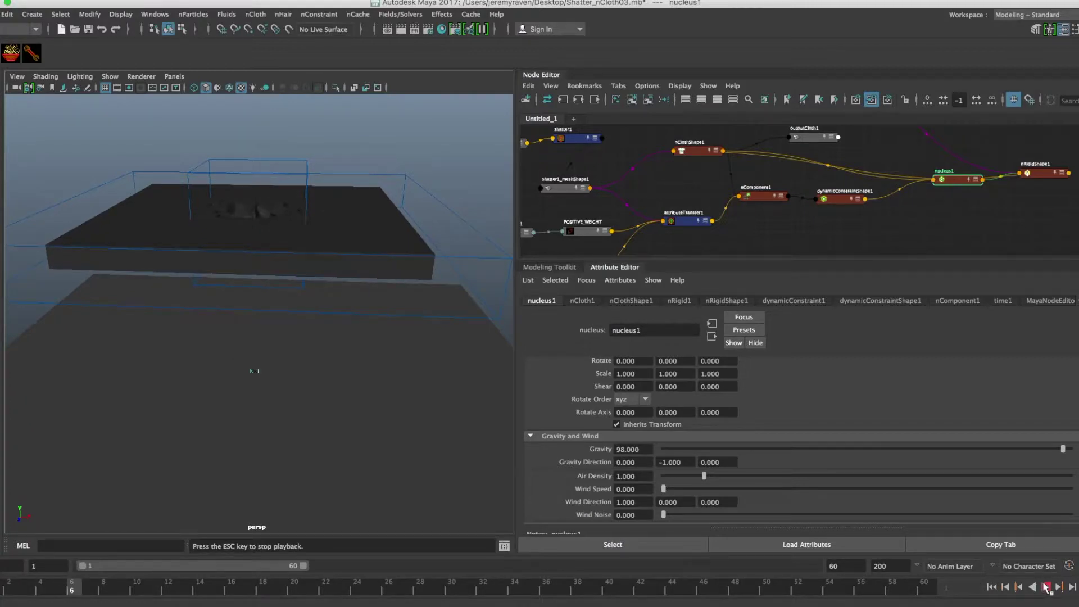
click(1045, 586)
click(1045, 587)
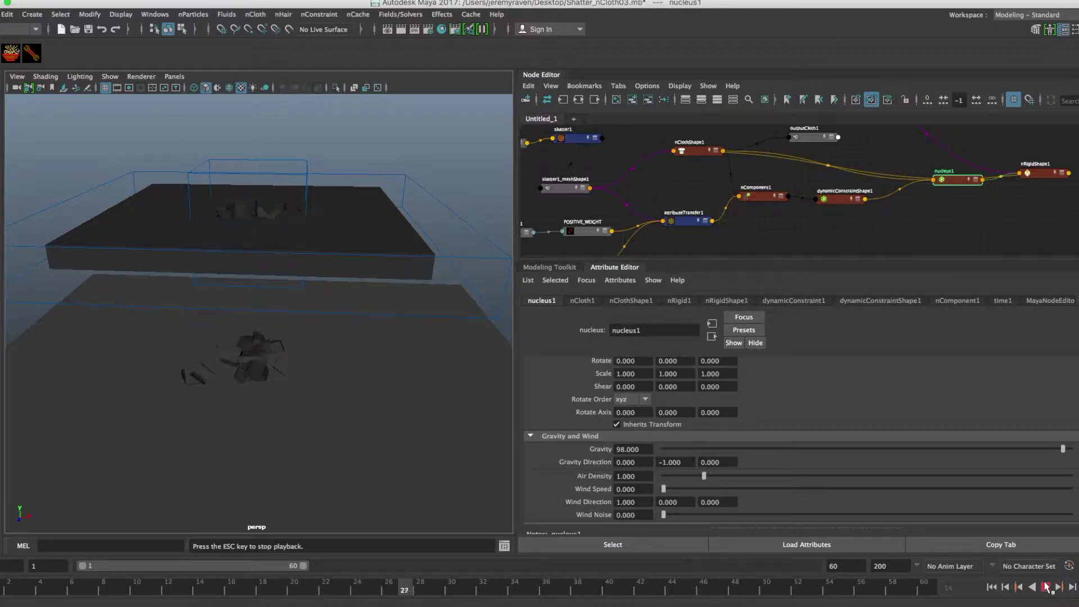
click(1045, 587)
click(991, 586)
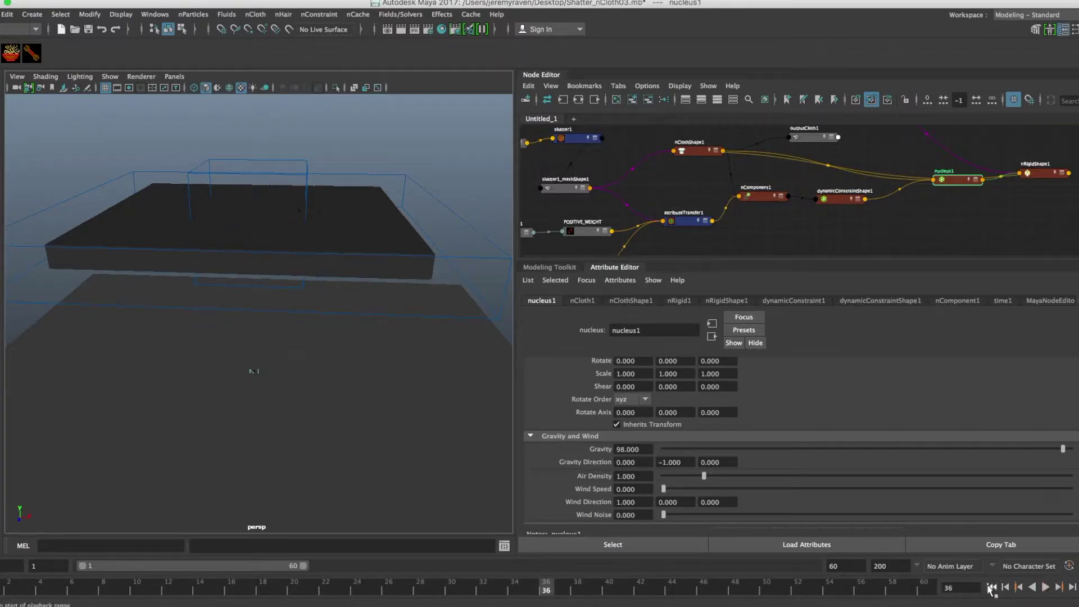
Step: Run the simulation to frame 10 and turn on wireframe on shaded to show the shard edges
alt+drag(456, 294, 357, 279)
click(1045, 586)
key(Escape)
mouse_move(368, 225)
alt+mouse_down()
mouse_move(361, 251)
mouse_move(365, 212)
alt+mouse_up()
click(232, 88)
alt+drag(272, 296, 293, 238)
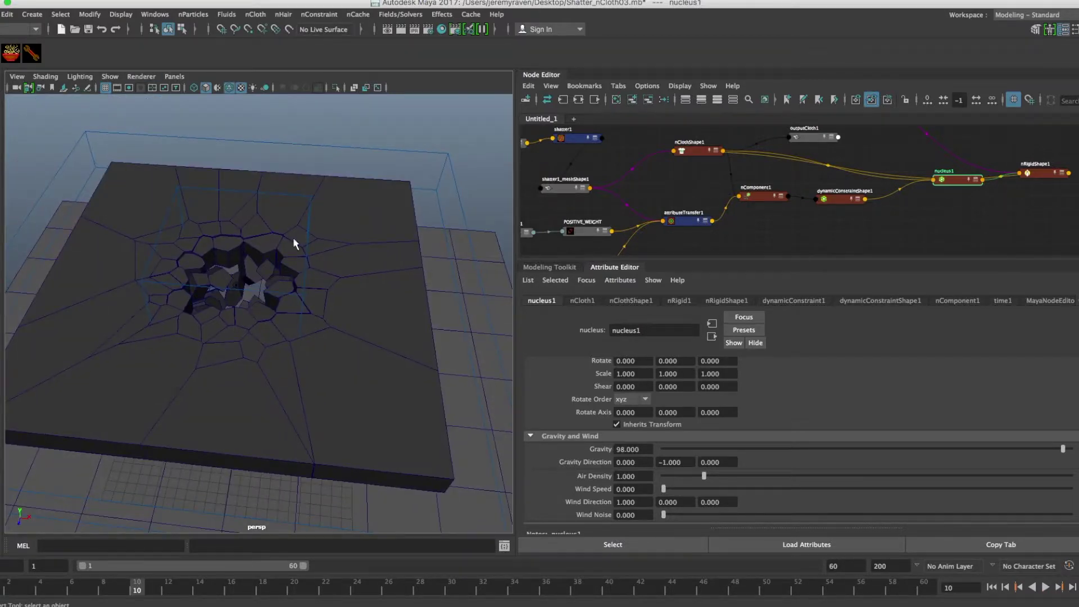
Step: Enlarge the NEGATIVE_WEIGHT bounding cube so it covers more of the shards around the slab's centre
click(300, 199)
click(299, 196)
key(r)
drag(236, 285, 276, 291)
key(q)
click(290, 297)
alt+drag(253, 330, 308, 229)
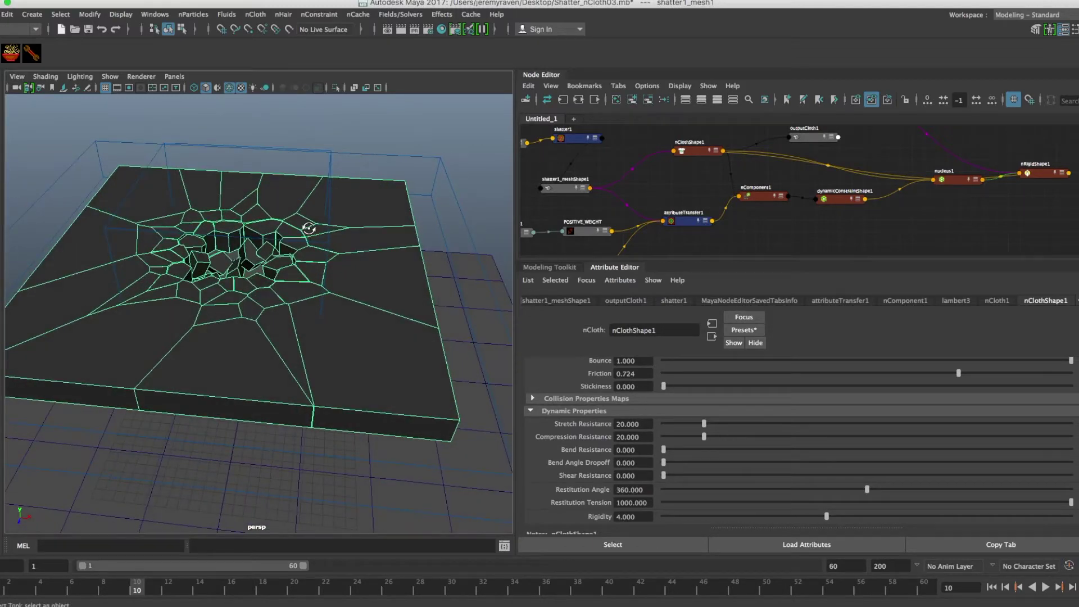
click(331, 140)
alt+drag(340, 265, 313, 284)
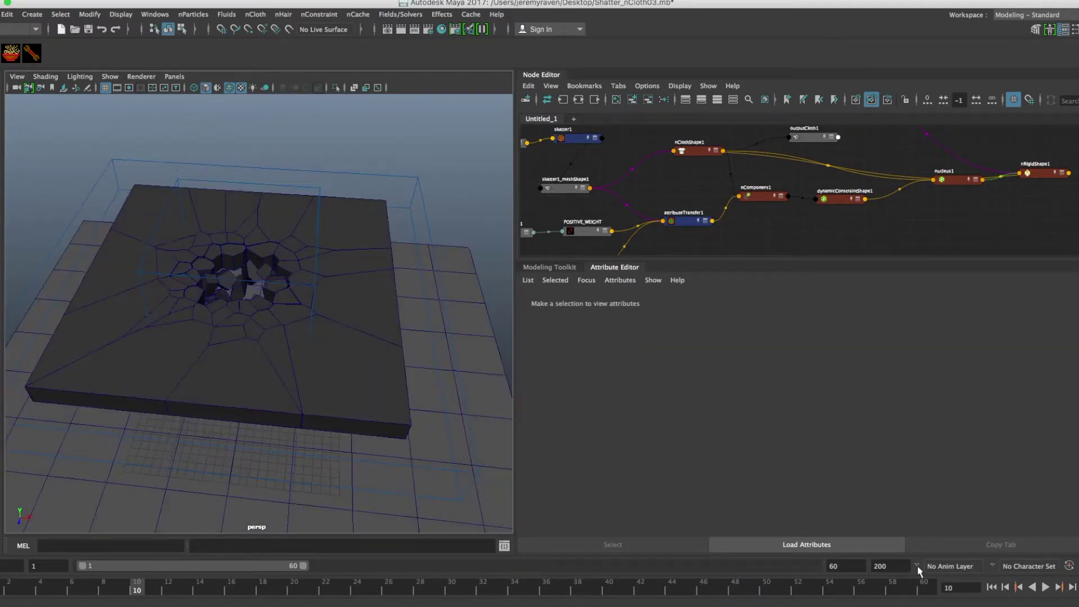
Step: Replay the simulation from the first frame to check the break with the enlarged negative weight region
click(992, 587)
click(1046, 587)
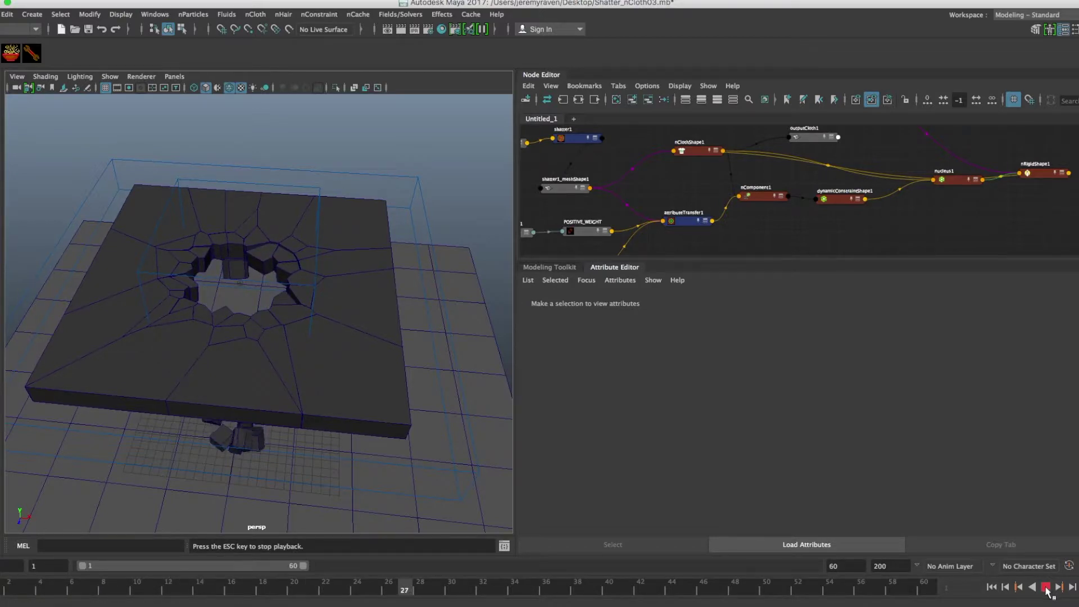
click(1046, 588)
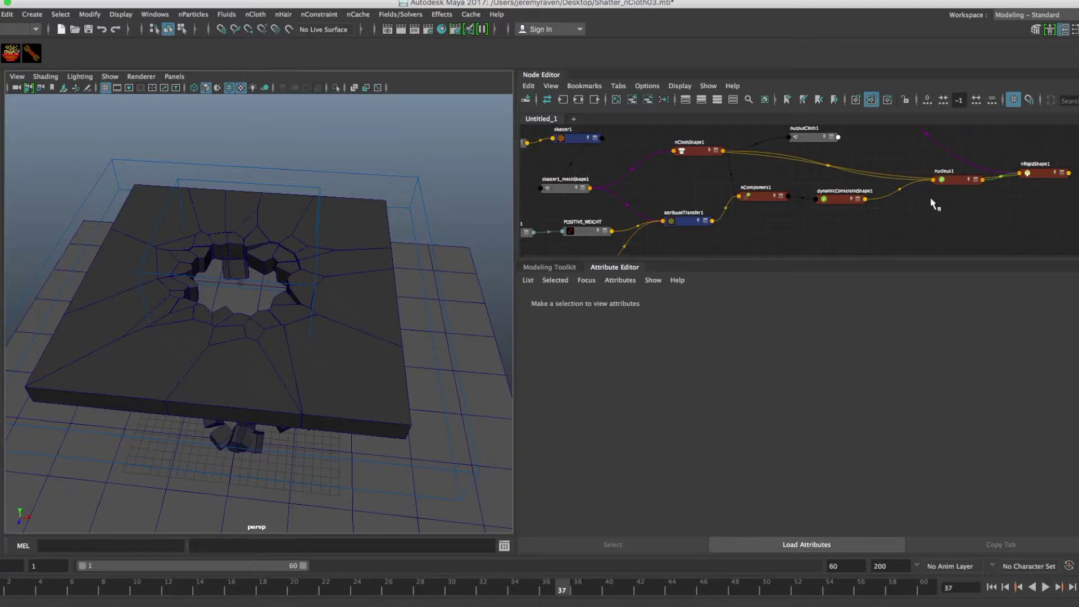
Step: Set the Strength of dynamicConstraintShape1 to 0.2 and play the simulation from the first frame to test the break
click(831, 203)
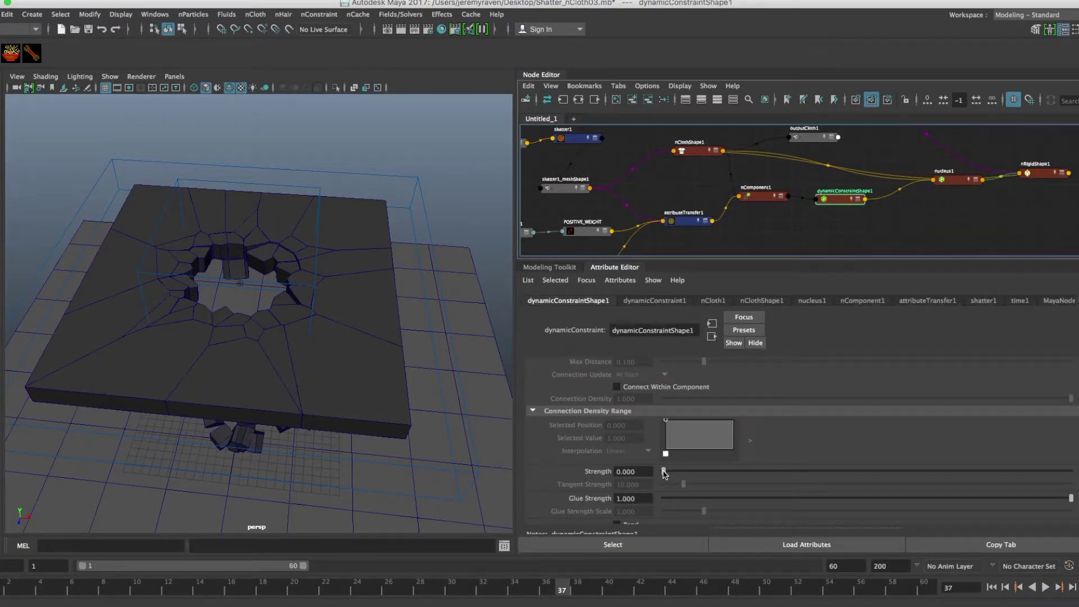
drag(665, 472, 664, 472)
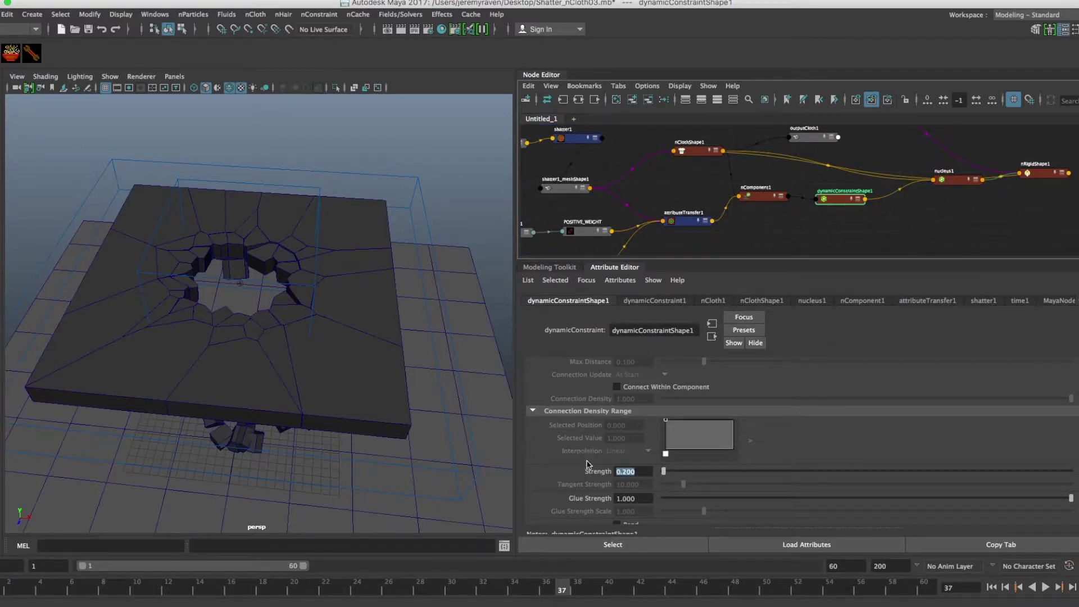
click(991, 587)
click(1045, 586)
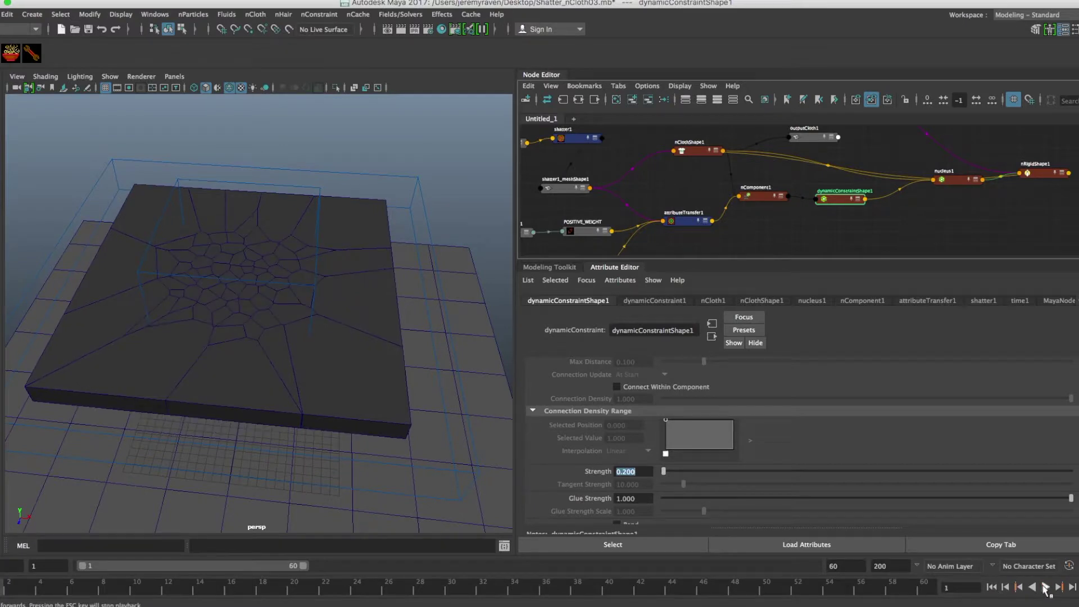
click(1044, 587)
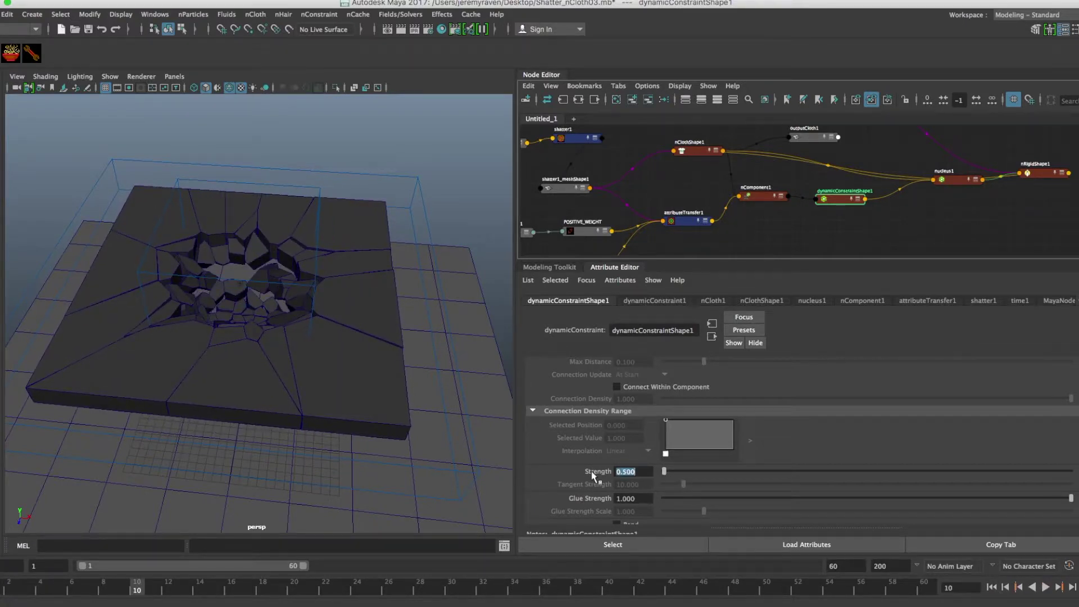
Step: Set the dynamic constraint's Strength to 0.5 and replay the simulation from the first frame to examine the falling pieces
click(996, 588)
click(1045, 587)
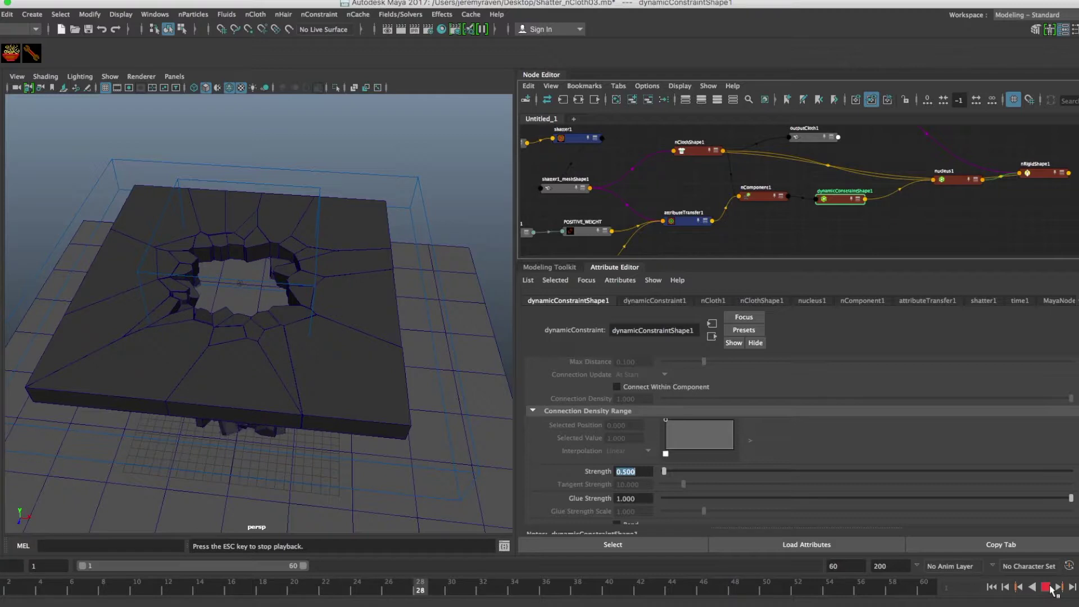
key(Escape)
mouse_move(304, 344)
alt+mouse_down()
mouse_move(306, 313)
mouse_move(301, 324)
alt+mouse_up()
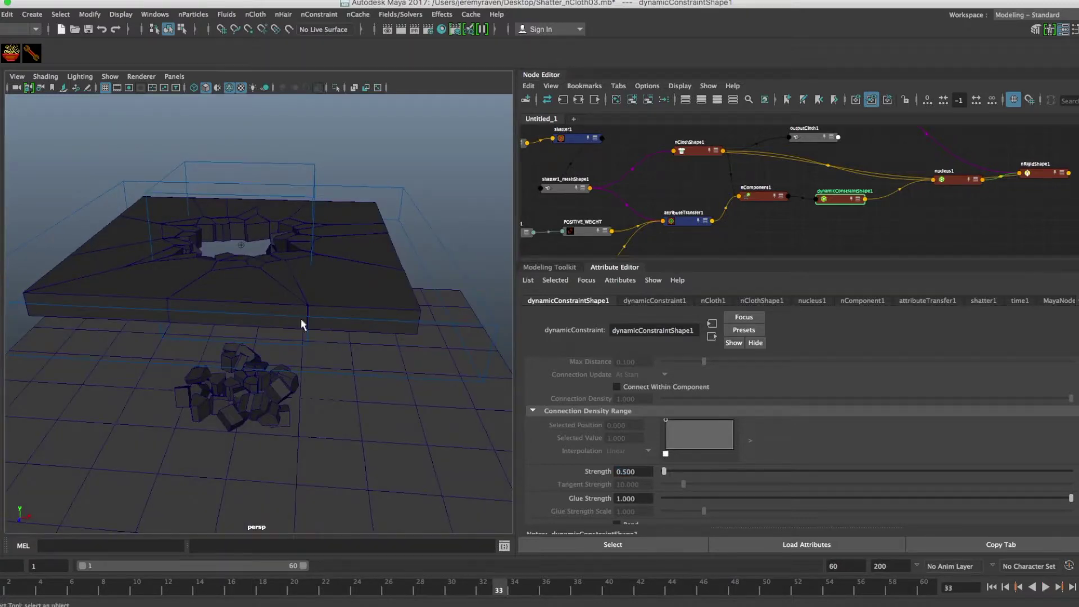
click(1045, 587)
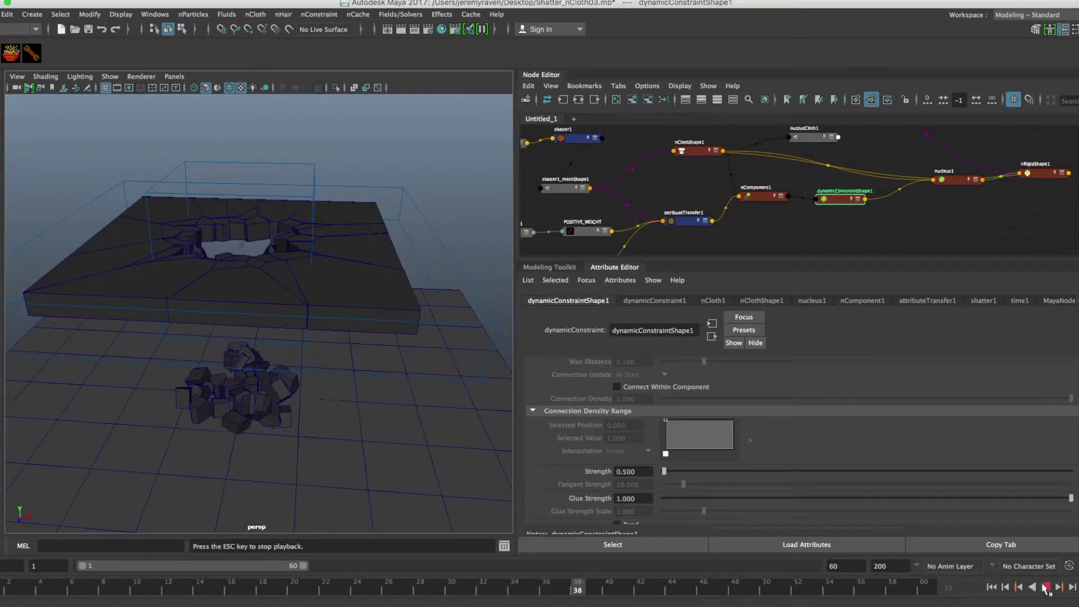
click(1046, 587)
click(992, 587)
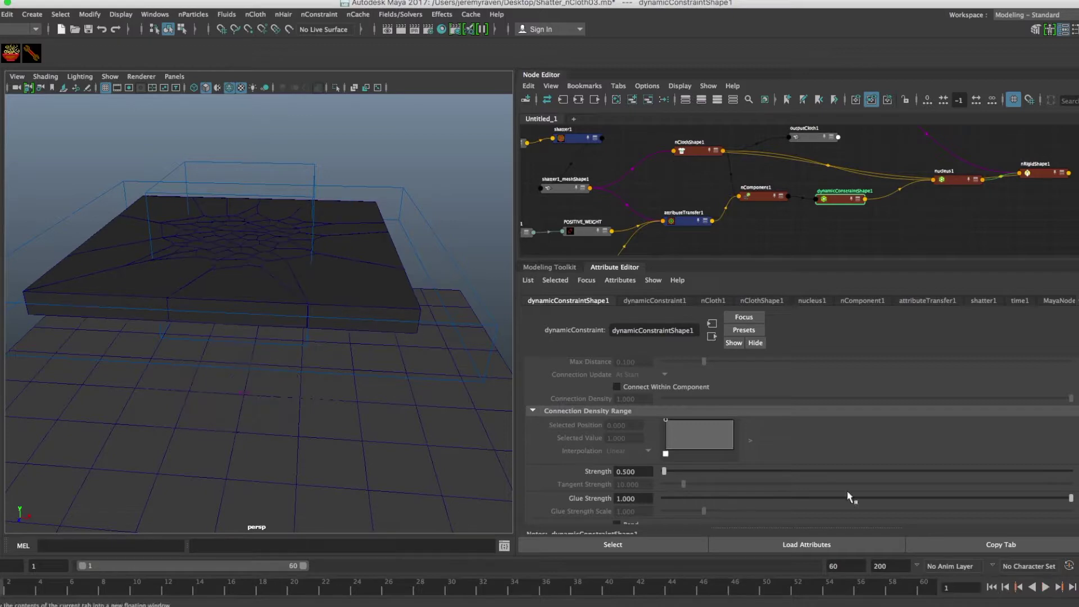
Step: Examine the dynamic constraint's force, drag, dropoff and connection attributes, plus the nComponent1 settings
alt+drag(390, 268, 393, 300)
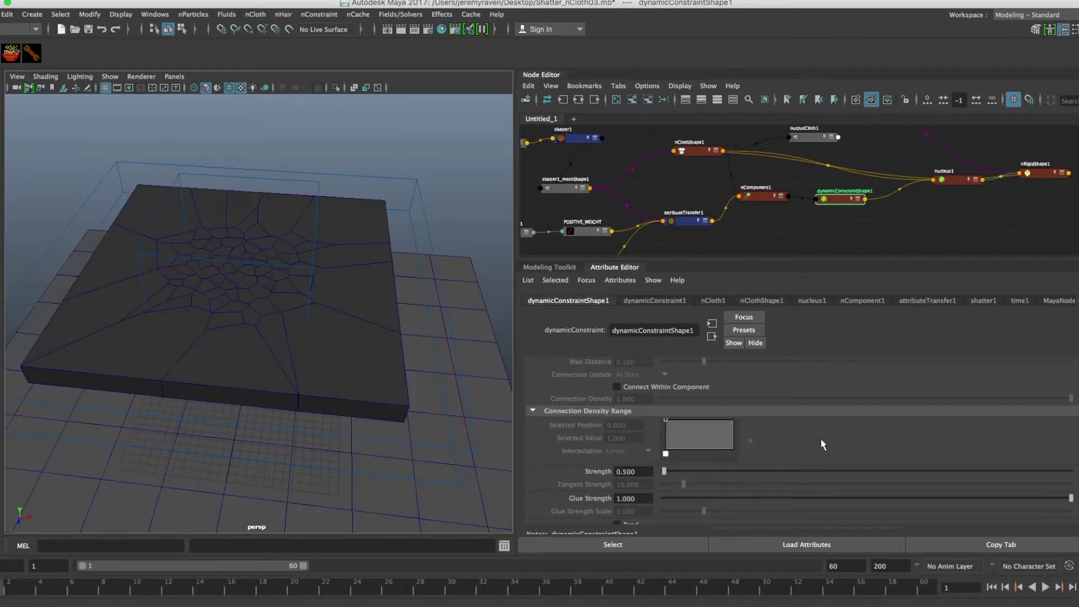
scroll(819, 483, down, 4)
scroll(819, 487, down, 5)
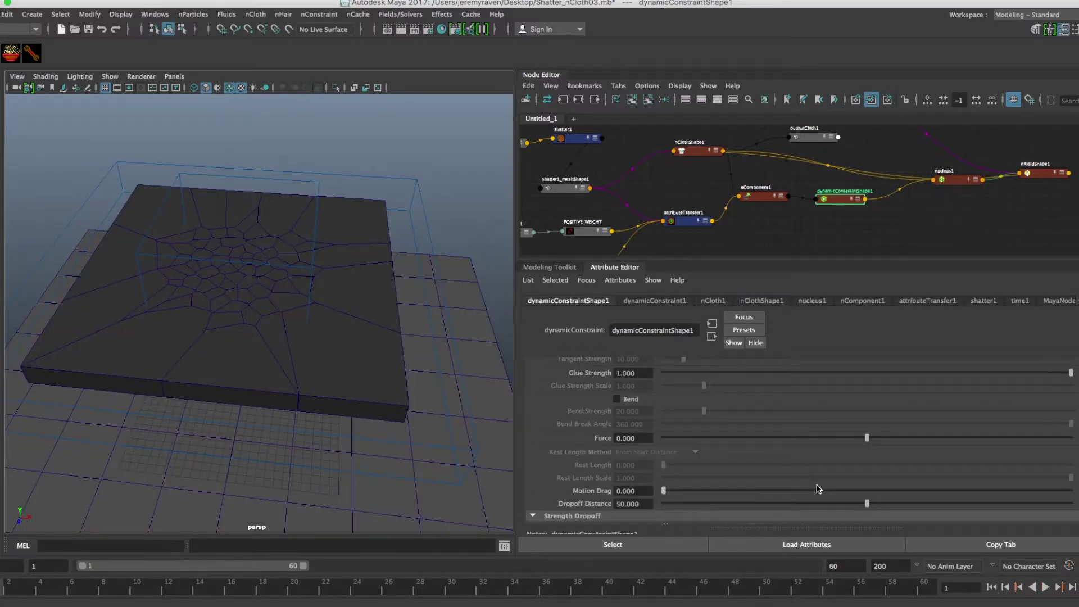
scroll(818, 488, down, 3)
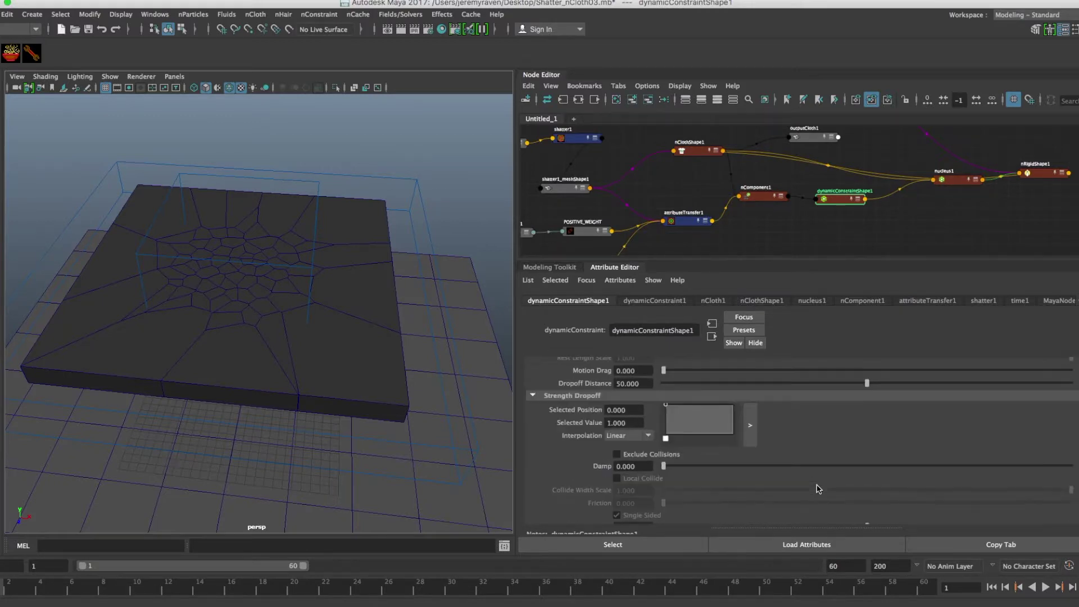
scroll(818, 487, down, 3)
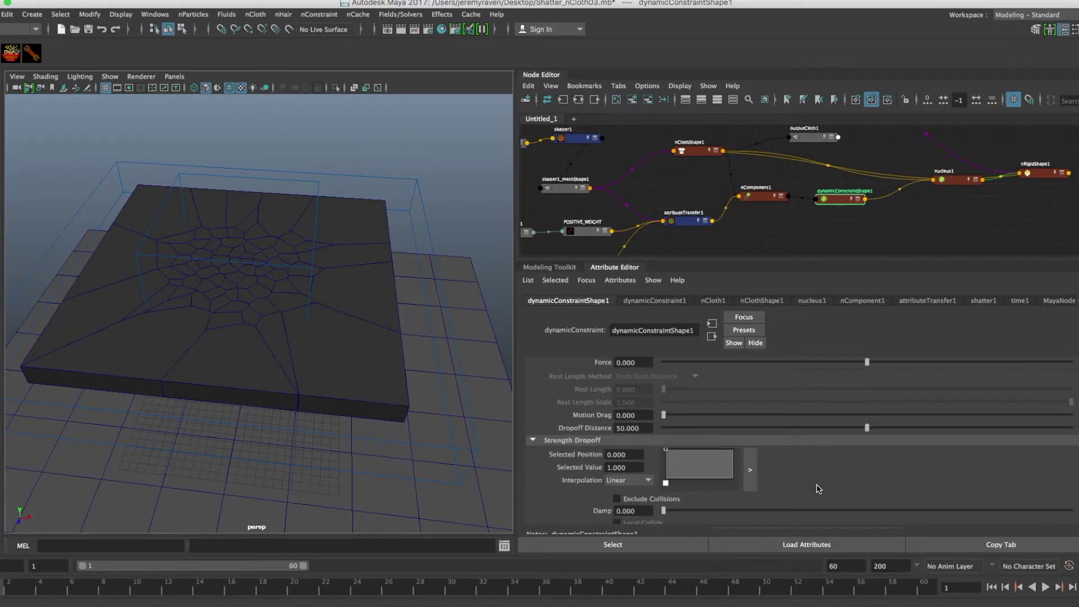
scroll(819, 487, up, 10)
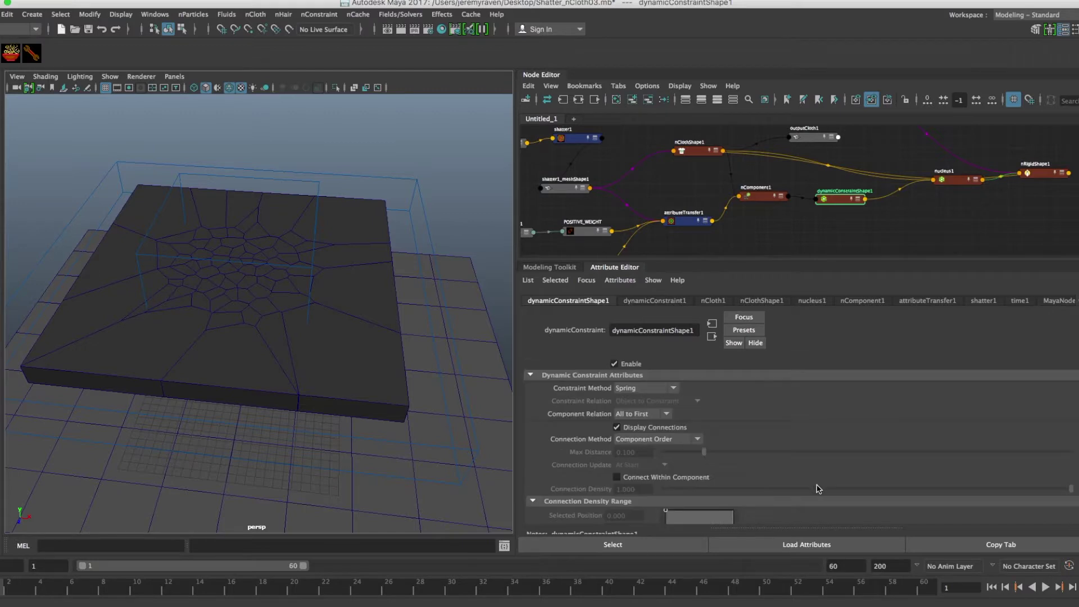
click(760, 193)
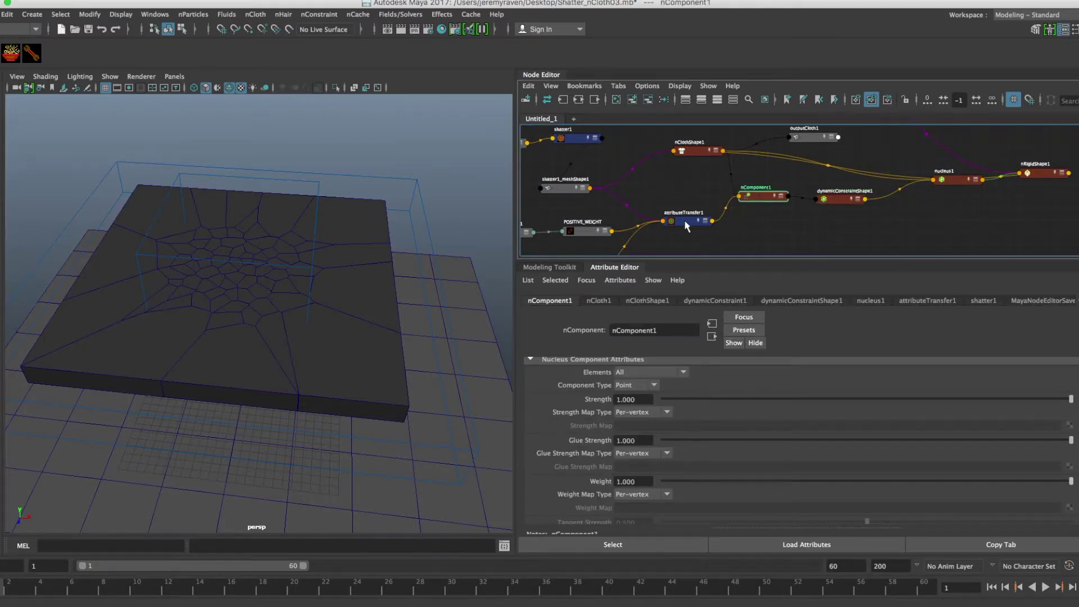
Step: Tidy the node graph by moving the attribute transfer, nCloth, output, constraint and nucleus nodes closer together
drag(685, 224, 680, 223)
drag(695, 154, 670, 174)
scroll(726, 185, down, 1)
alt+middle_drag(724, 191, 699, 215)
drag(765, 162, 717, 164)
alt+middle_drag(830, 174, 814, 171)
drag(891, 200, 724, 200)
drag(963, 197, 820, 193)
Step: Move the nRigidShape1, polyPlane1 and pPlaneShape1 nodes in beside the rest of the graph and save the scene
alt+middle_drag(804, 206, 868, 224)
drag(872, 183, 695, 170)
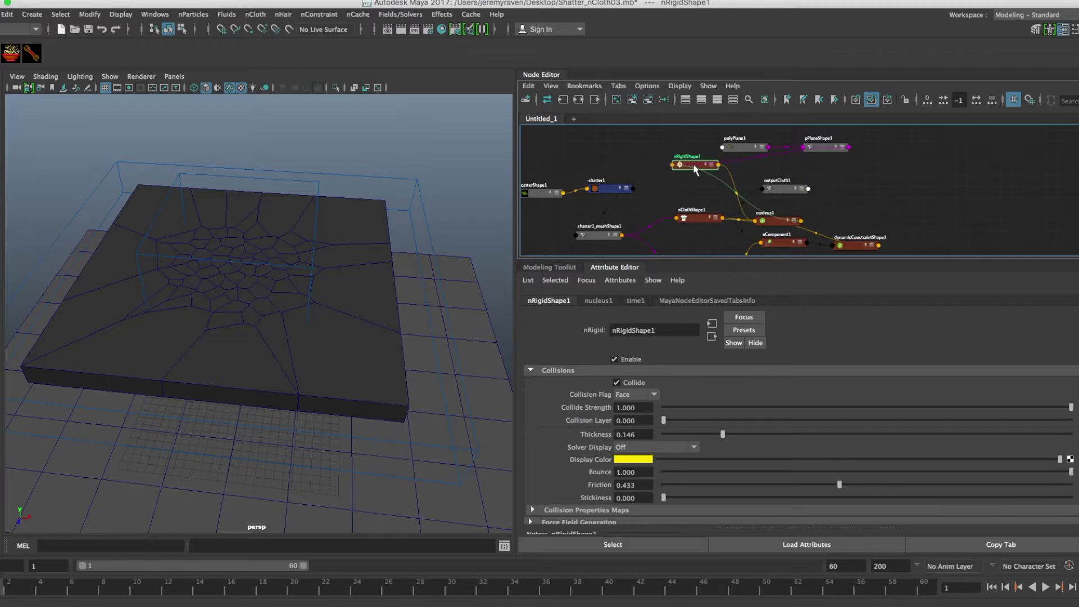
drag(748, 148, 649, 140)
drag(820, 148, 699, 145)
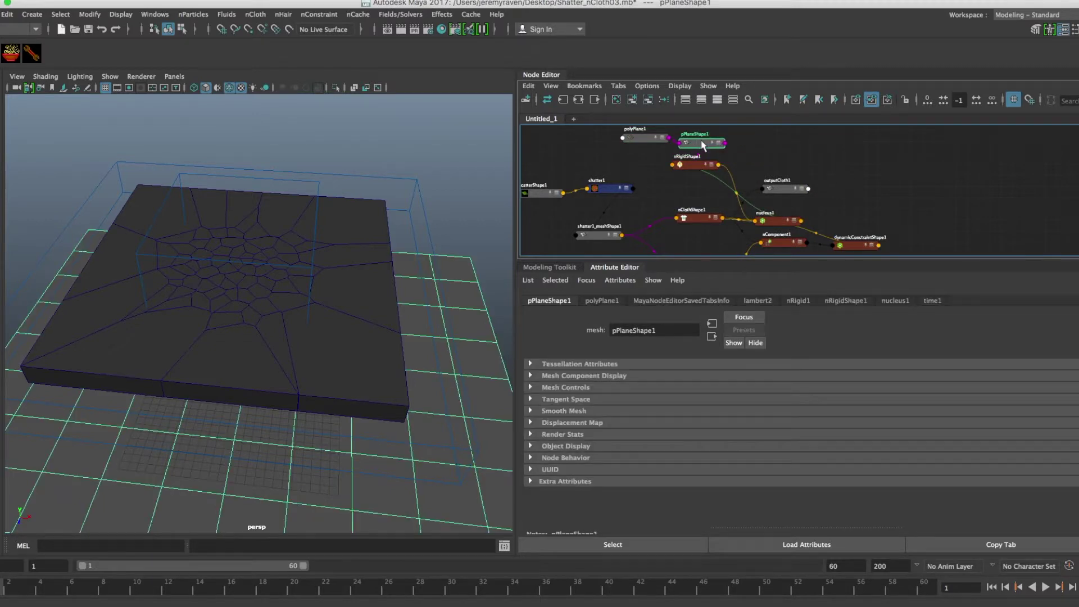
alt+middle_drag(717, 164, 760, 167)
key(super+s)
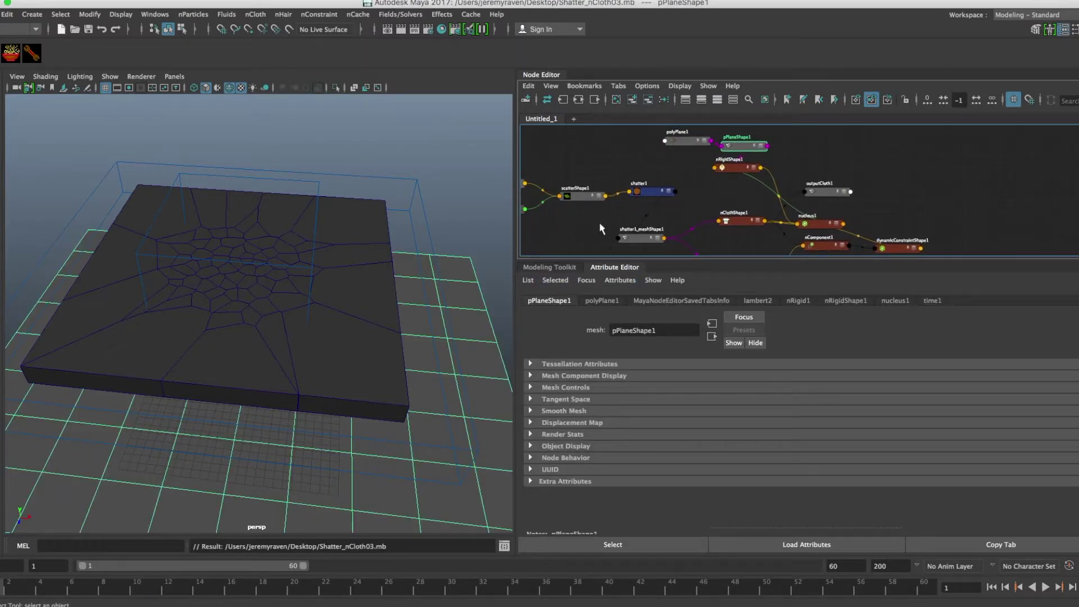
Step: Show the points of scatterShape1 and lower its Min Point To Point Distance to 0.722 to create more shards
alt+middle_drag(580, 198, 651, 197)
click(651, 197)
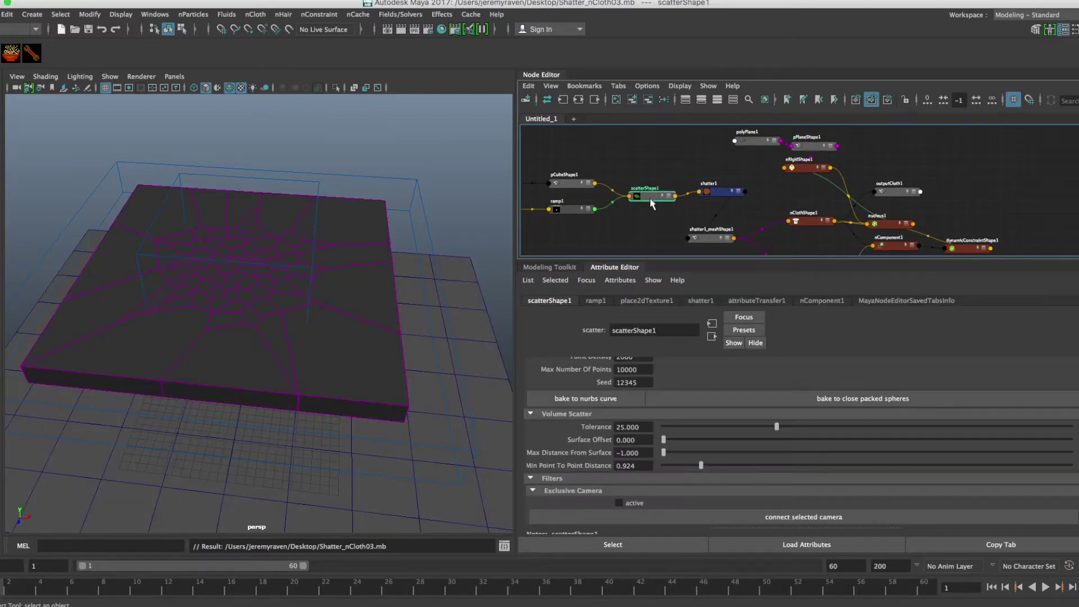
key(h)
alt+drag(339, 283, 329, 284)
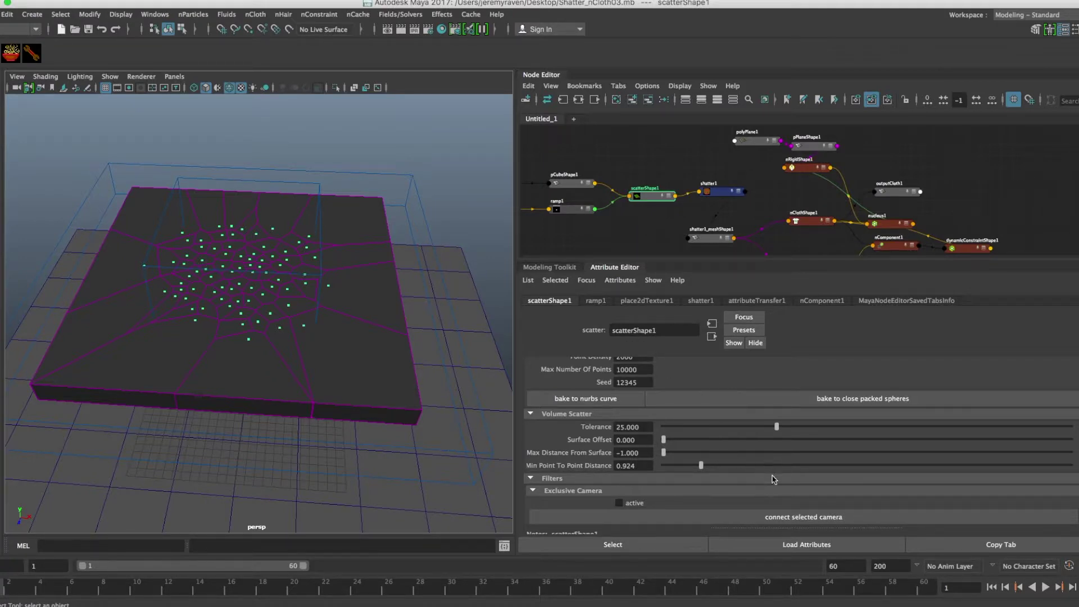
drag(693, 465, 692, 466)
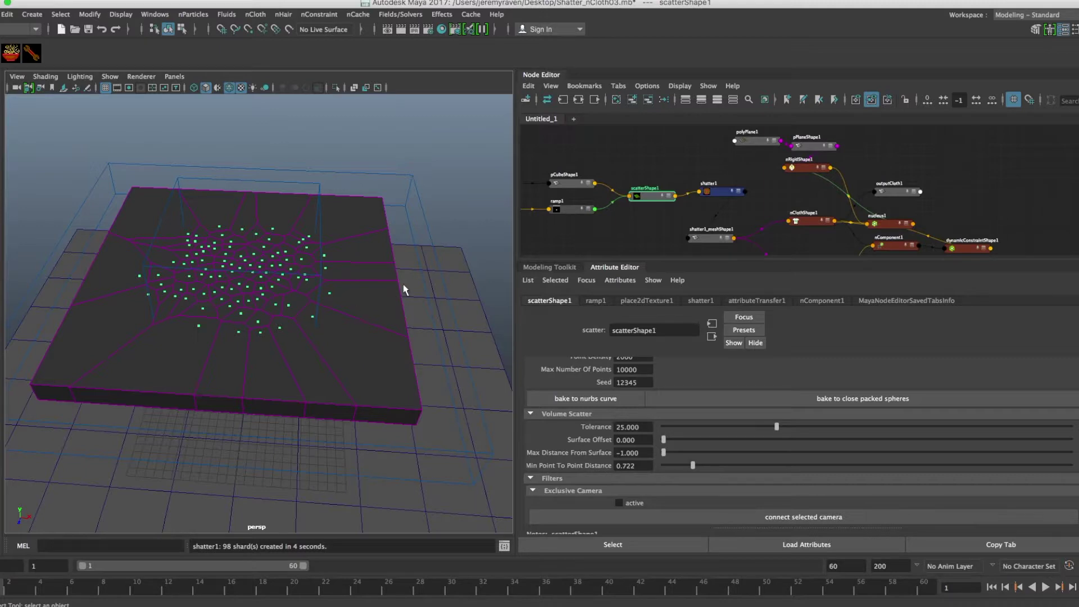
alt+drag(403, 289, 321, 326)
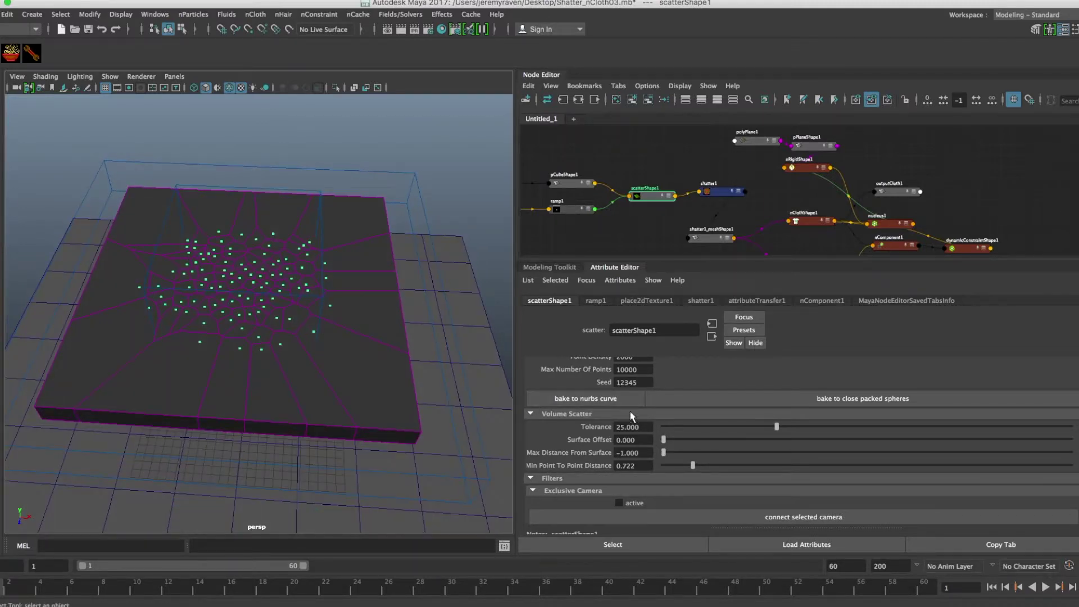
Step: Lower the scatter's Min Point To Point Distance to 0.390 for a denser shatter and save the scene
drag(679, 466, 678, 466)
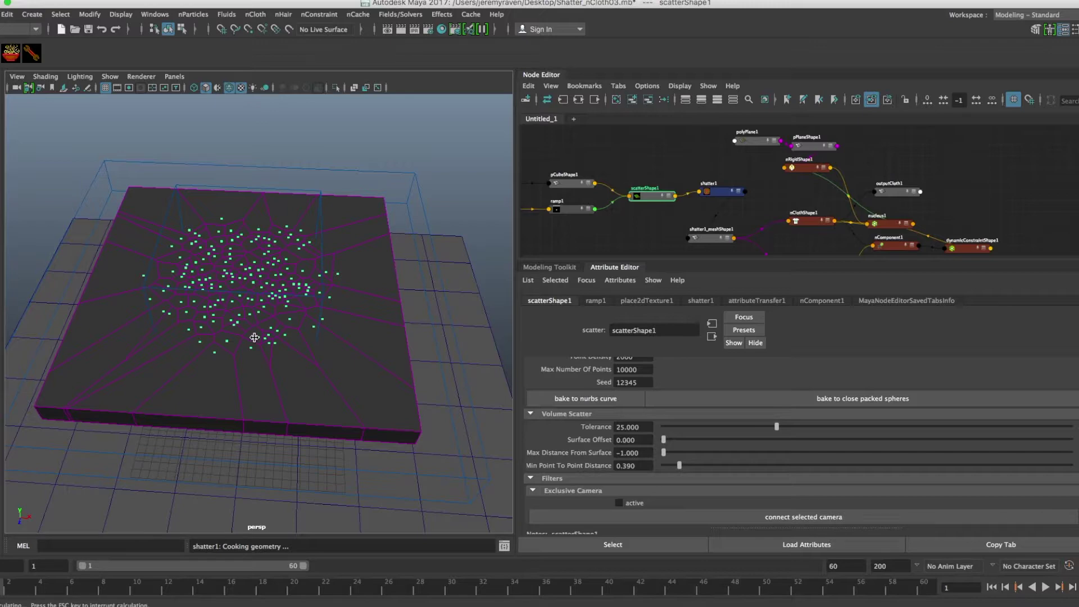
alt+drag(254, 335, 284, 322)
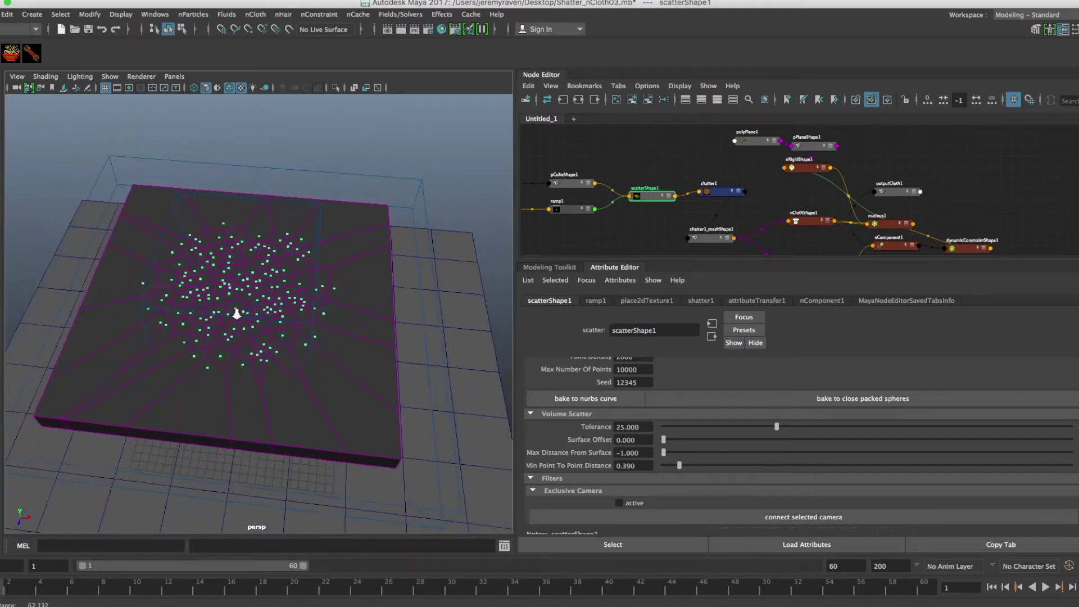
key(h)
alt+drag(335, 278, 330, 275)
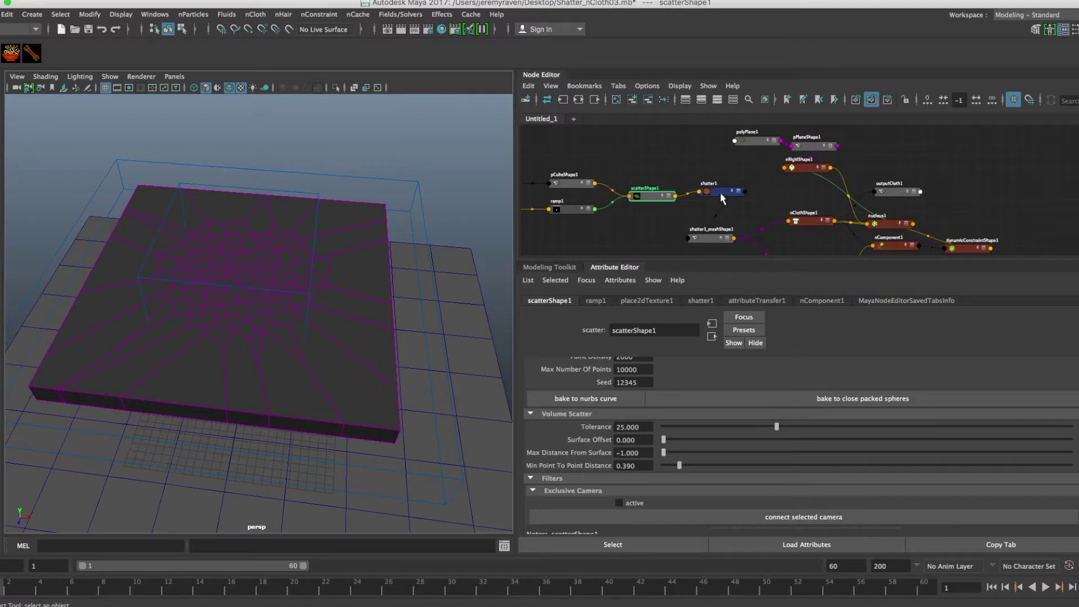
click(721, 194)
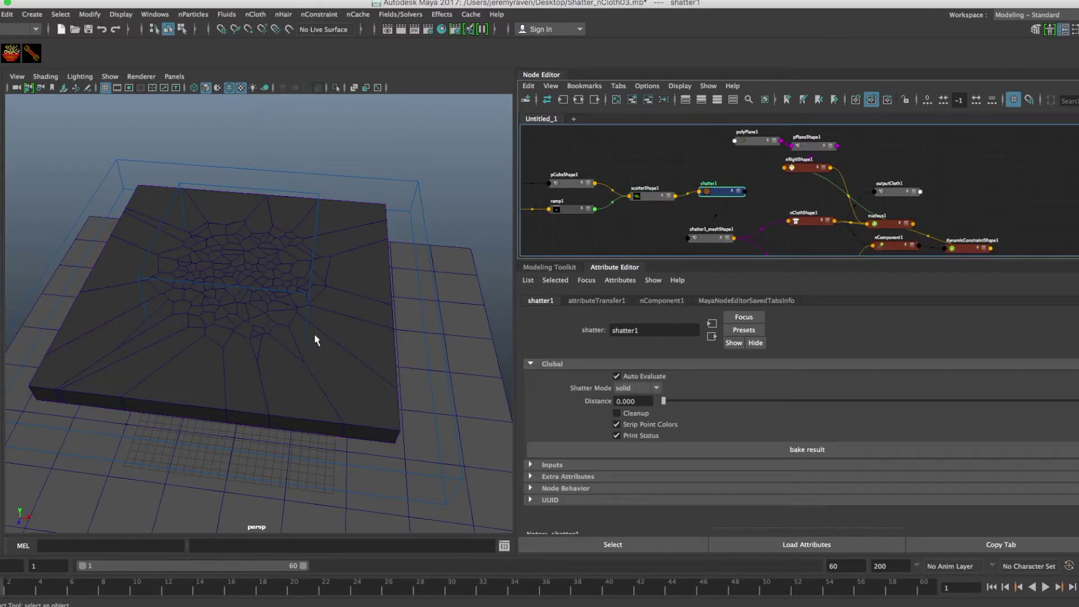
key(super+s)
Step: Turn off wireframe on shaded and hide the weight bounding objects around the slab
click(230, 89)
alt+drag(285, 225, 299, 201)
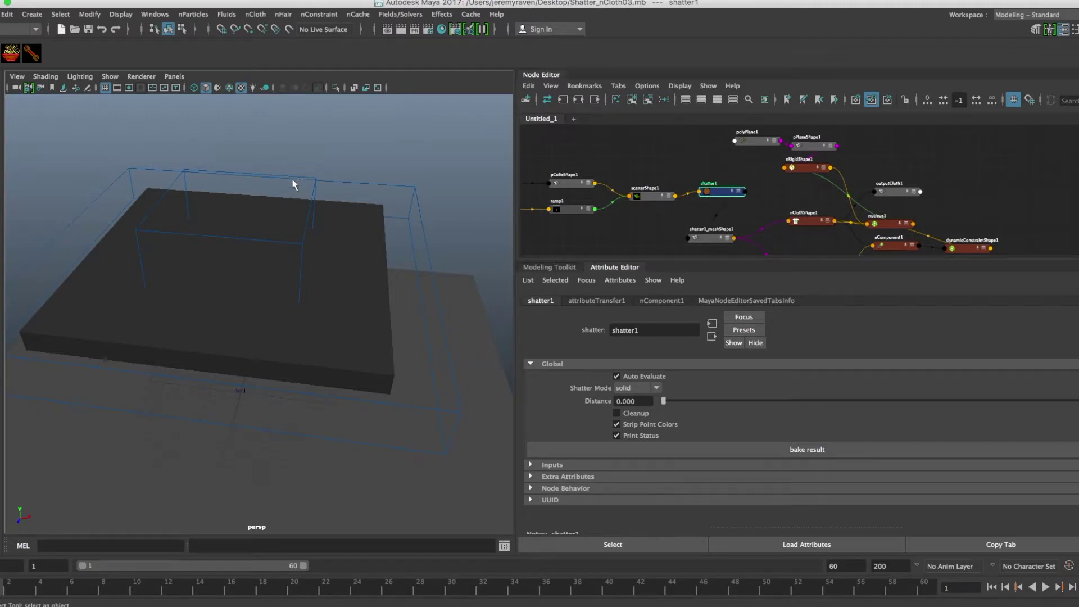
click(296, 182)
key(ctrl+h)
alt+drag(298, 200, 285, 227)
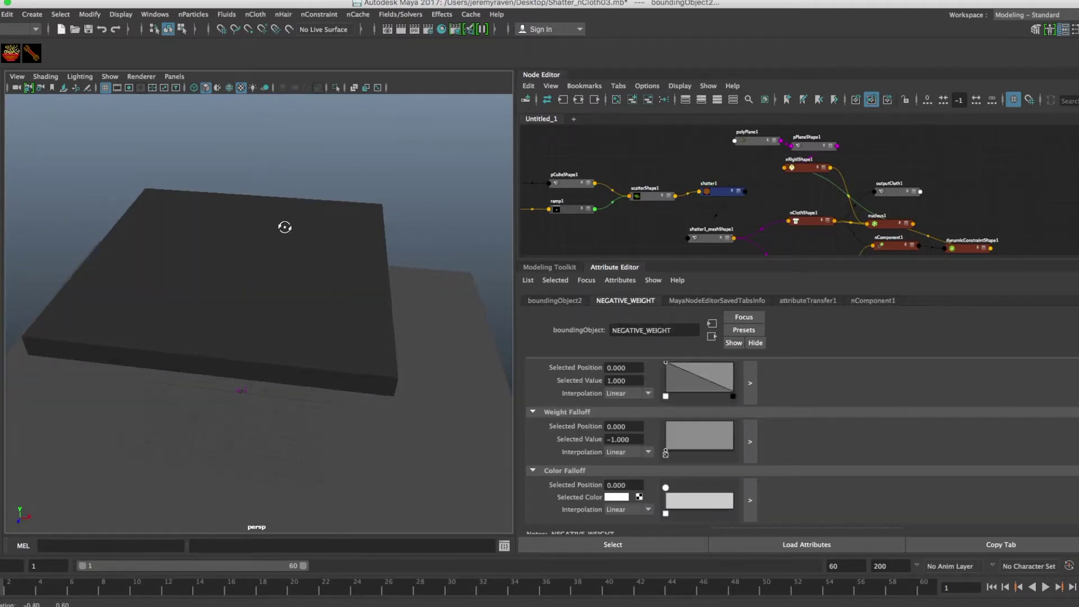
Step: Play the simulation of the denser shatter to frame 34 and examine the hole and falling debris
click(1045, 587)
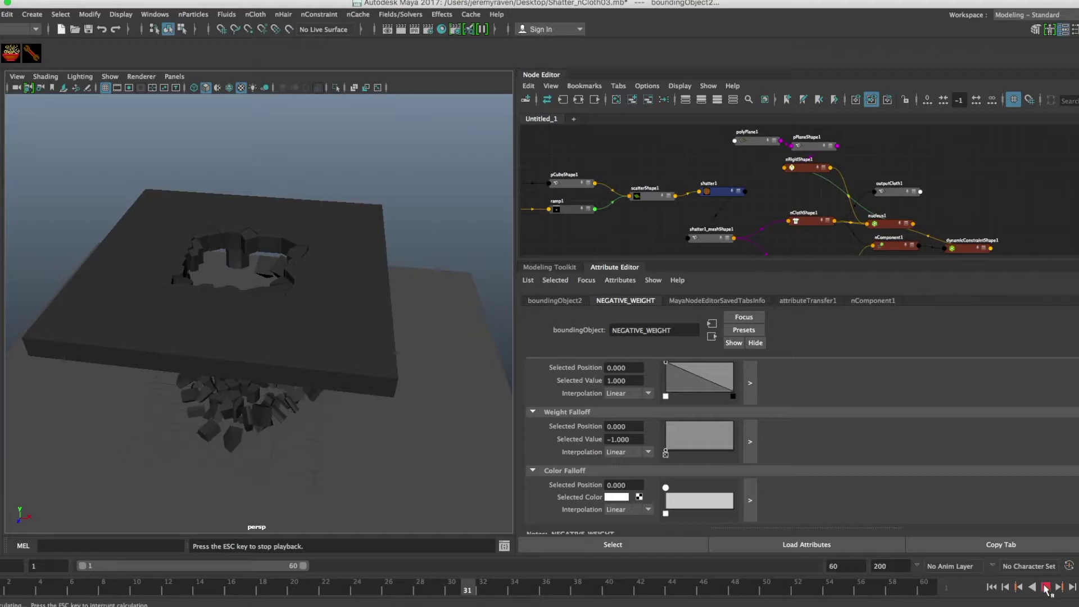
click(1046, 587)
alt+middle_drag(277, 326, 297, 303)
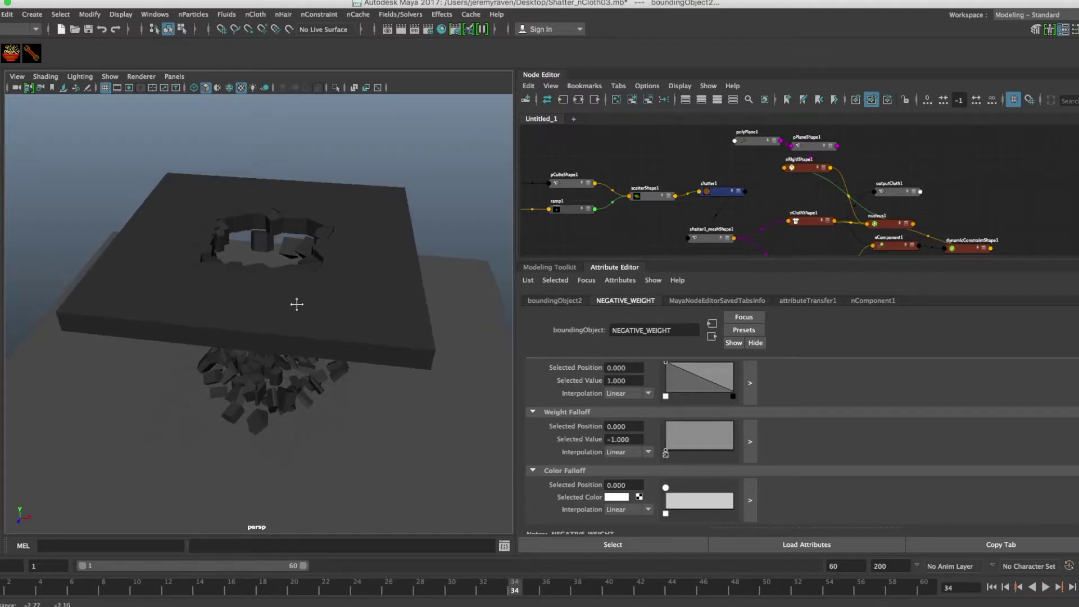
Step: Switch the viewport renderer to Viewport 2.0 and enable Screen-space Ambient Occlusion in its settings
click(141, 76)
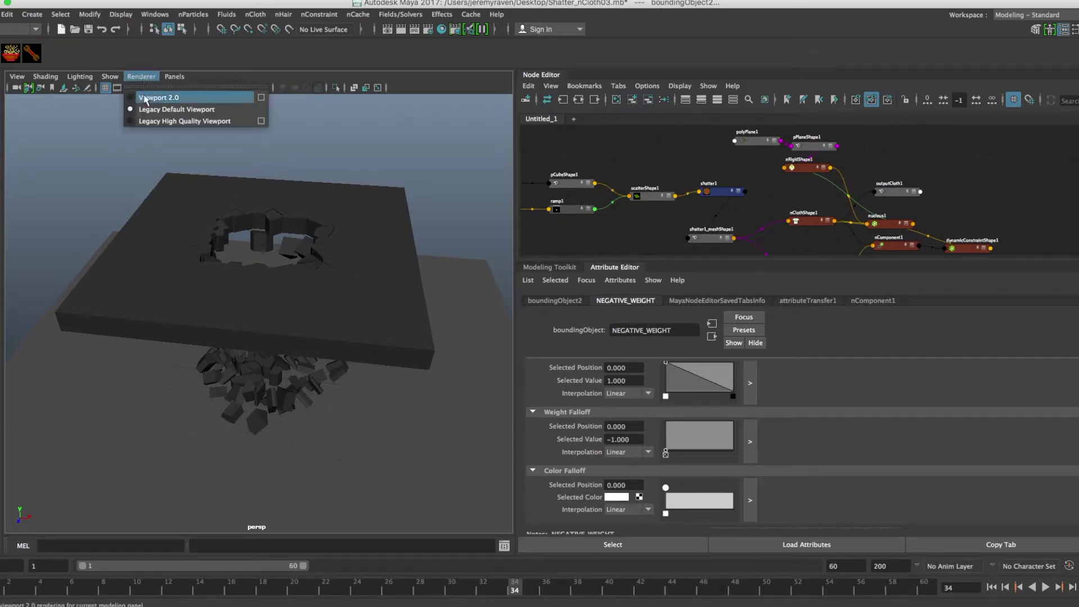
click(131, 98)
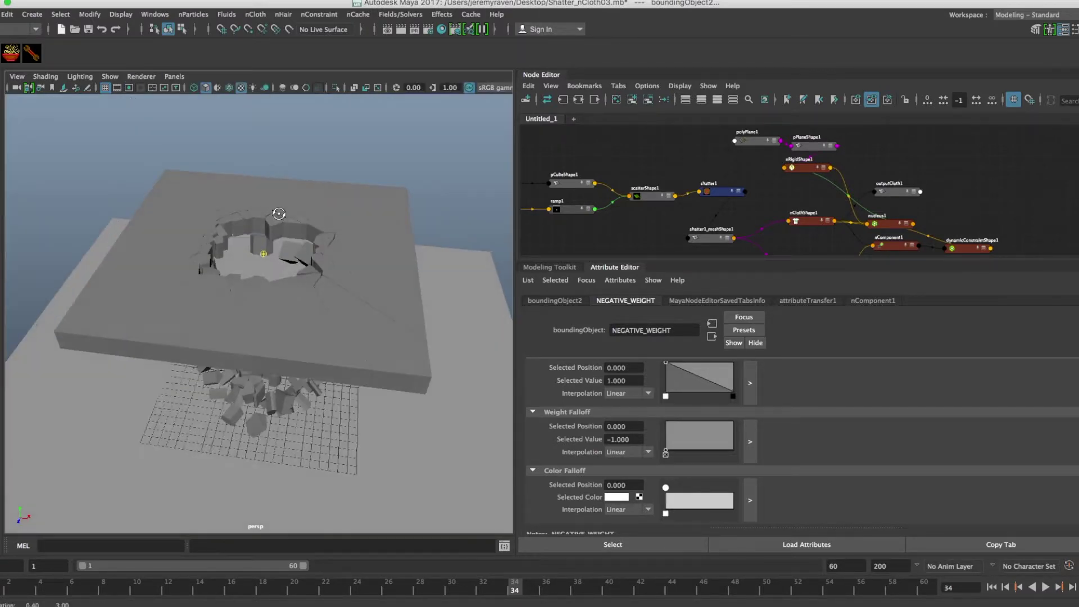
click(171, 77)
mouse_move(141, 76)
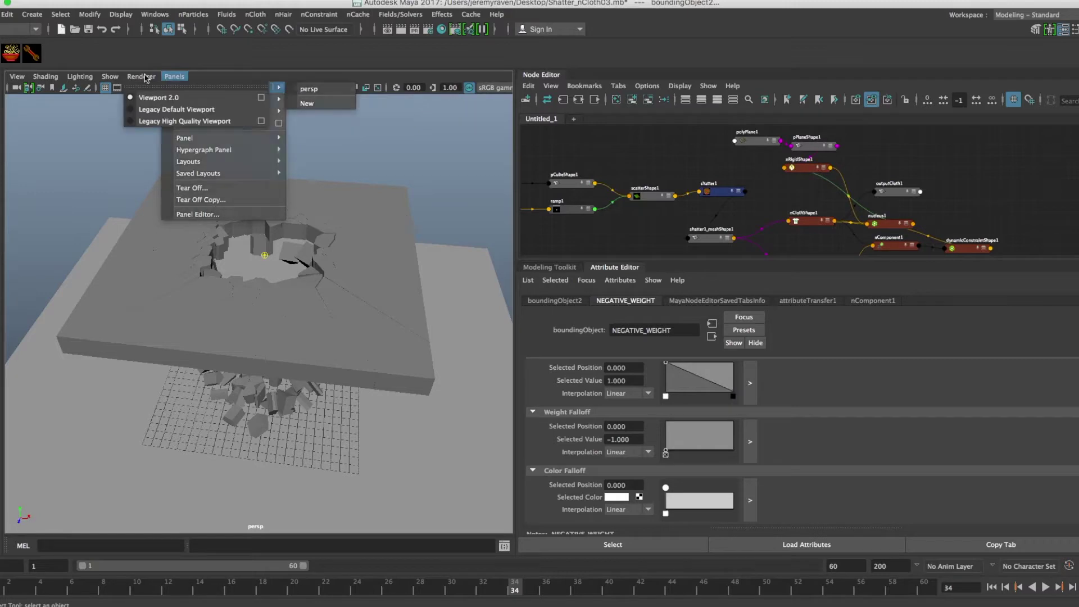
click(261, 97)
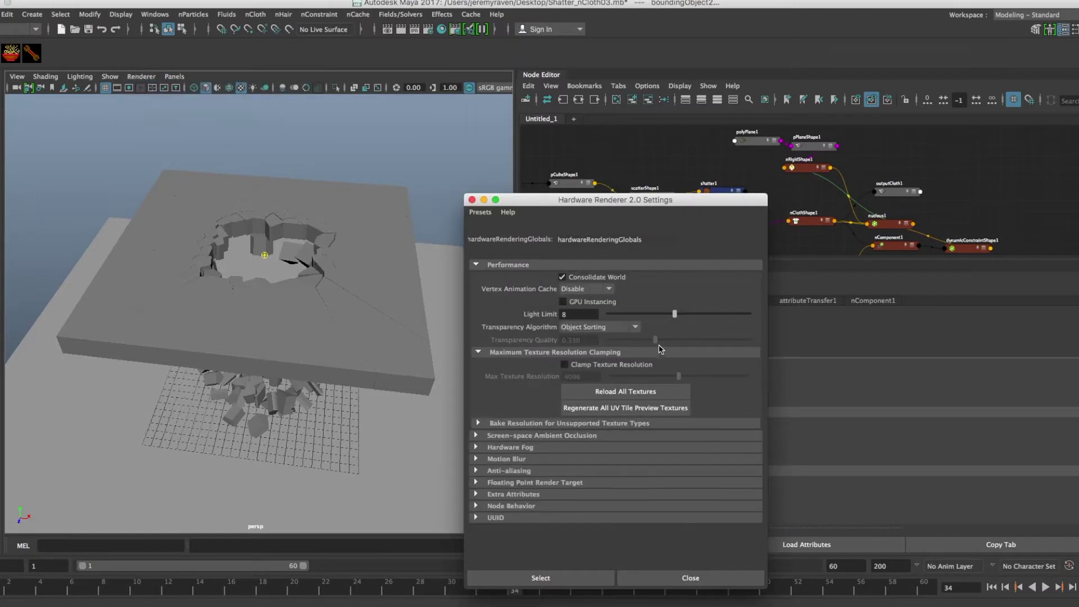
click(540, 435)
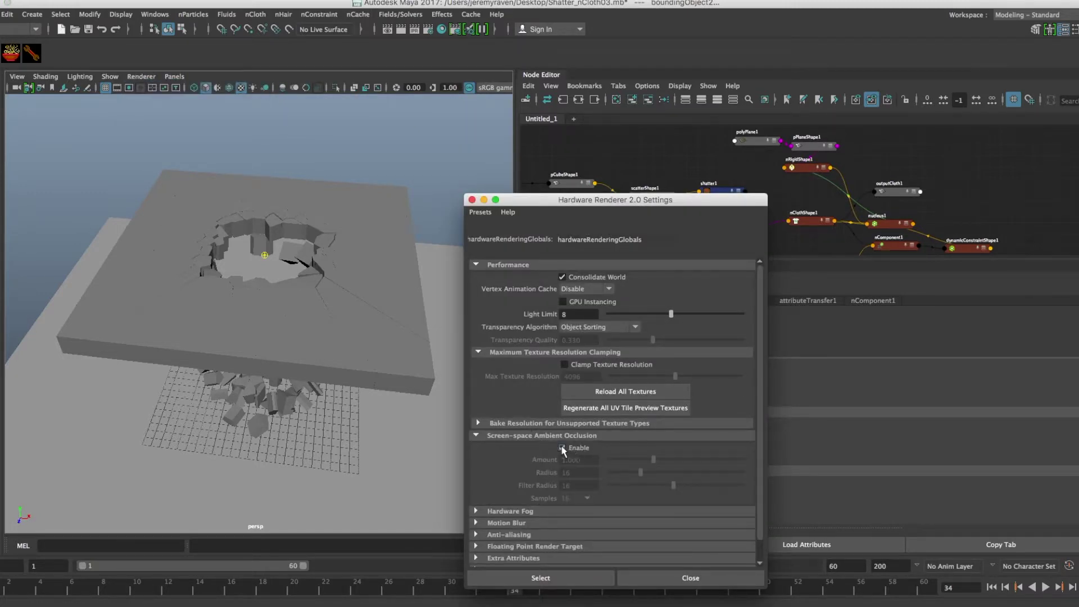
click(562, 448)
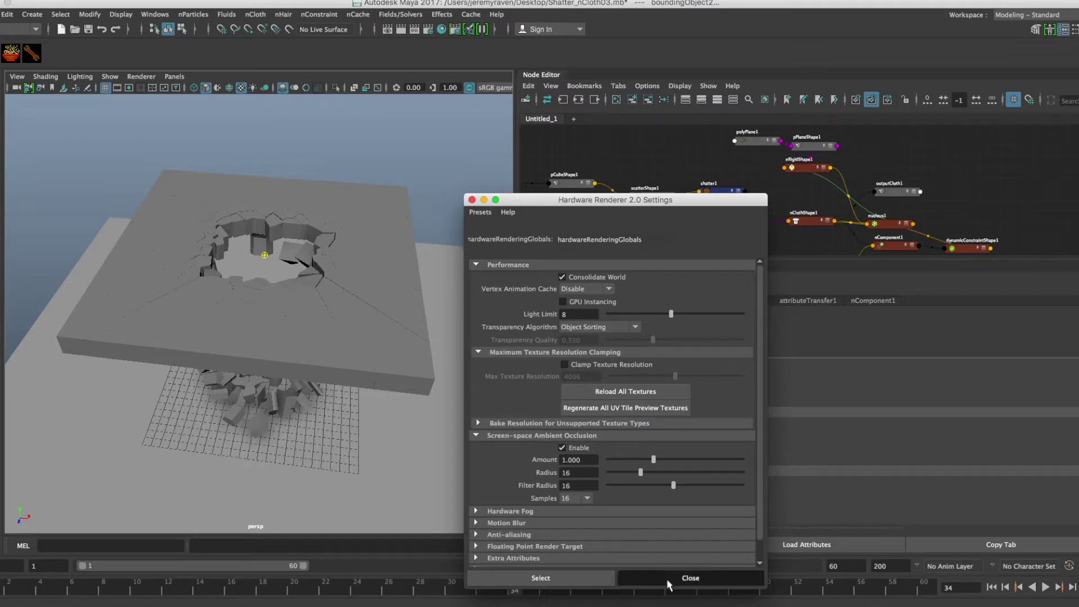
Step: Close the hardware renderer settings and hide the grid in the perspective viewport
click(689, 578)
alt+drag(337, 348, 363, 365)
click(105, 88)
alt+drag(266, 263, 269, 246)
Step: Hide nCloth objects' icons in the perspective viewport by disabling nCloths display
click(448, 216)
click(267, 246)
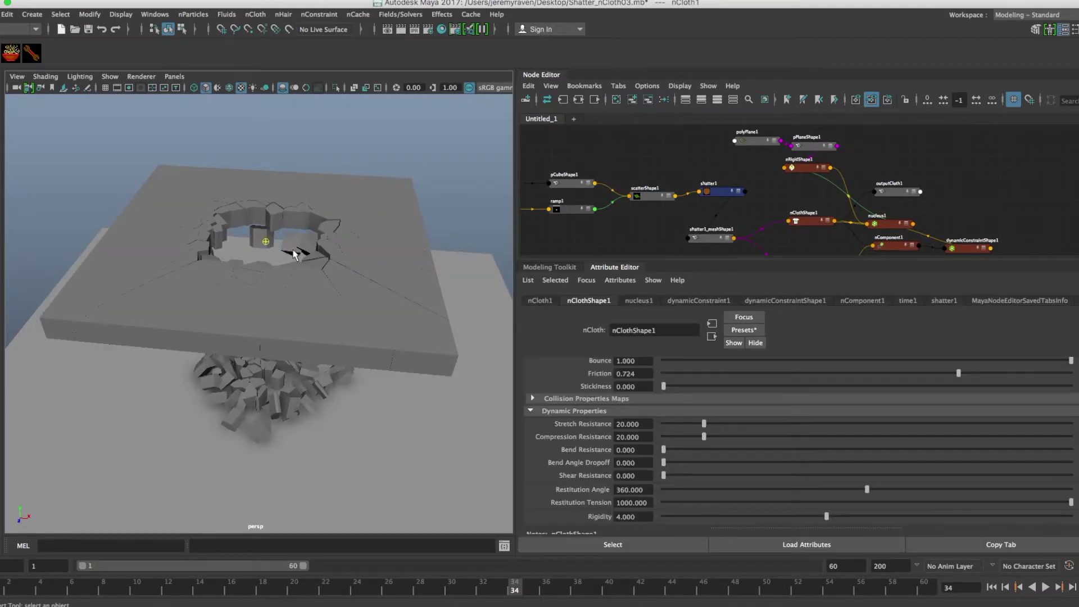
click(109, 77)
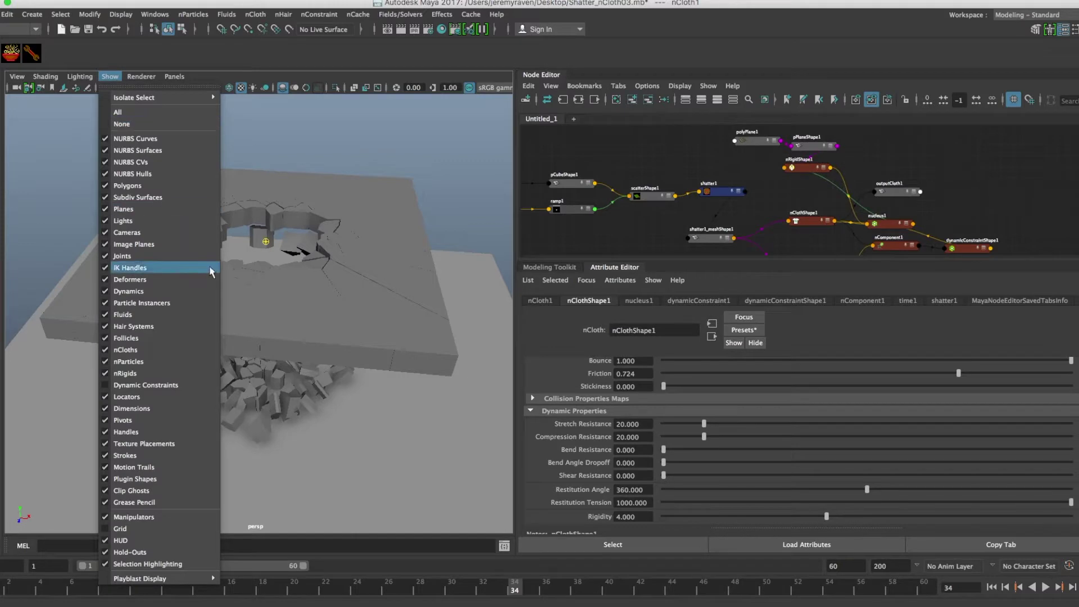
click(105, 346)
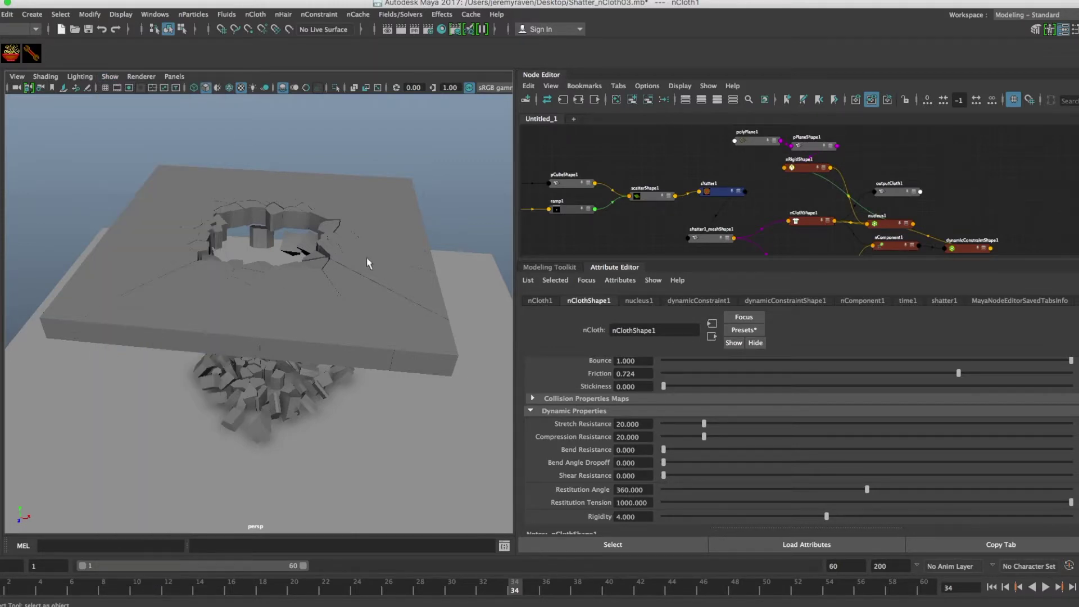
Step: Play the simulation from the start to about frame 55, return to frame 1 and save the scene
alt+drag(362, 257, 342, 259)
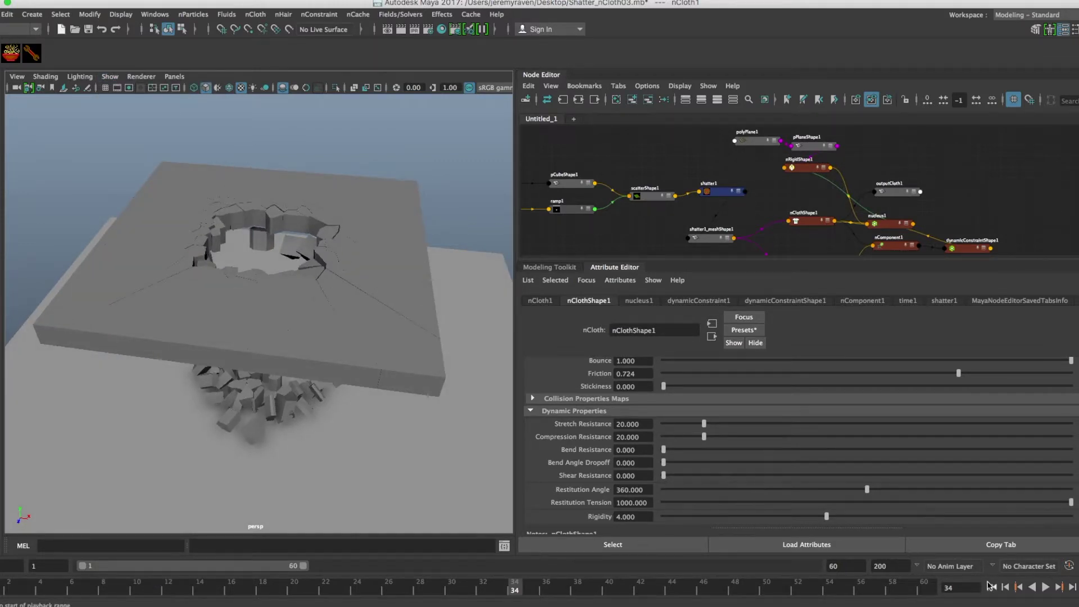
click(991, 587)
click(1044, 587)
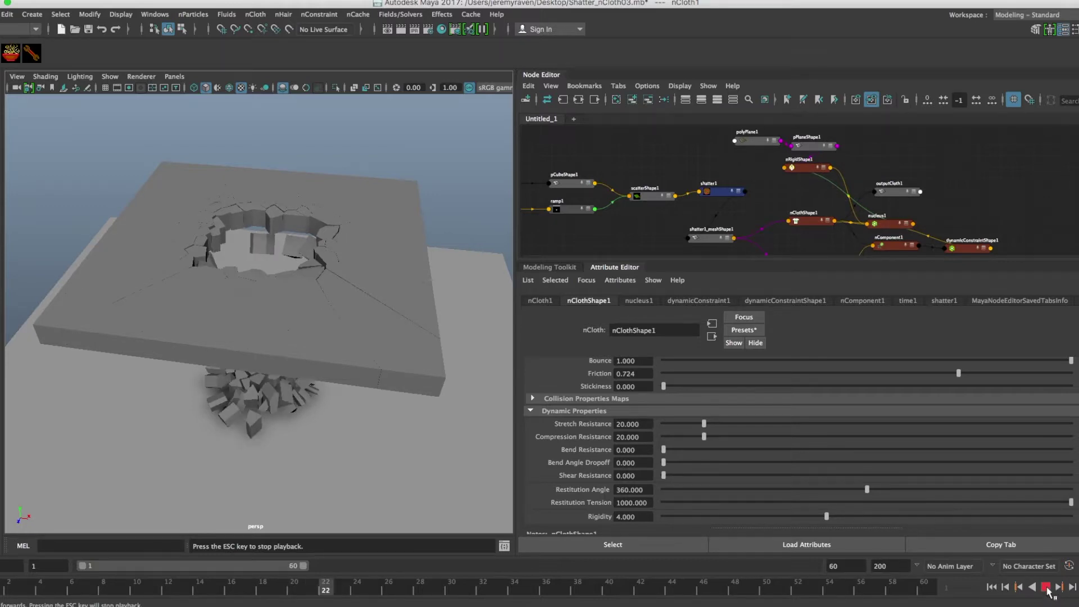
key(Escape)
alt+drag(351, 342, 326, 323)
click(1045, 587)
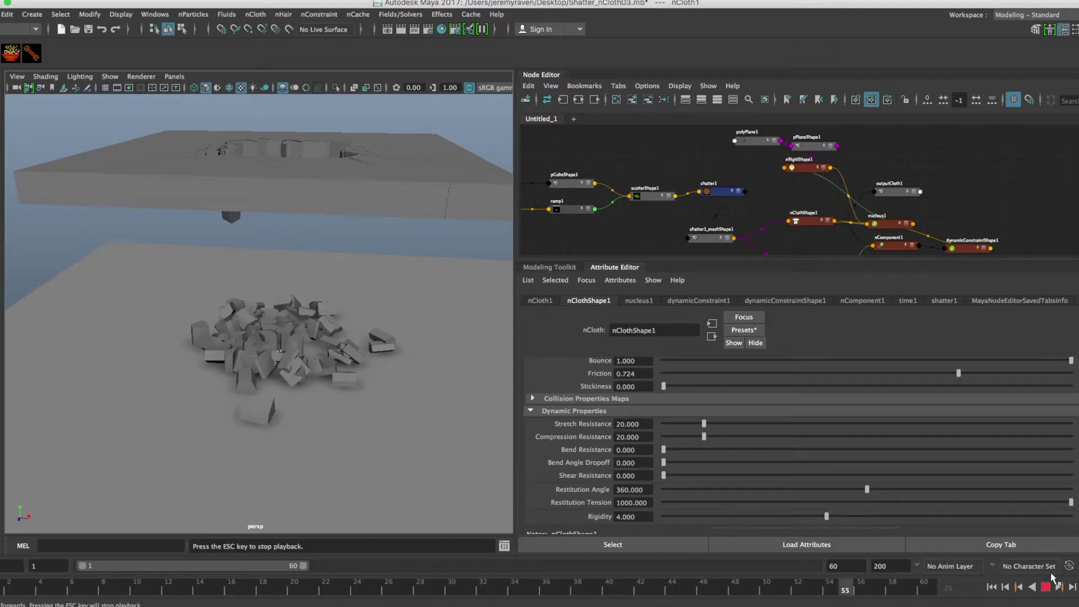
click(991, 586)
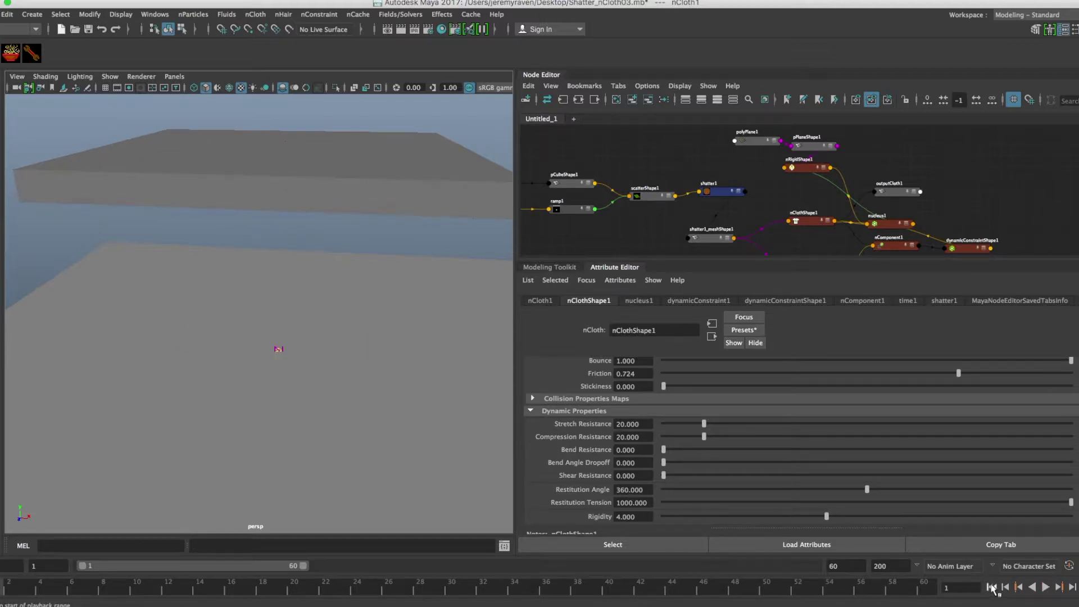
key(super+s)
Step: Select the shattered slab and rearrange the node graph, moving outputCloth1 clear and dynamicConstraintShape1 below nClothShape1
alt+drag(276, 261, 298, 274)
click(286, 279)
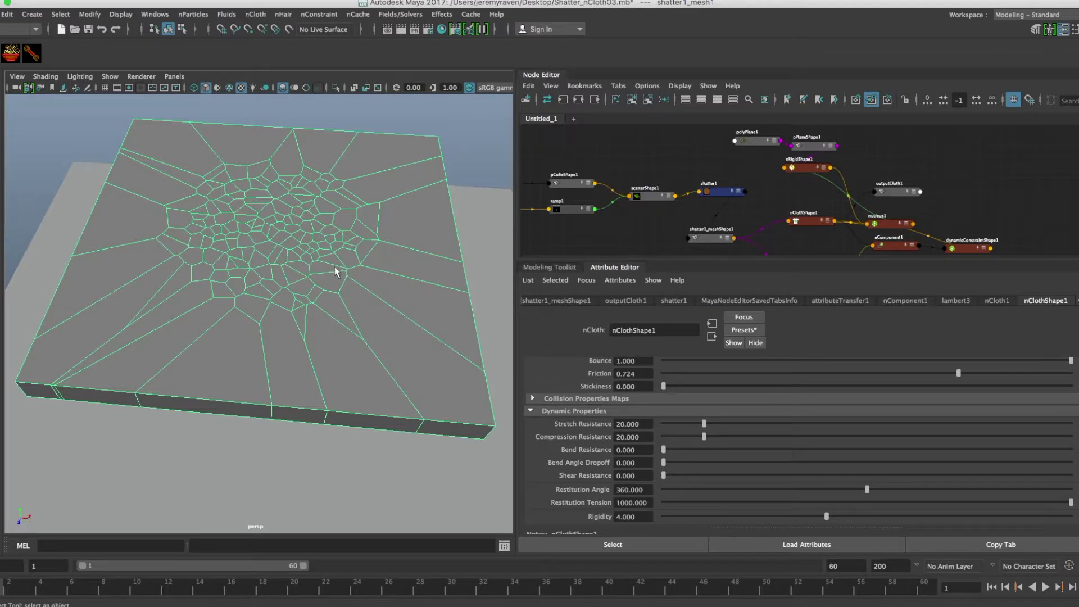
alt+middle_drag(832, 190, 771, 186)
drag(832, 185, 874, 172)
alt+middle_drag(869, 175, 838, 161)
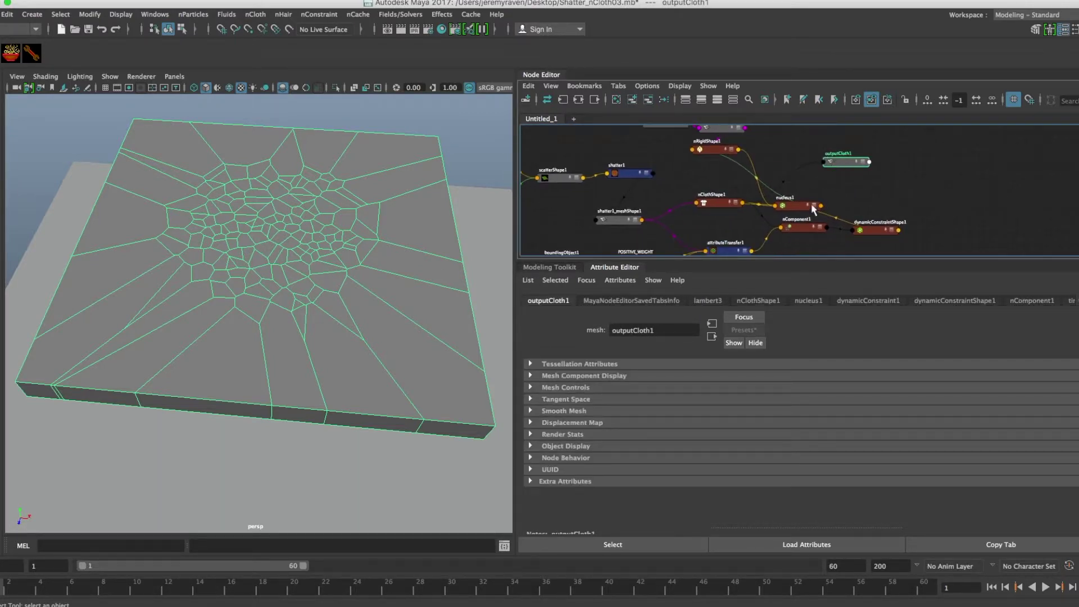
drag(886, 235, 729, 228)
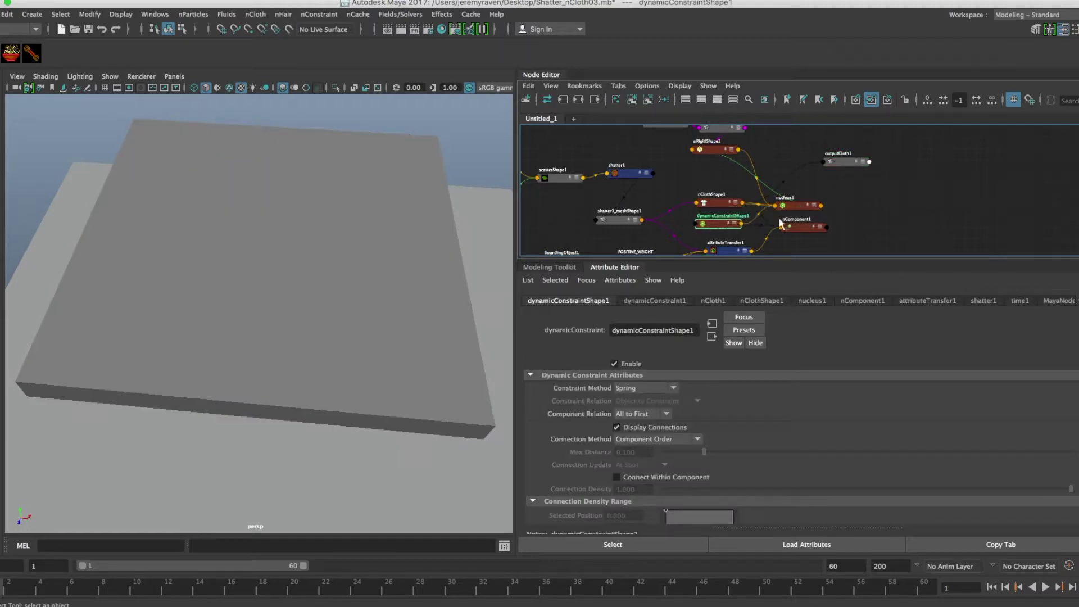
Step: Select all nodes in the graph and pin them in place
alt+right_drag(856, 220, 737, 202)
alt+middle_drag(744, 198, 782, 188)
drag(581, 141, 892, 252)
click(528, 85)
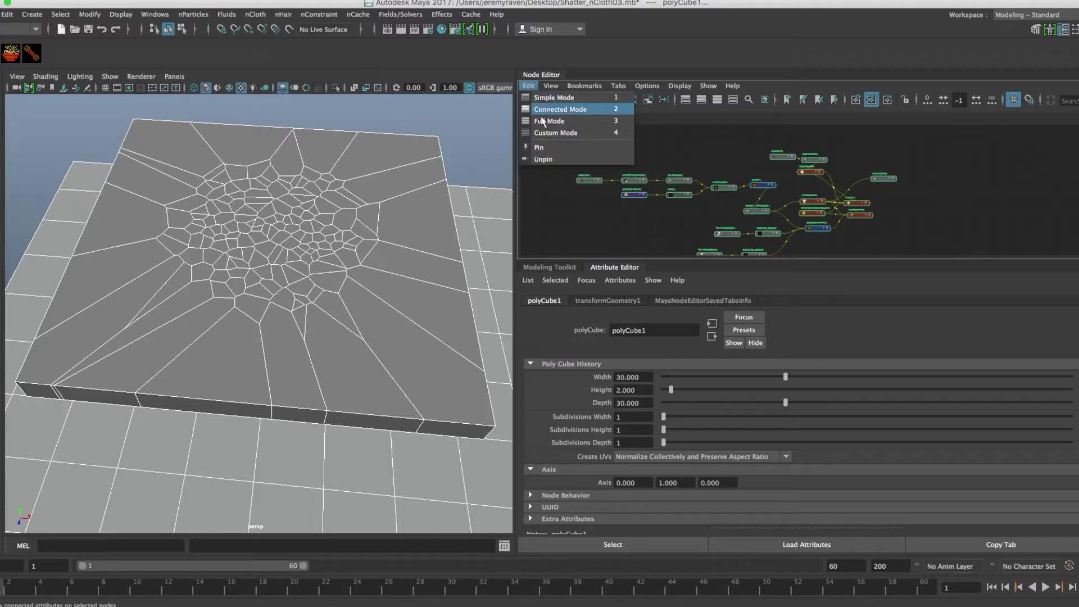
click(541, 148)
scroll(747, 198, up, 5)
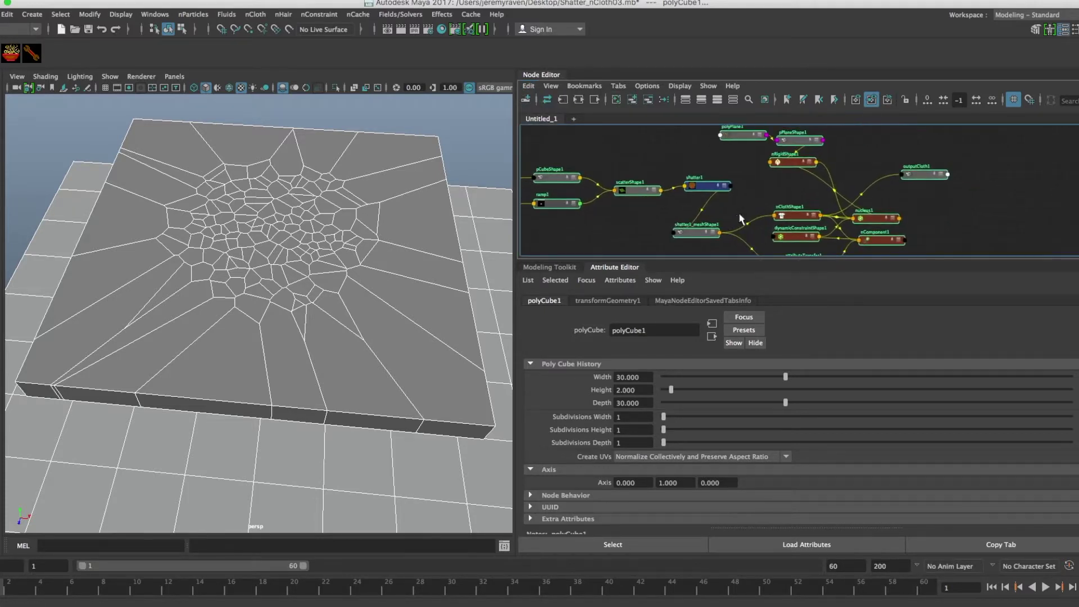
Step: Select the outputCloth1 node and reposition it closer to the nCloth solver nodes in the graph
click(843, 148)
alt+middle_drag(827, 151, 753, 156)
drag(848, 176, 842, 171)
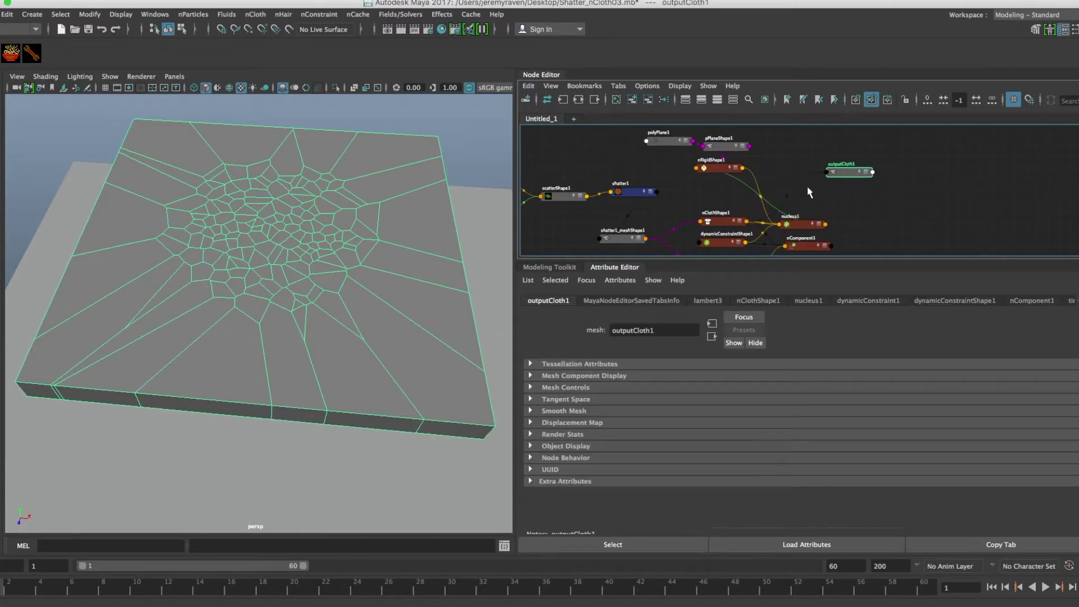
alt+right_drag(787, 189, 819, 191)
alt+middle_drag(818, 191, 802, 209)
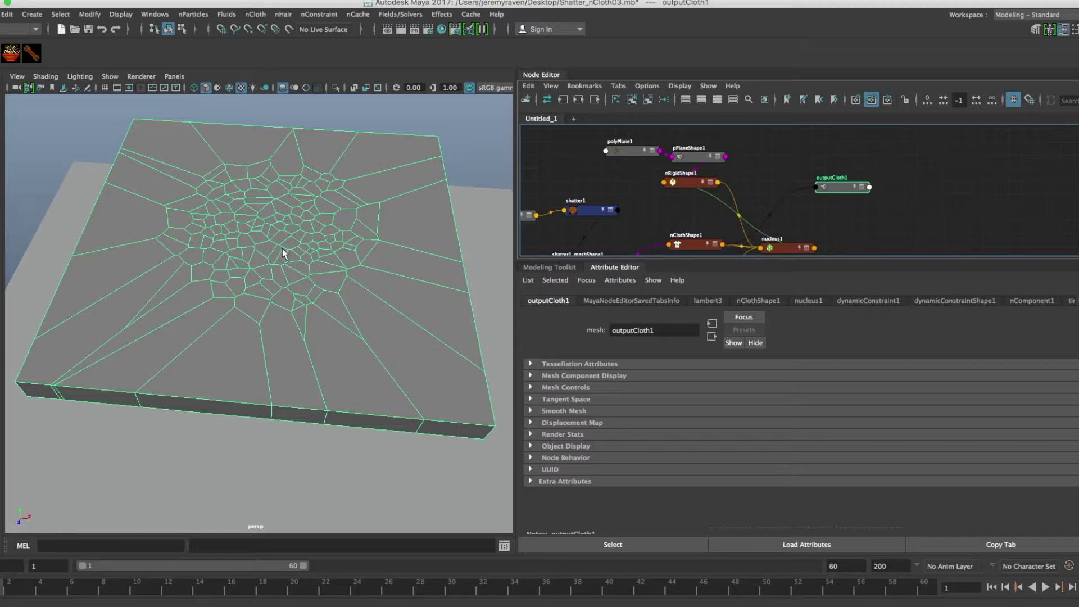
Step: Examine the fracture edges and shard pattern at the slab's centre up close
scroll(283, 253, up, 6)
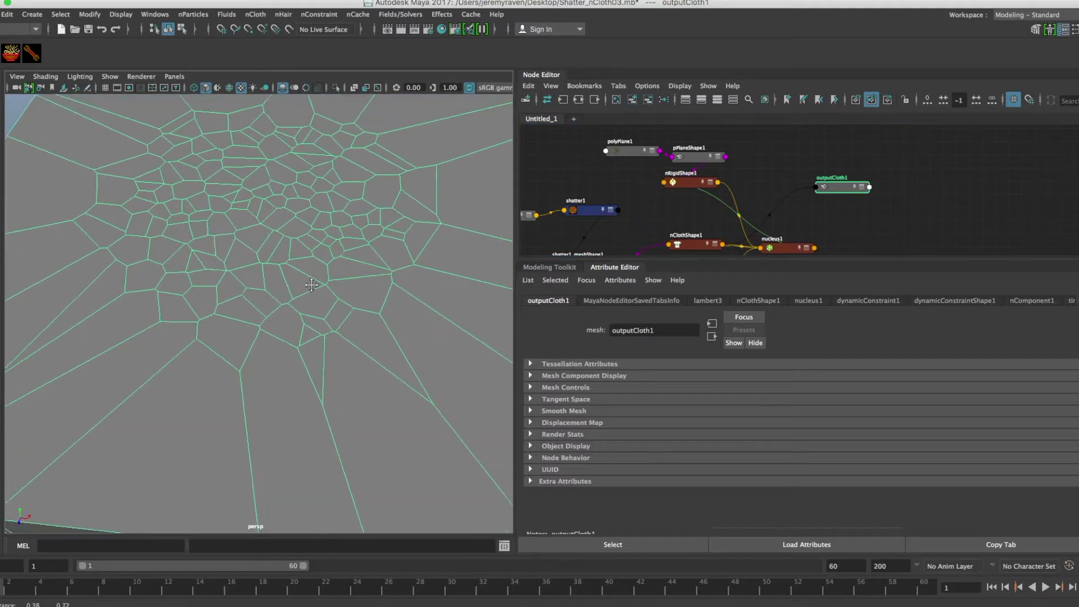
scroll(277, 265, down, 2)
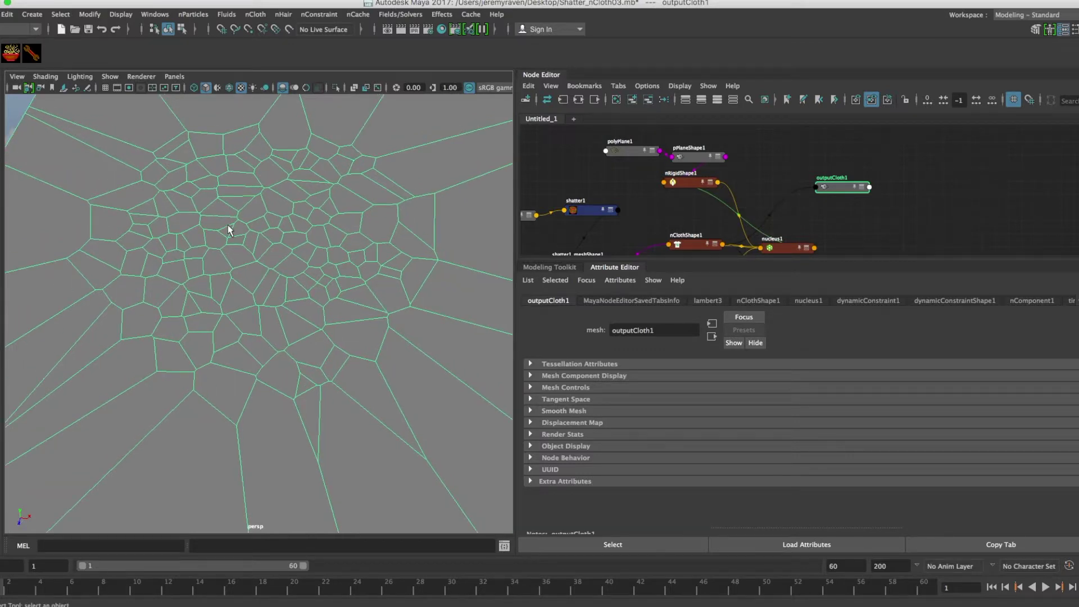
alt+drag(214, 222, 211, 225)
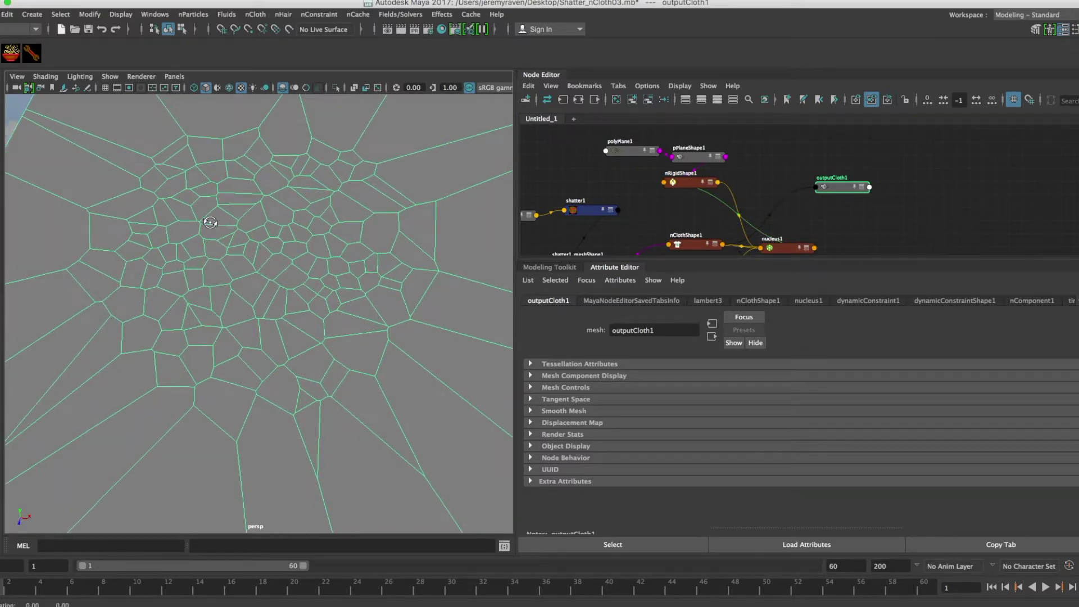
scroll(289, 259, up, 5)
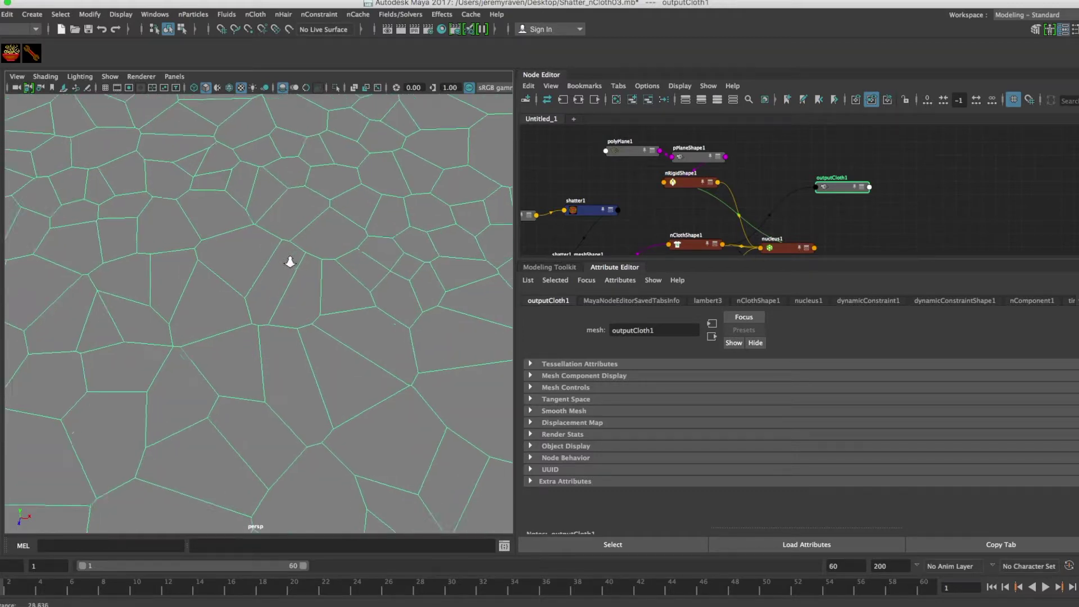
scroll(281, 239, down, 3)
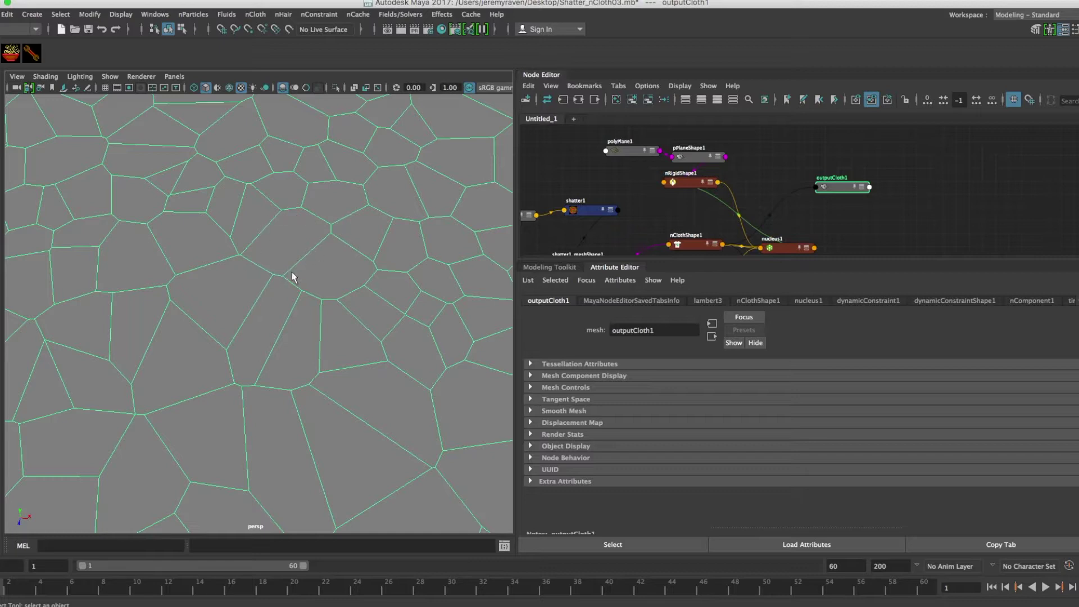
scroll(301, 304, down, 5)
scroll(282, 296, down, 3)
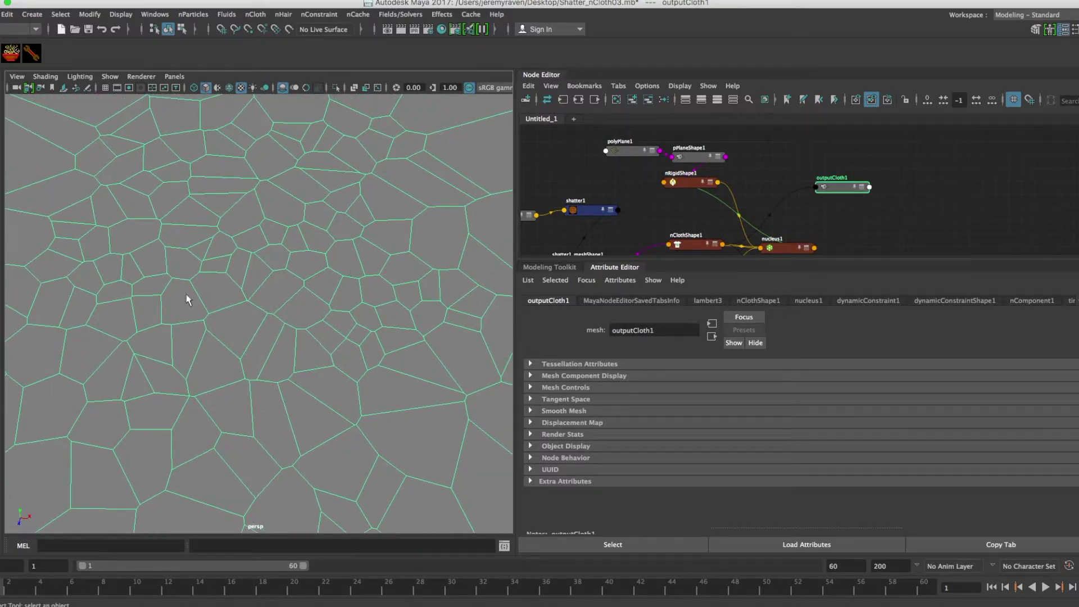
scroll(281, 258, up, 4)
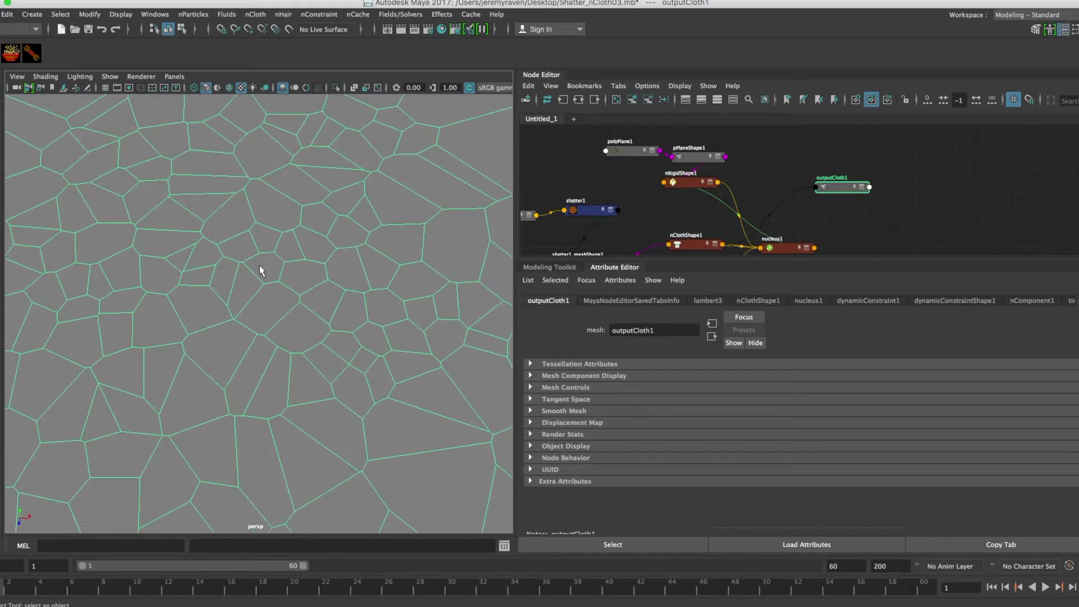
scroll(259, 266, down, 2)
scroll(260, 272, up, 2)
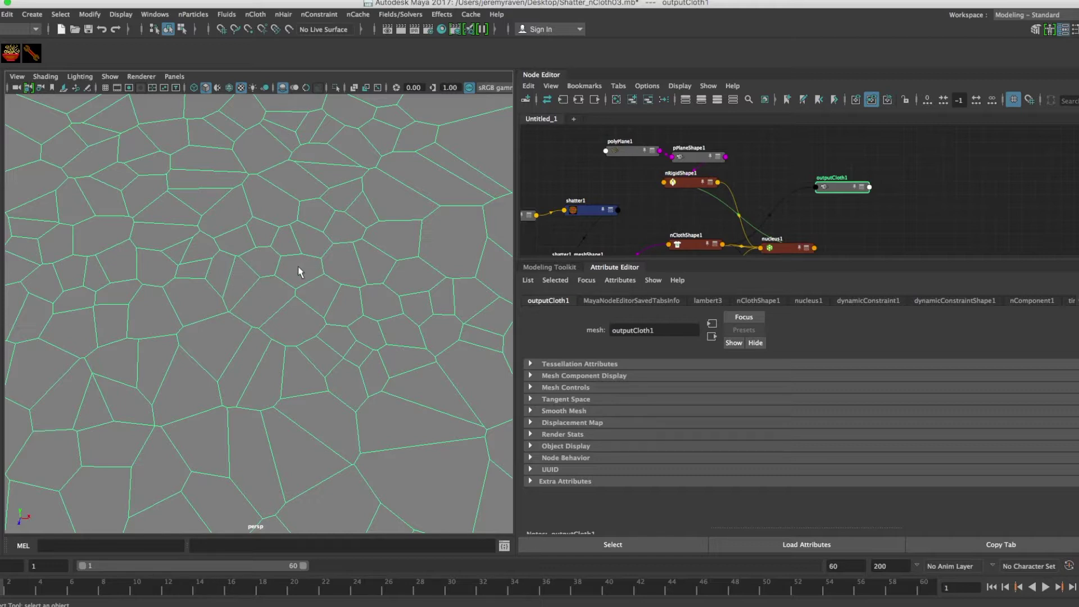
alt+middle_drag(294, 265, 263, 259)
scroll(247, 264, up, 2)
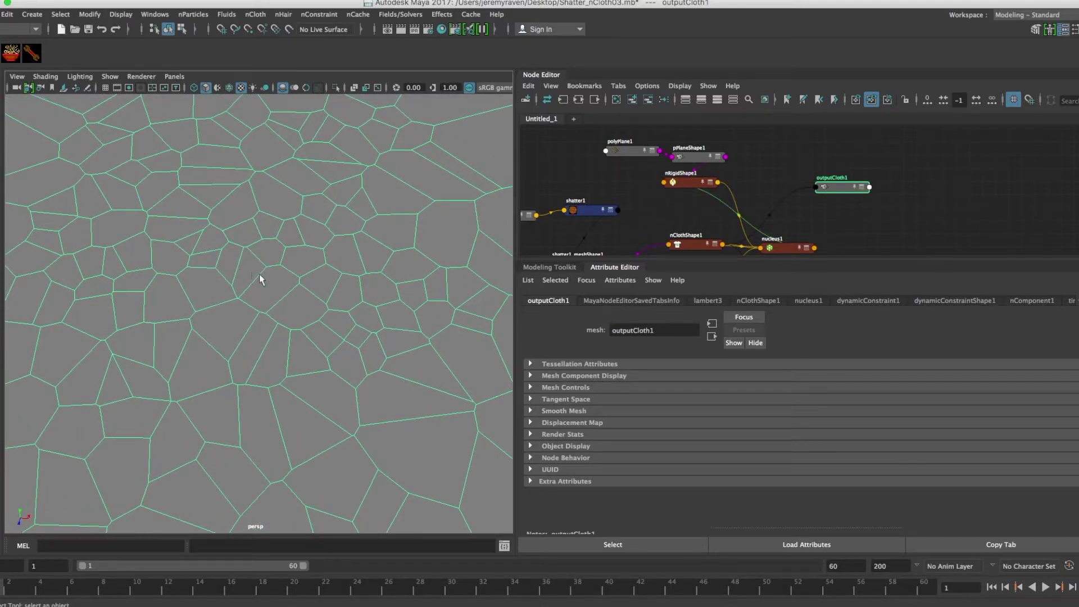
mouse_move(264, 275)
alt+right_down()
mouse_move(234, 273)
mouse_move(268, 275)
alt+right_up()
scroll(268, 279, down, 2)
scroll(276, 281, up, 2)
Step: Create a group node from the selected outputCloth1 mesh
drag(841, 187, 823, 188)
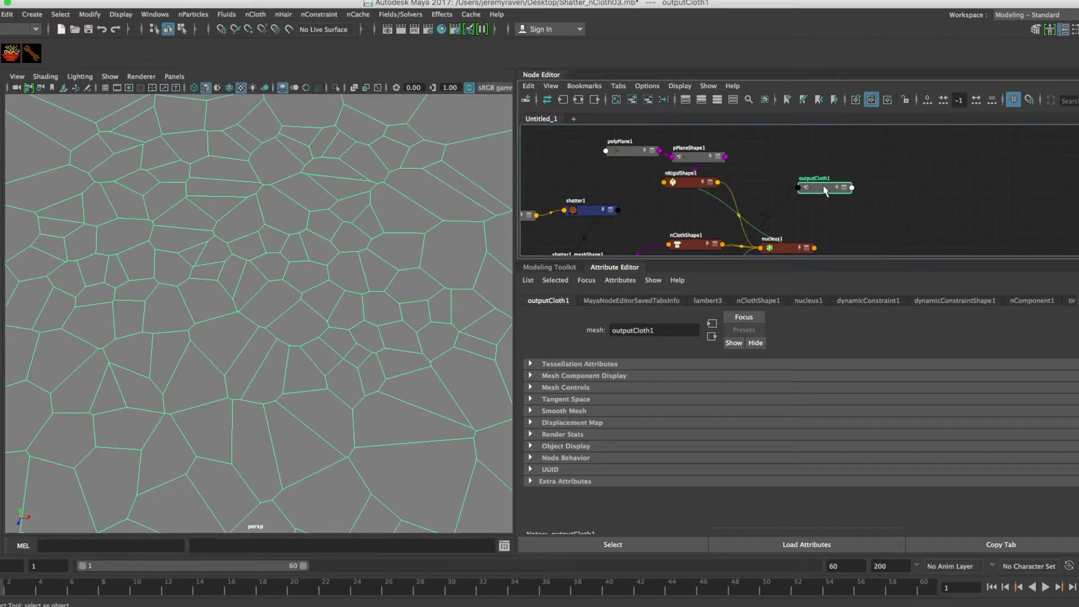
click(16, 54)
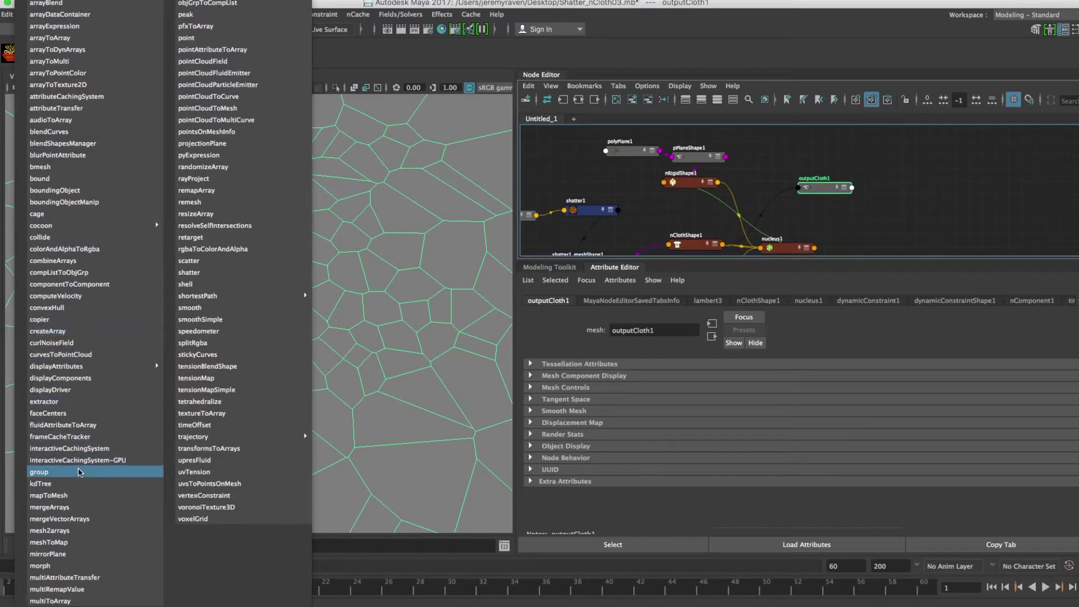
click(78, 472)
scroll(777, 195, down, 4)
alt+middle_drag(1051, 223, 762, 174)
Step: Remove the time conversion node from the graph display and place group1 beside outputCloth1
drag(955, 230, 661, 213)
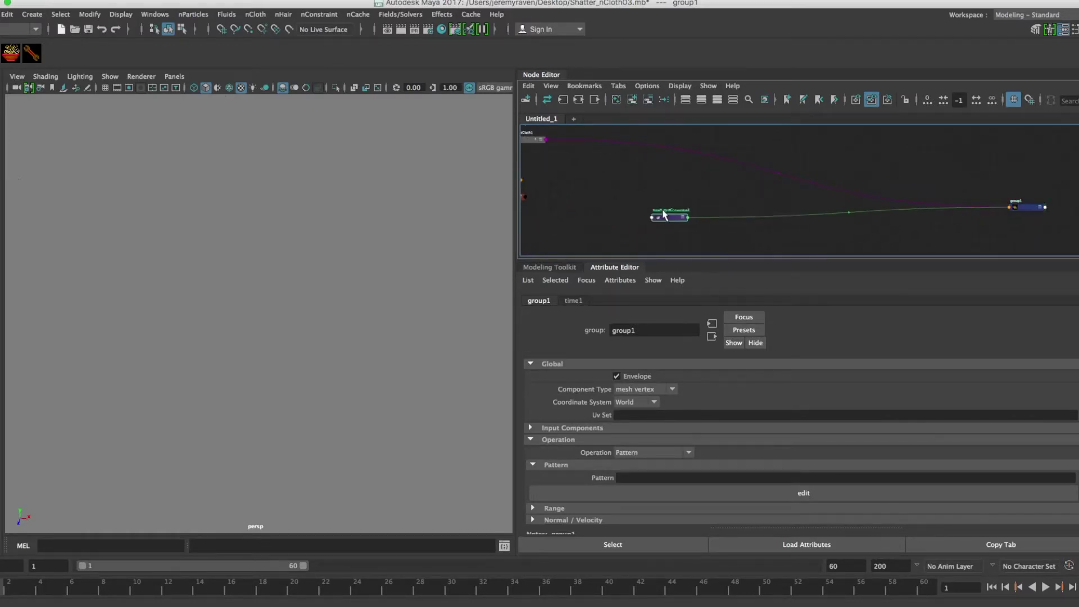
click(648, 102)
drag(1027, 211, 664, 151)
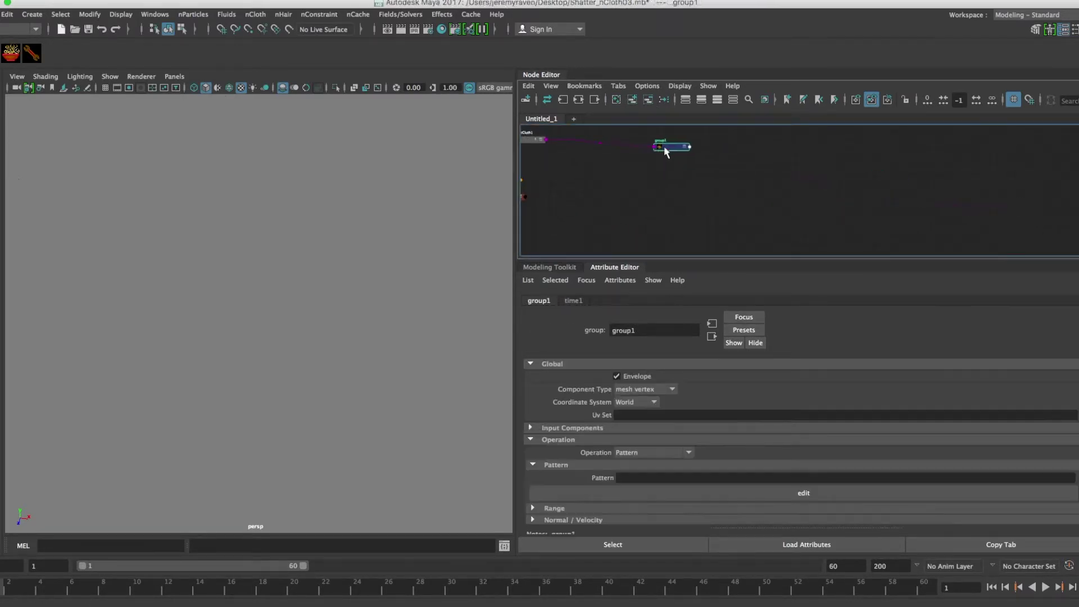
drag(599, 147, 588, 144)
alt+middle_drag(653, 177, 775, 221)
alt+right_drag(618, 188, 795, 198)
alt+middle_drag(750, 197, 719, 188)
click(654, 174)
drag(787, 180, 787, 168)
Step: Set group1's component type to mesh edge
click(658, 390)
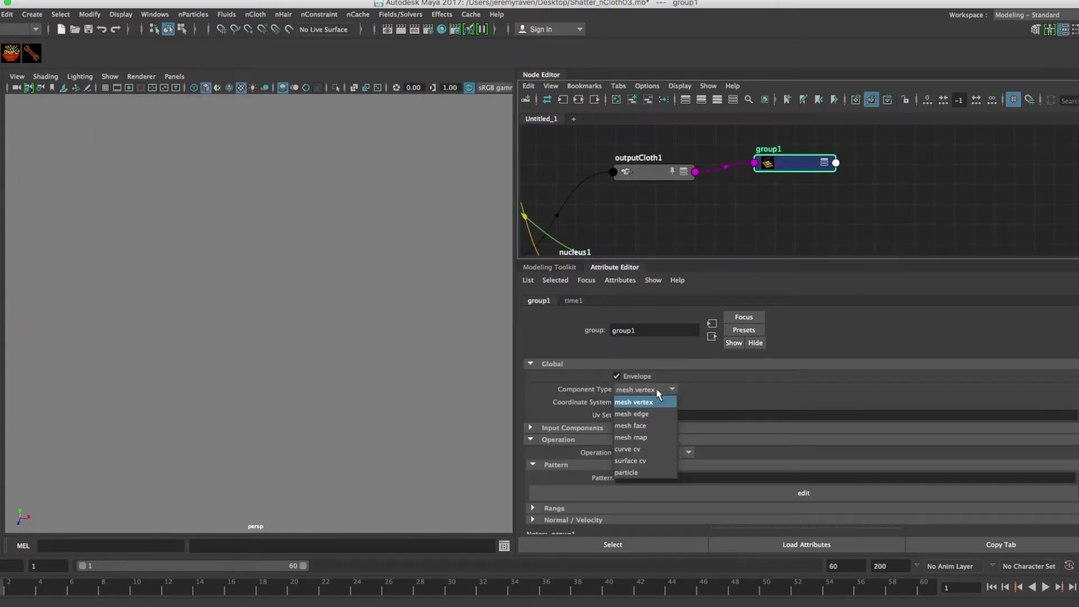
click(657, 415)
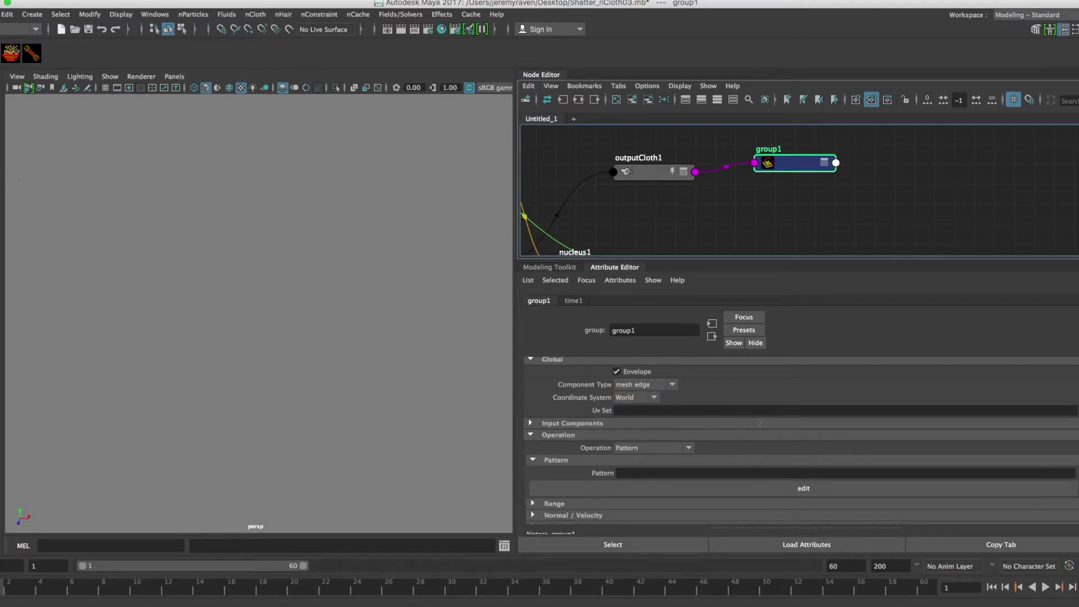
alt+right_drag(284, 292, 253, 283)
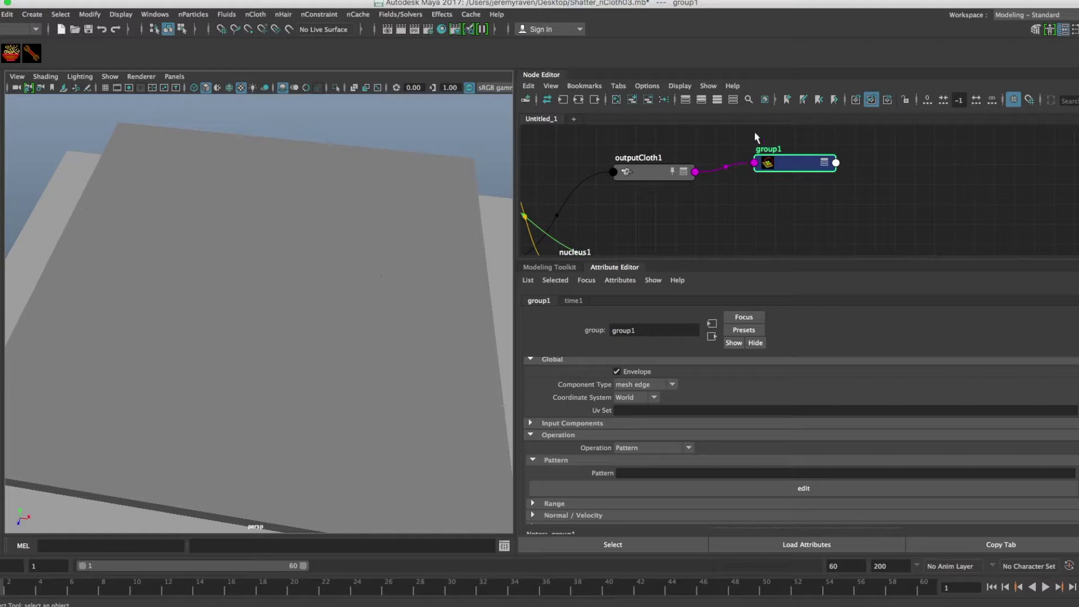
Step: Pin the outputCloth1 and group1 nodes in the graph
click(646, 171)
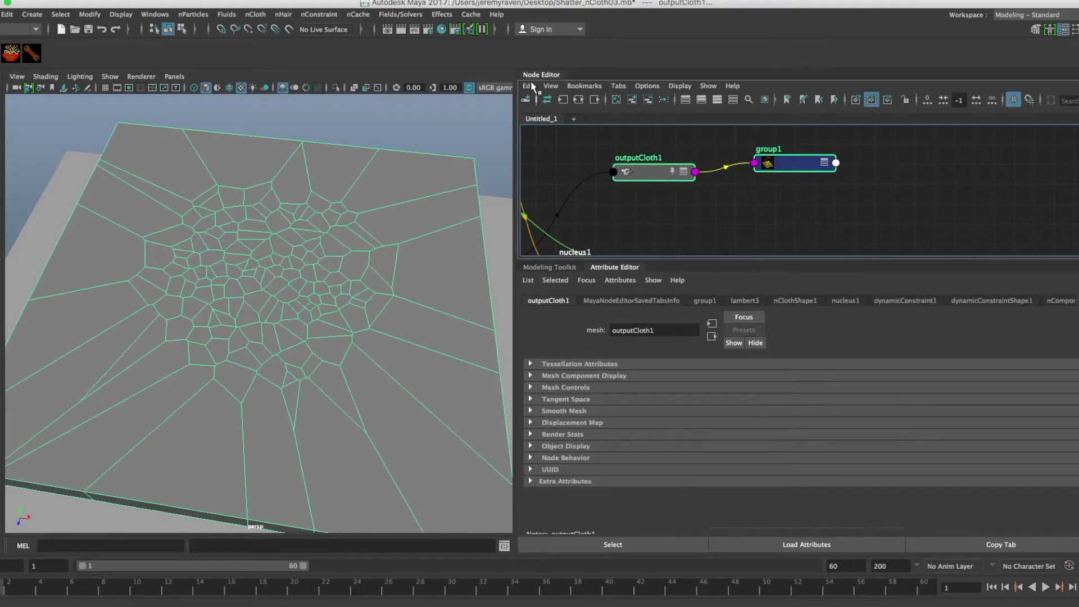
click(528, 86)
click(536, 147)
Step: Open group1's pattern for editing and move the edit group dialog clear of the graph nodes
click(782, 163)
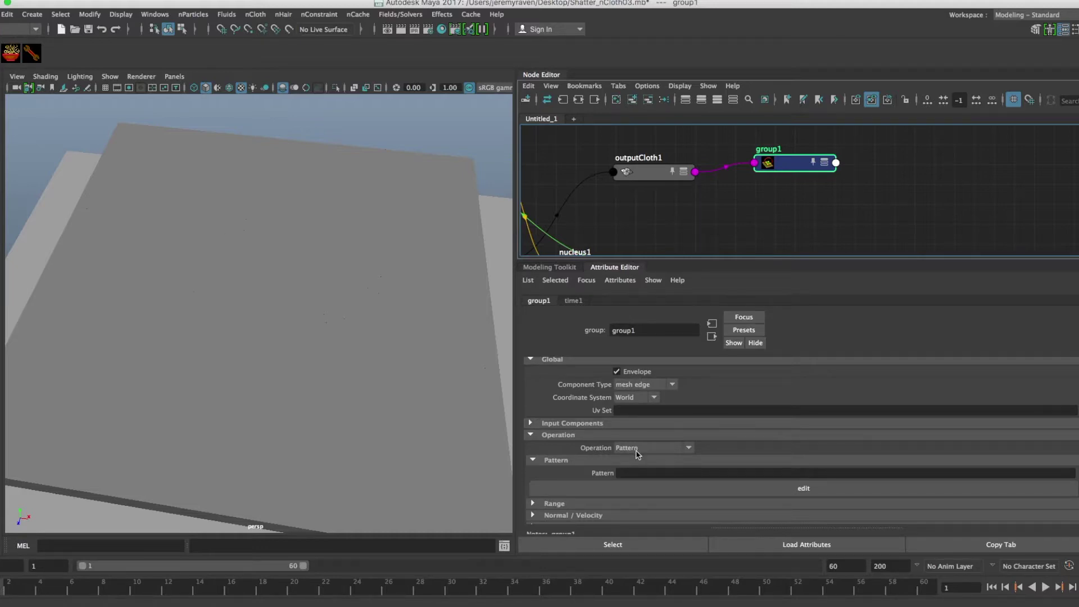
click(768, 491)
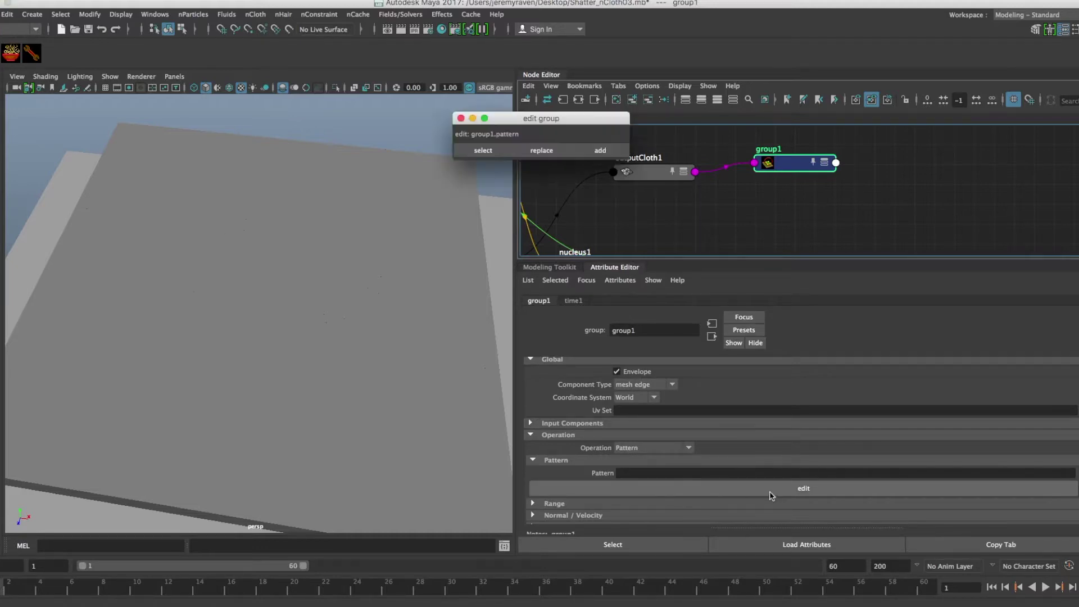
drag(585, 121, 541, 116)
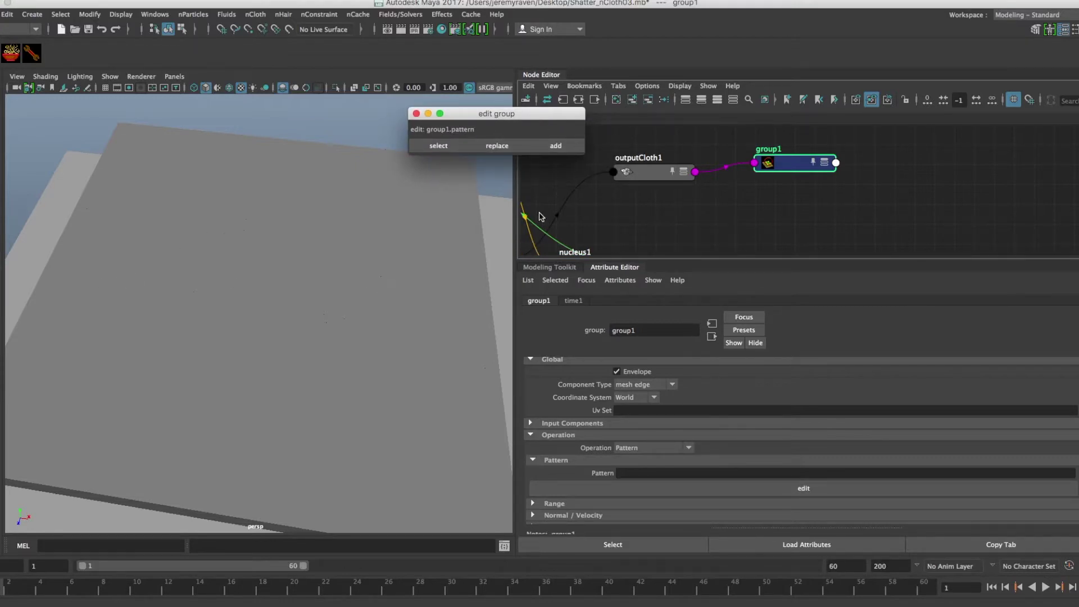
alt+right_drag(797, 210, 830, 211)
scroll(814, 202, up, 3)
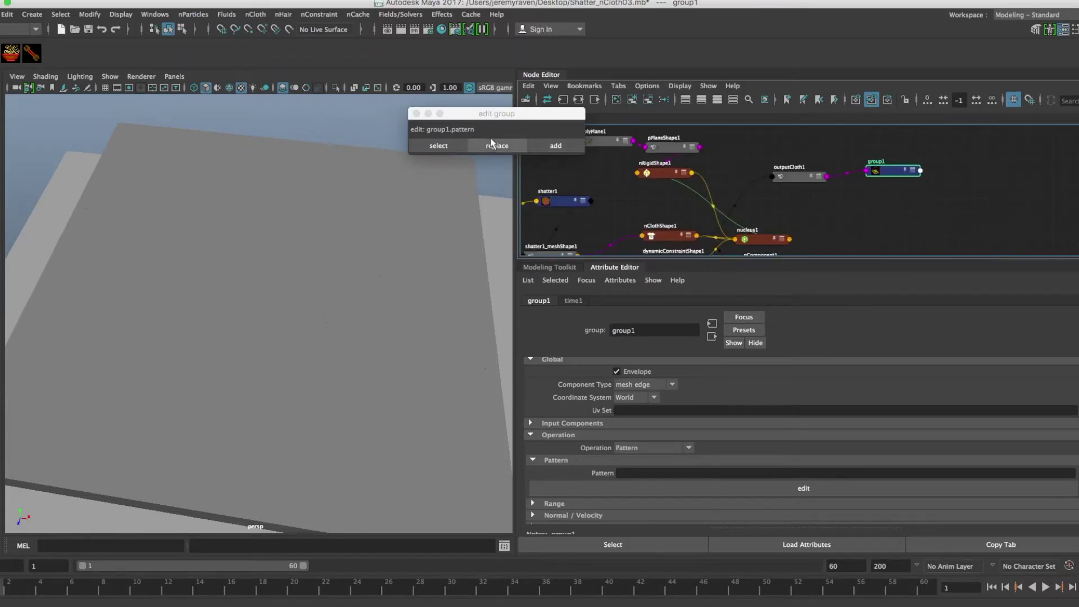
Step: Generate the selection geometry for group1's pattern and place its editGroupGeo node below group1 in the graph
click(448, 148)
alt+middle_drag(864, 202, 662, 183)
alt+right_drag(803, 185, 719, 171)
alt+middle_drag(933, 211, 850, 197)
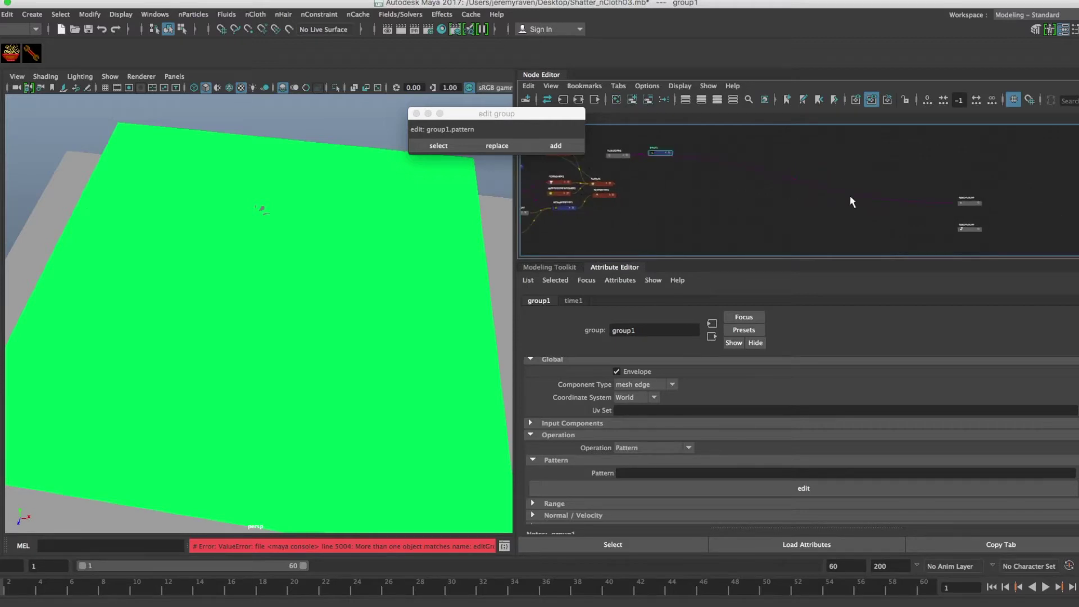
click(965, 211)
scroll(811, 190, up, 4)
alt+middle_drag(823, 191, 869, 222)
alt+right_drag(869, 223, 808, 209)
drag(791, 204, 831, 196)
alt+middle_drag(832, 197, 813, 206)
alt+right_drag(813, 206, 804, 201)
drag(804, 201, 798, 196)
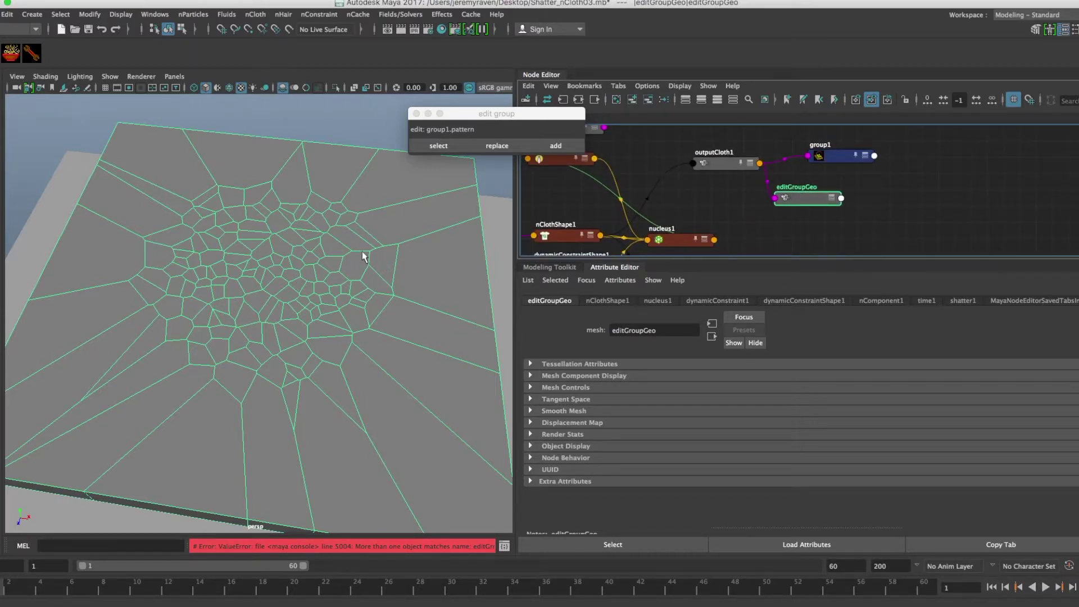
Step: Switch editGroupGeo to edge selection and select a block of edges in the middle of the crack pattern
right_click(355, 286)
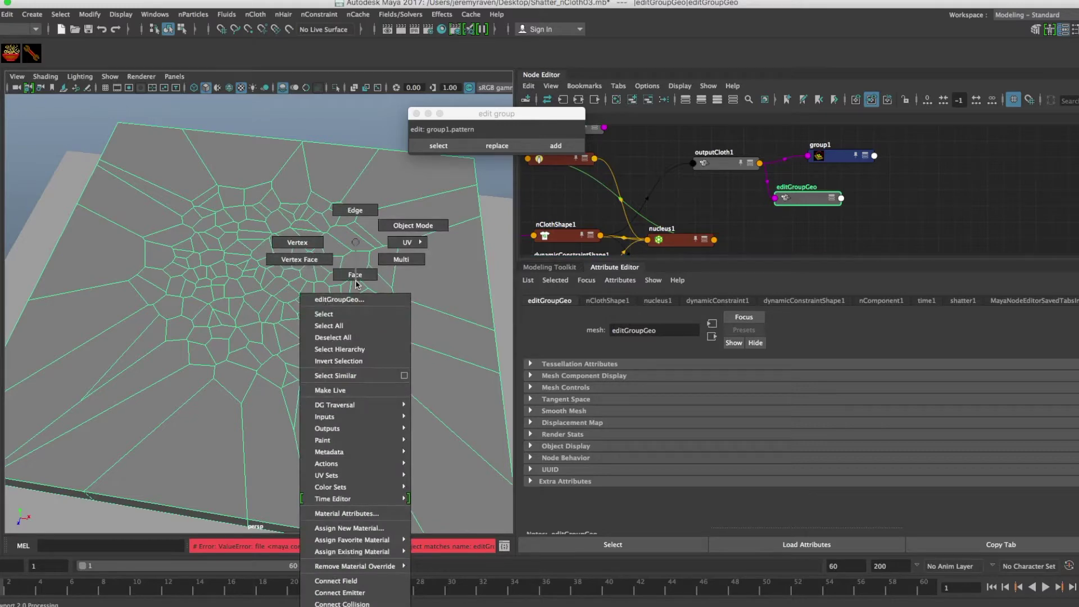
click(361, 215)
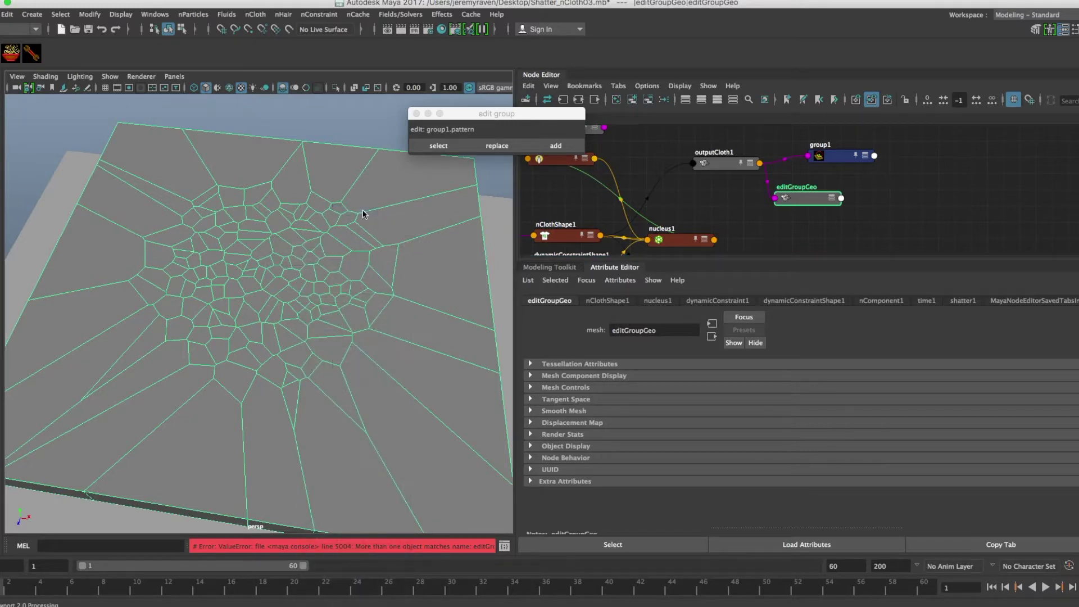
click(236, 298)
scroll(294, 296, up, 5)
mouse_move(314, 284)
alt+mouse_down()
mouse_move(308, 275)
mouse_move(310, 290)
alt+mouse_up()
click(221, 264)
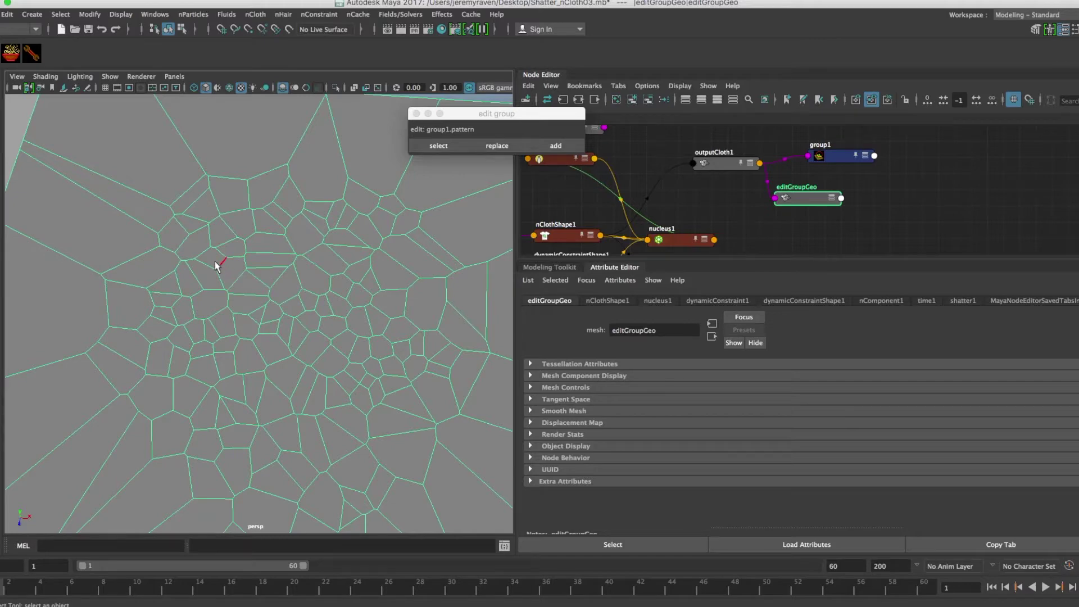
drag(211, 260, 382, 401)
mouse_move(375, 363)
alt+mouse_down()
mouse_move(352, 279)
mouse_move(371, 356)
alt+mouse_up()
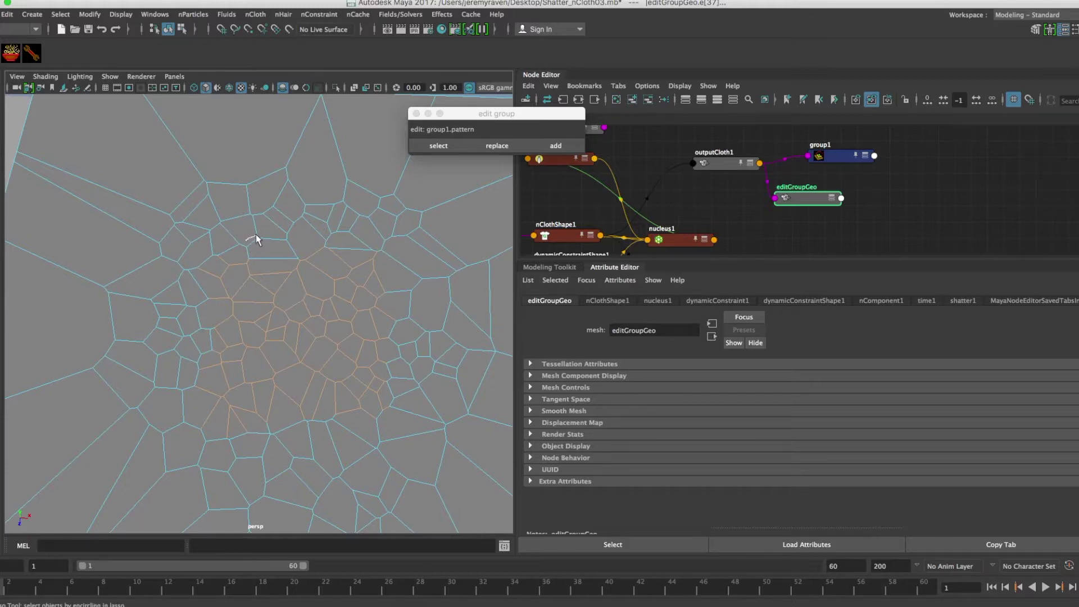
Step: Extend the edge selection outward around the central block to form an irregular cluster of small fracture pieces
drag(310, 245, 337, 290)
mouse_move(239, 277)
mouse_down()
mouse_move(273, 294)
mouse_move(312, 254)
mouse_up()
drag(232, 303, 194, 391)
mouse_move(177, 291)
mouse_down()
mouse_move(227, 394)
mouse_move(240, 371)
mouse_move(208, 275)
mouse_move(220, 290)
mouse_up()
mouse_move(210, 352)
mouse_down()
mouse_move(218, 290)
mouse_move(236, 340)
mouse_up()
mouse_move(241, 279)
mouse_down()
mouse_move(178, 361)
mouse_move(194, 372)
mouse_up()
mouse_move(192, 288)
ctrl+shift+mouse_down()
mouse_move(226, 375)
mouse_move(225, 337)
mouse_move(205, 309)
ctrl+shift+mouse_up()
mouse_move(339, 270)
mouse_down()
mouse_move(410, 358)
mouse_move(427, 320)
mouse_move(421, 295)
mouse_move(414, 312)
mouse_up()
mouse_move(326, 406)
mouse_down()
mouse_move(432, 354)
mouse_move(409, 322)
mouse_move(390, 330)
mouse_up()
mouse_move(240, 463)
mouse_down()
mouse_move(303, 462)
mouse_move(371, 378)
mouse_move(315, 337)
mouse_up()
mouse_move(232, 438)
mouse_down()
mouse_move(264, 450)
mouse_move(332, 419)
mouse_up()
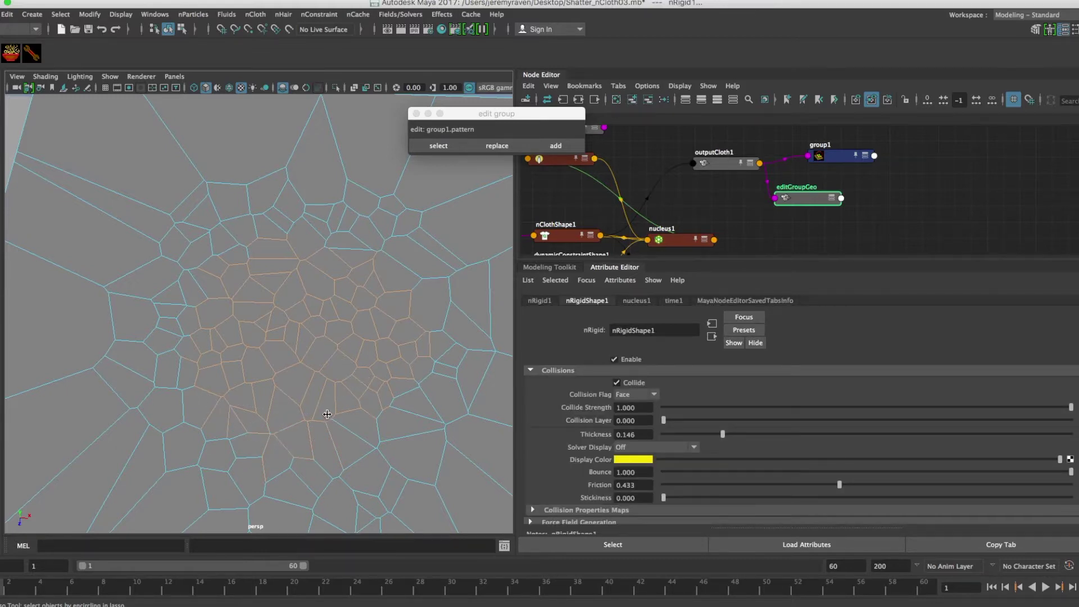
mouse_move(339, 450)
mouse_down()
mouse_move(371, 382)
mouse_move(306, 366)
mouse_move(309, 292)
mouse_move(309, 310)
mouse_move(338, 232)
mouse_move(299, 298)
mouse_move(294, 325)
mouse_move(438, 194)
mouse_up()
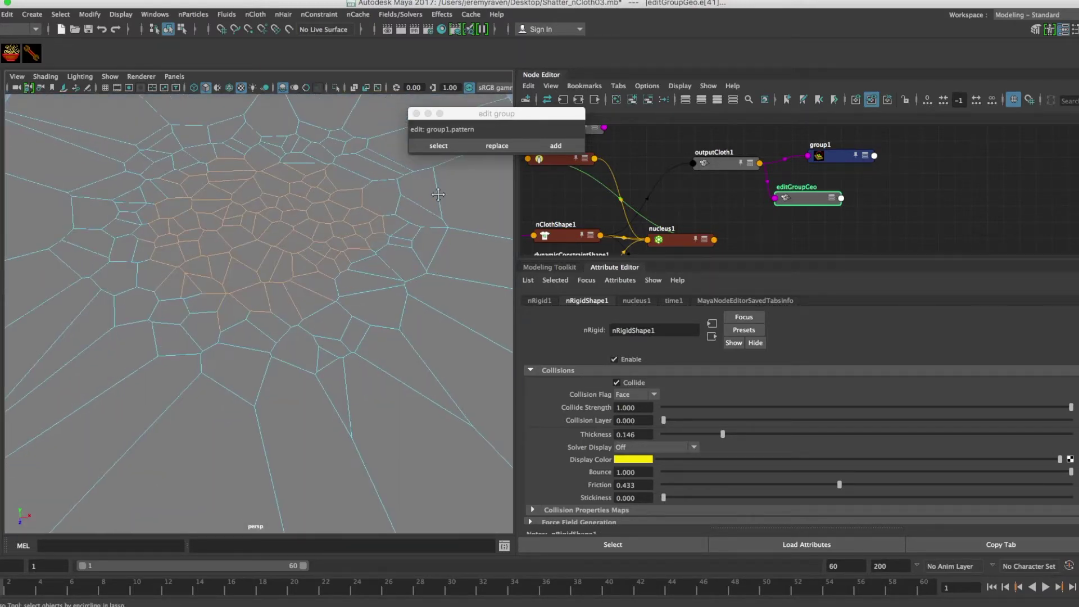
Step: Add the selected edges to group1's pattern and select the group1 node
click(552, 150)
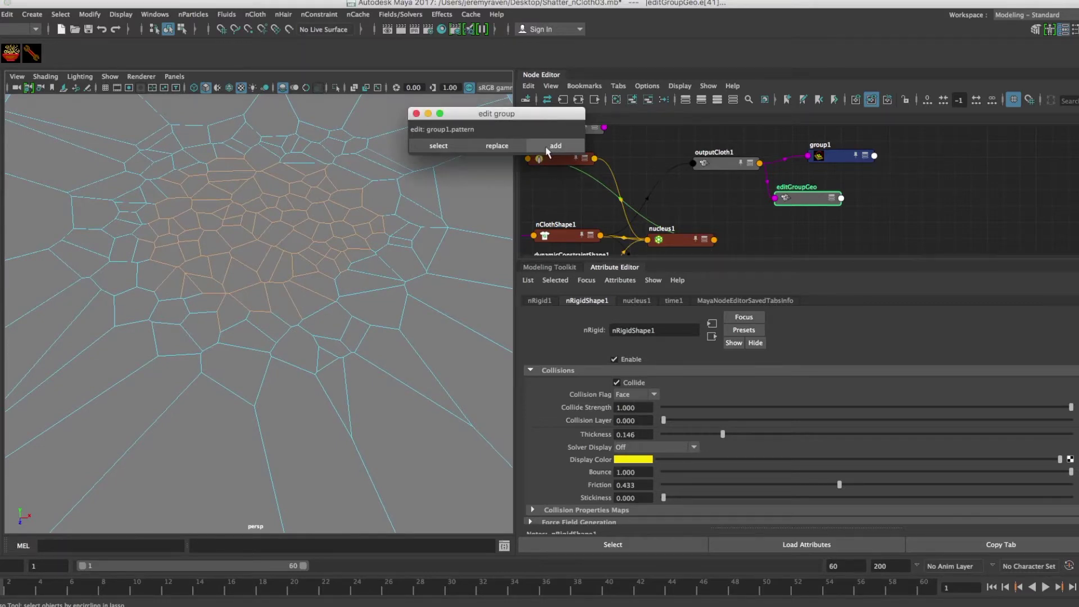
click(547, 147)
alt+middle_drag(735, 178, 696, 196)
click(801, 177)
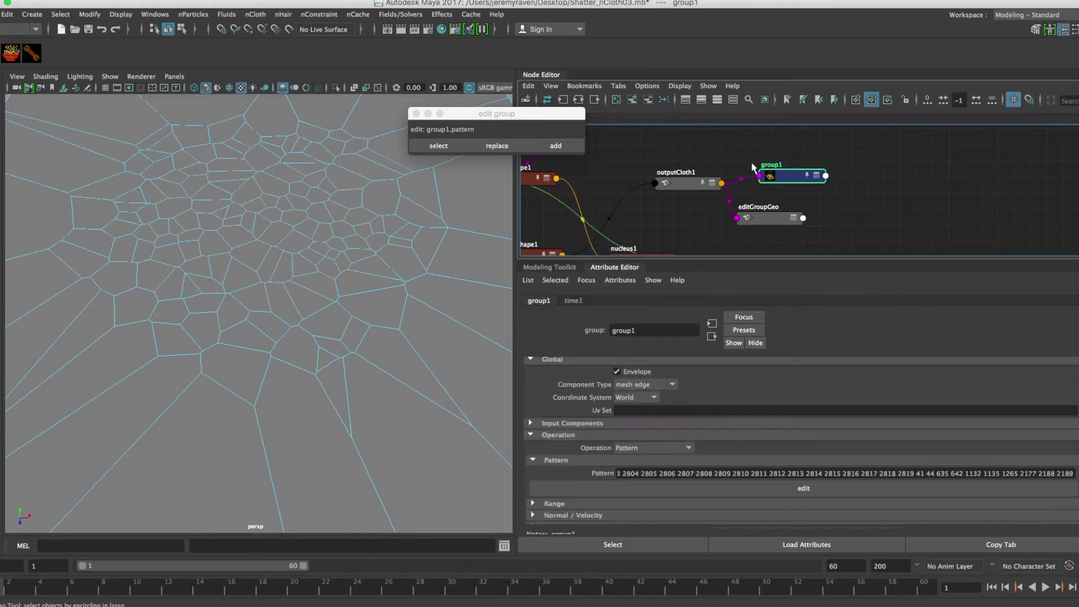
Step: Create a displayComponents node from group1 and bring its shape and the edit geometry back beside group1 in the graph
click(12, 53)
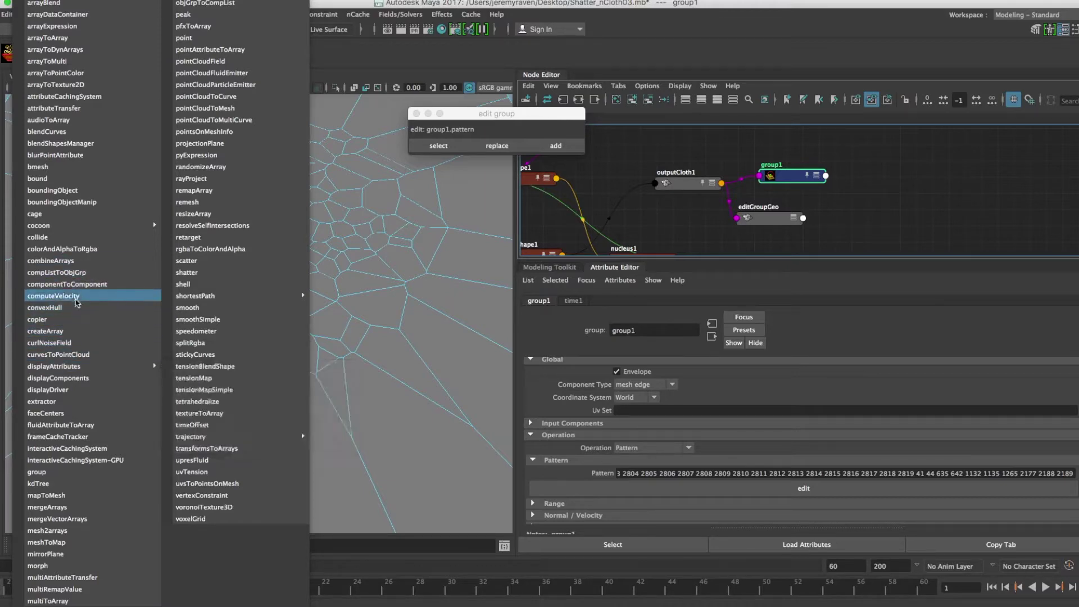
click(93, 378)
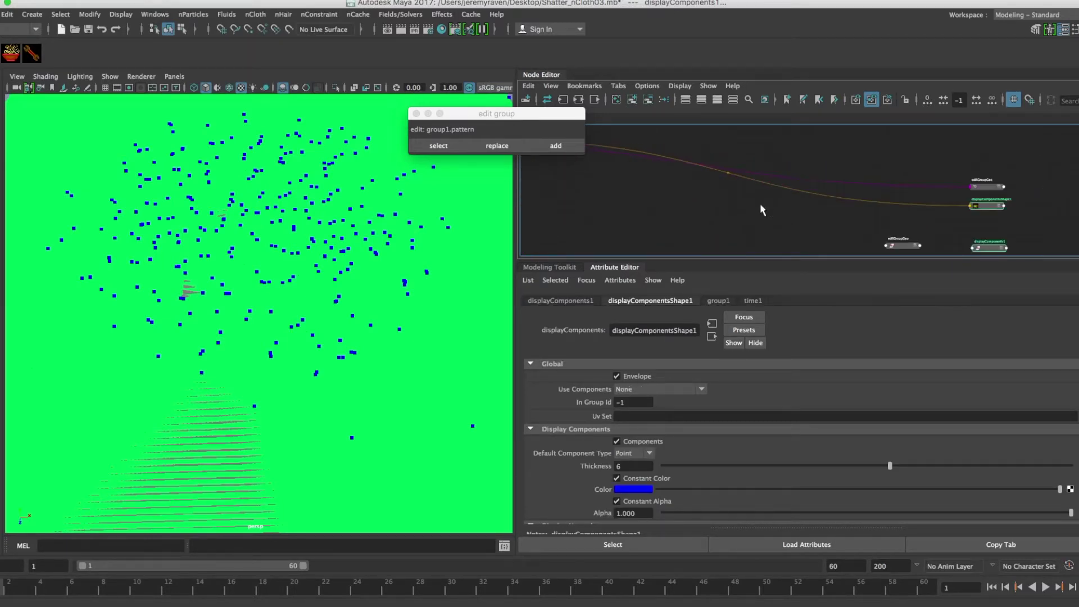
drag(971, 208, 763, 150)
click(973, 187)
drag(974, 190, 749, 177)
alt+middle_drag(749, 177, 921, 200)
drag(869, 164, 726, 178)
alt+right_drag(654, 194, 828, 233)
alt+middle_drag(828, 233, 857, 249)
Step: Position displayComponentsShape1 beside group1 and set its Use Components option to Input Component List
click(849, 239)
drag(835, 198, 832, 168)
click(646, 393)
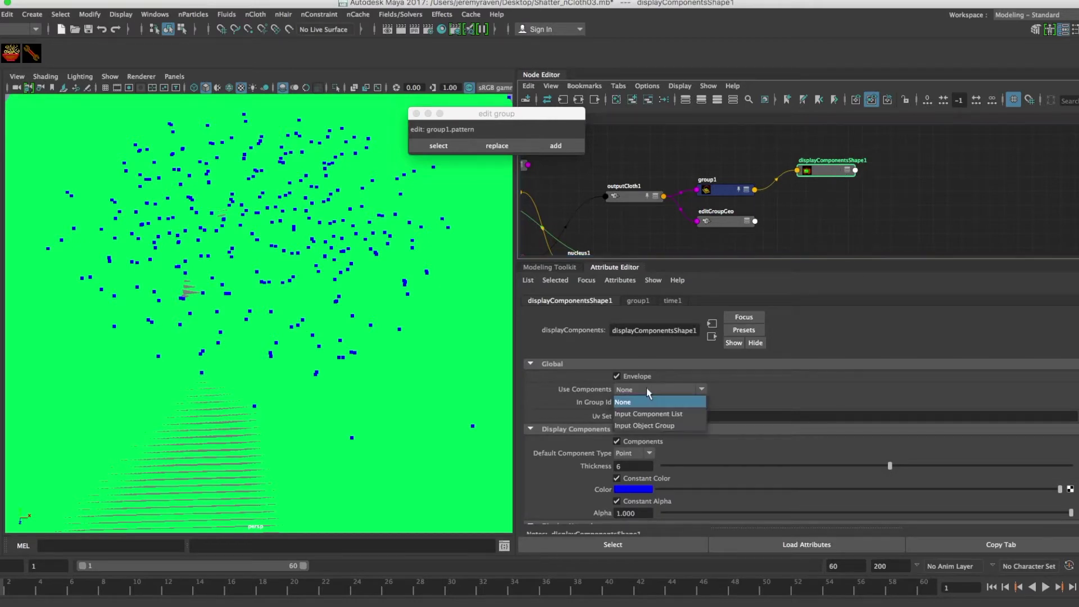
click(660, 414)
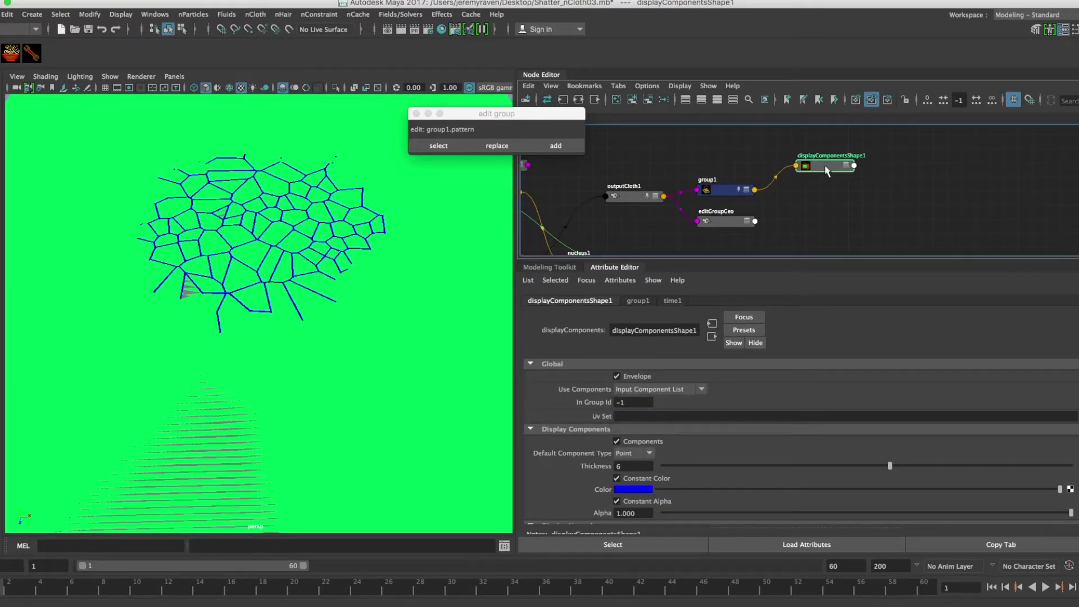
Step: Space group1 and editGroupGeo apart in the graph and move the edit group dialog off the cracked mesh
drag(731, 191, 719, 226)
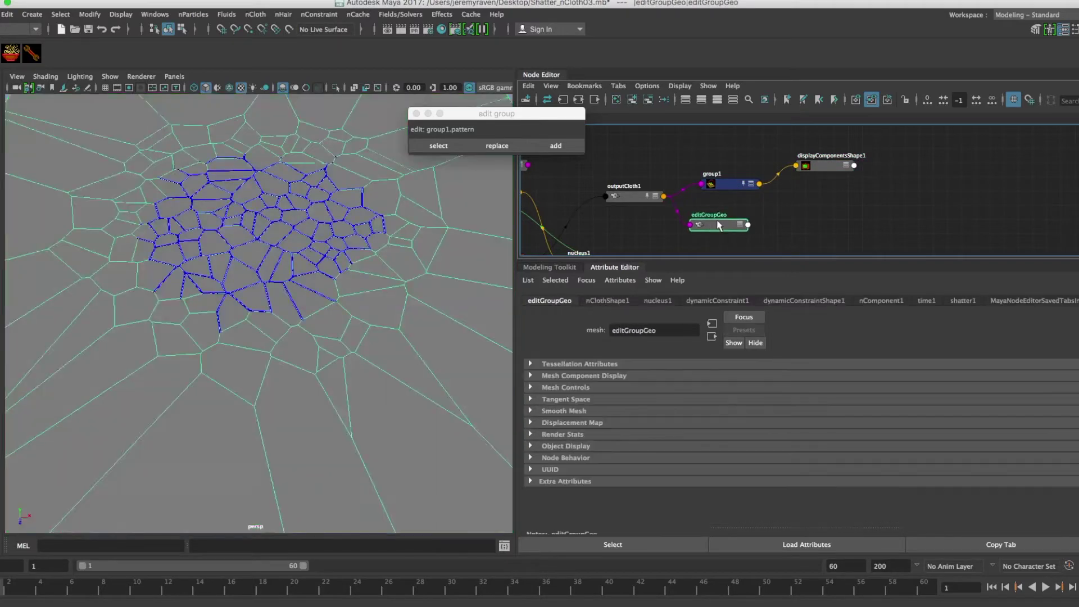
mouse_move(346, 275)
alt+mouse_down()
mouse_move(284, 282)
mouse_move(313, 276)
mouse_move(318, 259)
mouse_move(322, 270)
alt+mouse_up()
drag(503, 119, 560, 93)
mouse_move(423, 229)
alt+mouse_down()
mouse_move(365, 270)
mouse_move(380, 270)
mouse_move(284, 285)
mouse_move(277, 272)
mouse_move(284, 287)
mouse_move(272, 290)
mouse_move(308, 263)
mouse_move(296, 271)
alt+mouse_up()
alt+right_drag(296, 271, 303, 265)
alt+drag(344, 262, 341, 271)
Step: Select the editGroupGeo mesh and return it to edge selection
click(710, 223)
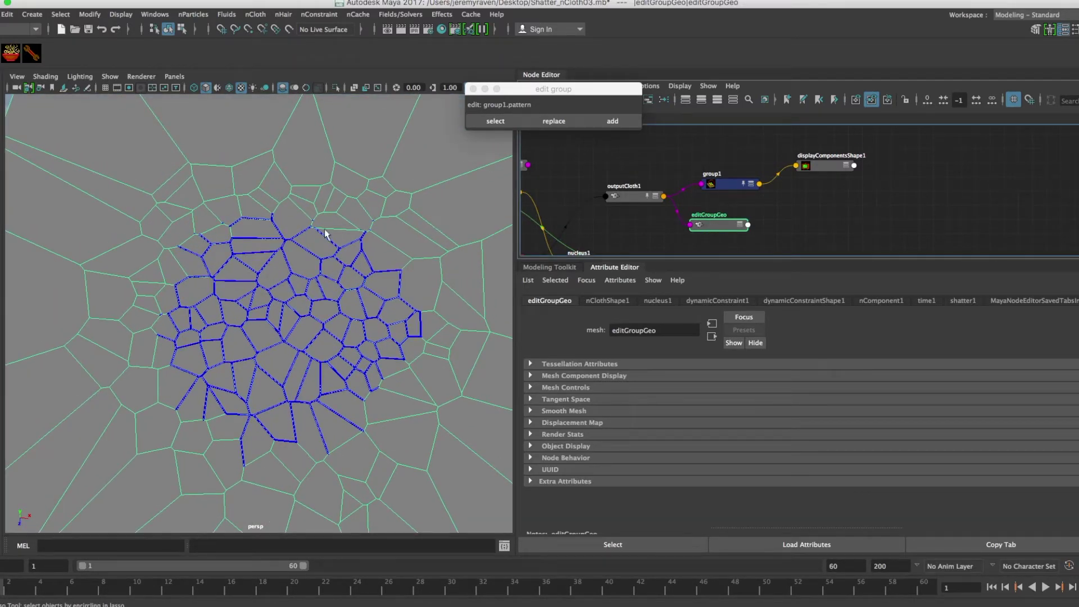
click(340, 234)
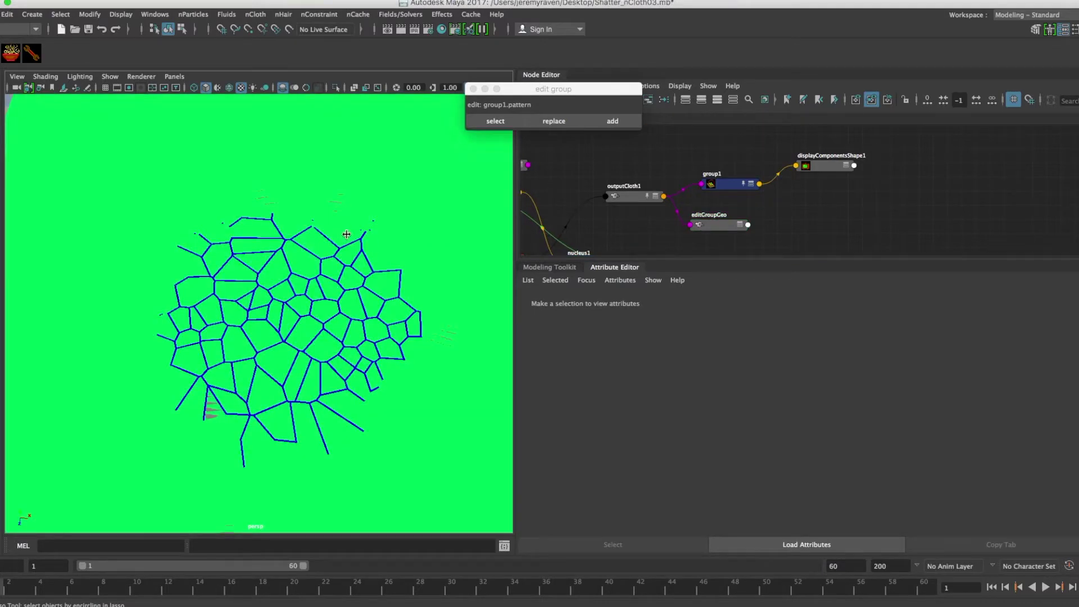
click(712, 224)
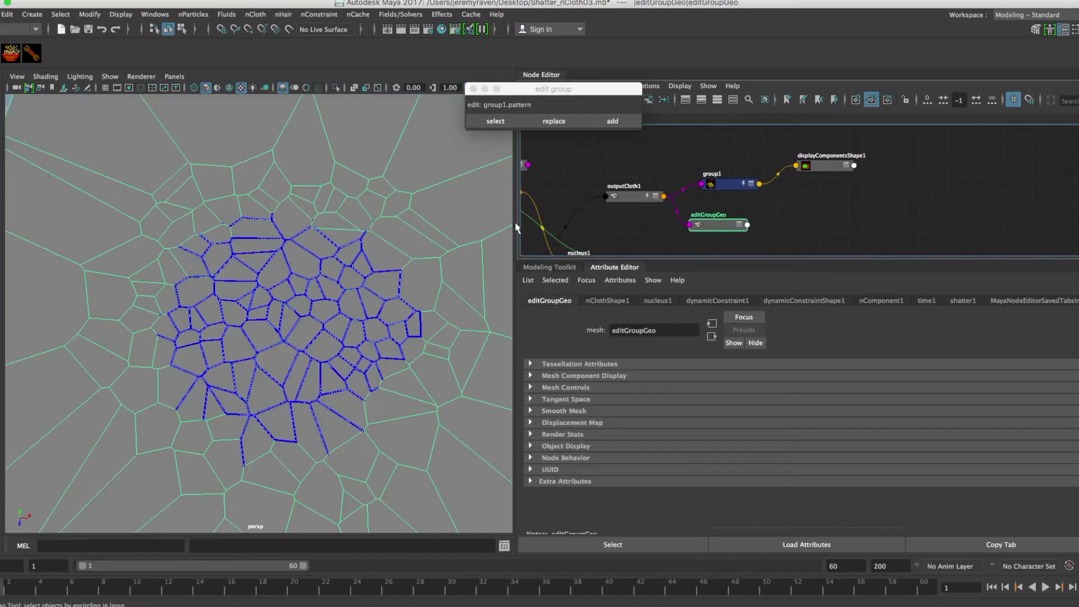
right_click(338, 238)
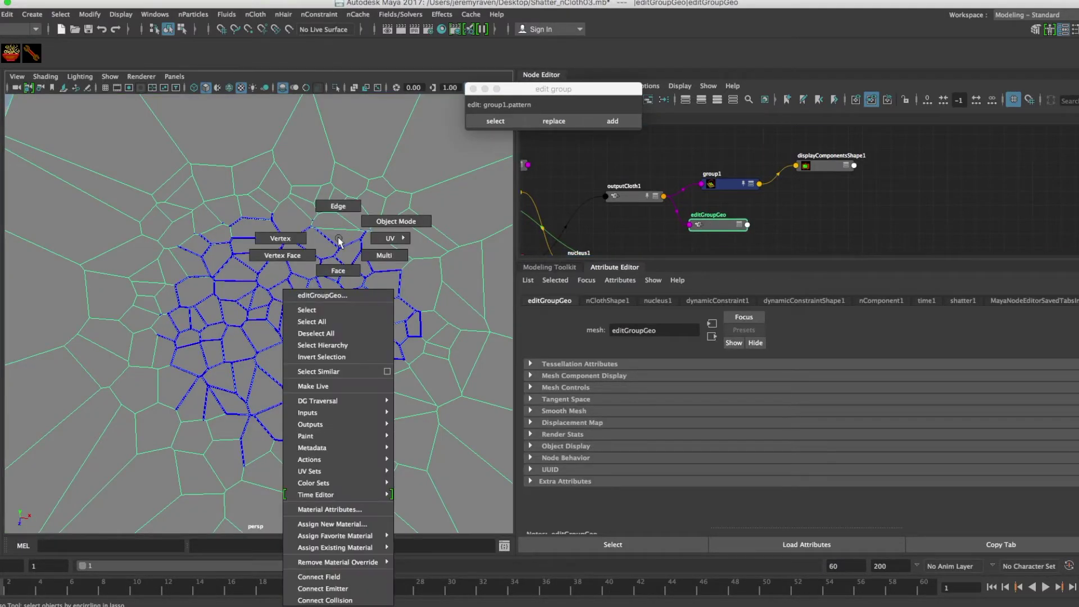
click(341, 207)
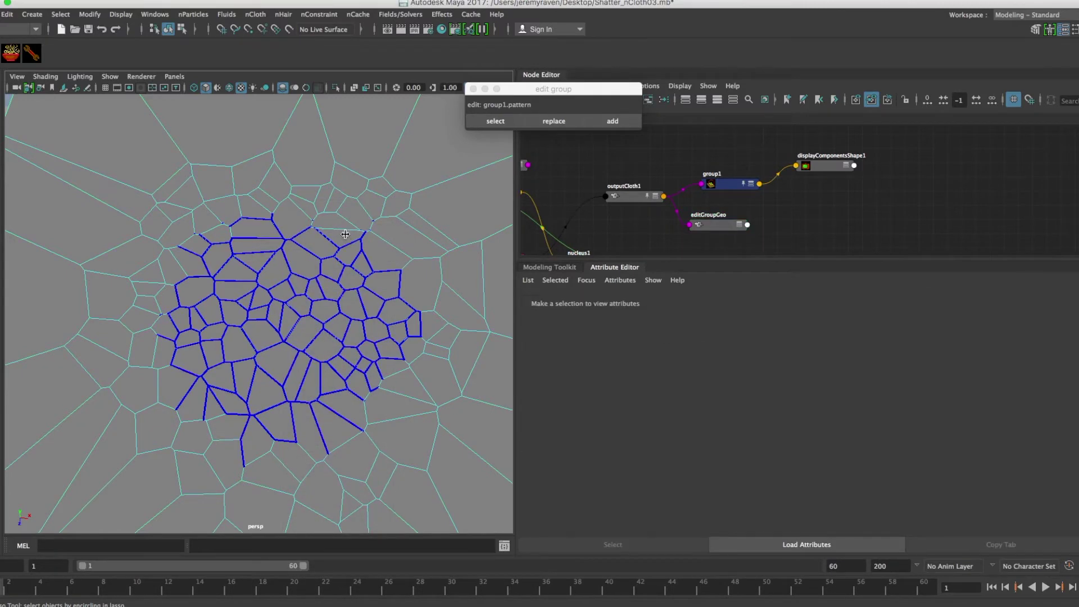
Step: Select the missed edges along the upper rim of the highlighted cluster and add them to group1's pattern
mouse_move(279, 240)
alt+right_down()
mouse_move(342, 241)
mouse_move(294, 233)
alt+right_up()
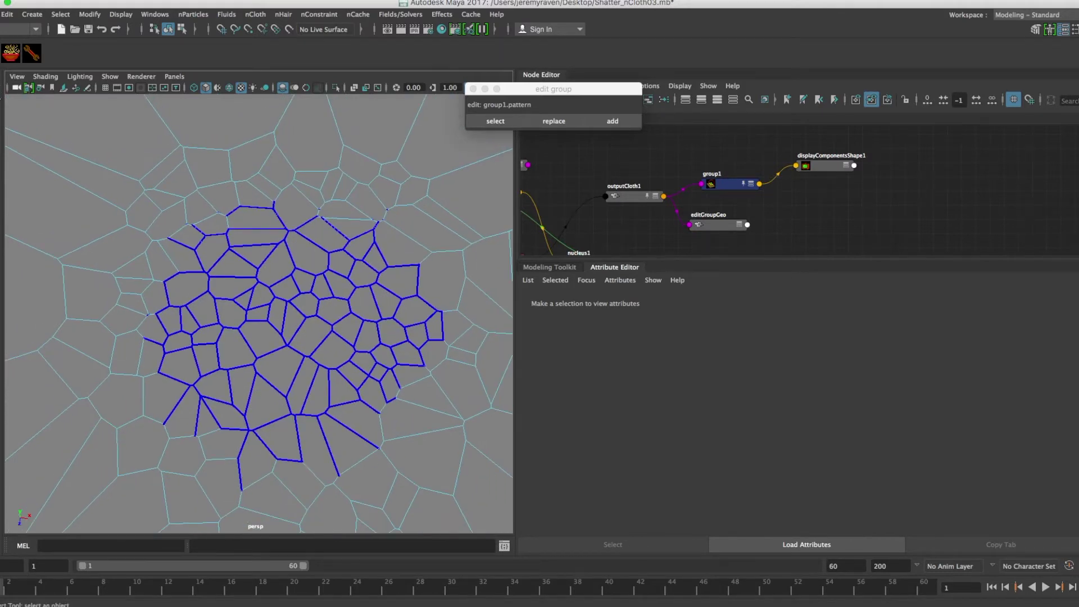
click(344, 220)
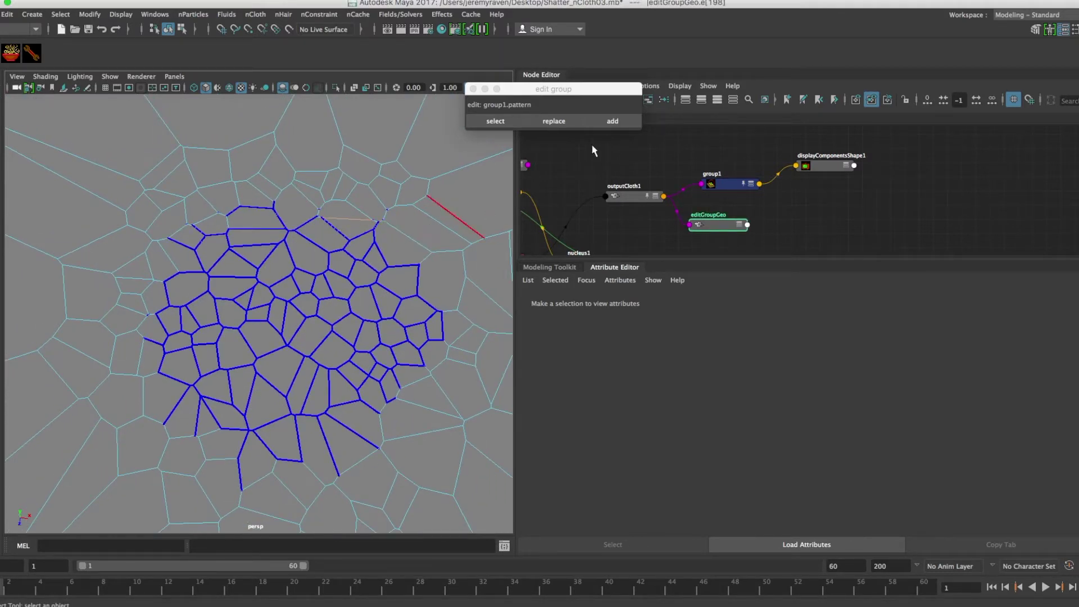
scroll(328, 225, up, 5)
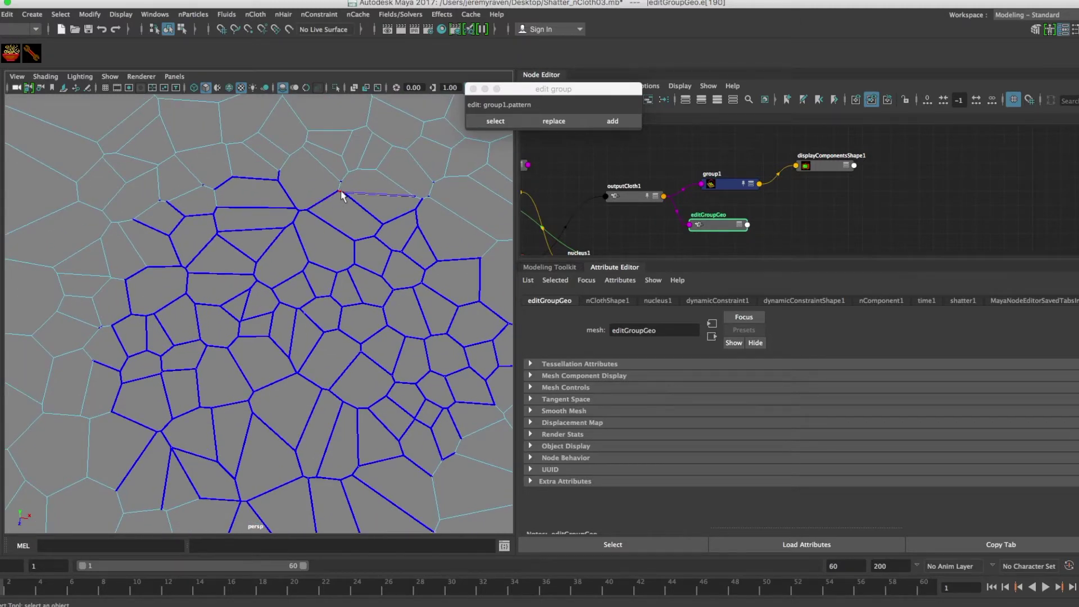
shift+click(488, 145)
click(589, 124)
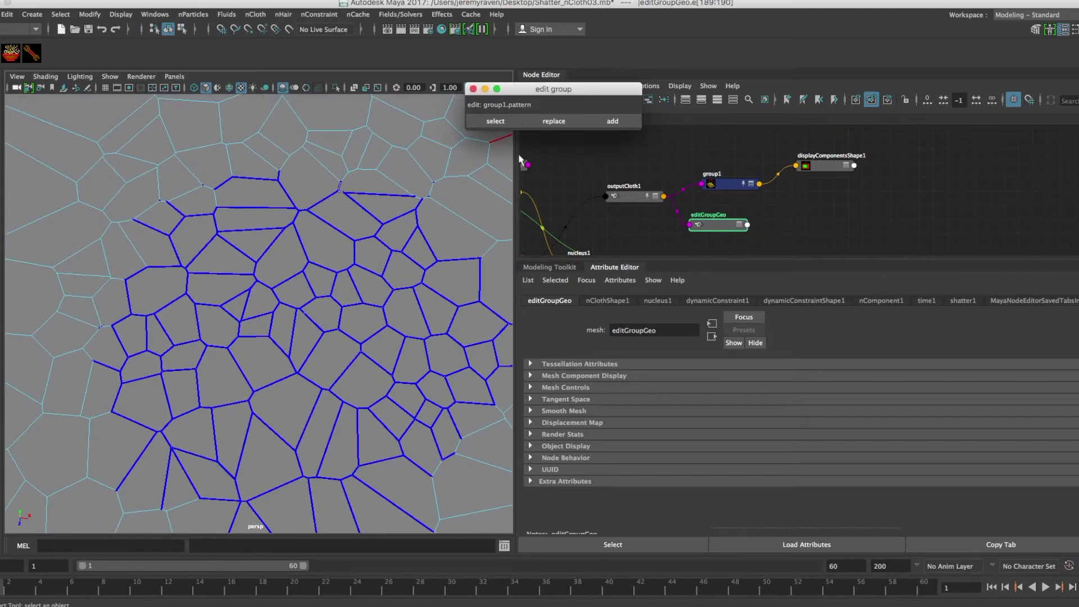
scroll(446, 240, down, 2)
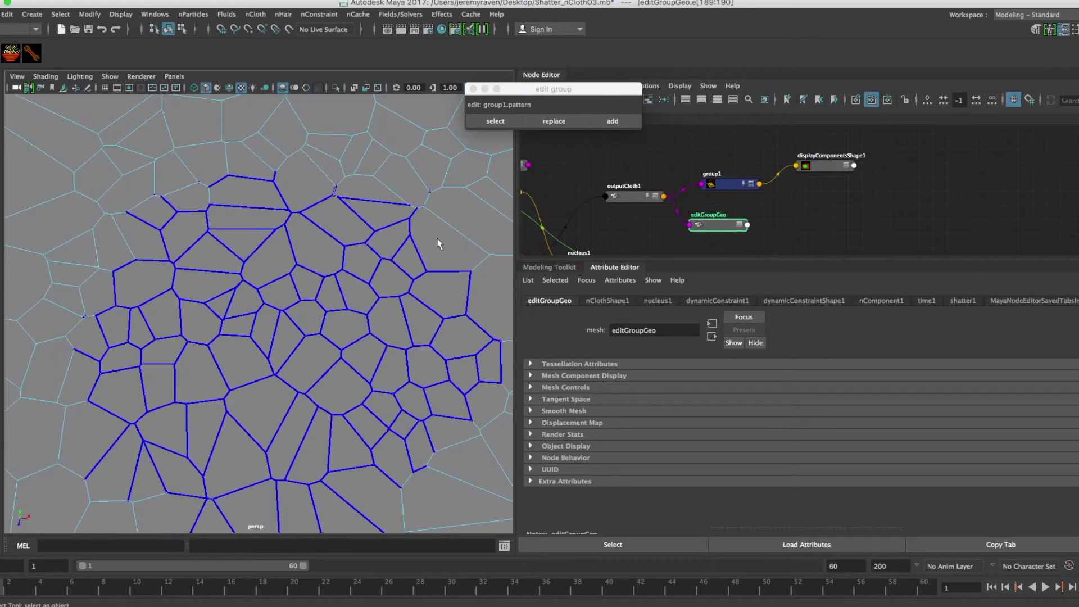
click(336, 180)
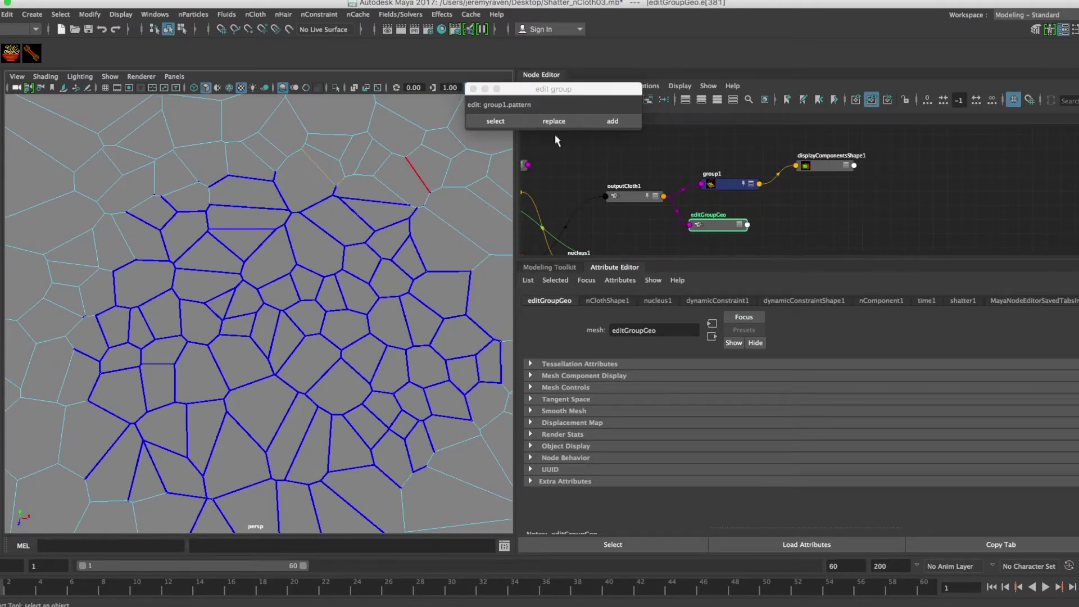
click(613, 121)
Step: Select the open rim edges on the cluster's lower right side and add them to group1's pattern
scroll(355, 223, down, 4)
alt+middle_drag(355, 223, 355, 210)
alt+drag(349, 339, 376, 339)
alt+right_drag(429, 313, 410, 386)
alt+middle_drag(427, 365, 379, 365)
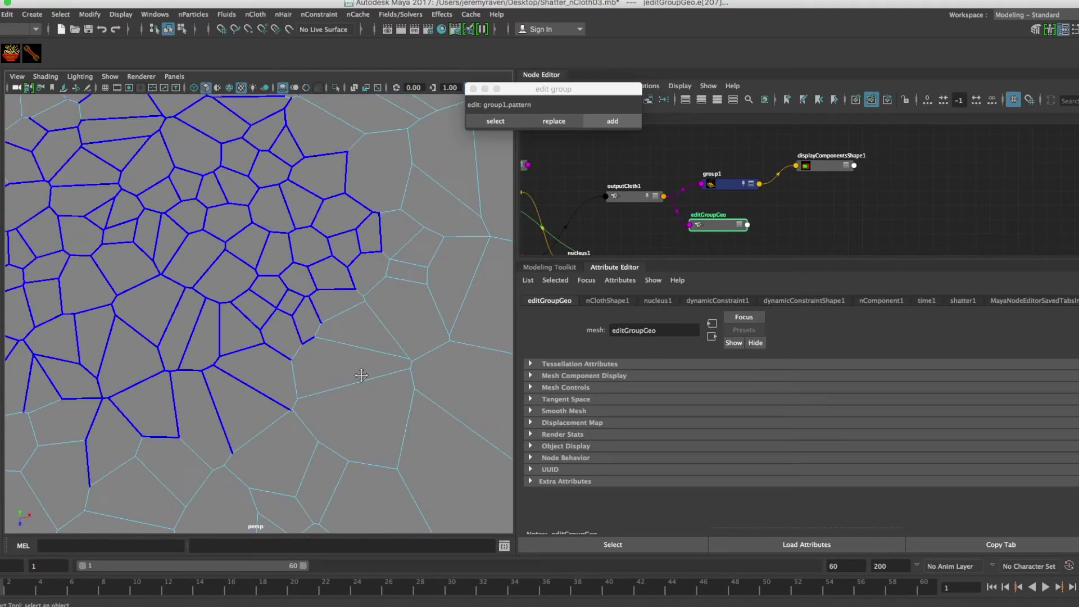
click(295, 379)
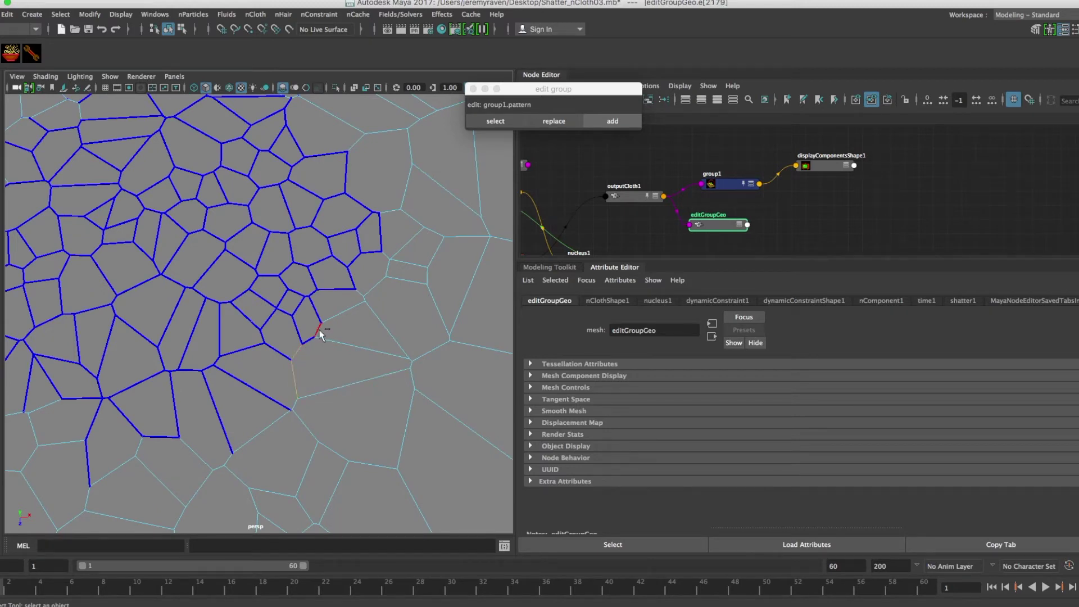
click(352, 303)
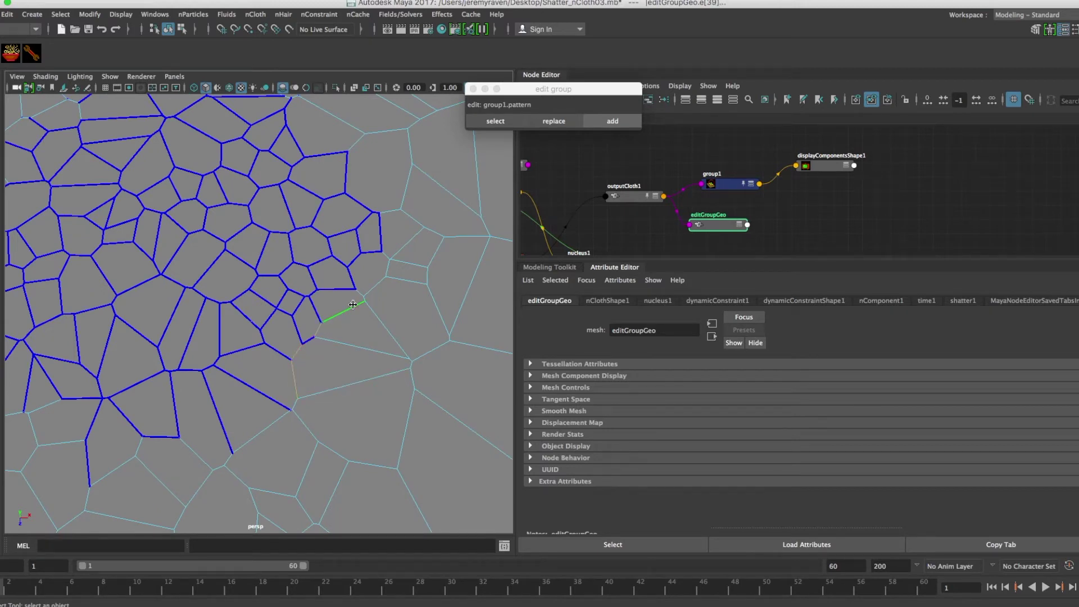
click(592, 124)
Step: Select the group1 node and review its edge pattern against the highlighted cluster
alt+drag(330, 307, 337, 306)
alt+right_drag(337, 307, 267, 296)
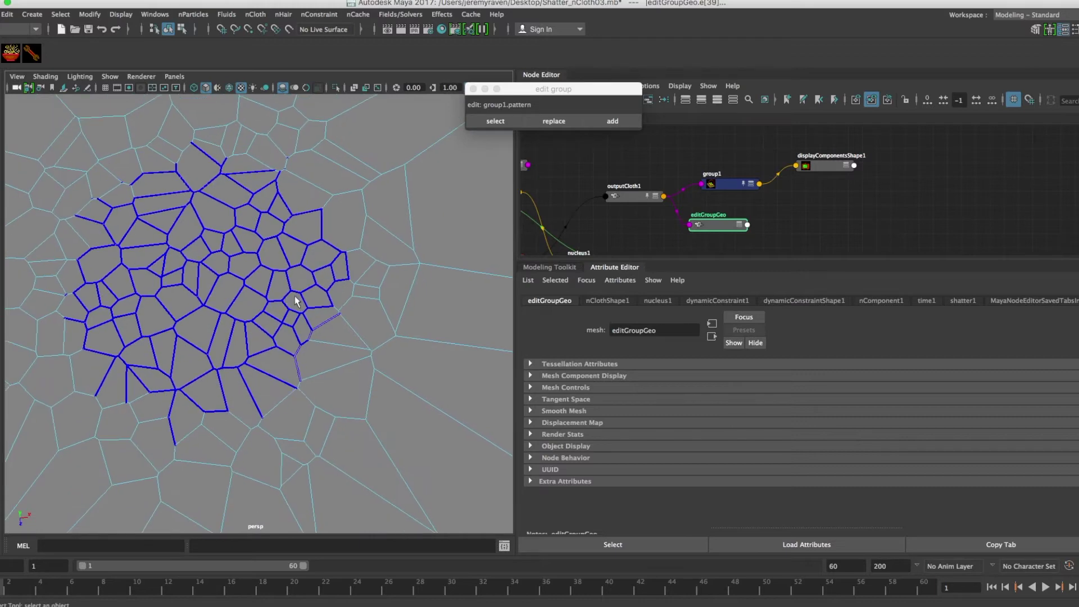
alt+middle_drag(294, 297, 368, 293)
click(712, 185)
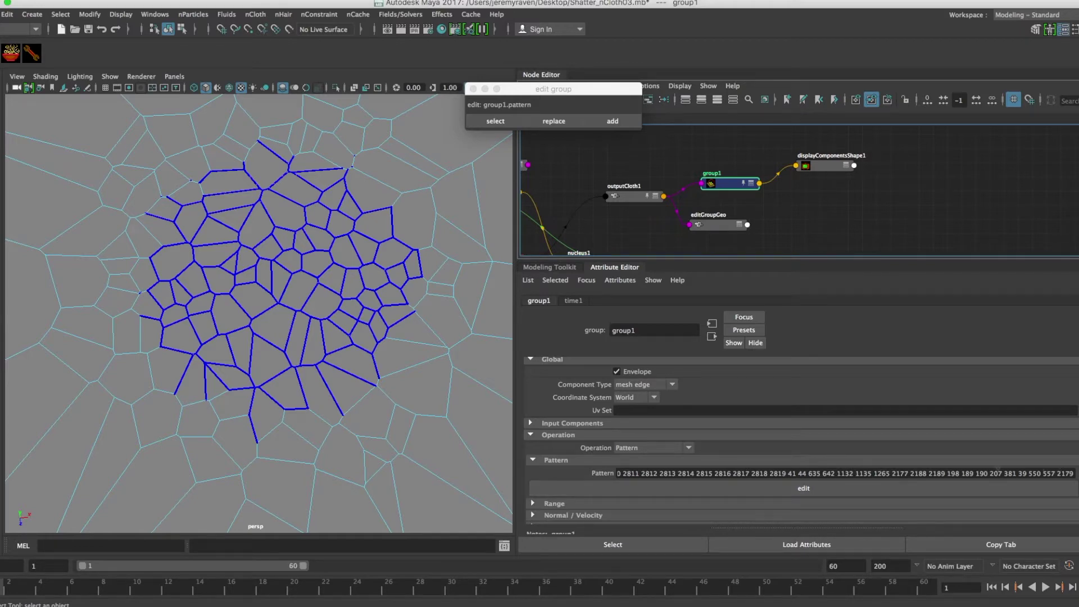
Step: Inspect the highlighted crack edges for gaps and close the edit window for group1's pattern
alt+drag(377, 376, 365, 343)
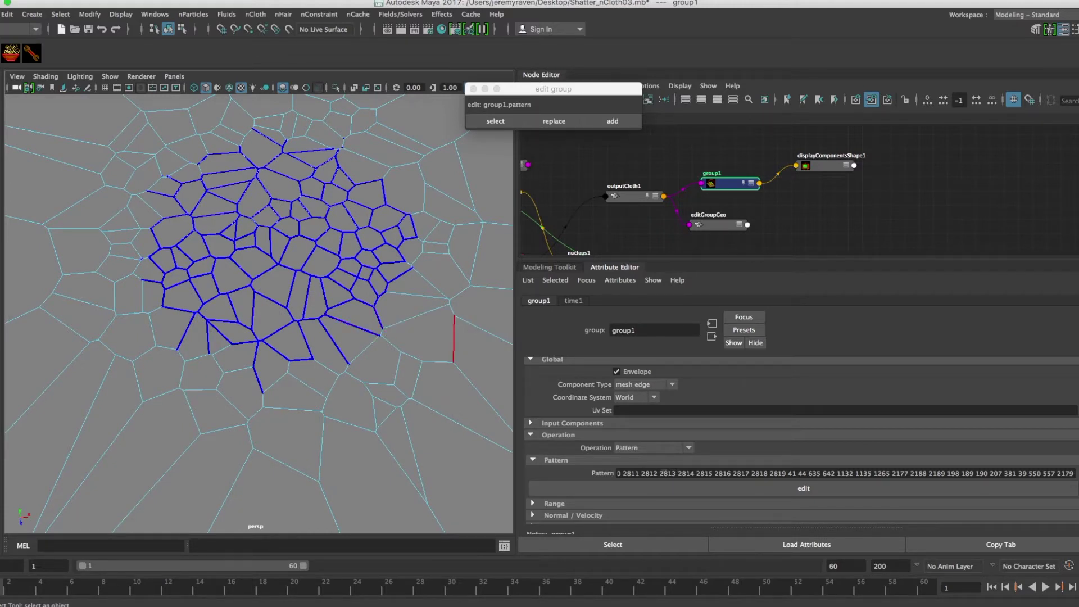
alt+middle_drag(437, 352, 439, 379)
scroll(357, 330, up, 3)
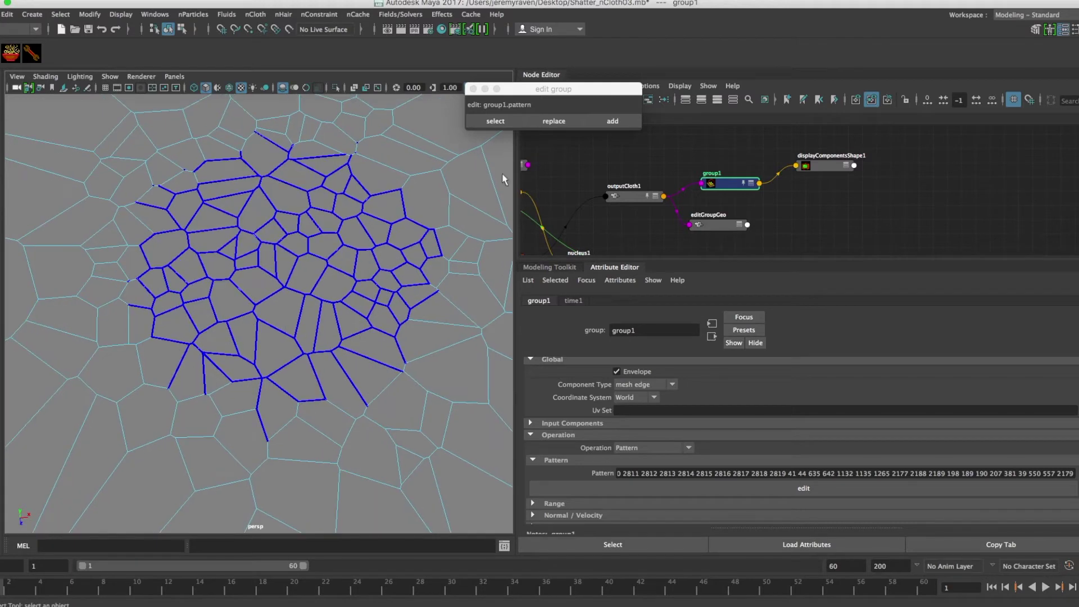
drag(550, 90, 551, 89)
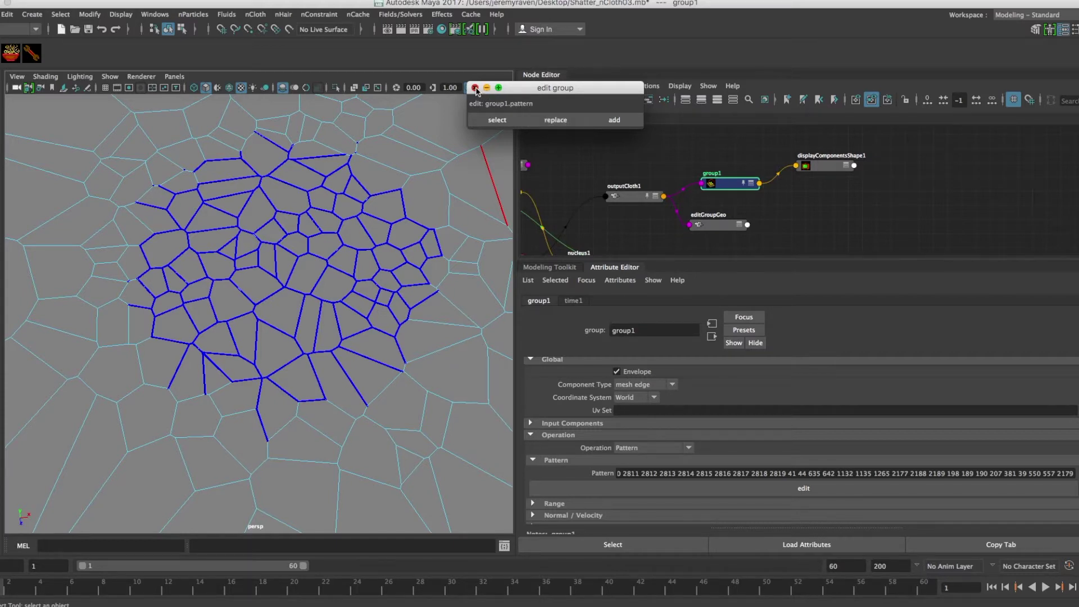
click(475, 88)
Step: Rearrange group1 and displayComponentsShape1 in the node graph to open up space beside them
drag(728, 183, 728, 180)
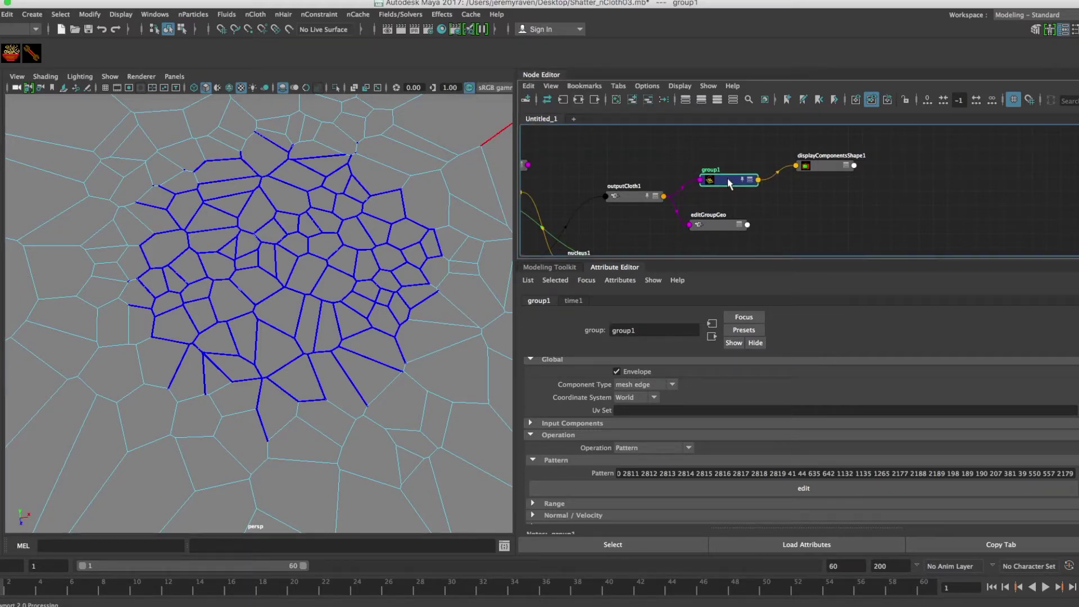
scroll(313, 242, down, 2)
mouse_move(336, 260)
alt+mouse_down()
mouse_move(326, 256)
mouse_move(347, 255)
mouse_move(337, 250)
alt+mouse_up()
drag(726, 185, 717, 188)
drag(821, 166, 825, 152)
drag(722, 188, 721, 183)
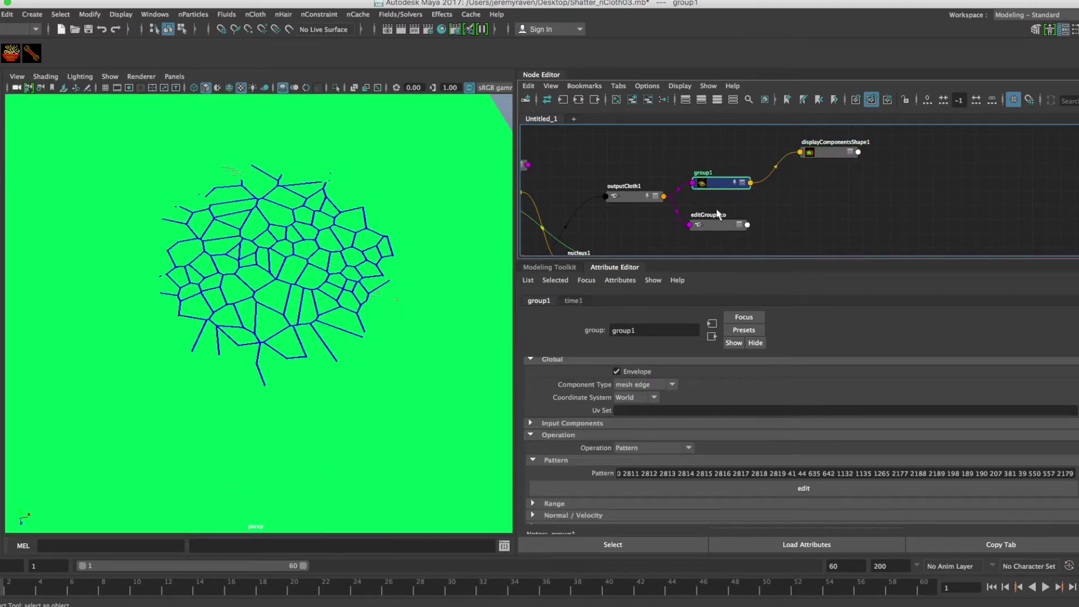
click(713, 224)
click(827, 153)
drag(827, 153, 822, 153)
click(716, 222)
click(719, 182)
drag(721, 183, 720, 185)
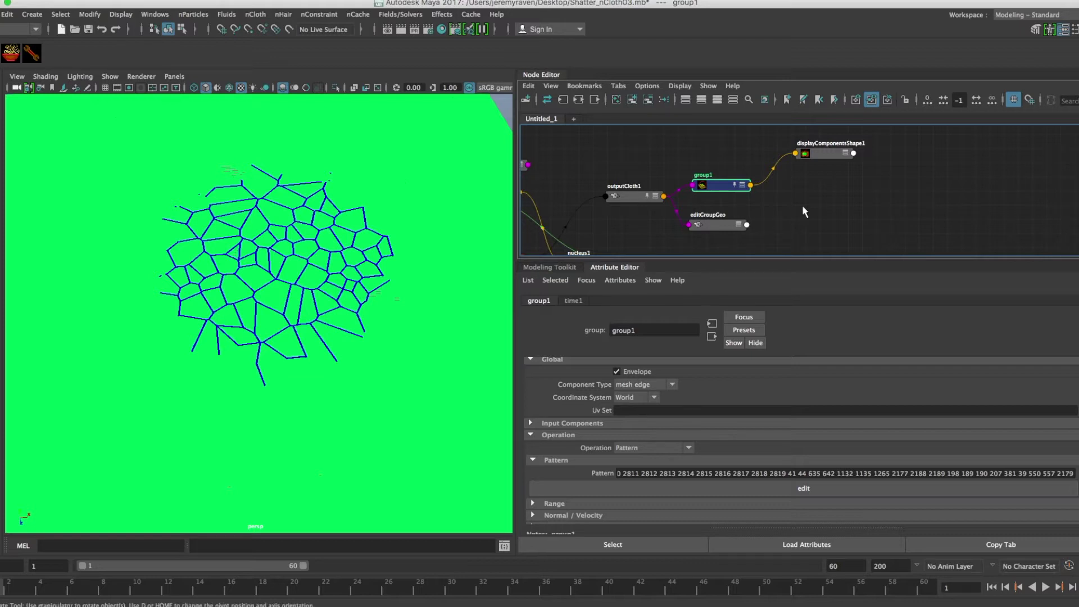
Step: Create a polyExtrudeEdge node in the node graph
key(Tab)
text(extrude)
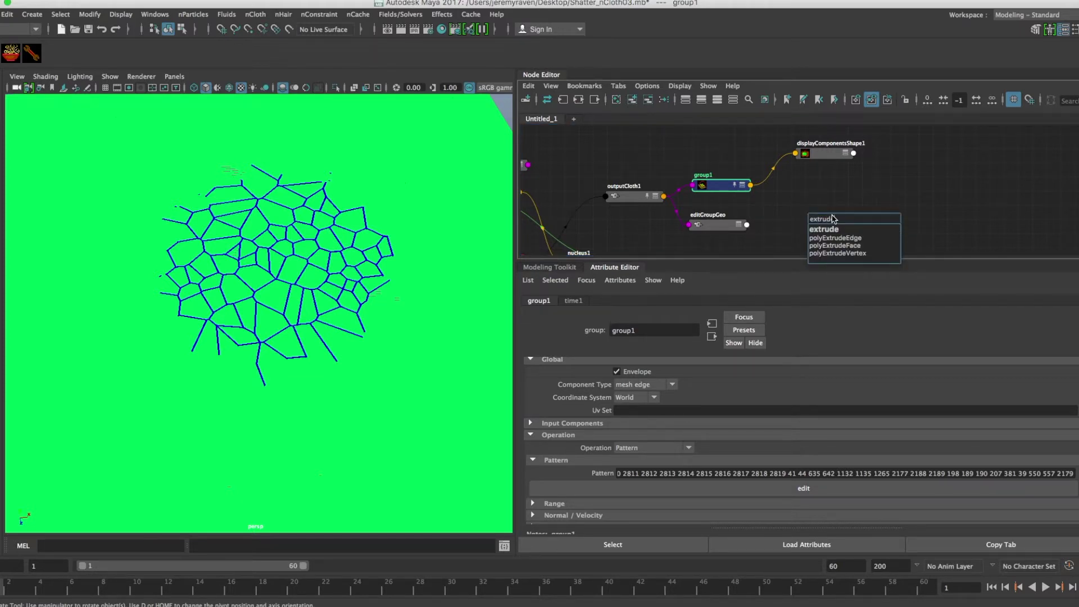
click(845, 238)
key(Return)
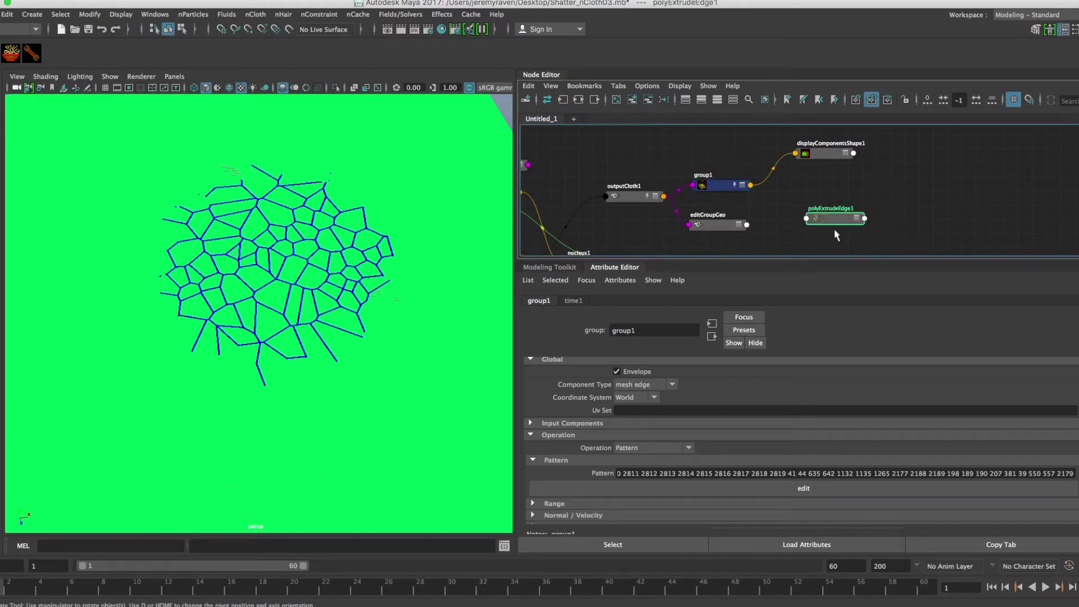
Step: Connect group1's outputs to the matching inputs of polyExtrudeEdge1 and place the extrude node beside group1
drag(803, 218, 732, 180)
shift+click(815, 203)
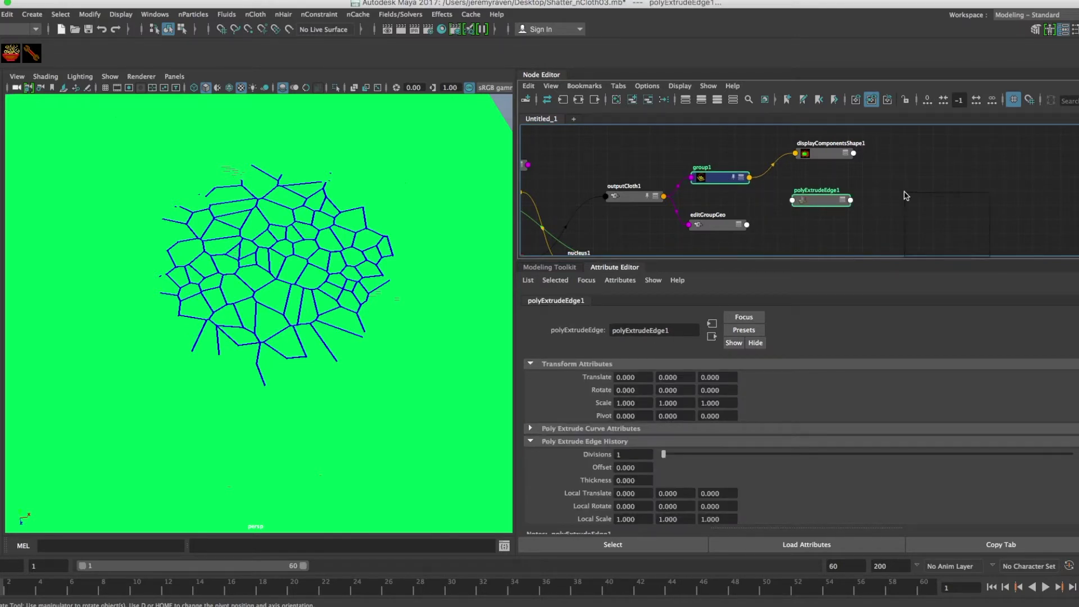
right_click(905, 196)
click(1006, 209)
right_click(908, 189)
click(992, 211)
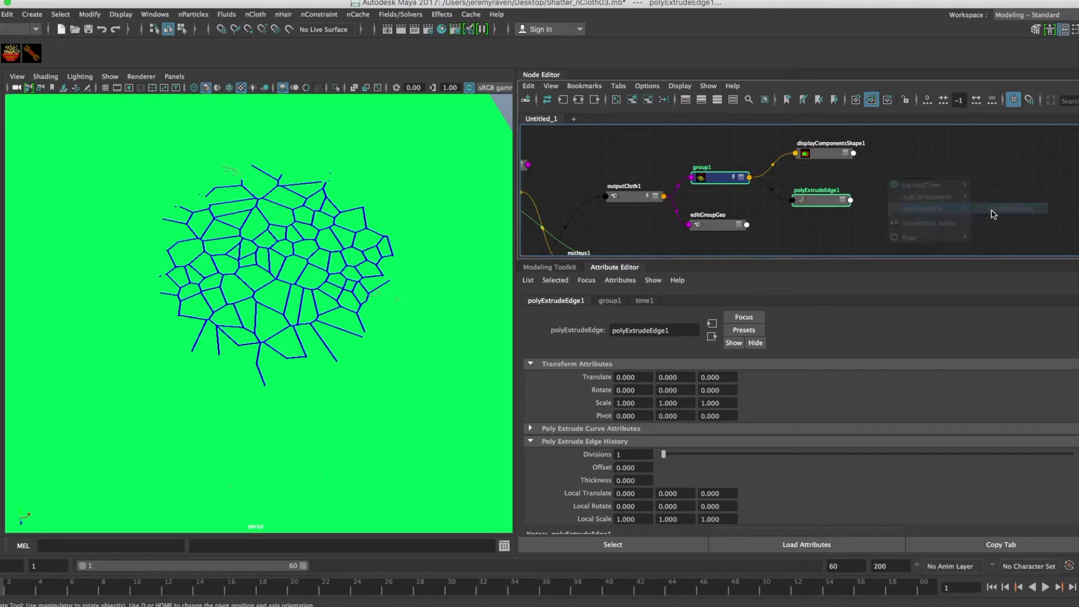
click(905, 221)
drag(821, 200, 811, 200)
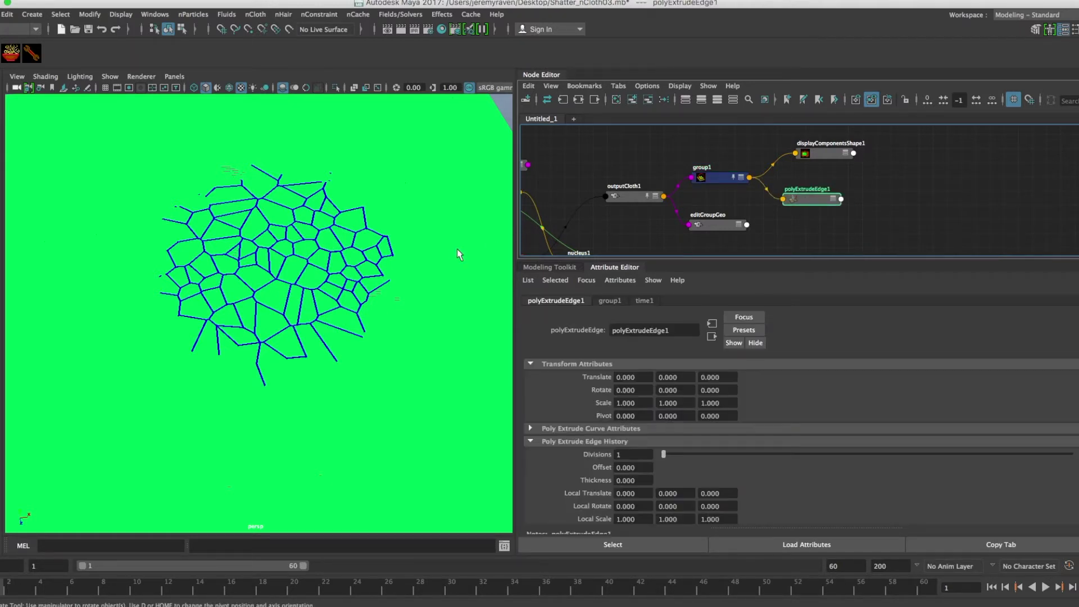
Step: Hide the editGroupGeo mesh and check outputCloth1, group1 and polyExtrudeEdge1 against the viewport display
click(713, 225)
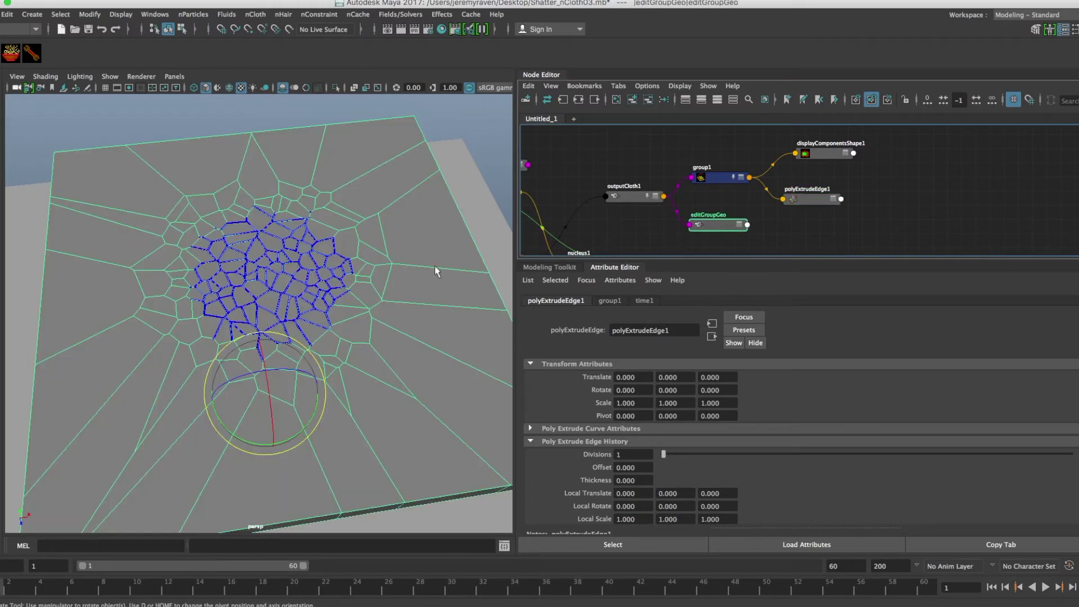
key(h)
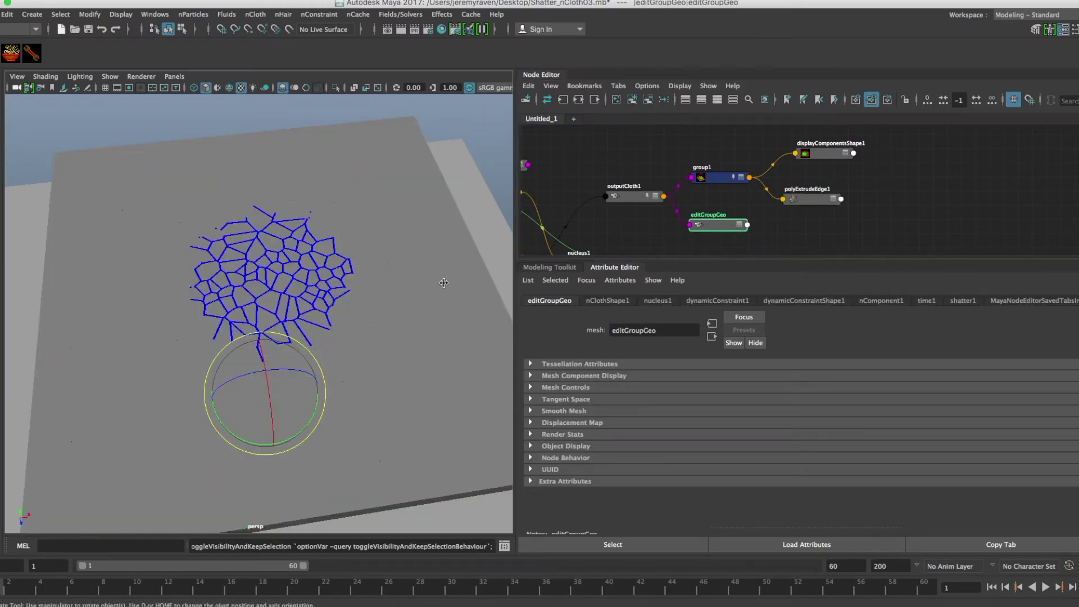
click(635, 196)
alt+drag(365, 270, 388, 290)
alt+right_drag(338, 288, 358, 288)
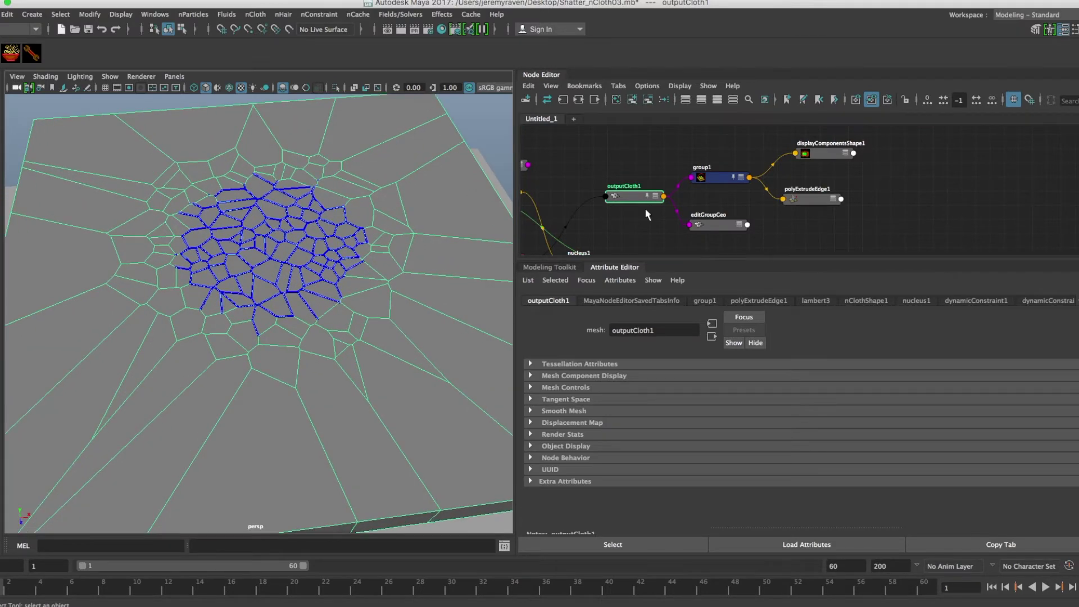
click(810, 160)
click(725, 178)
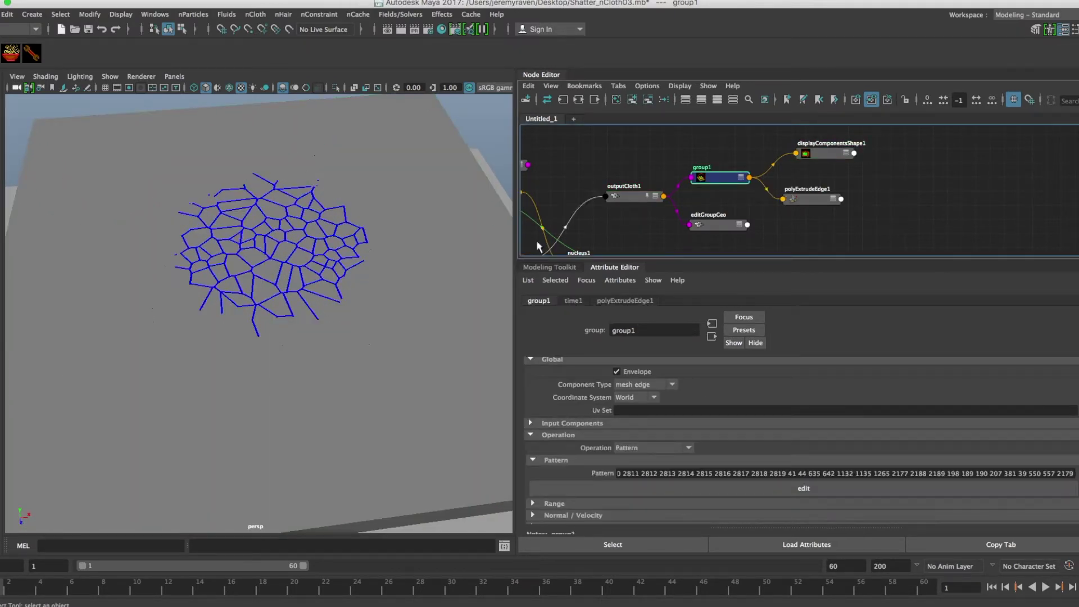
click(814, 198)
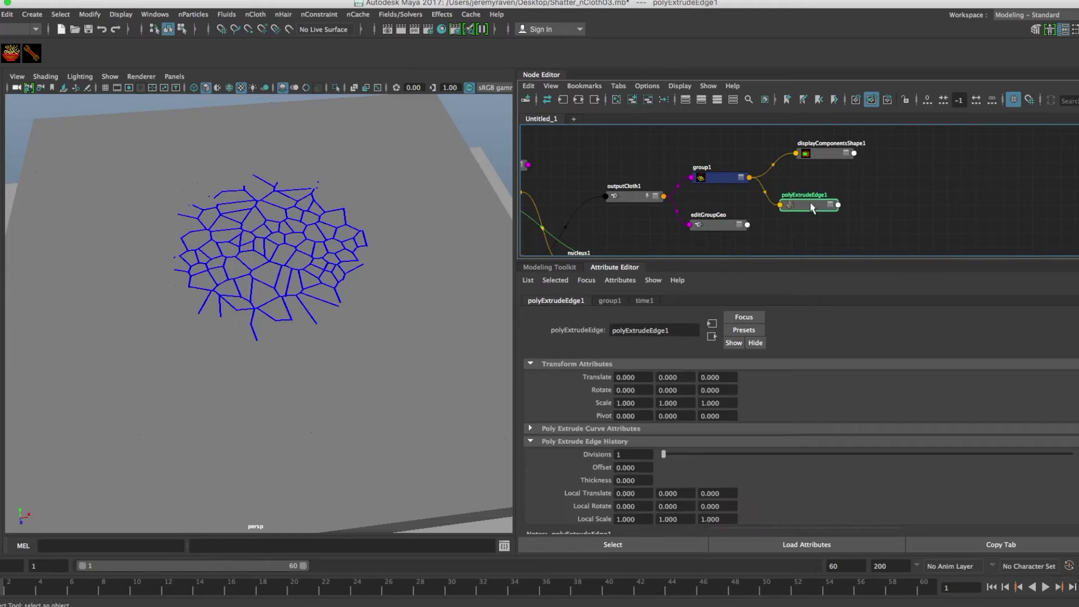
mouse_move(413, 257)
alt+mouse_down()
mouse_move(386, 252)
mouse_move(411, 255)
alt+mouse_up()
alt+right_drag(411, 256, 417, 256)
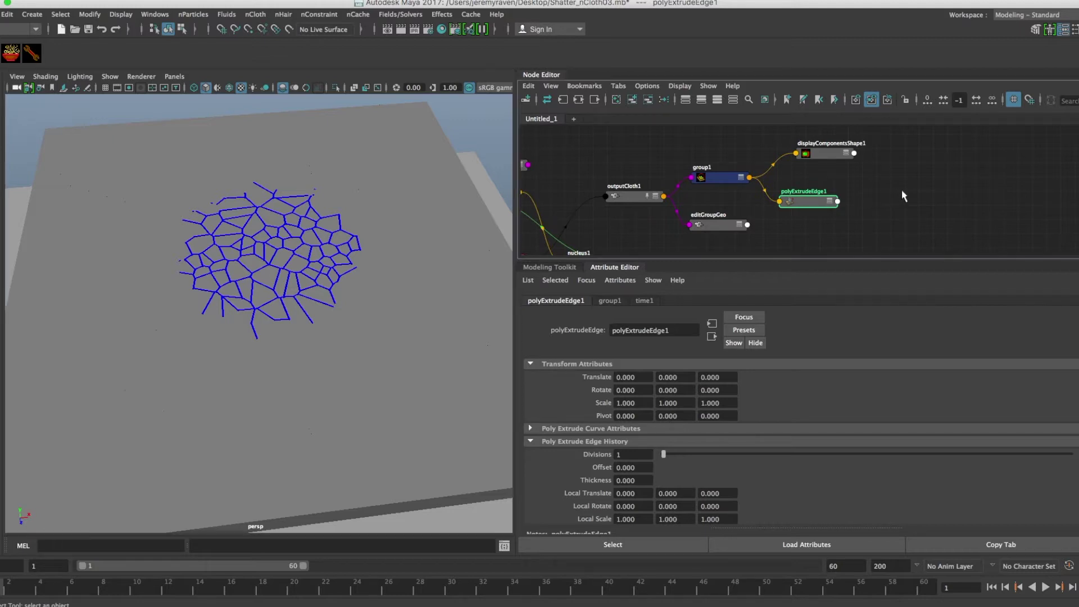
Step: Create a polygon cube, disconnect polyCube2 from its shape and place pCubeShape2 beside polyExtrudeEdge1 in the node graph
shift+right_click(311, 254)
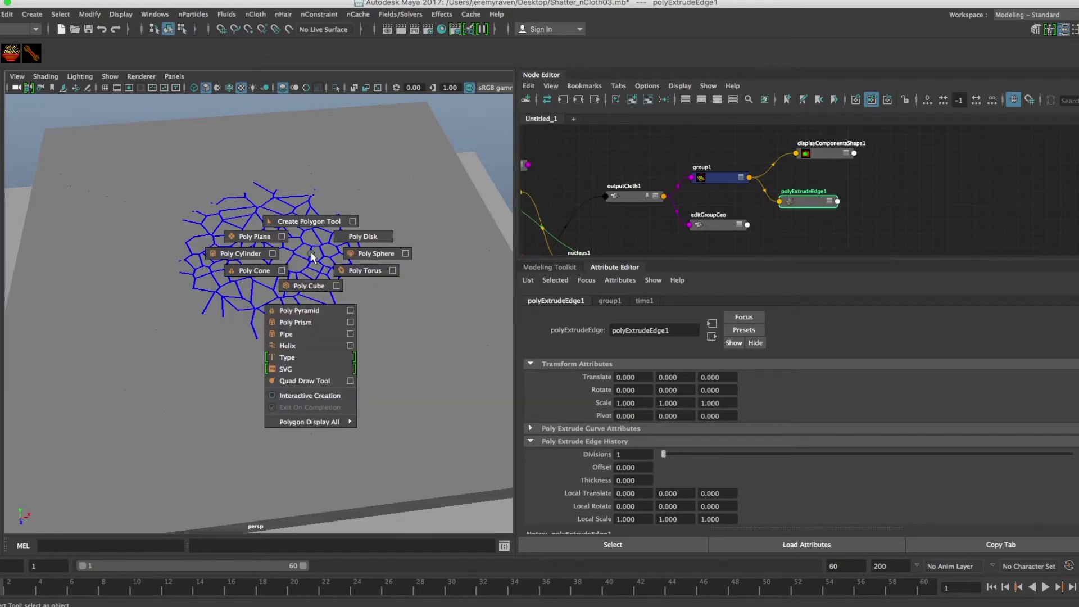
click(309, 285)
drag(886, 146, 905, 213)
key(Delete)
click(905, 214)
click(660, 101)
drag(1025, 170, 881, 208)
Step: Connect polyExtrudeEdge1's output to the mesh input of pCubeShape2 and space the two nodes apart
click(807, 202)
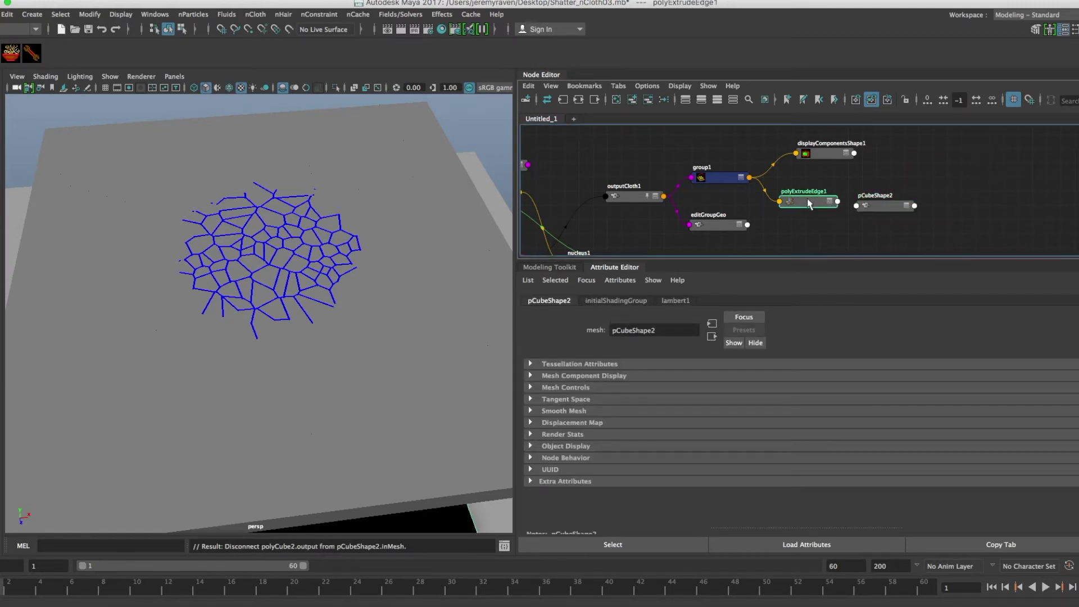
shift+click(881, 207)
key(c)
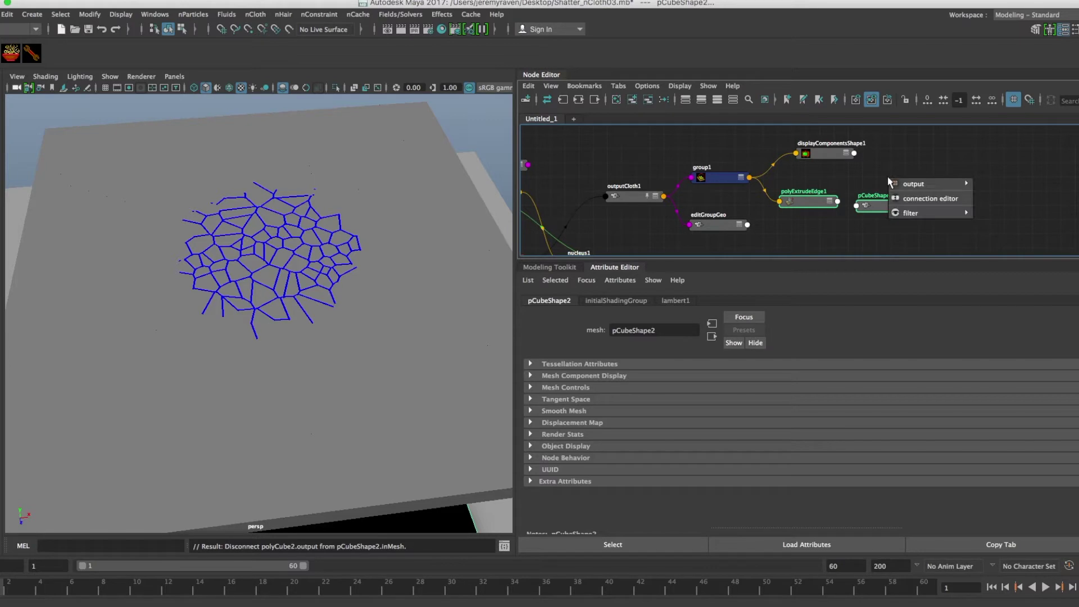
click(988, 184)
drag(892, 198, 907, 187)
click(855, 213)
drag(823, 193, 814, 197)
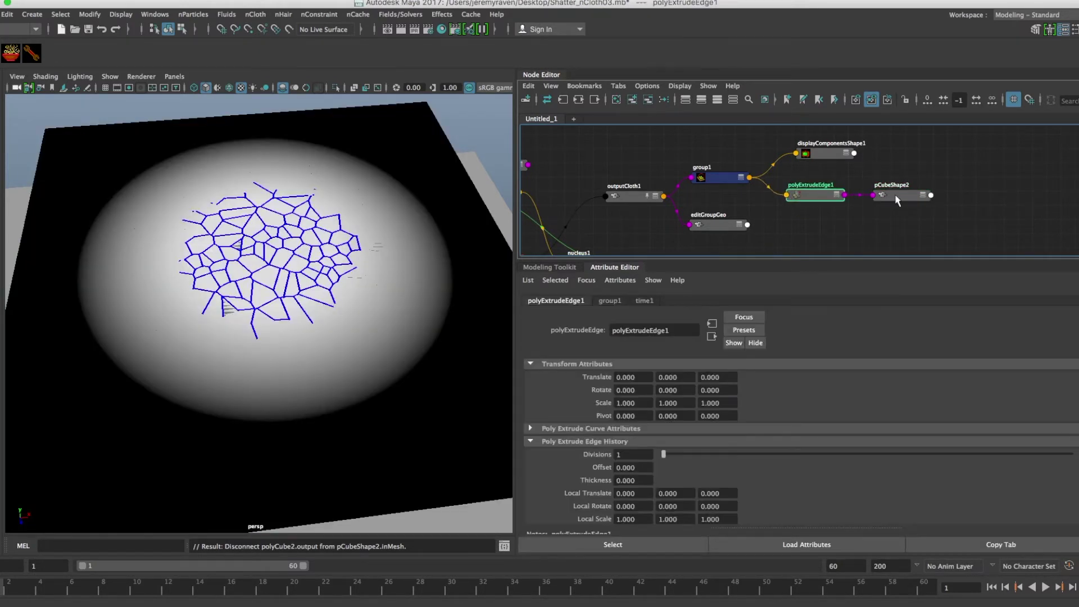
Step: Try a Local Translate Z of 2 on polyExtrudeEdge1
click(895, 194)
scroll(349, 285, up, 3)
alt+drag(355, 286, 348, 279)
click(811, 199)
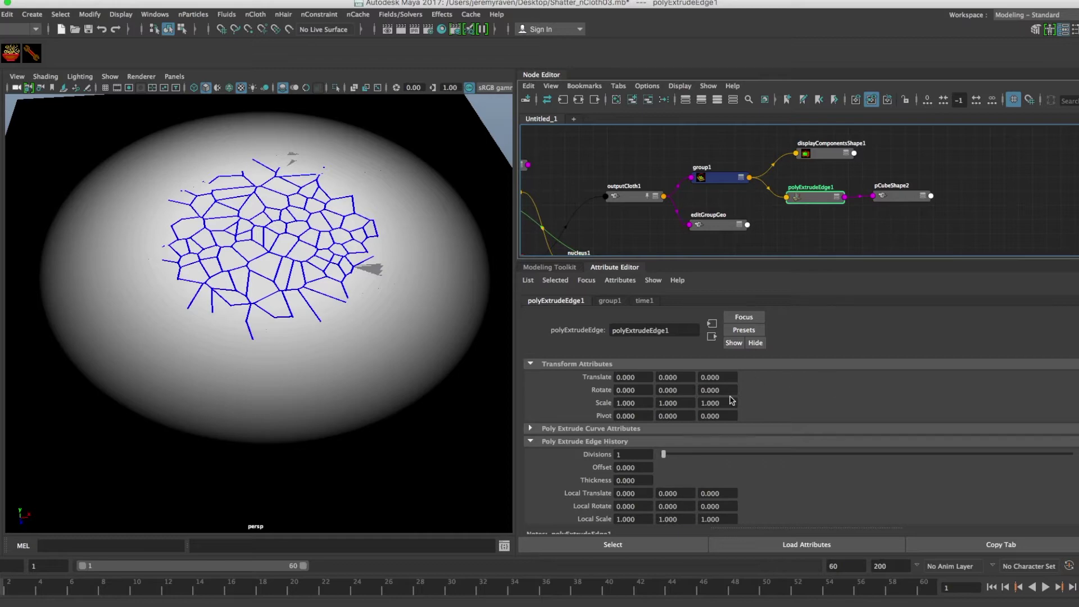
scroll(721, 444, down, 1)
click(722, 489)
text(2)
key(Return)
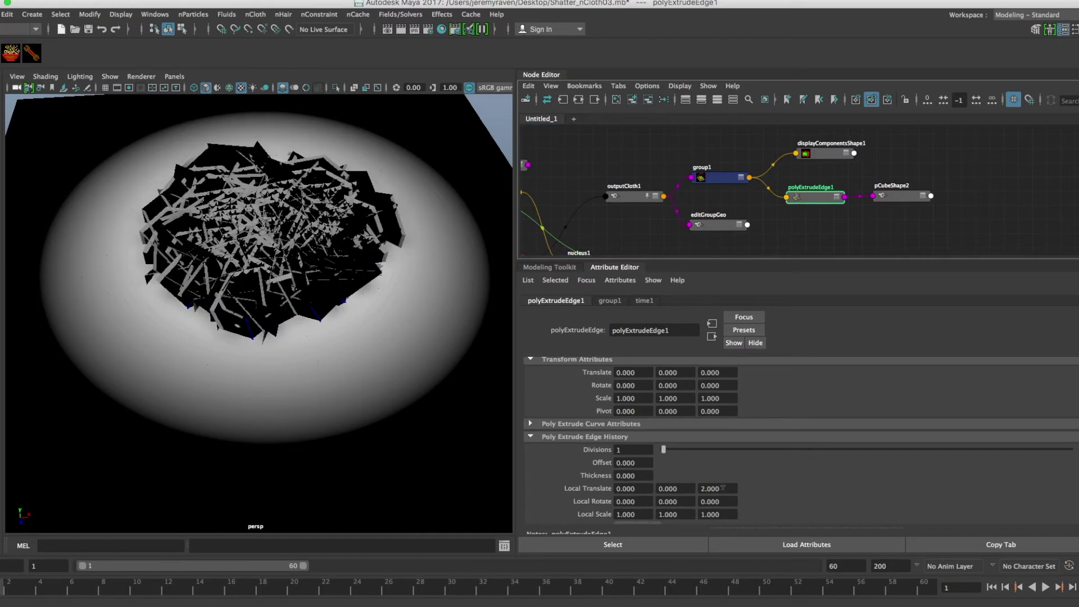
Step: Set polyExtrudeEdge1's Local Translate Z to 0.1 and check the extruded edges up close
ctrl+drag(723, 487, 668, 482)
text(.1)
key(Return)
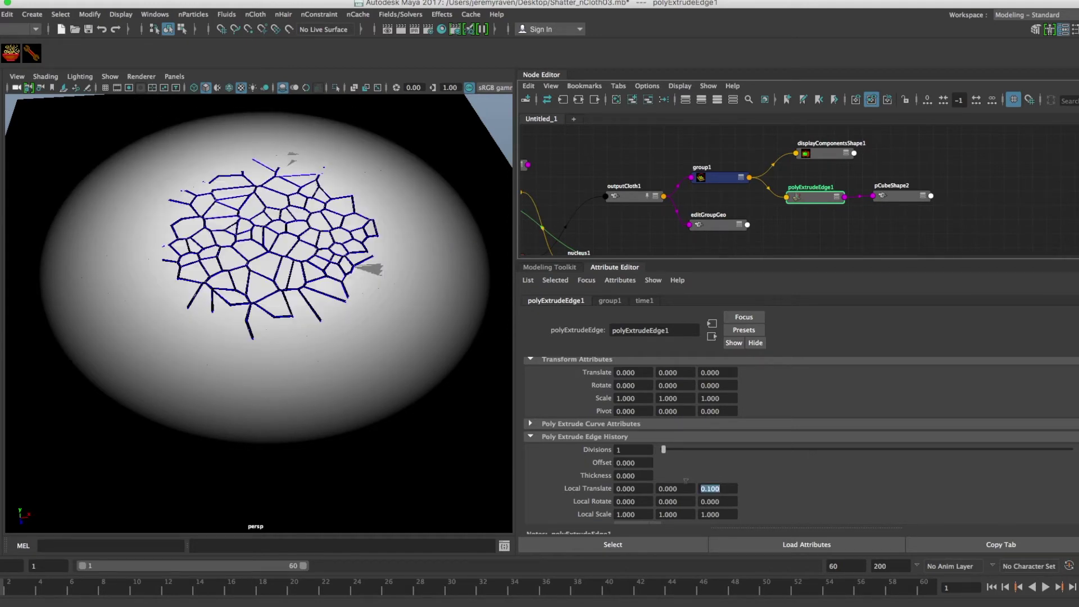
alt+right_drag(289, 356, 429, 330)
alt+drag(369, 340, 352, 364)
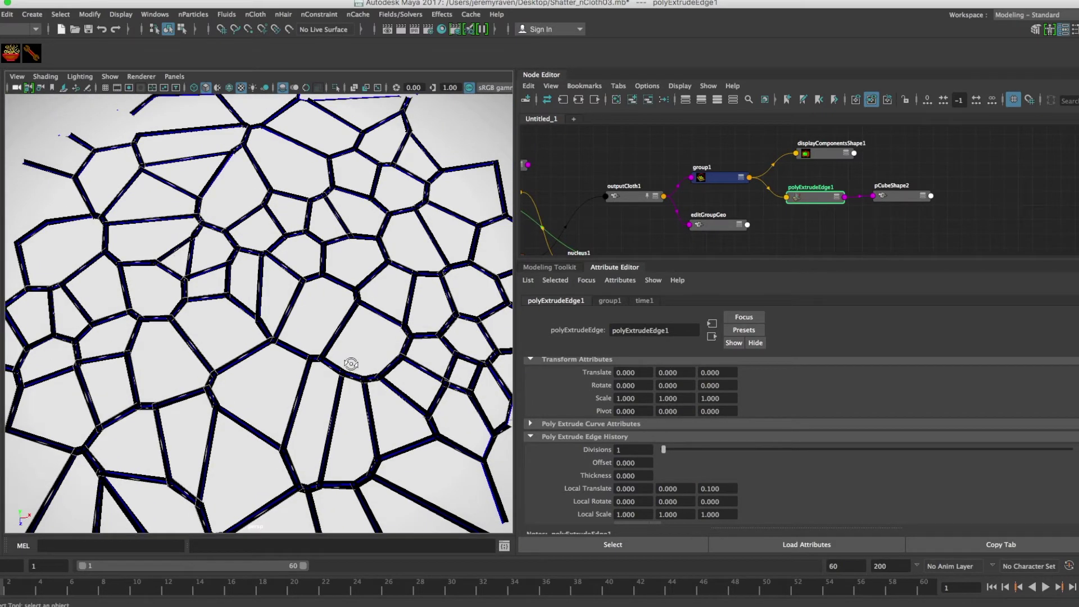
Step: Turn off the Envelope of displayComponentsShape1
click(813, 156)
click(618, 375)
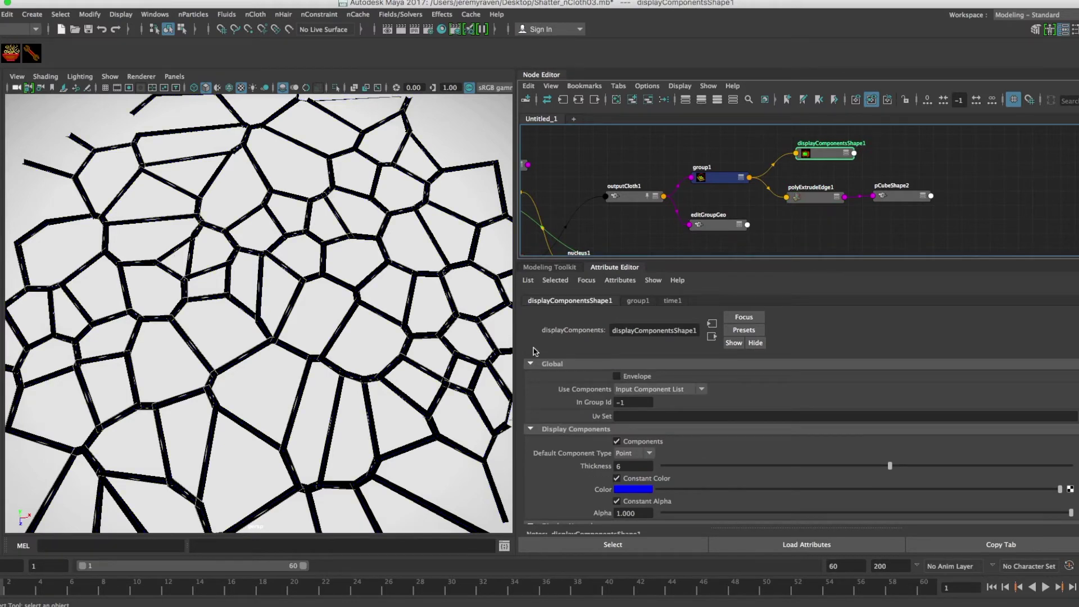
scroll(316, 303, down, 5)
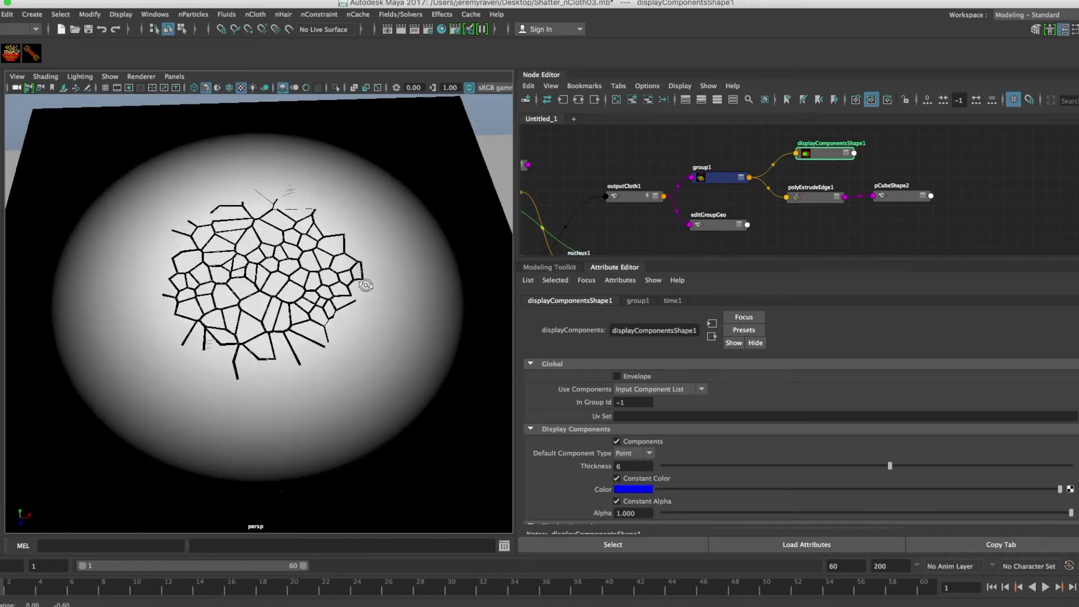
Step: Assign the existing lambert2 material to the outputCloth1 mesh
click(455, 244)
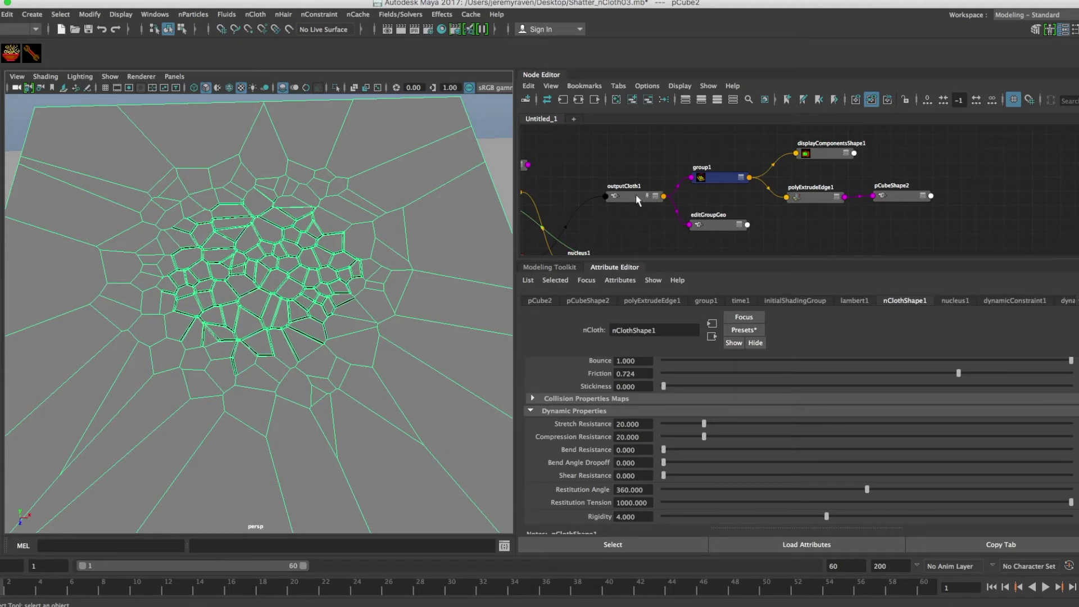
click(636, 194)
right_click(429, 239)
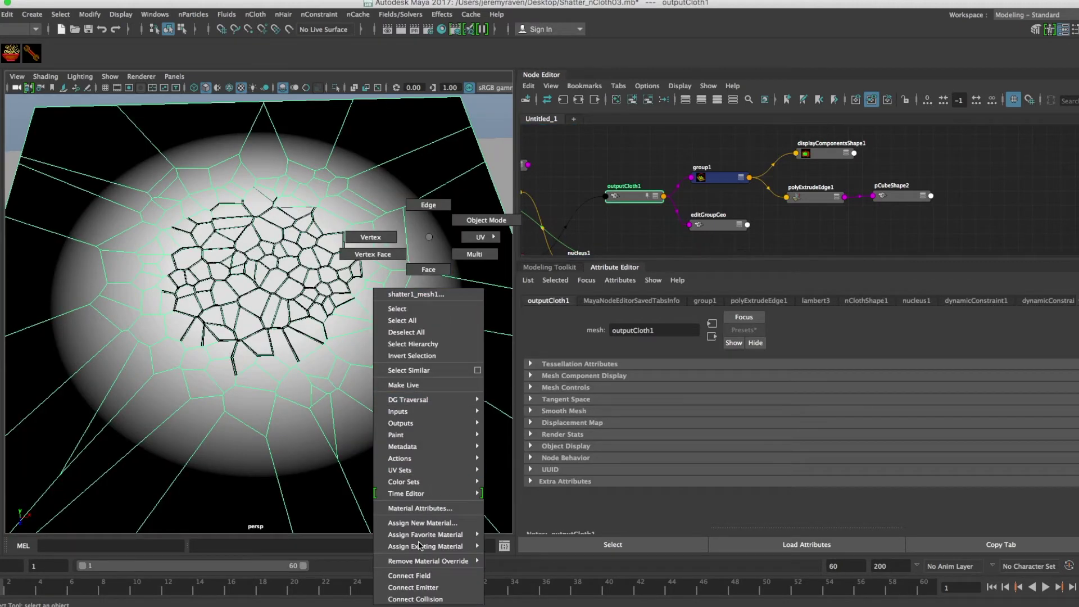
mouse_move(419, 546)
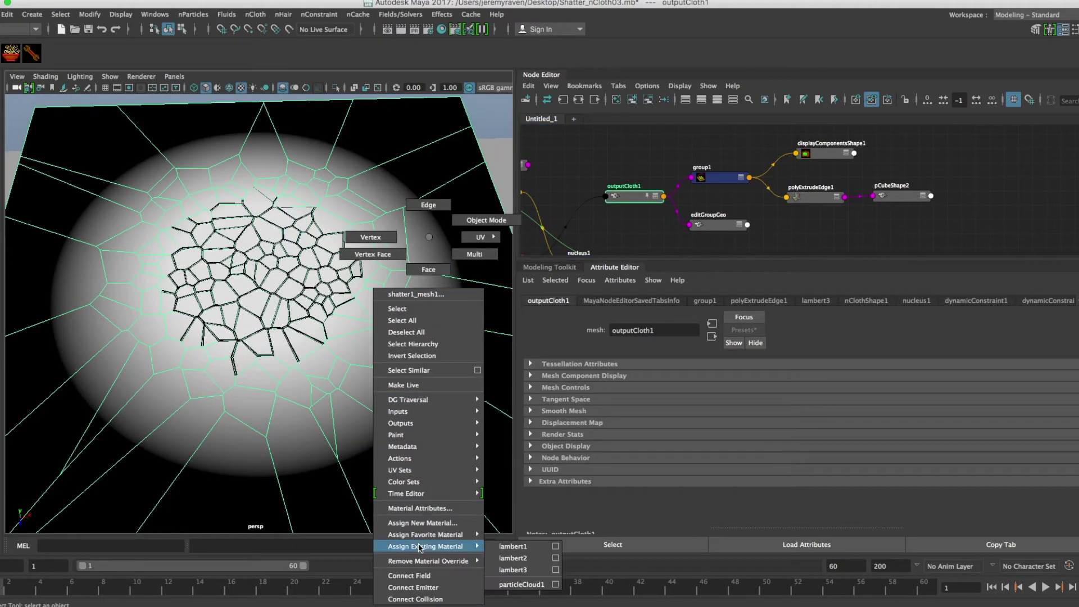
click(507, 558)
click(488, 137)
Step: Compare the extruded pCubeShape2 mesh with the outputCloth1 mesh around the central cracks
click(437, 177)
alt+drag(437, 177, 392, 256)
alt+middle_drag(388, 221, 342, 246)
alt+right_drag(342, 246, 364, 253)
alt+drag(364, 254, 371, 269)
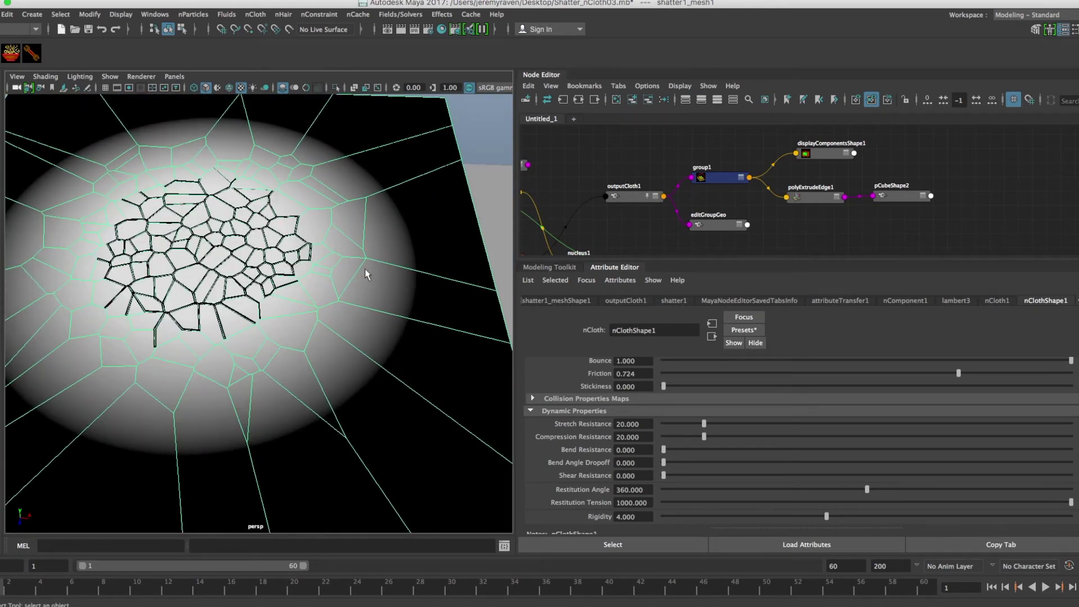
click(805, 197)
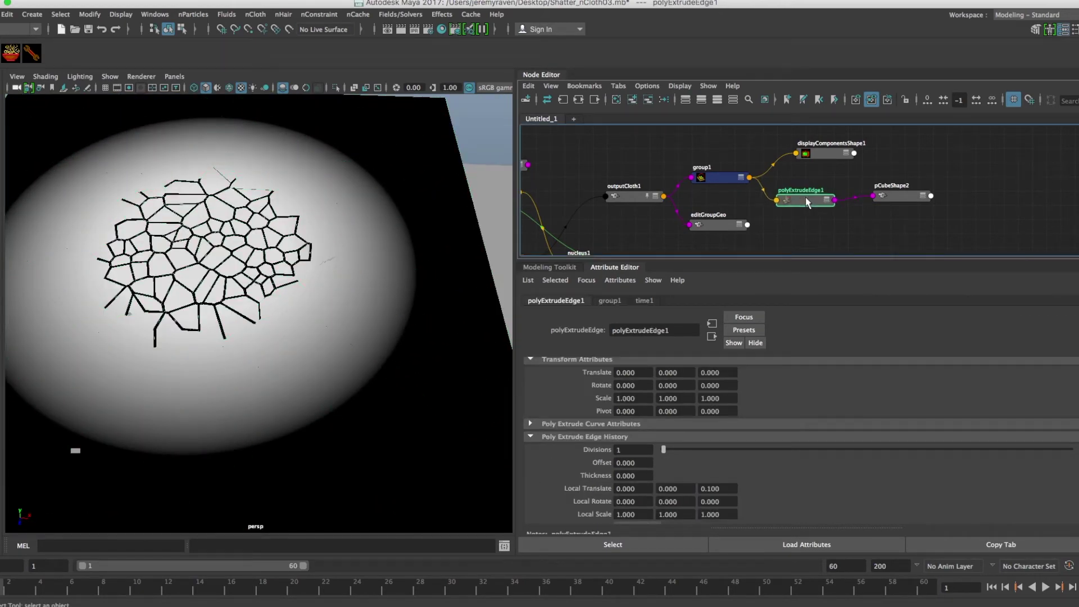
click(893, 200)
drag(895, 199, 895, 201)
alt+right_drag(296, 274, 378, 283)
alt+drag(378, 283, 366, 293)
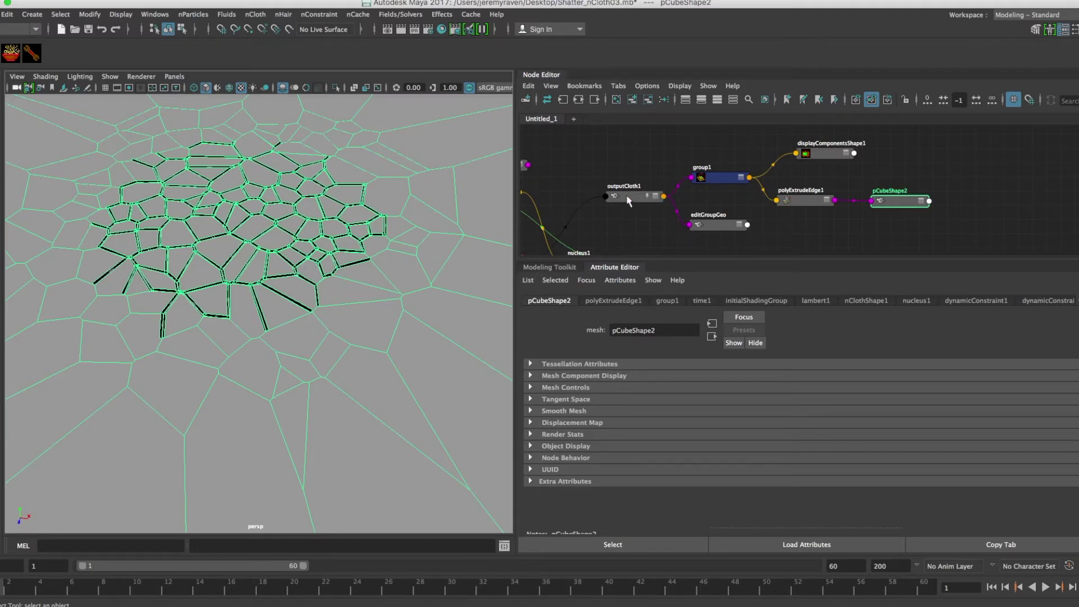
click(632, 197)
click(628, 200)
alt+right_drag(378, 245, 399, 246)
Step: Spread out polyExtrudeEdge1, pCubeShape2, displayComponentsShape1, group1 and outputCloth1 in the node graph
drag(804, 200, 815, 214)
drag(901, 200, 908, 211)
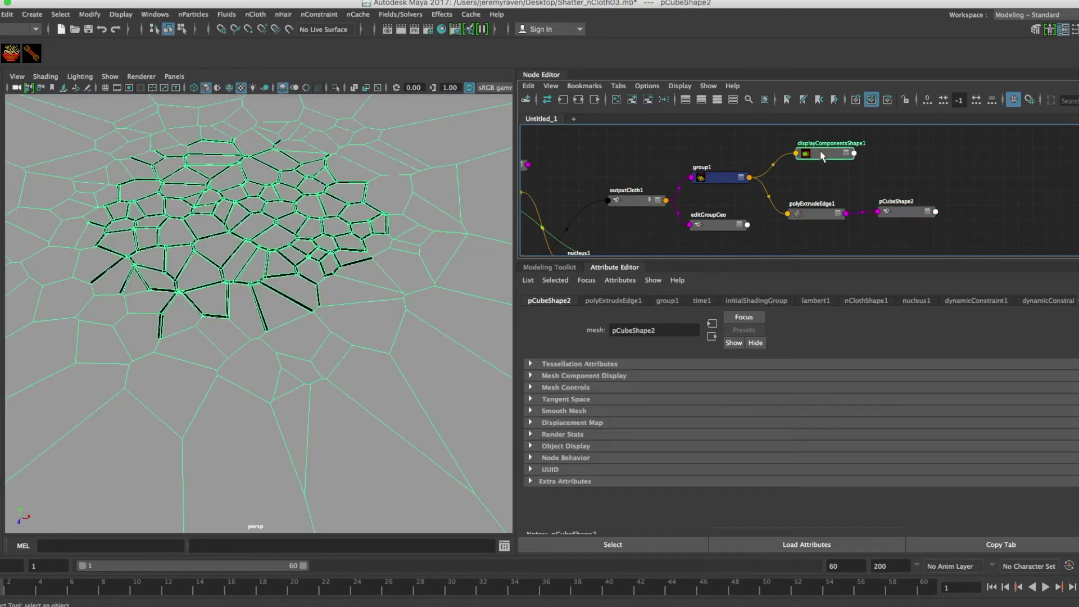
drag(820, 157, 822, 145)
drag(715, 175, 716, 168)
click(644, 205)
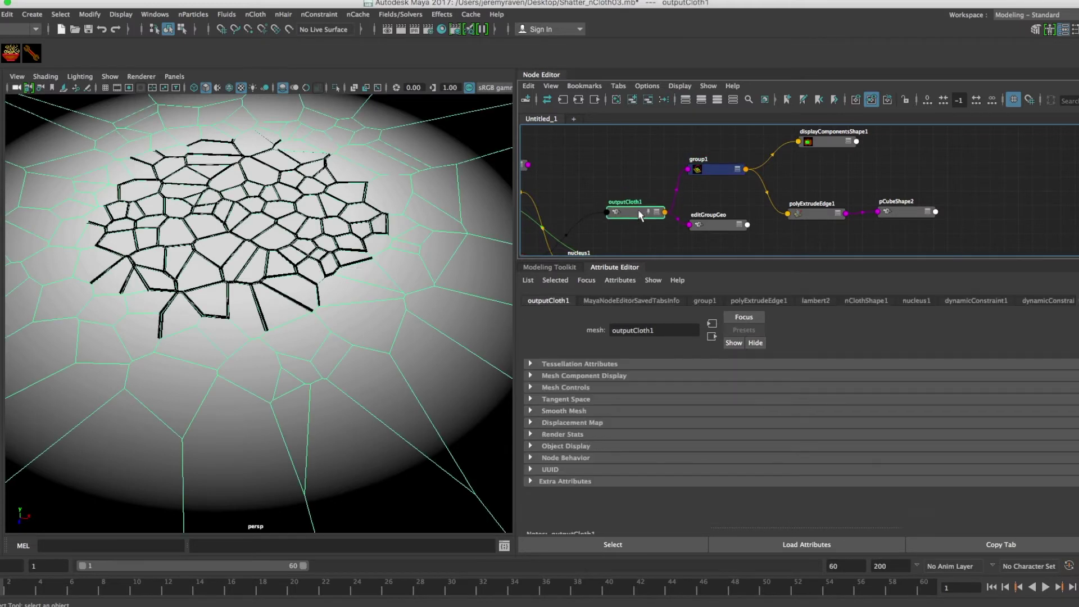
Step: Create a group node fed by the outputCloth1 mesh
scroll(645, 185, down, 2)
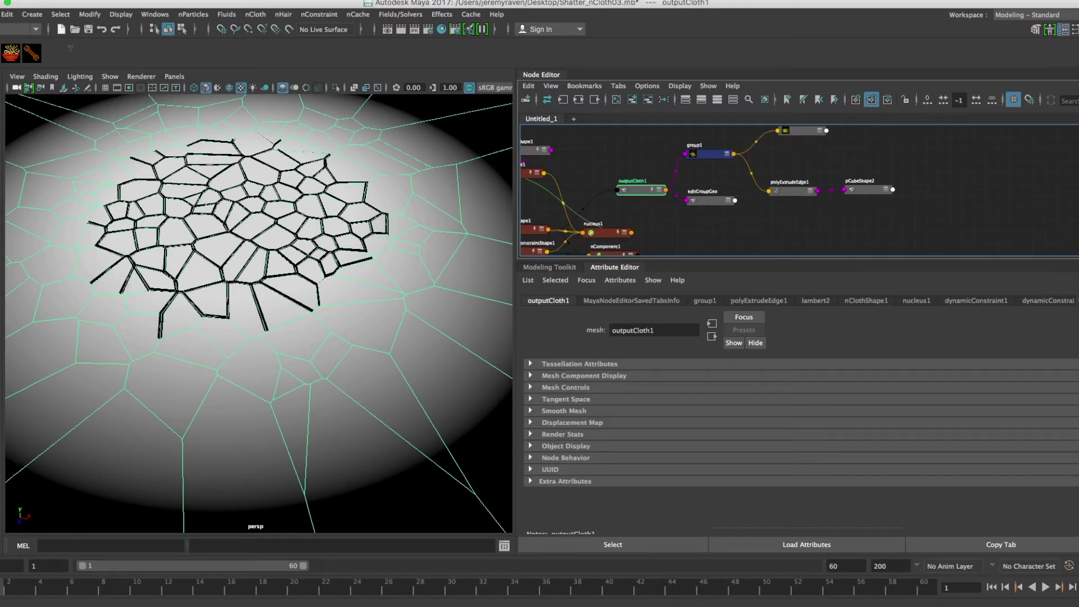
click(10, 53)
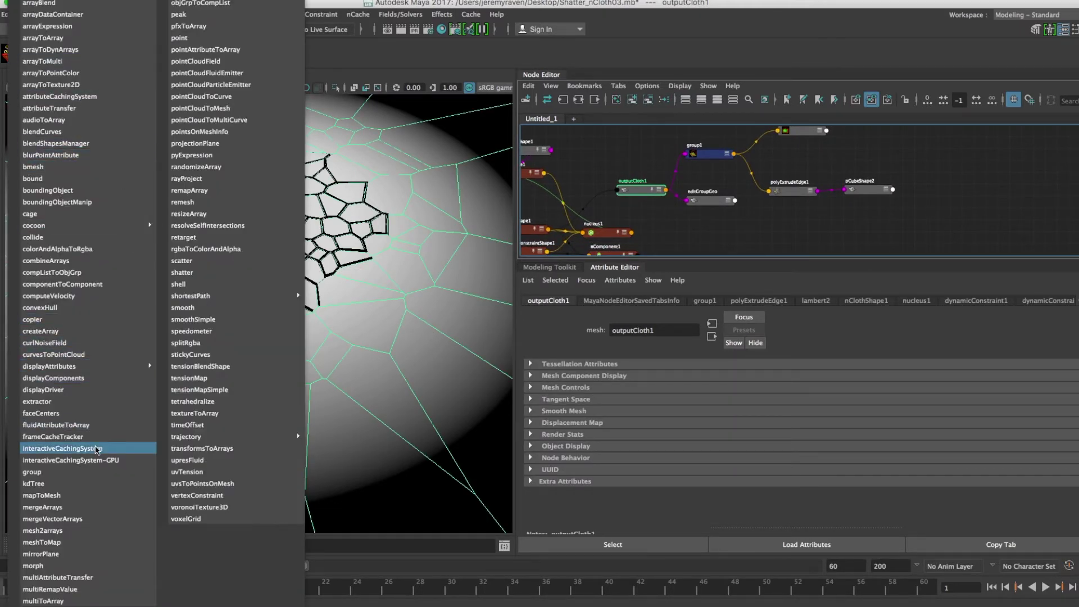
click(86, 475)
scroll(782, 200, down, 3)
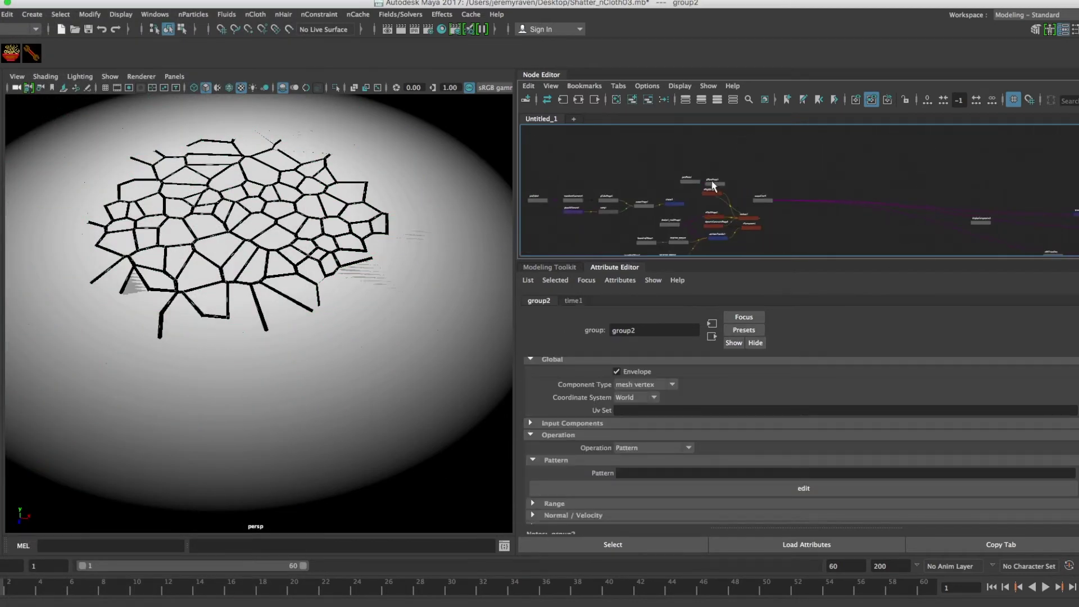
Step: Take the surplus nodes, including timeToUnitConversion2, out of the node graph display
alt+middle_drag(647, 144, 623, 145)
drag(742, 142, 762, 197)
alt+right_drag(651, 198, 817, 199)
alt+middle_drag(809, 198, 908, 238)
click(640, 180)
drag(613, 159, 734, 245)
drag(658, 217, 804, 258)
click(648, 100)
alt+middle_drag(811, 186, 760, 172)
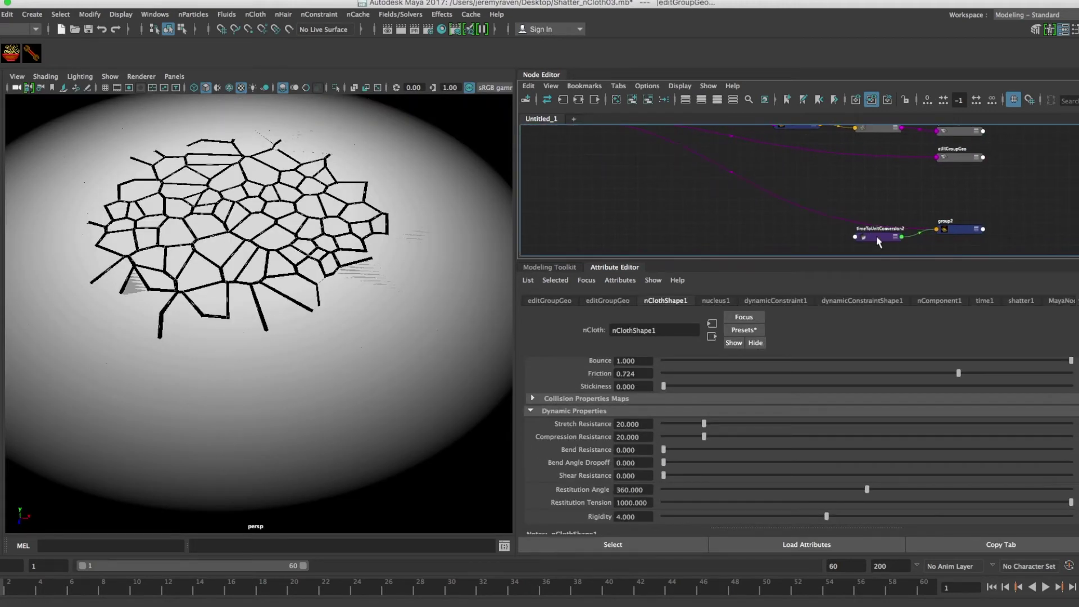
drag(866, 237, 686, 181)
click(648, 100)
Step: Place group2 beside outputCloth1 and pin group2 together with the downstream extrusion and display nodes
drag(953, 229, 704, 161)
alt+middle_drag(725, 170, 757, 222)
drag(727, 211, 665, 208)
drag(627, 142, 1031, 248)
click(529, 87)
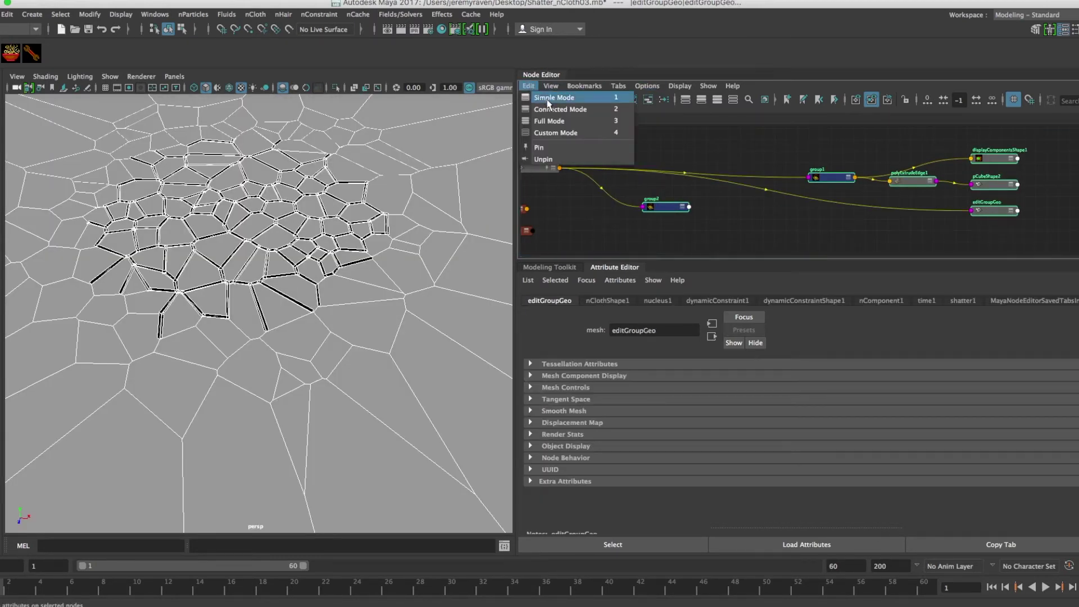
click(543, 159)
Step: Set group2's Component Type to mesh face and its Pattern to *
click(660, 209)
drag(661, 210, 661, 209)
click(657, 382)
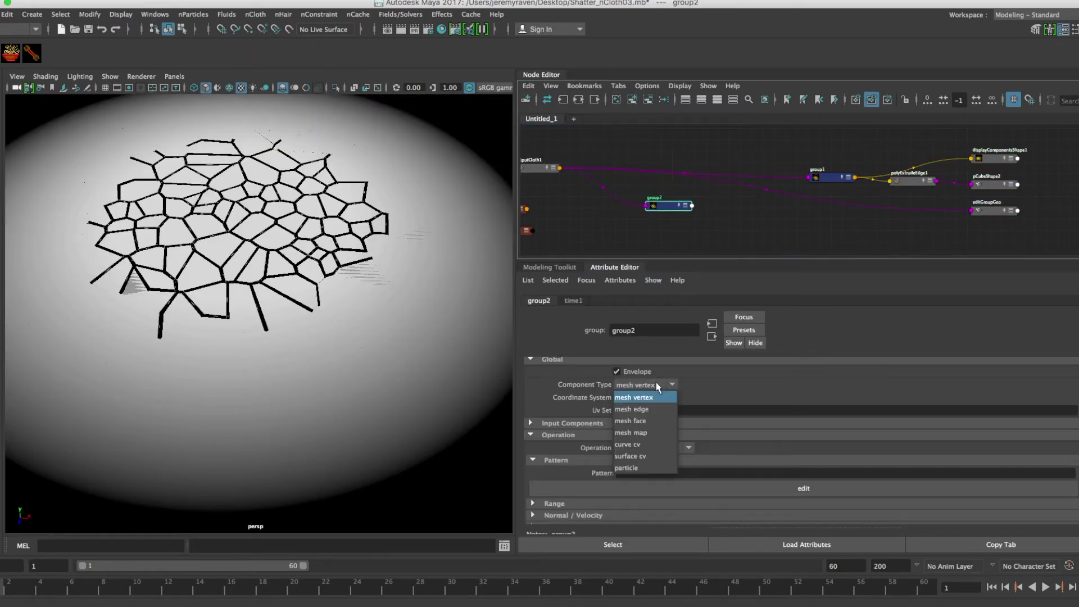
click(663, 421)
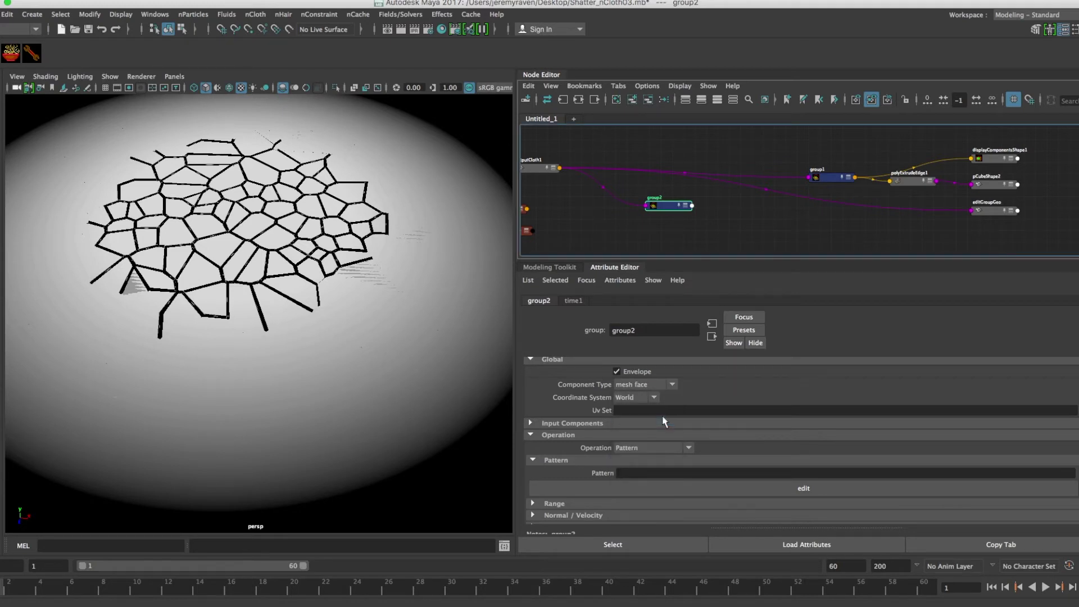
click(644, 473)
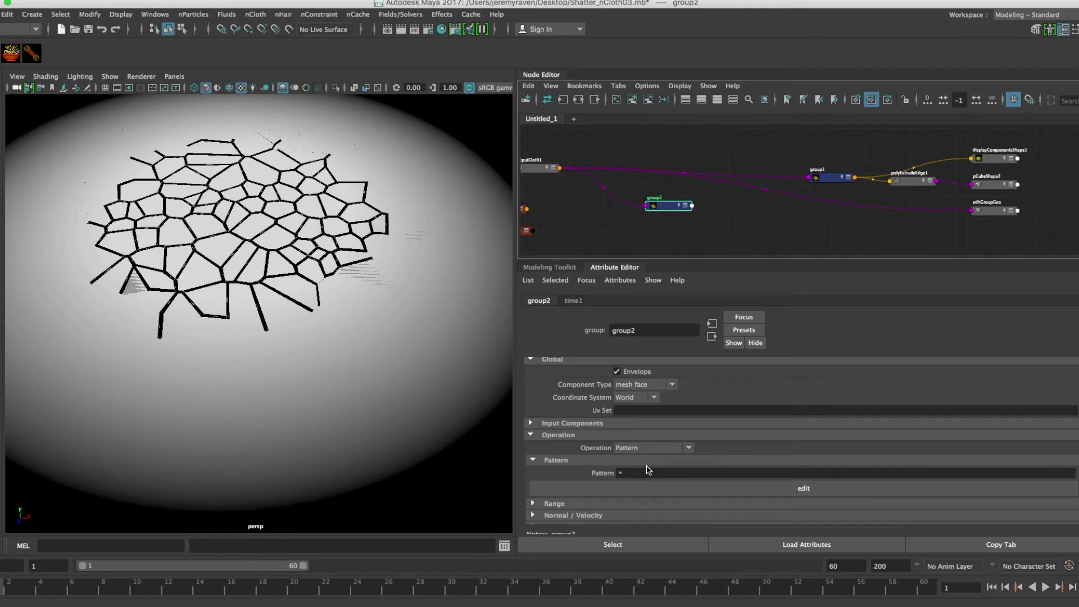
Step: Space group2 apart from outputCloth1 and create a further group node fed by group2
alt+middle_drag(633, 208, 679, 211)
drag(596, 171, 611, 170)
drag(711, 207, 722, 207)
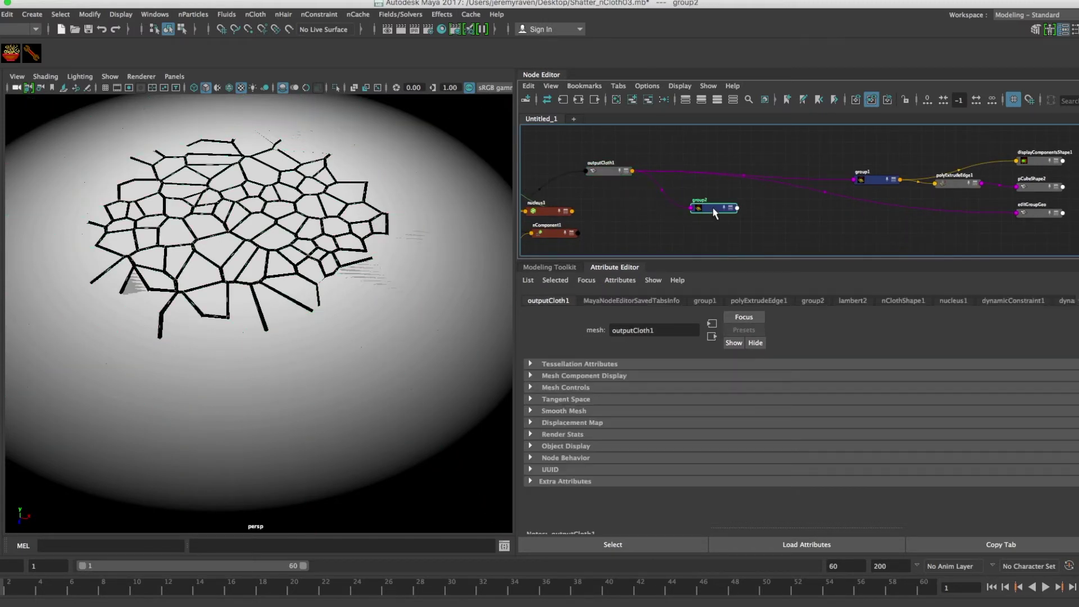
alt+middle_drag(723, 207, 654, 199)
drag(662, 200, 660, 214)
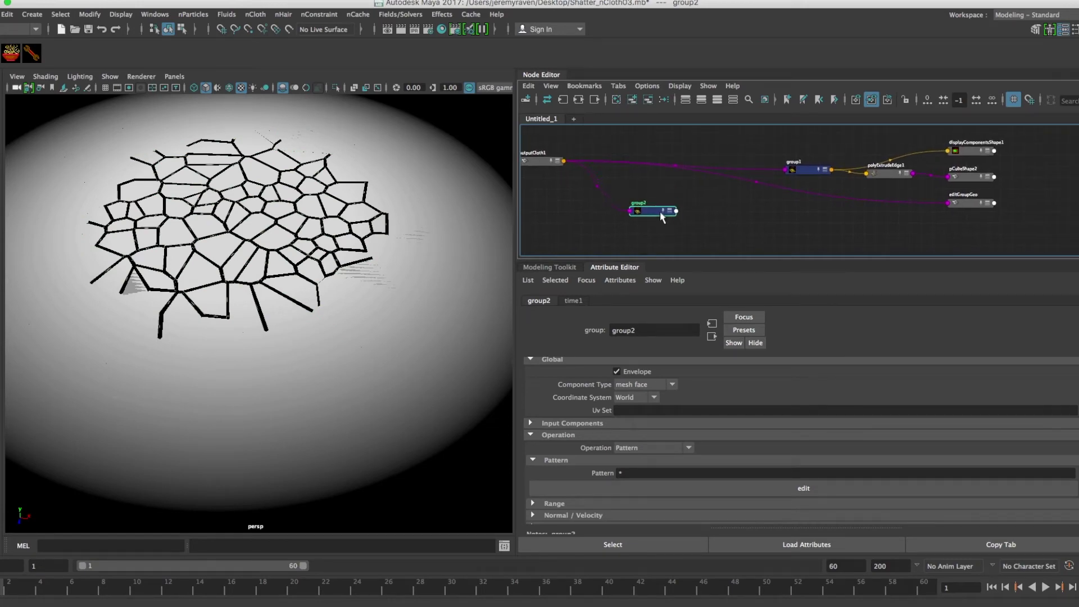
click(11, 53)
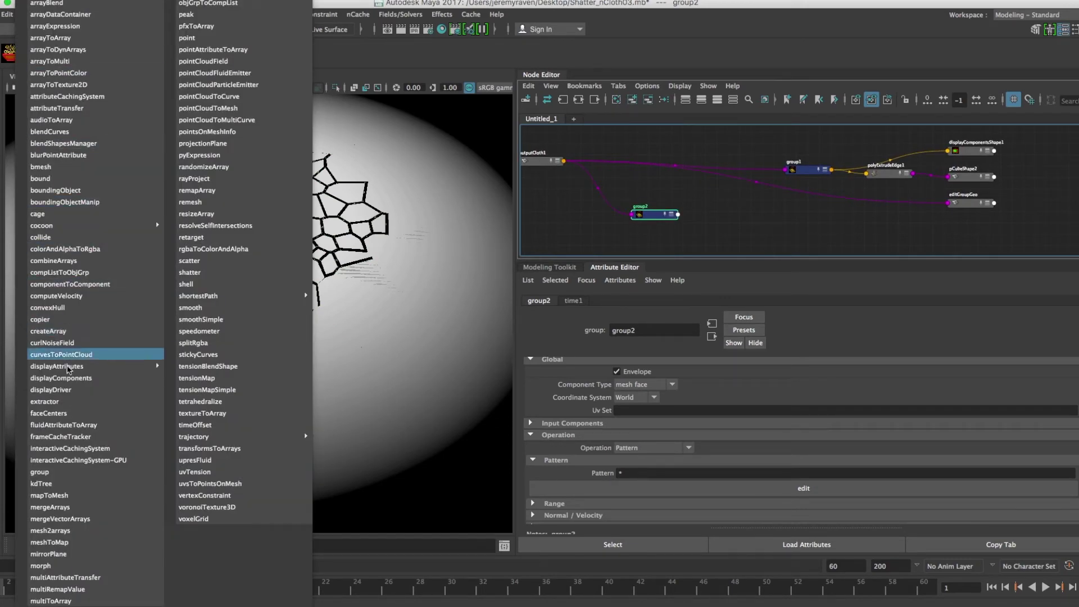
click(72, 477)
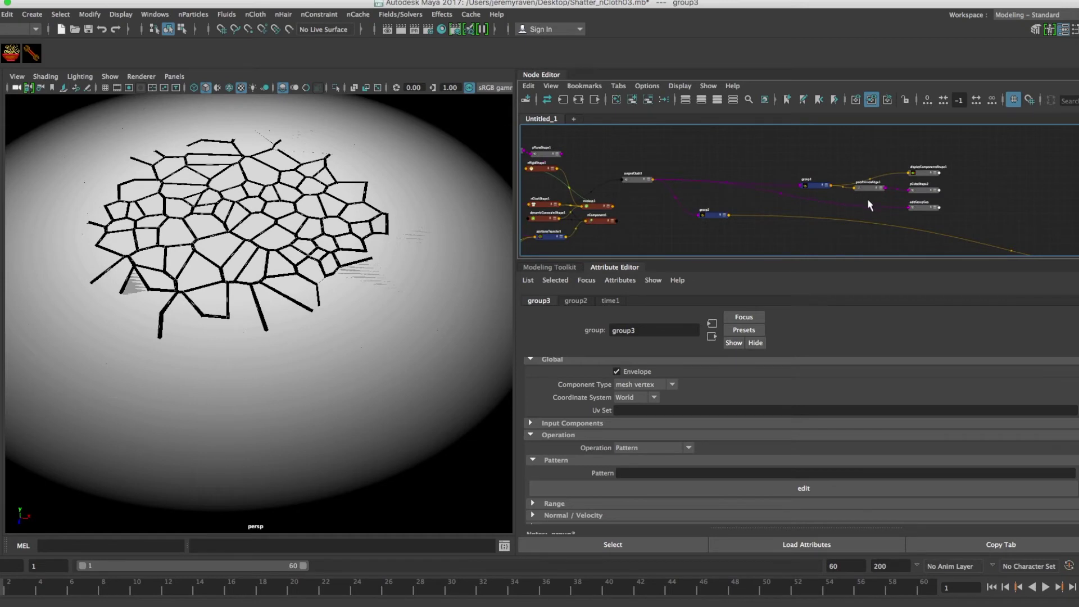
Step: Remove timeToUnitConversion3 from the graph display and place group3 close to group2
alt+middle_drag(864, 178, 660, 156)
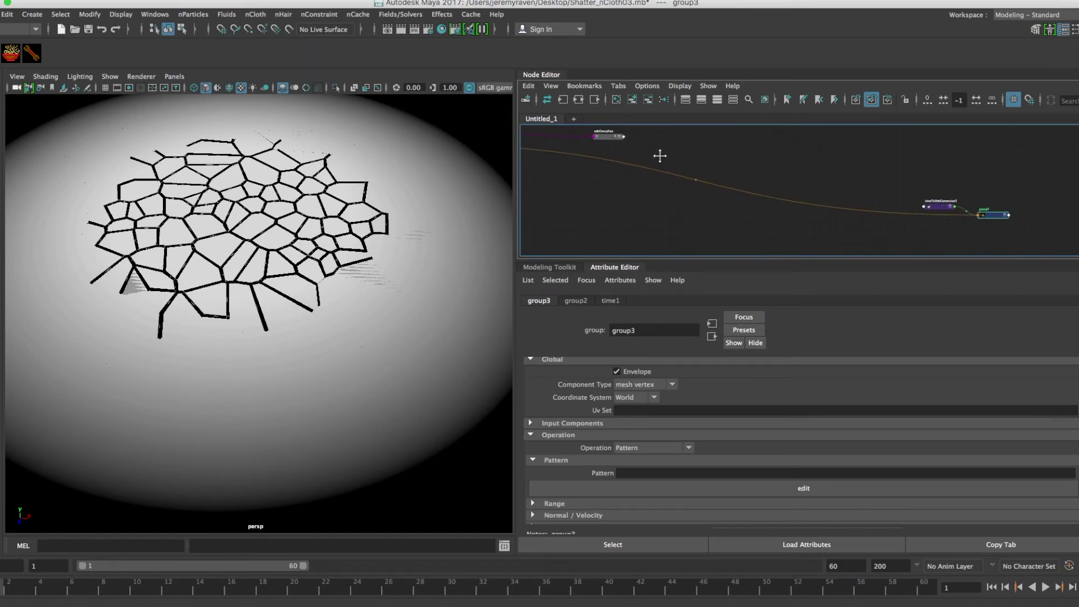
drag(955, 207, 937, 204)
click(651, 98)
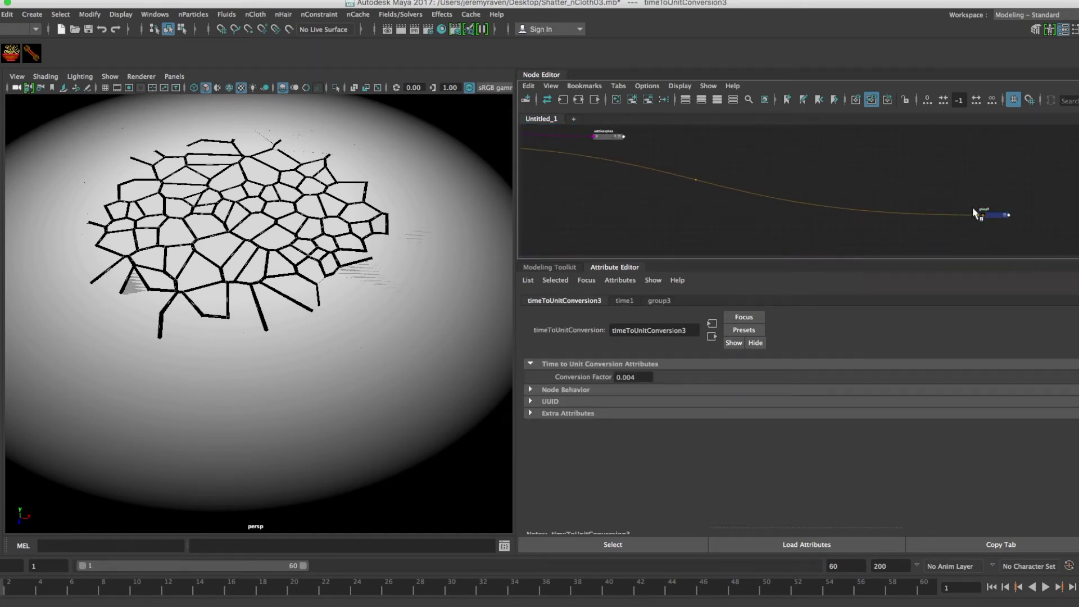
drag(996, 215, 594, 165)
alt+middle_drag(600, 167, 799, 208)
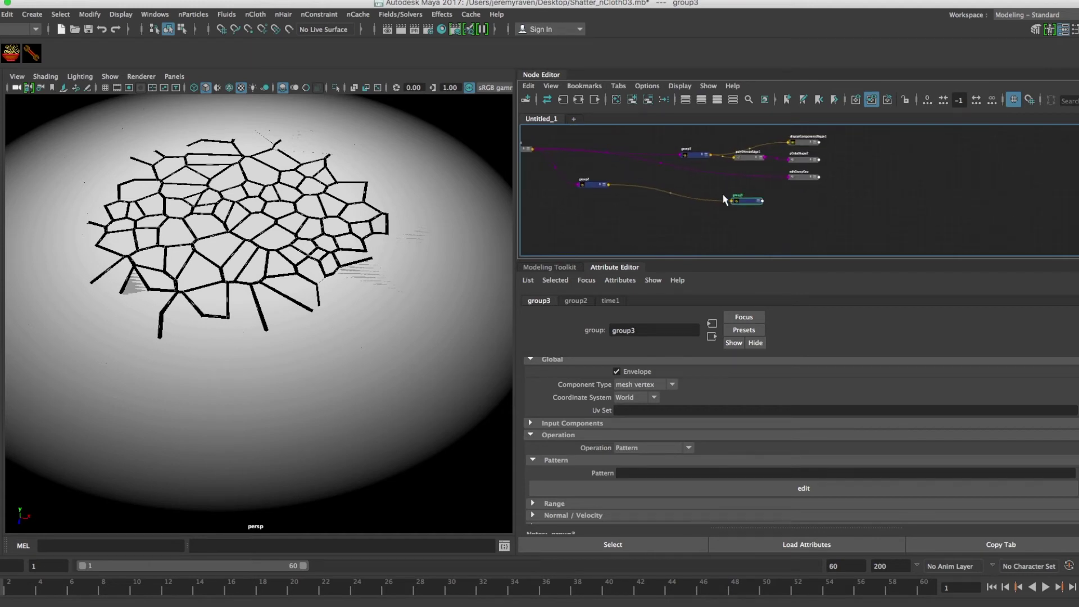
scroll(698, 200, up, 4)
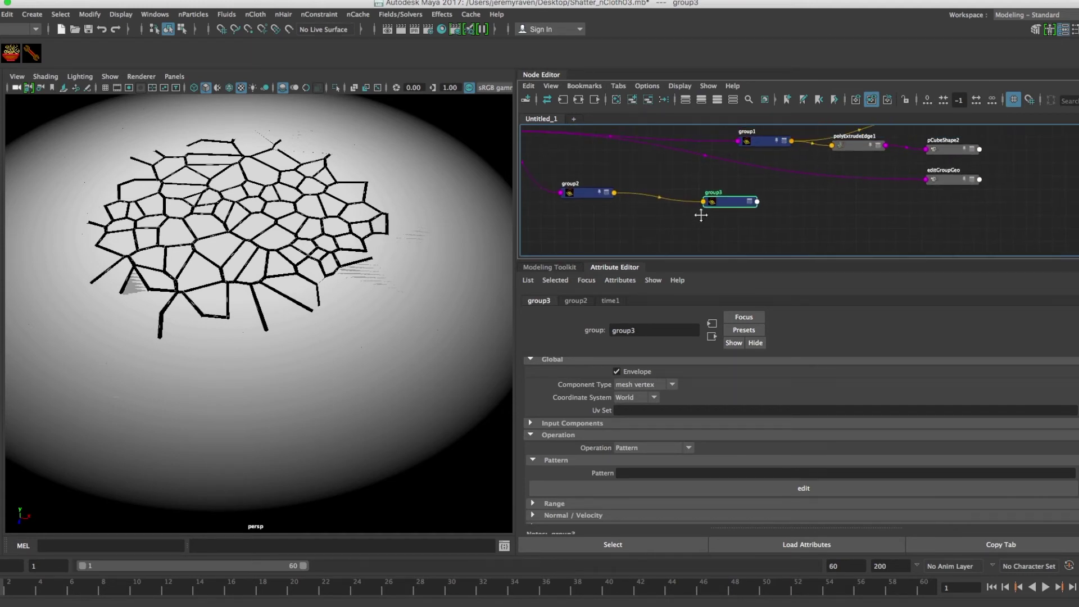
Step: Arrange group1, polyExtrudeEdge1 and pCubeShape2 above the group2 and group3 nodes
drag(758, 146, 616, 139)
scroll(739, 156, down, 2)
drag(835, 150, 664, 157)
drag(925, 157, 780, 195)
drag(675, 155, 678, 165)
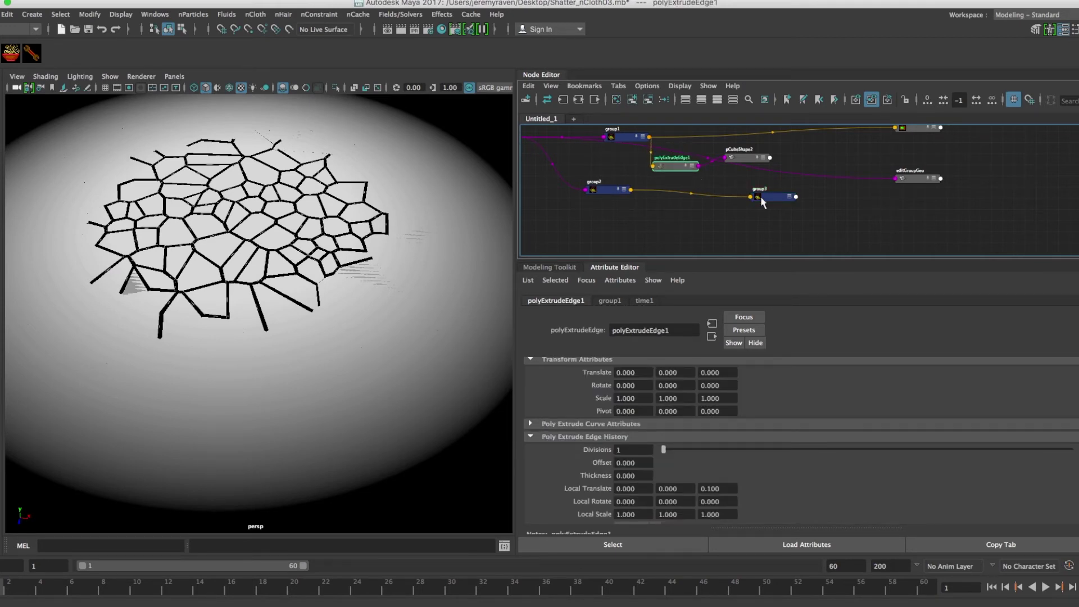
Step: Connect the output of polyExtrudeEdge1 to the inGeometry of group3
scroll(668, 180, up, 2)
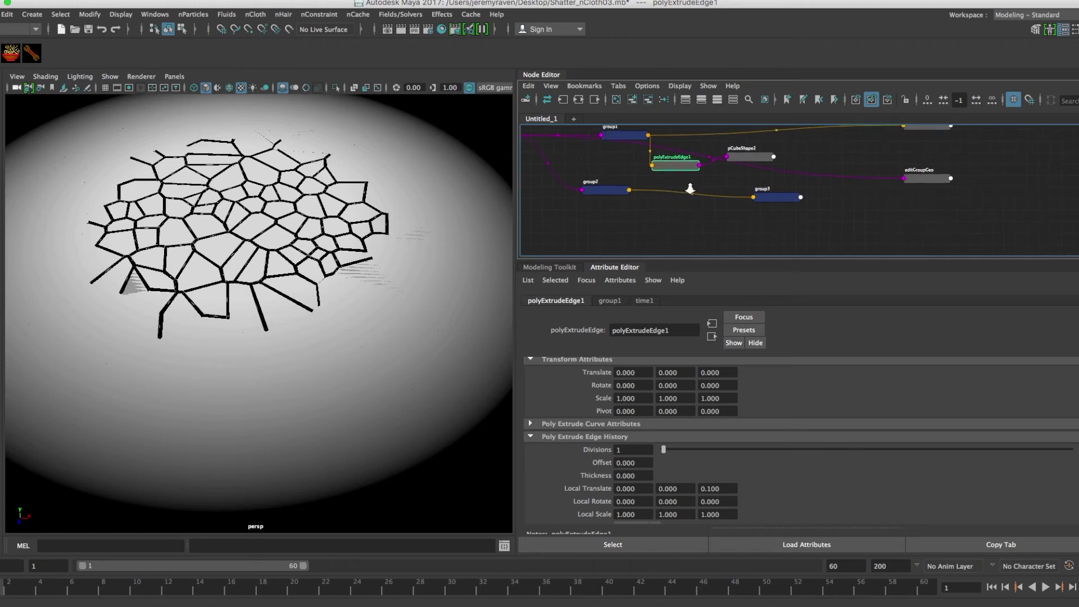
click(793, 217)
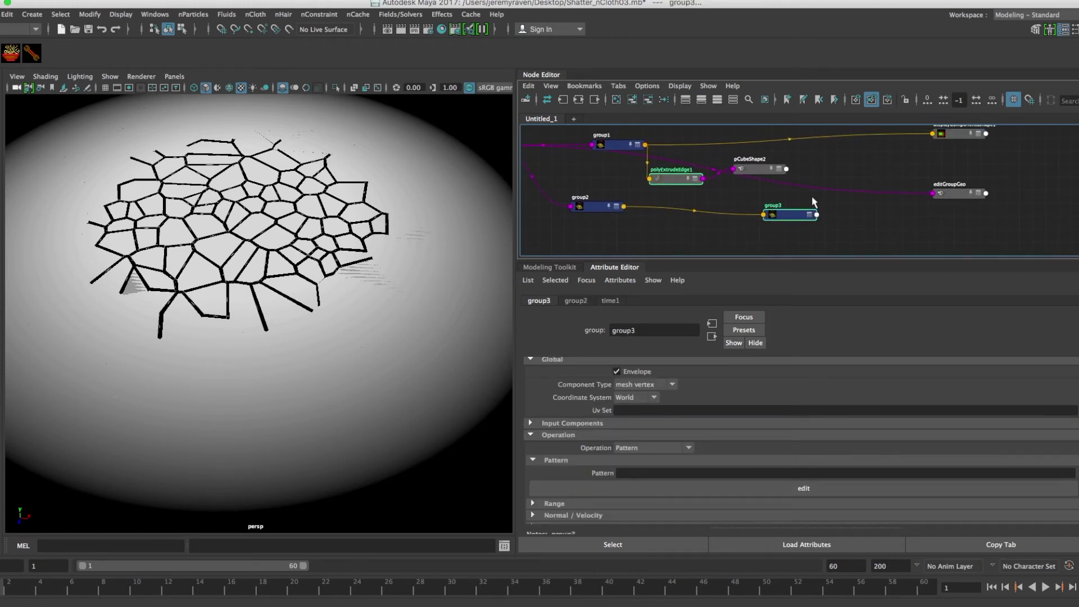
right_click(834, 168)
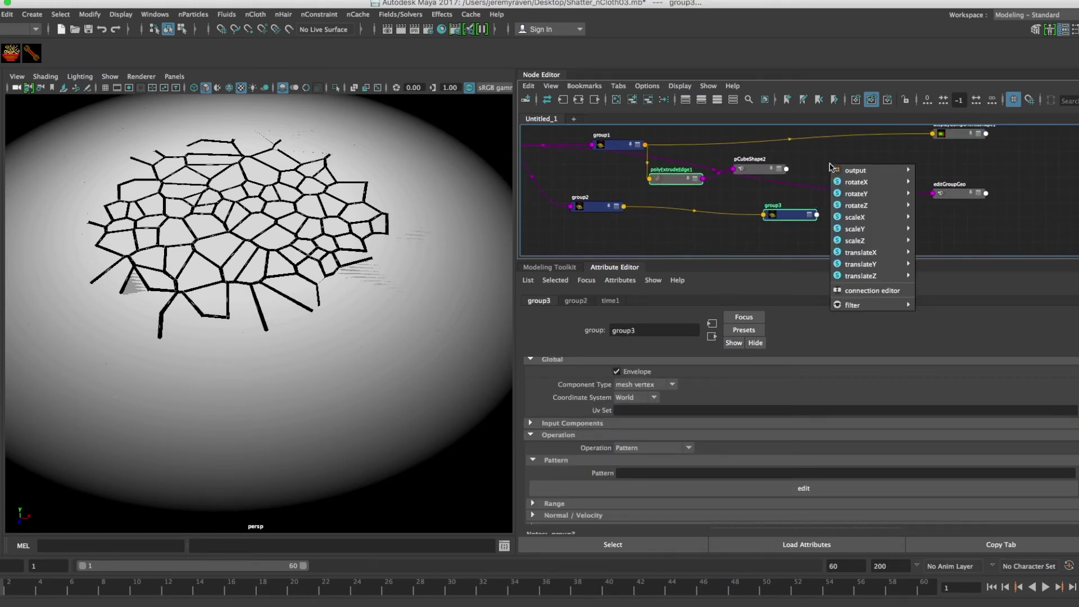
mouse_move(836, 169)
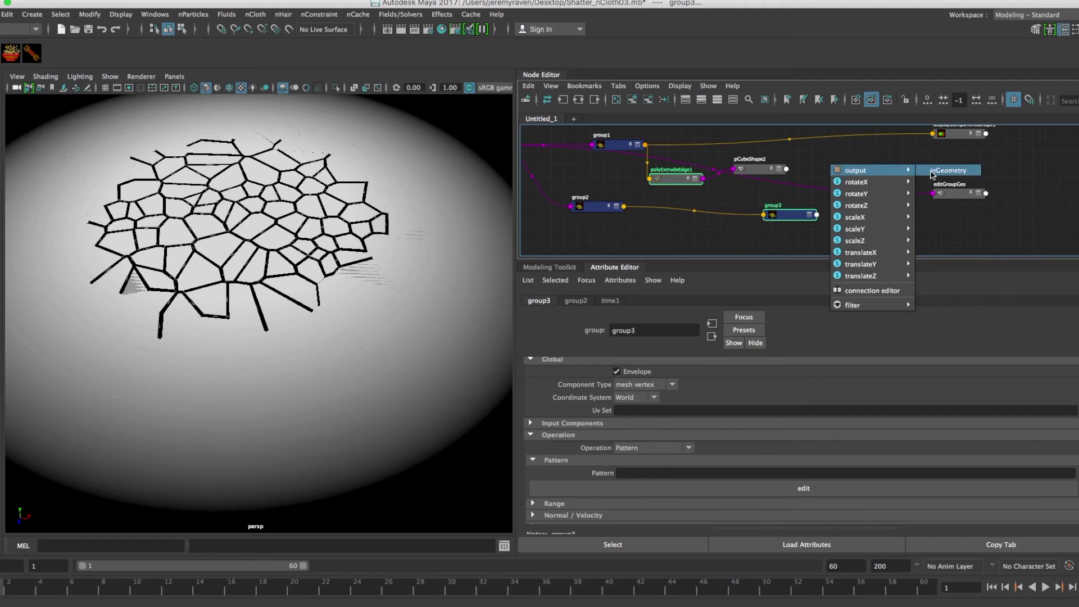
click(932, 172)
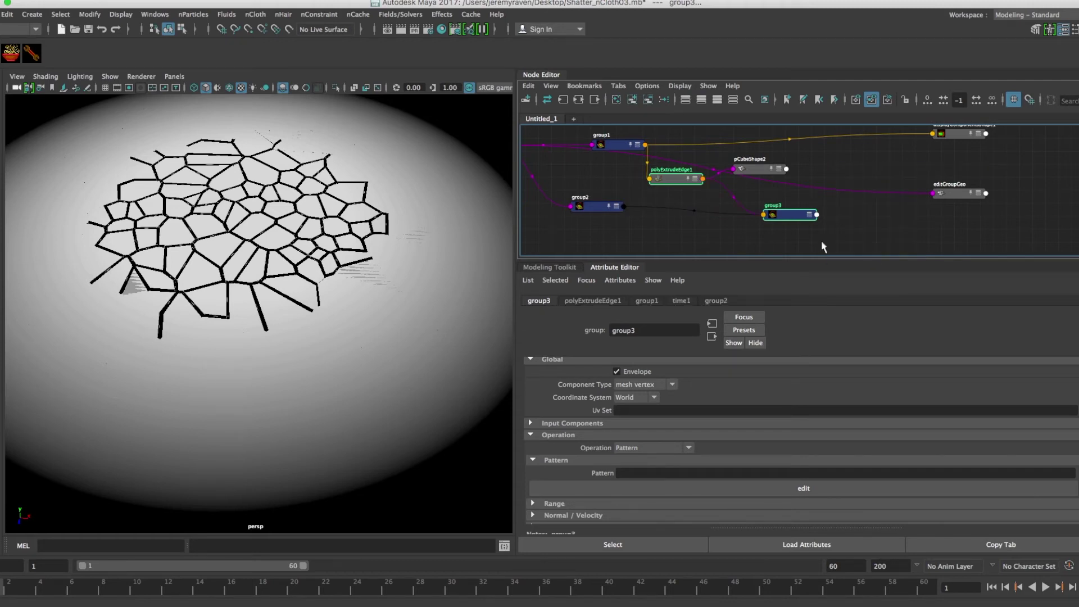
Step: Set group3's Component Type to mesh face and Pattern to *, and expand its Input Components settings
drag(793, 216, 768, 213)
drag(763, 168, 849, 191)
click(759, 210)
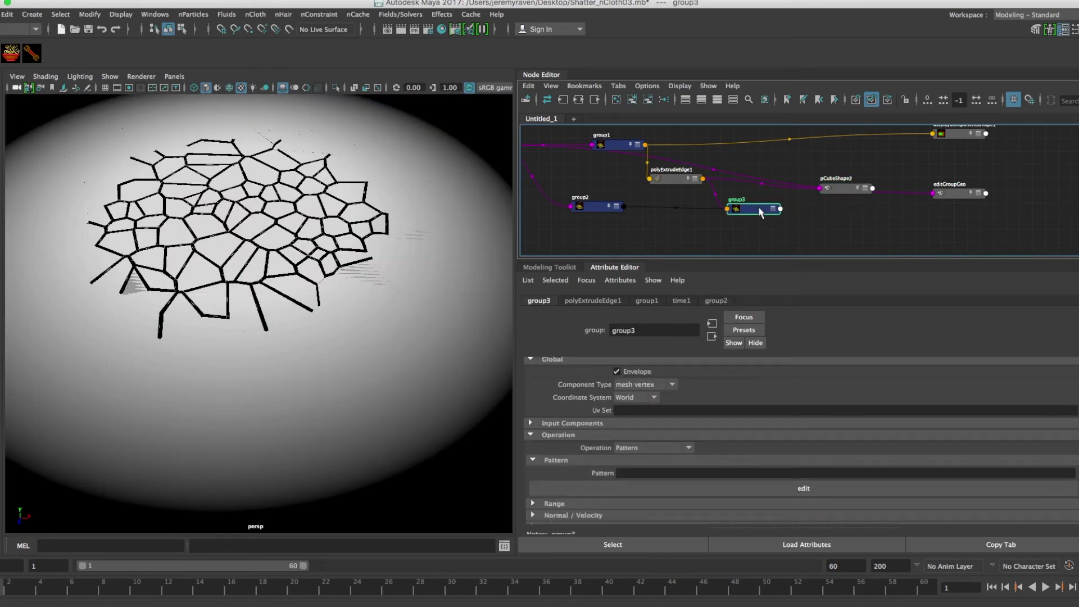
click(647, 384)
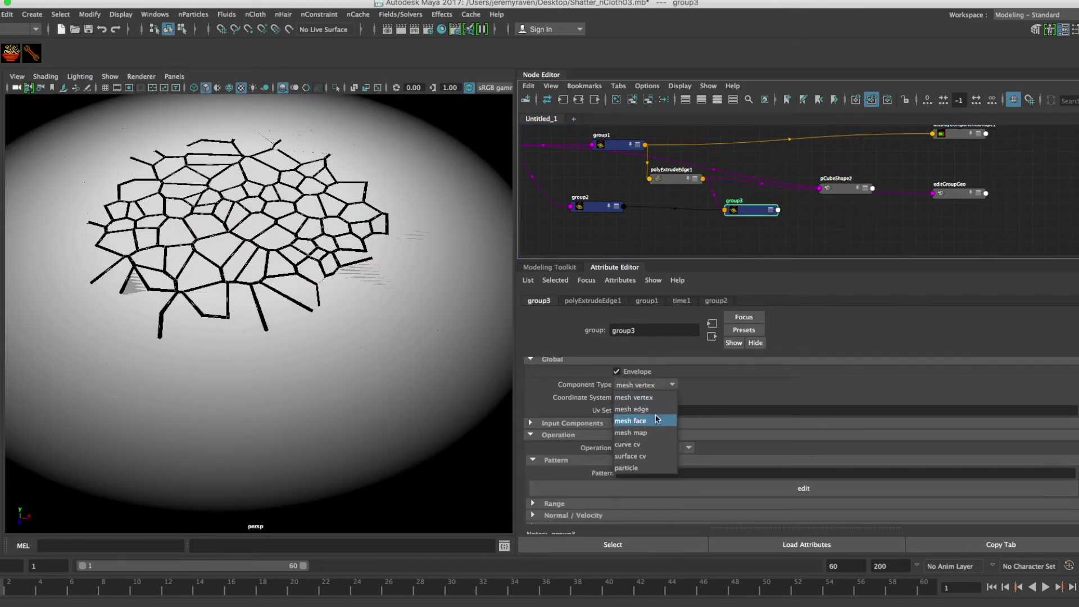
click(676, 406)
click(650, 472)
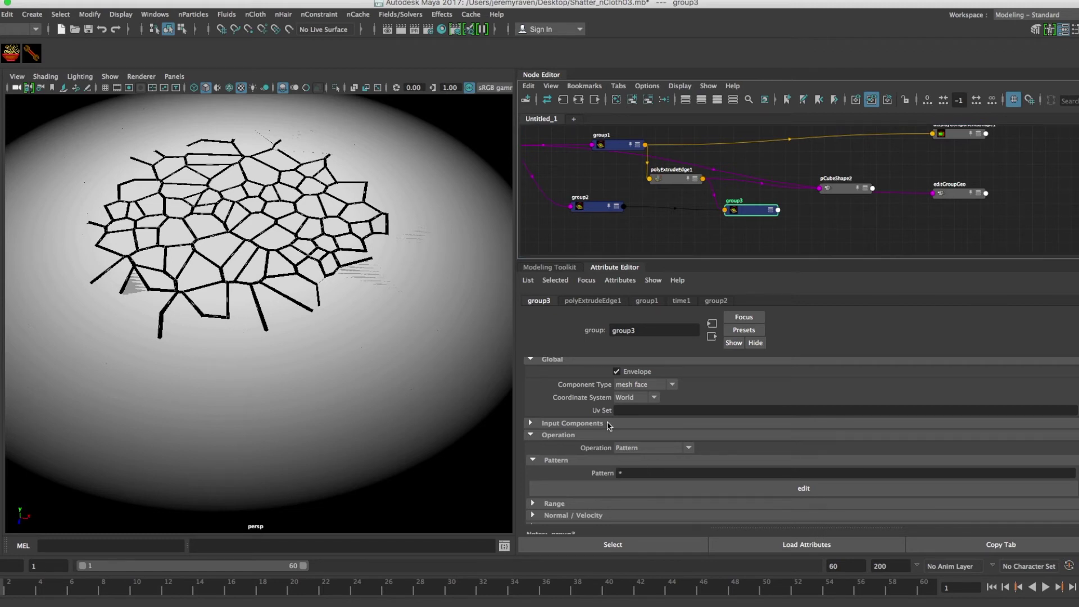
click(609, 426)
click(635, 447)
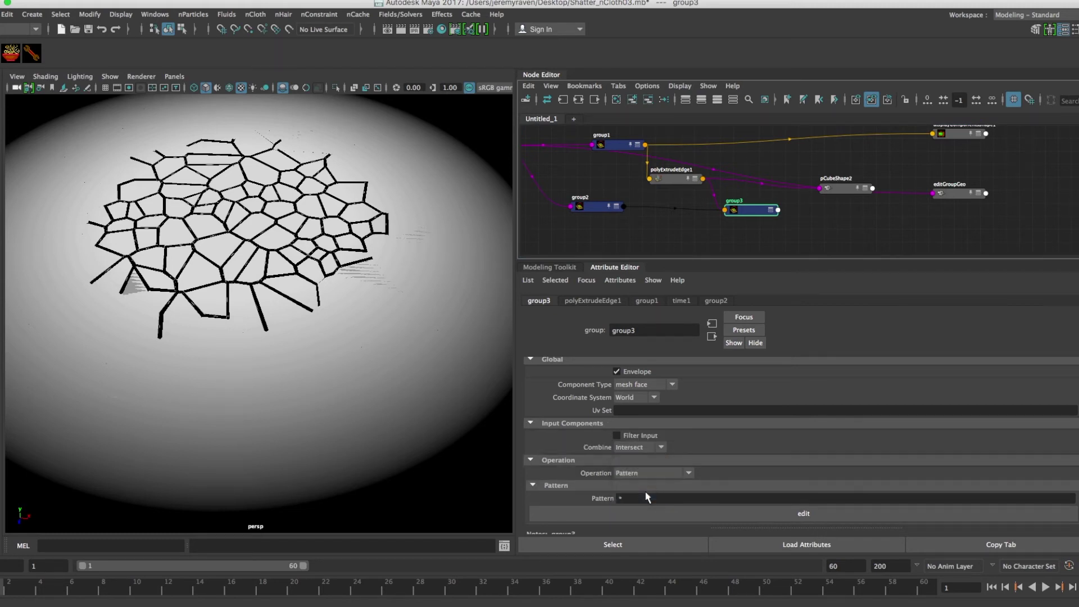
Step: Make room between group3 and pCubeShape2 and create a deleteComponent node there
click(780, 231)
drag(757, 210, 750, 211)
drag(853, 190, 892, 207)
drag(750, 211, 750, 214)
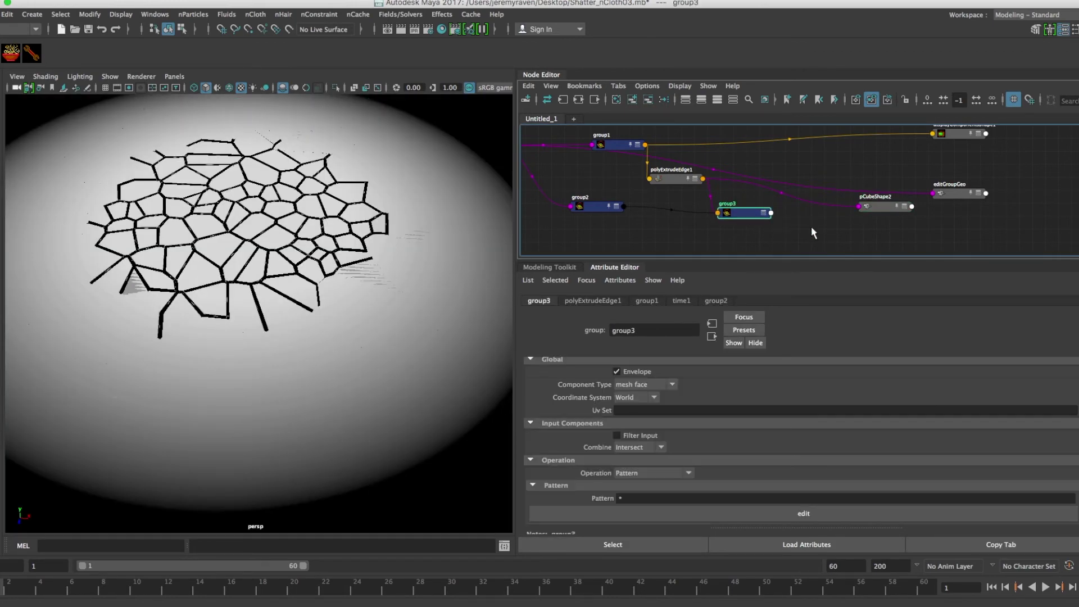
key(Tab)
text(delete)
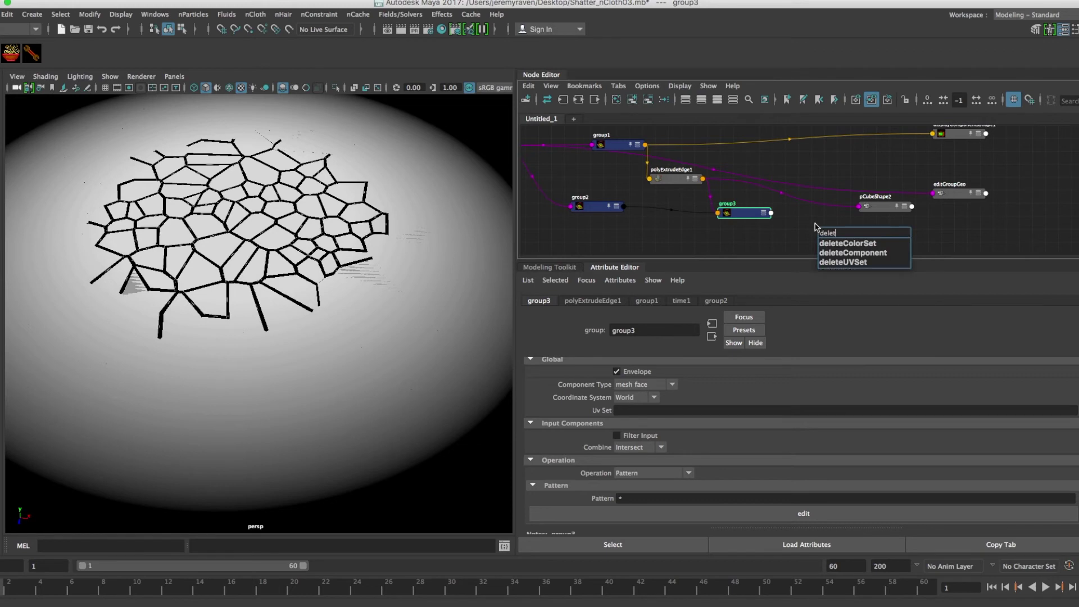
click(845, 253)
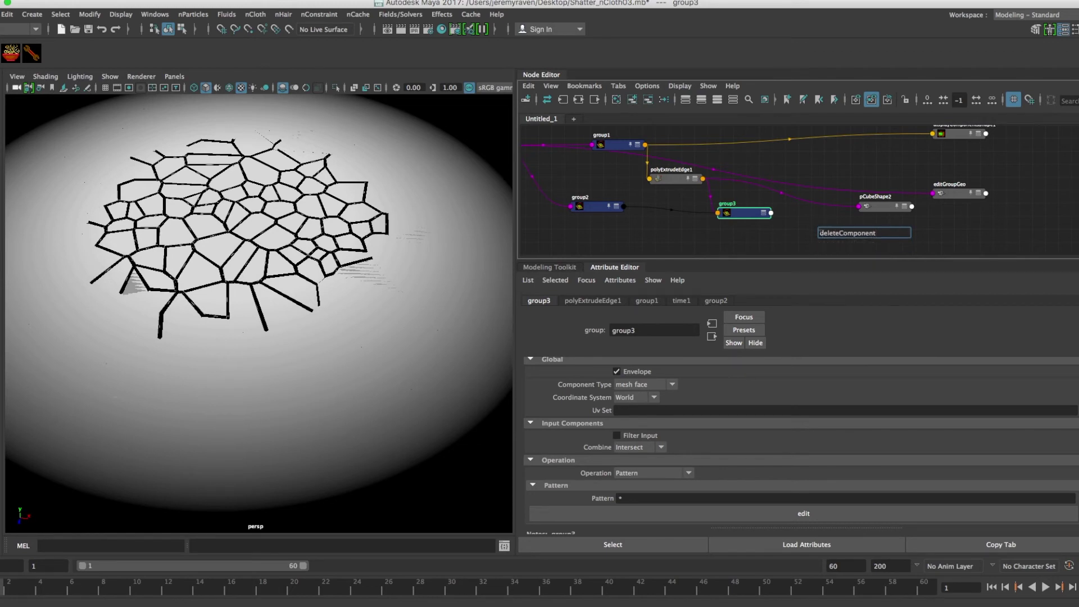
key(Return)
Step: Connect the outComponents and outGeometry of group3 to deleteComponent1
drag(824, 241, 807, 213)
shift+click(823, 214)
right_click(808, 228)
mouse_move(863, 235)
click(905, 237)
right_click(819, 231)
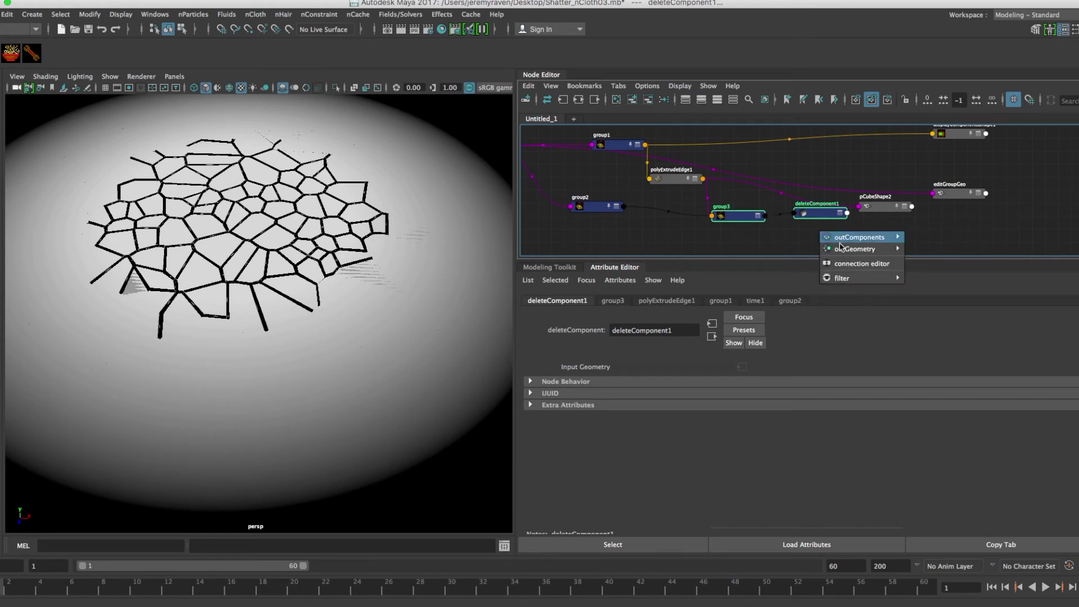
click(921, 249)
click(825, 215)
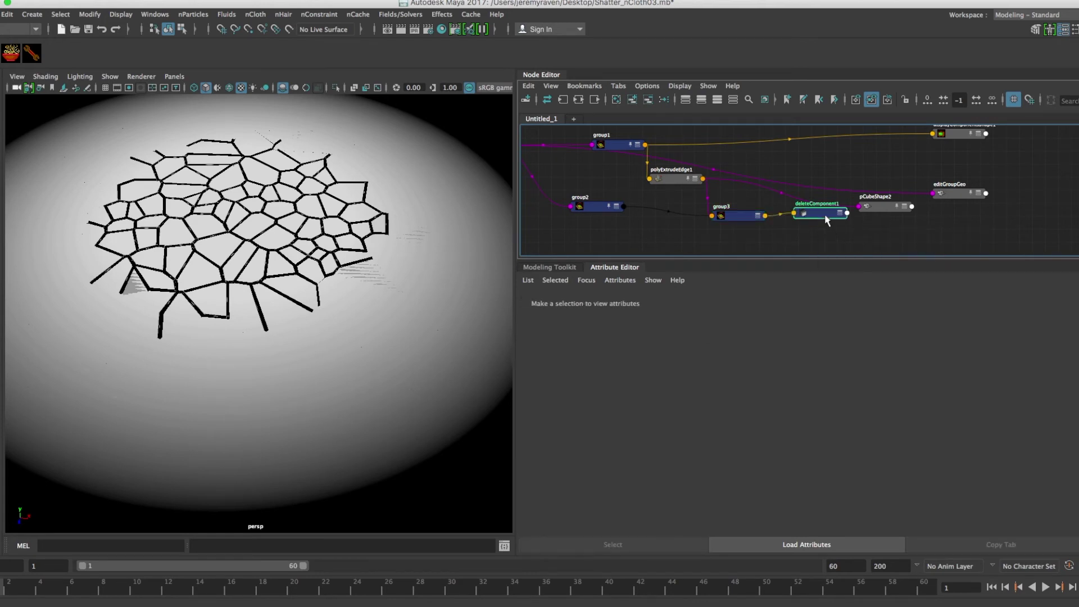
Step: Connect deleteComponent1's output geometry to pCubeShape2 and inspect the isolated crack extrusion over the slab
drag(824, 214, 818, 220)
click(877, 206)
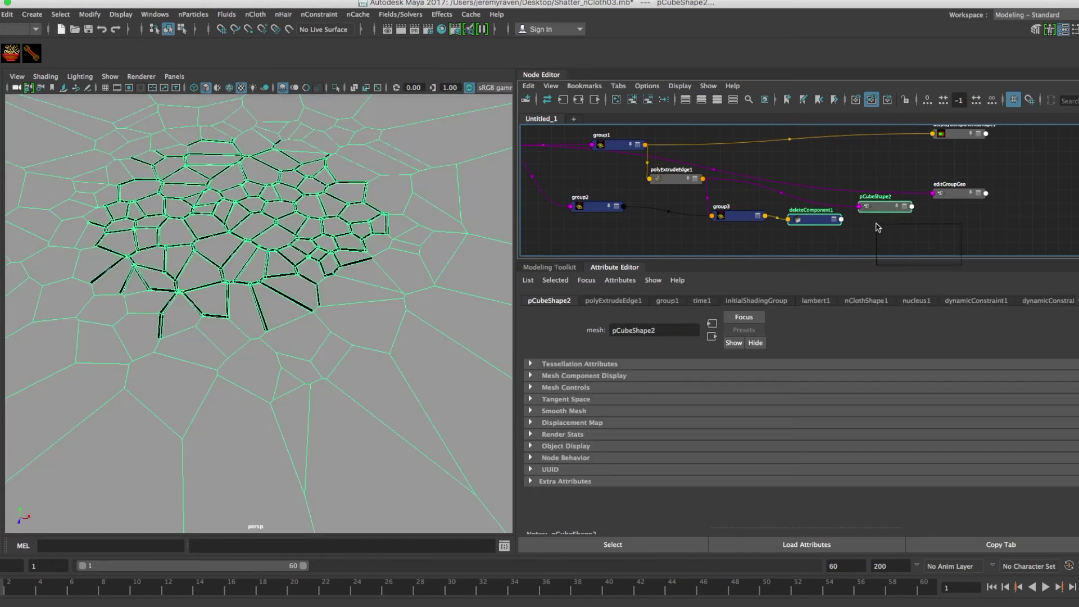
mouse_move(944, 231)
click(981, 234)
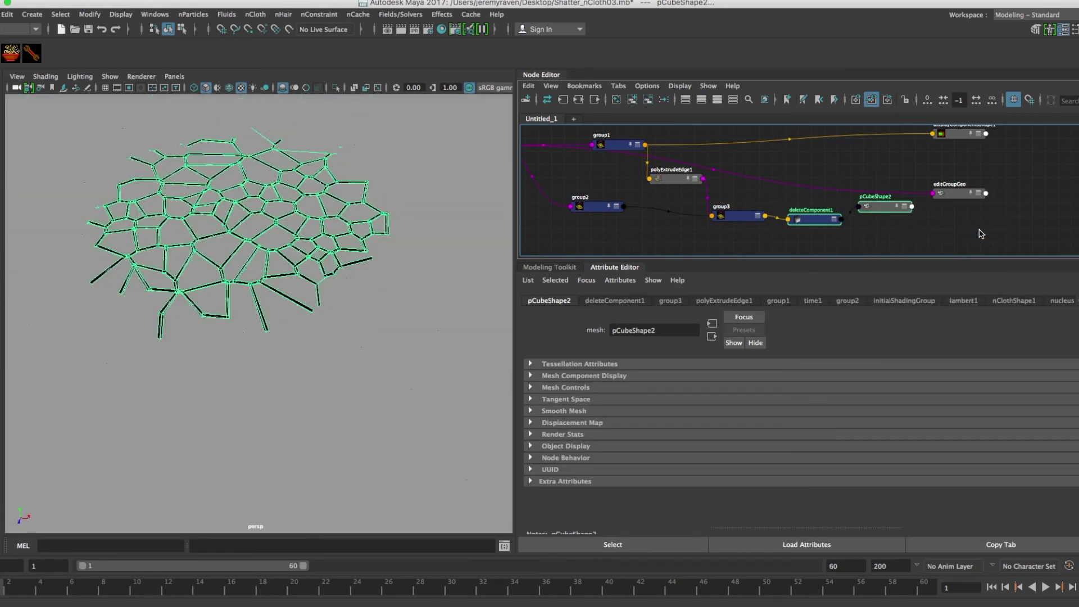
alt+drag(379, 290, 395, 275)
alt+right_drag(396, 274, 340, 256)
alt+middle_drag(340, 257, 325, 262)
alt+drag(326, 263, 292, 270)
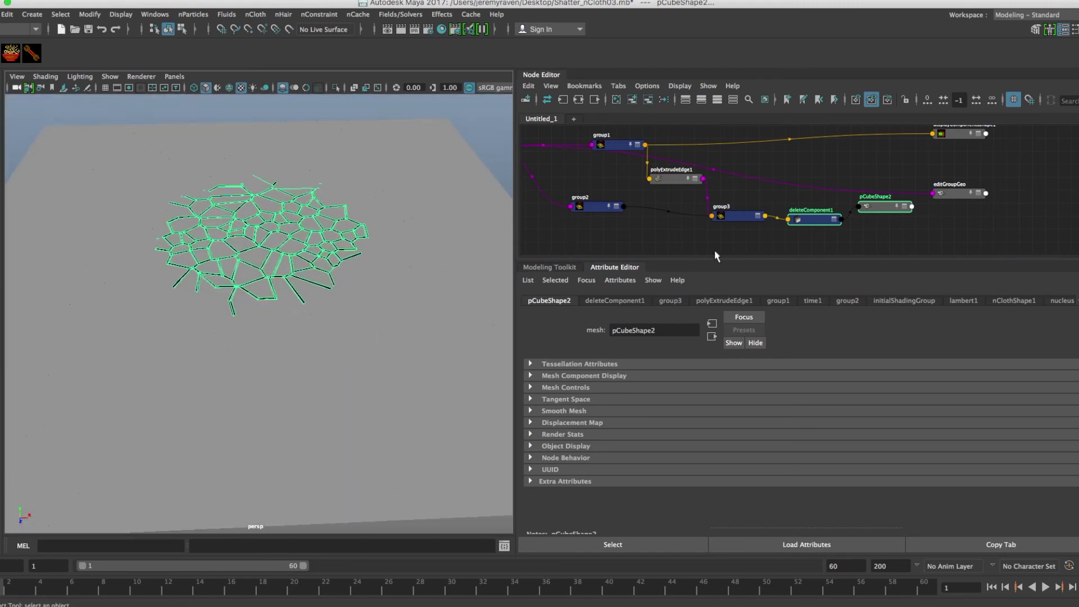
Step: Align pCubeShape2 with deleteComponent1 in the graph and move its crack mesh upward in the scene
drag(880, 209, 885, 220)
click(813, 205)
drag(812, 231, 812, 218)
click(883, 218)
key(w)
drag(260, 449, 262, 403)
alt+drag(236, 250, 304, 291)
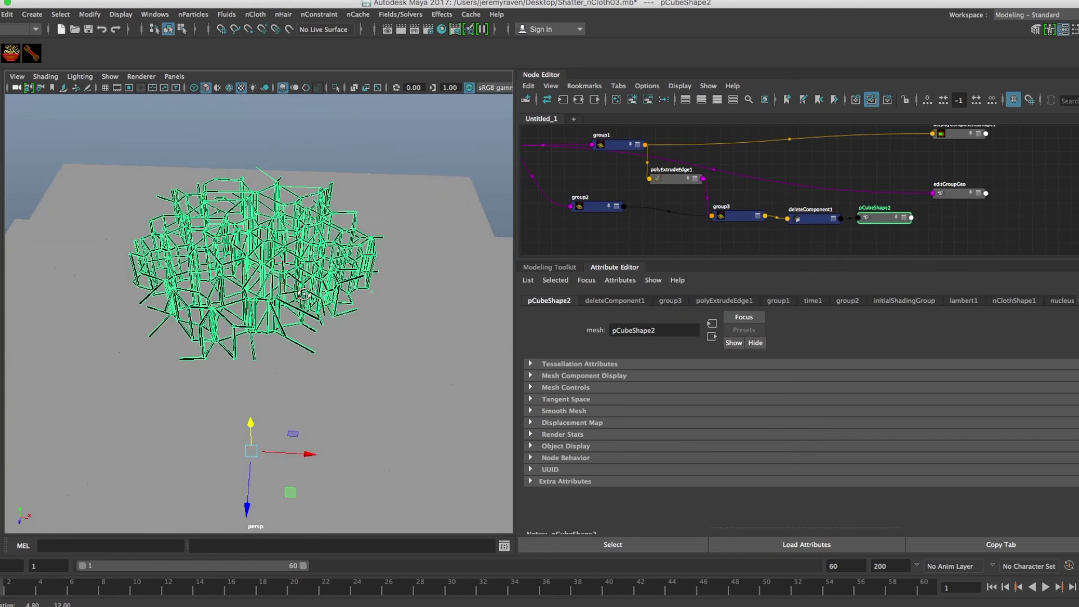
Step: Undo the upward move of pCubeShape2's crack mesh so it sits back in the slab
key(ctrl+z)
alt+drag(323, 292, 315, 260)
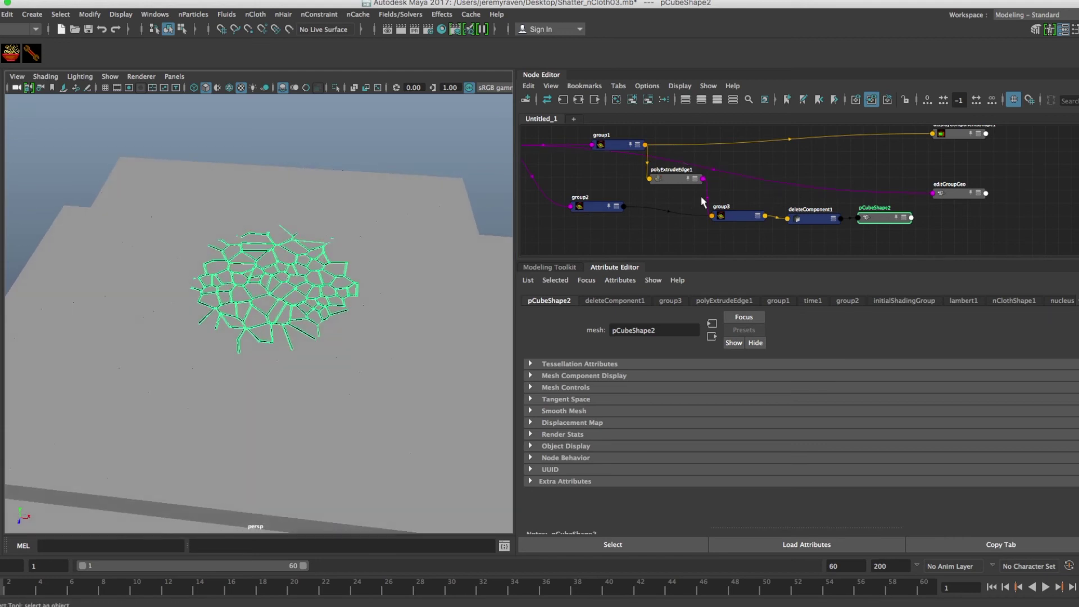
Step: Adjust outputCloth1's position in the node graph and bring group1 closer to it, just above its output
alt+right_drag(687, 197, 650, 184)
alt+middle_drag(650, 184, 757, 188)
drag(627, 160, 632, 174)
alt+right_drag(634, 175, 649, 171)
drag(636, 171, 632, 177)
drag(781, 148, 709, 140)
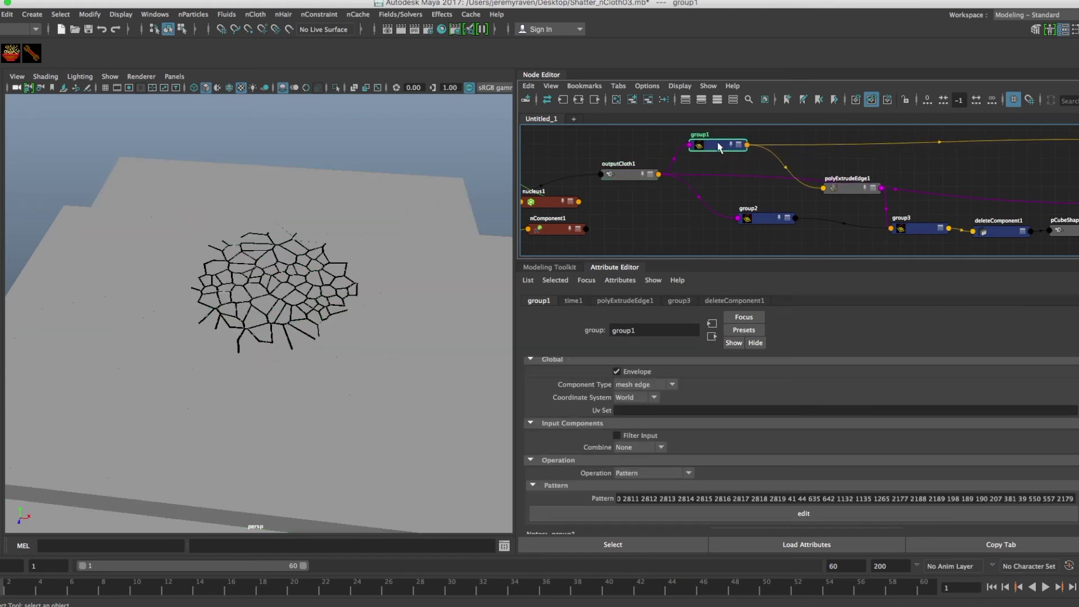
Step: Move polyExtrudeEdge1 closer to group1 in the graph and review the attributes of both nodes
scroll(724, 154, down, 1)
drag(841, 183, 798, 156)
alt+right_drag(818, 167, 795, 167)
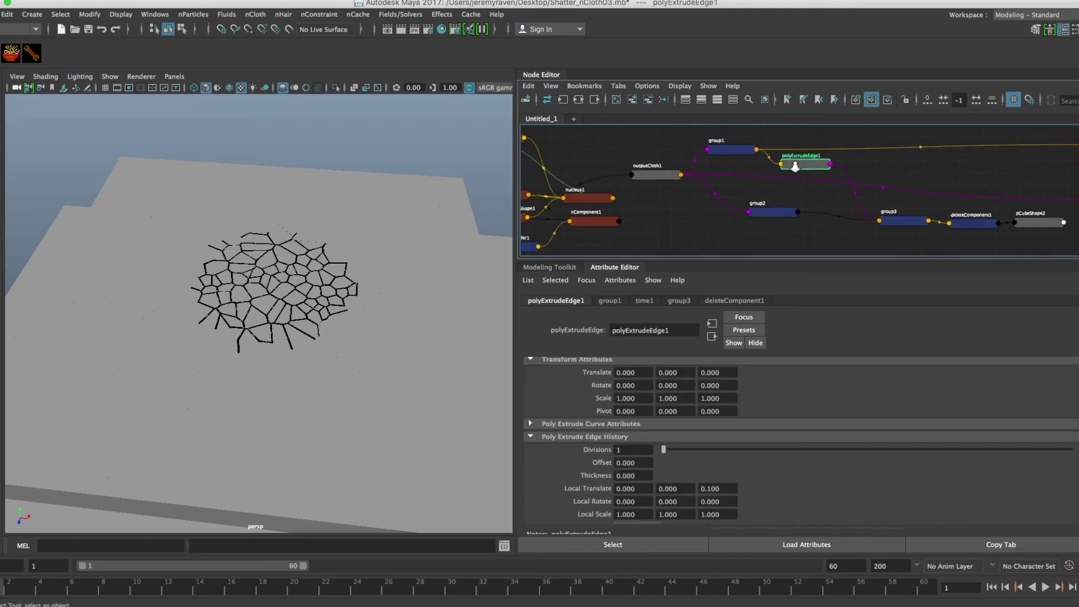
drag(729, 144, 730, 147)
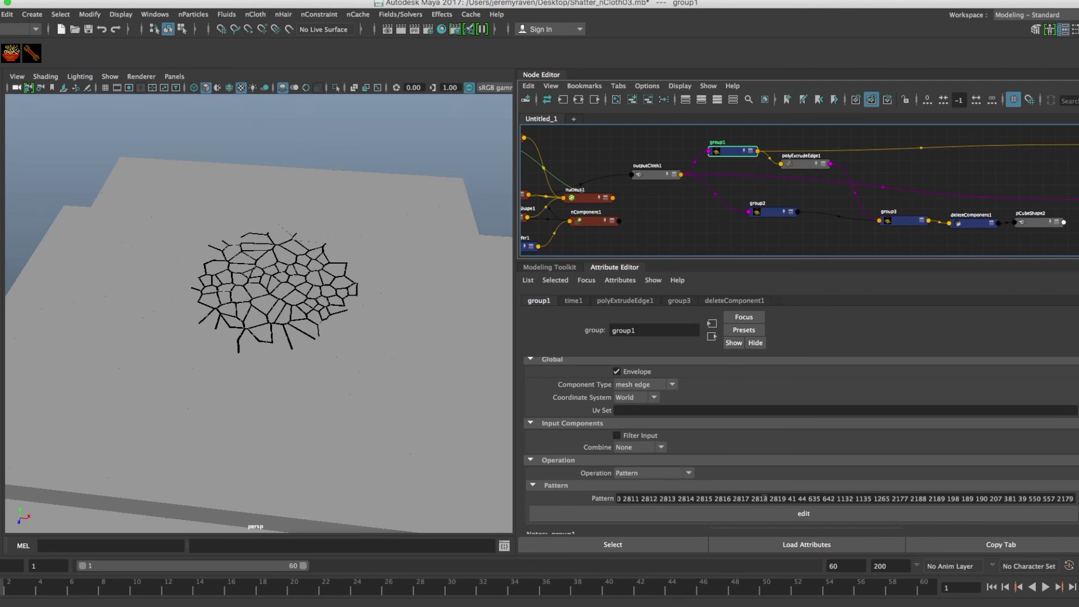
click(801, 168)
scroll(844, 185, right, 2)
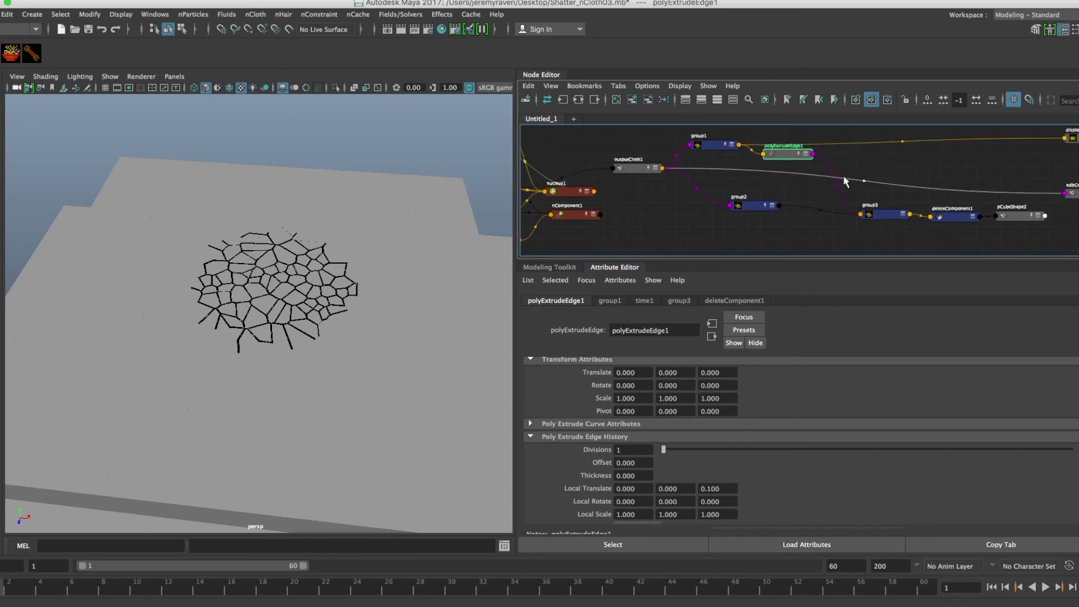
Step: Bring group2 closer to outputCloth1 and move group3 toward group2 in the node graph
drag(753, 206, 720, 208)
drag(636, 170, 630, 173)
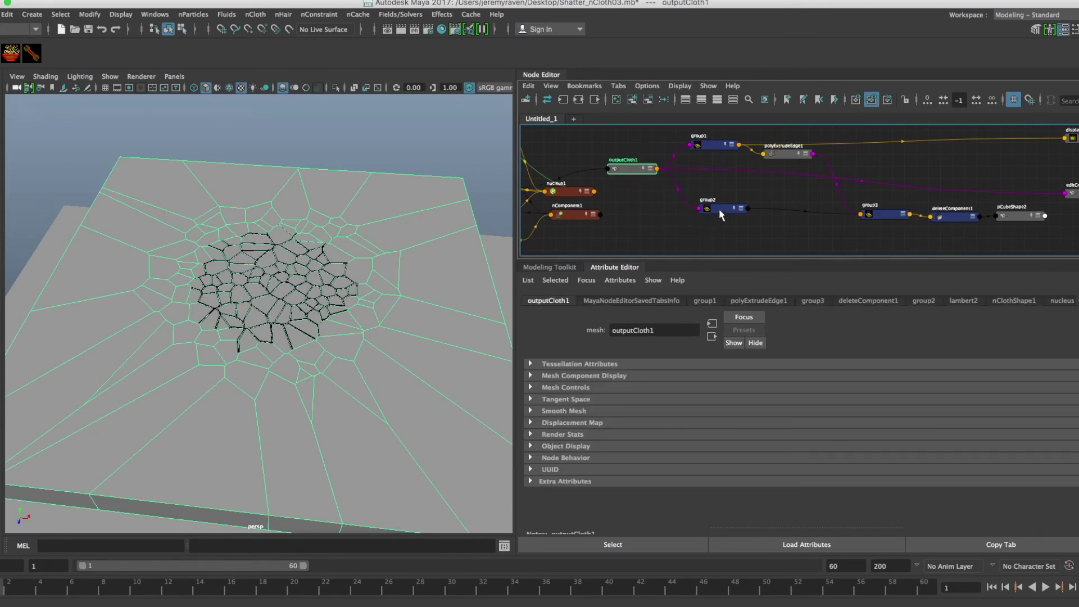
drag(720, 213, 712, 214)
alt+middle_drag(760, 208, 740, 210)
drag(856, 218, 784, 215)
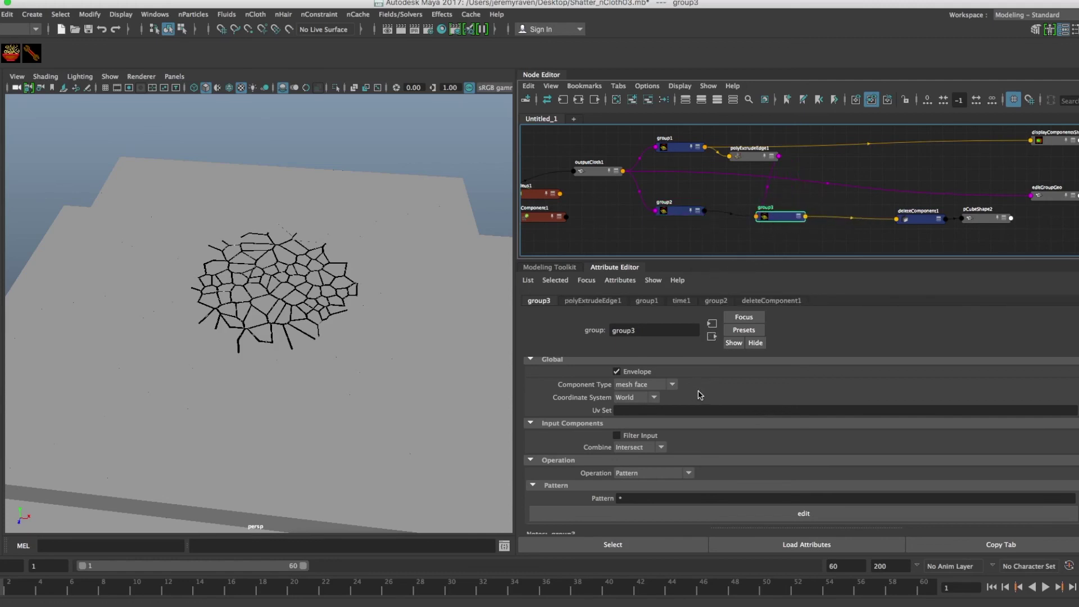
Step: Place polyExtrudeEdge1 between group1 and group3, and line up group2 and group3 beneath it
drag(758, 158, 734, 181)
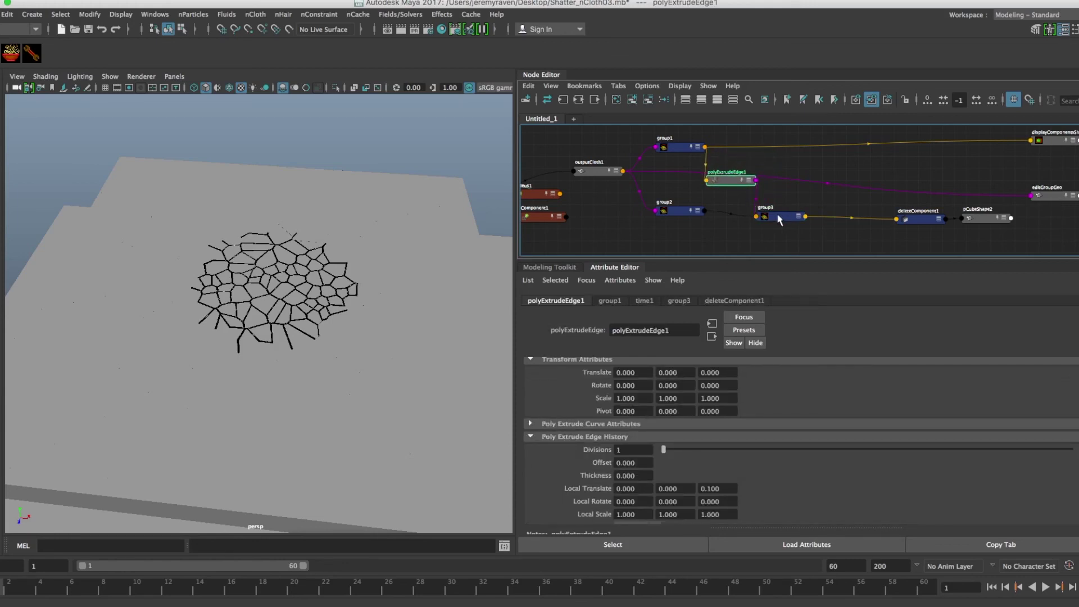
drag(779, 219, 799, 218)
drag(726, 182, 729, 177)
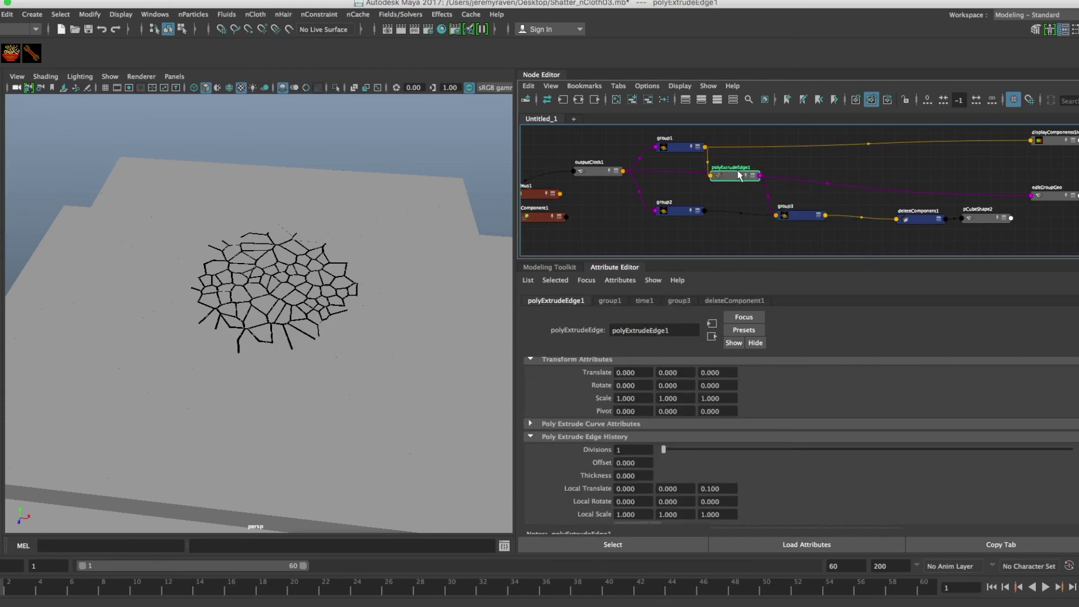
drag(794, 216, 796, 218)
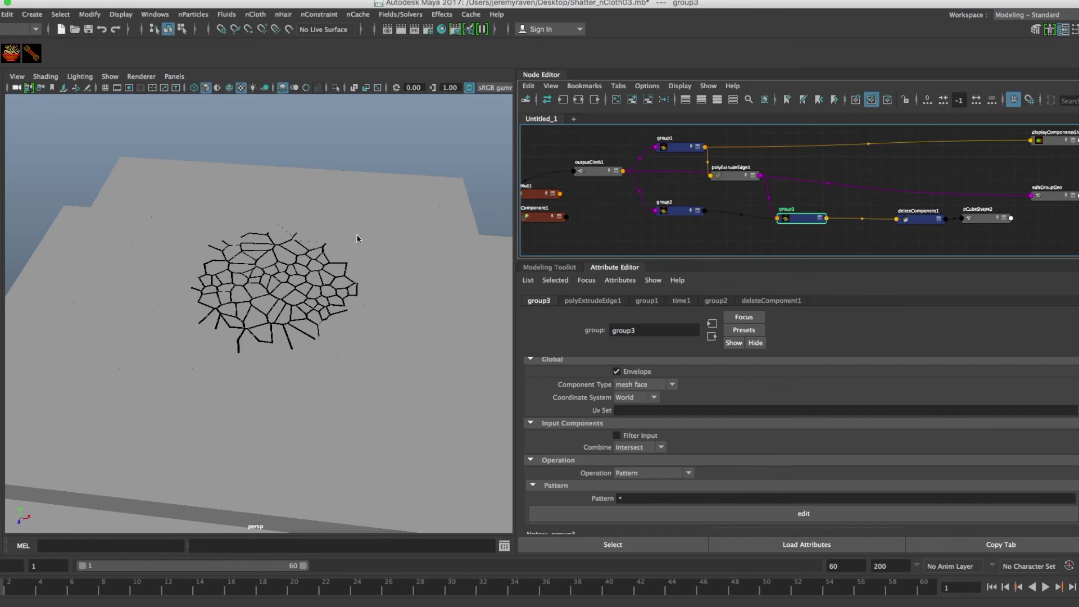
drag(694, 211, 692, 216)
drag(733, 173, 727, 174)
click(798, 215)
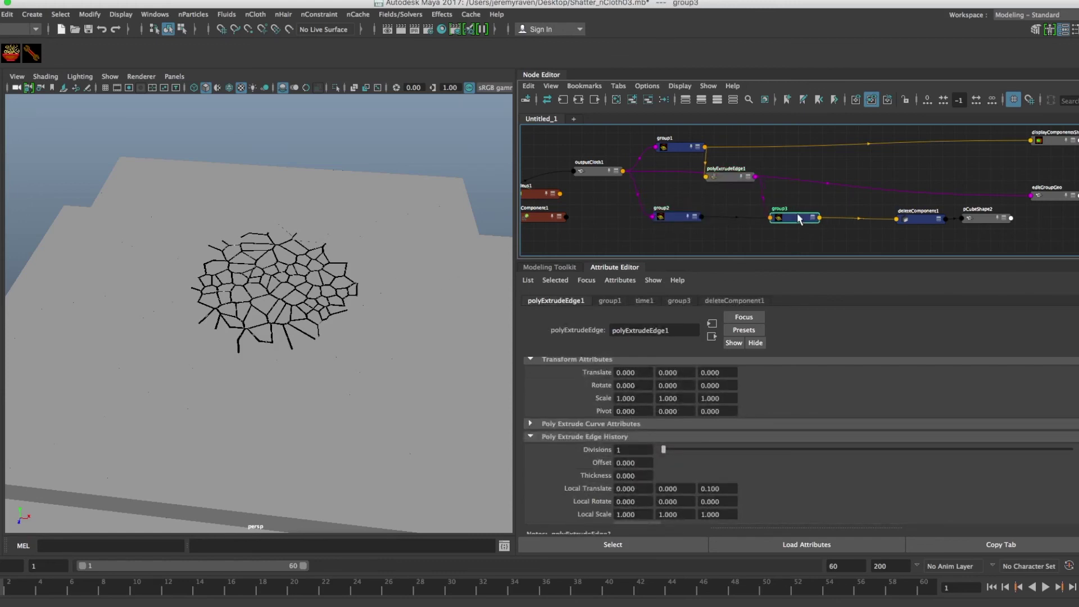
drag(798, 218, 792, 217)
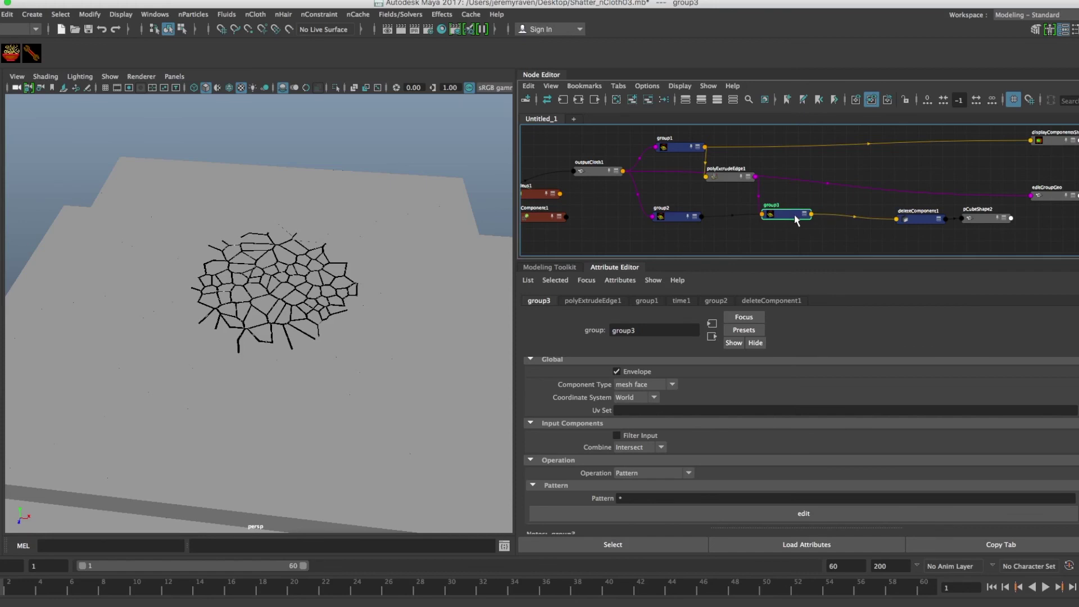
Step: Move deleteComponent1 and pCubeShape2 closer behind group3 to compact the chain, and save the scene
drag(919, 220, 859, 219)
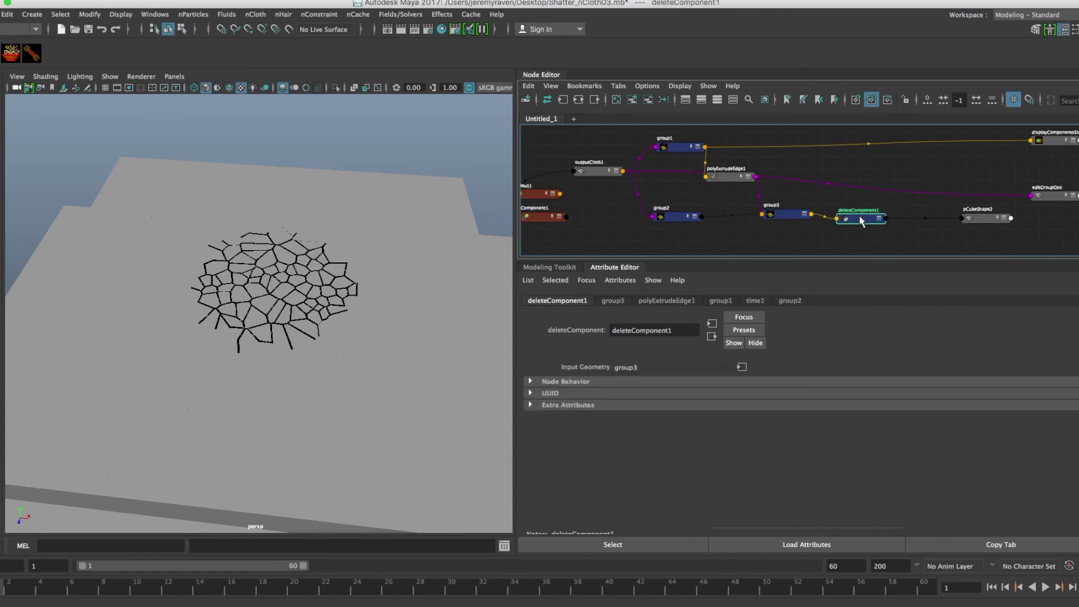
drag(982, 217, 926, 217)
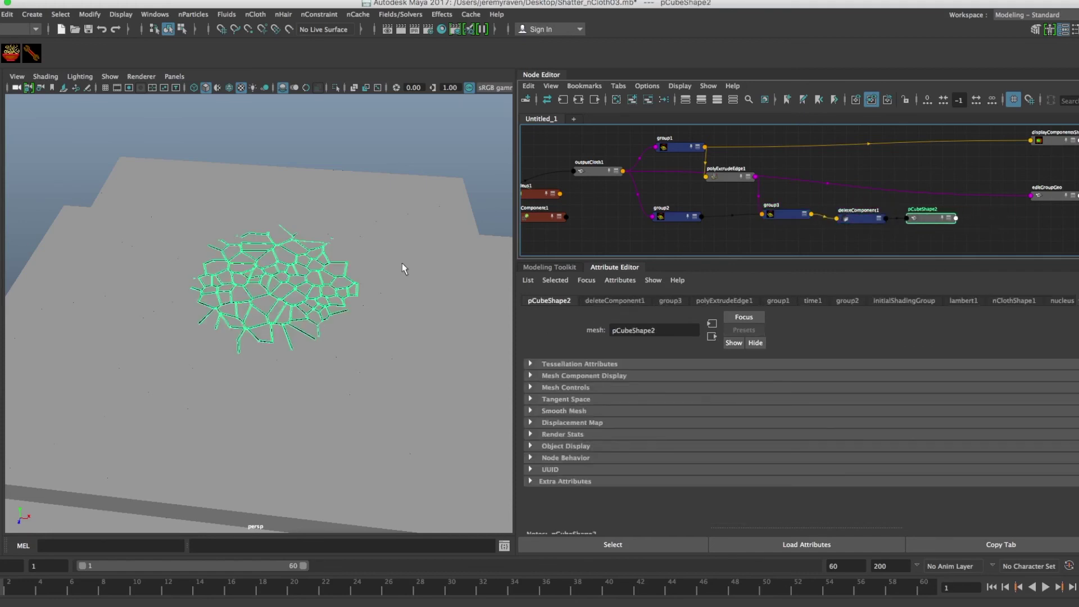
alt+drag(314, 292, 284, 267)
key(super+s)
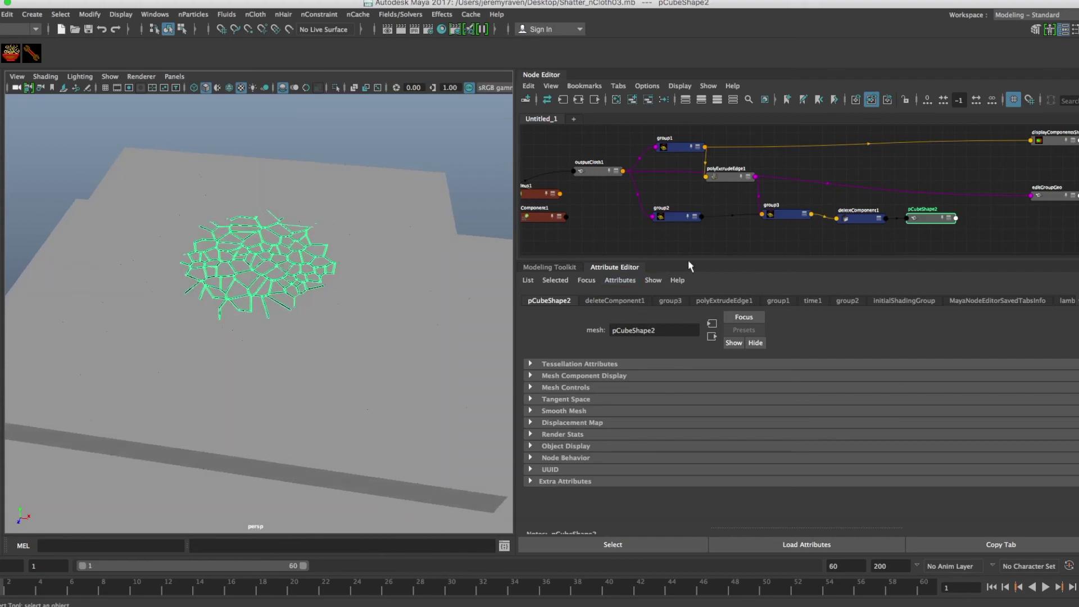